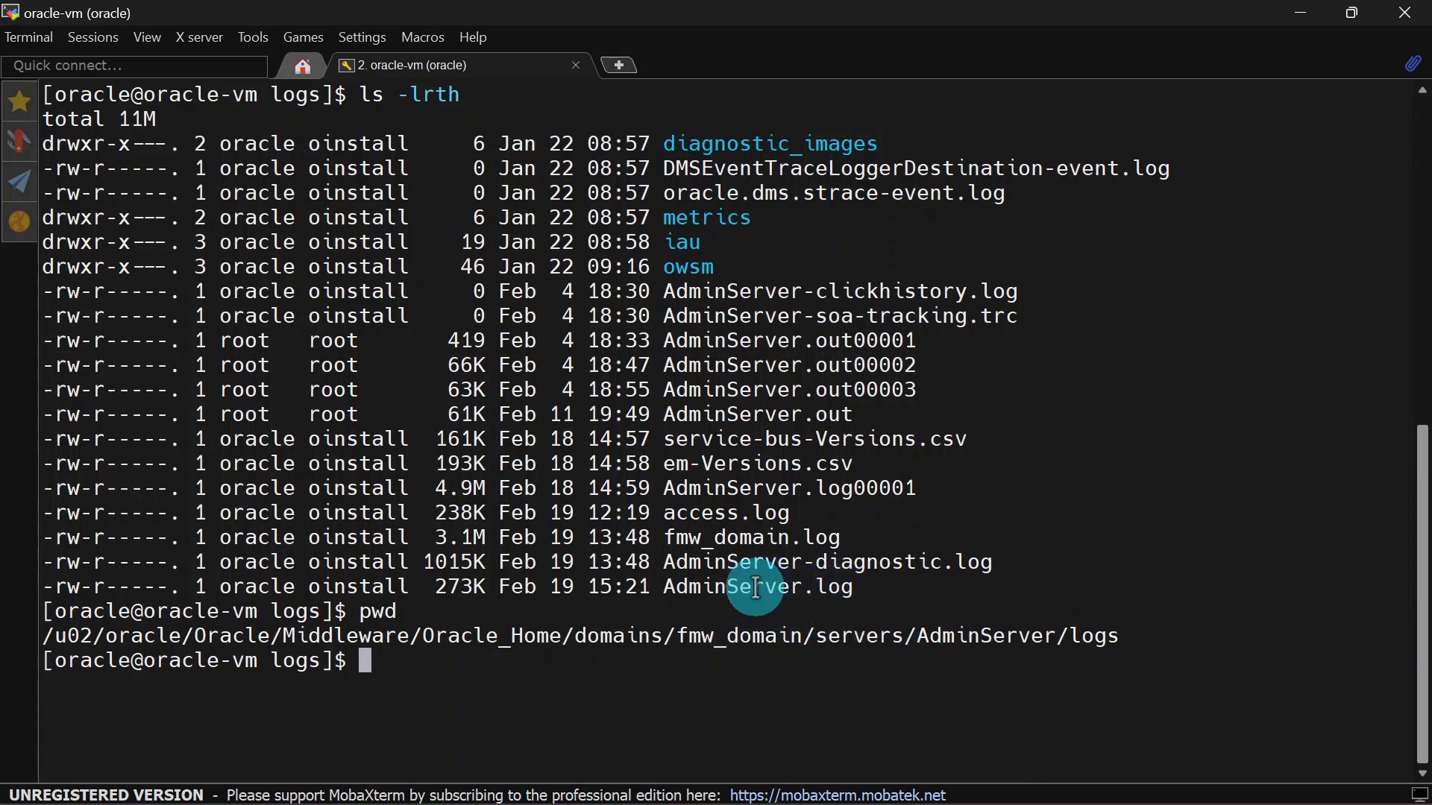
# - Examine the server, access and domain log file names in the AdminServer logs listing
pyautogui.doubleClick(755, 587)
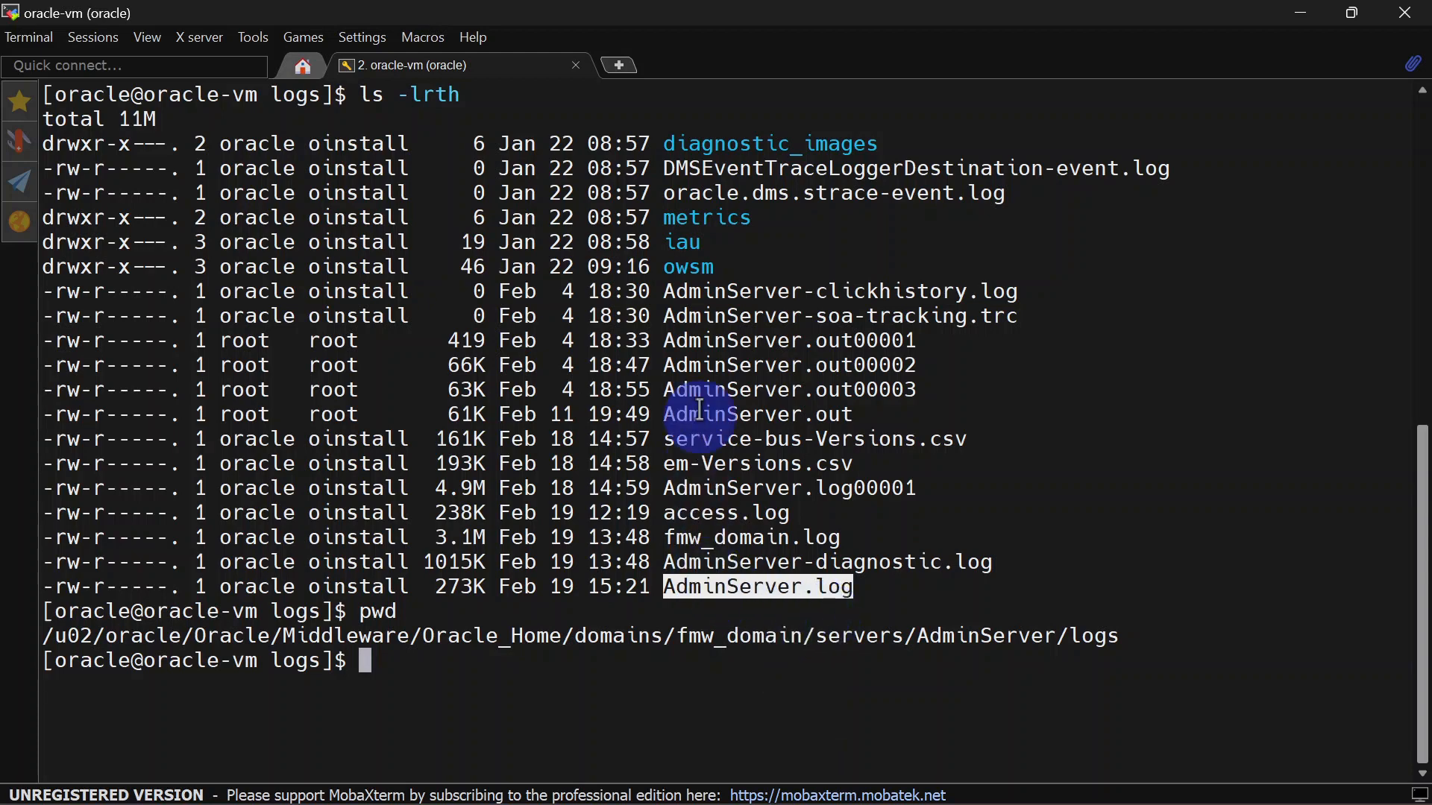
pyautogui.click(772, 416)
pyautogui.doubleClick(772, 416)
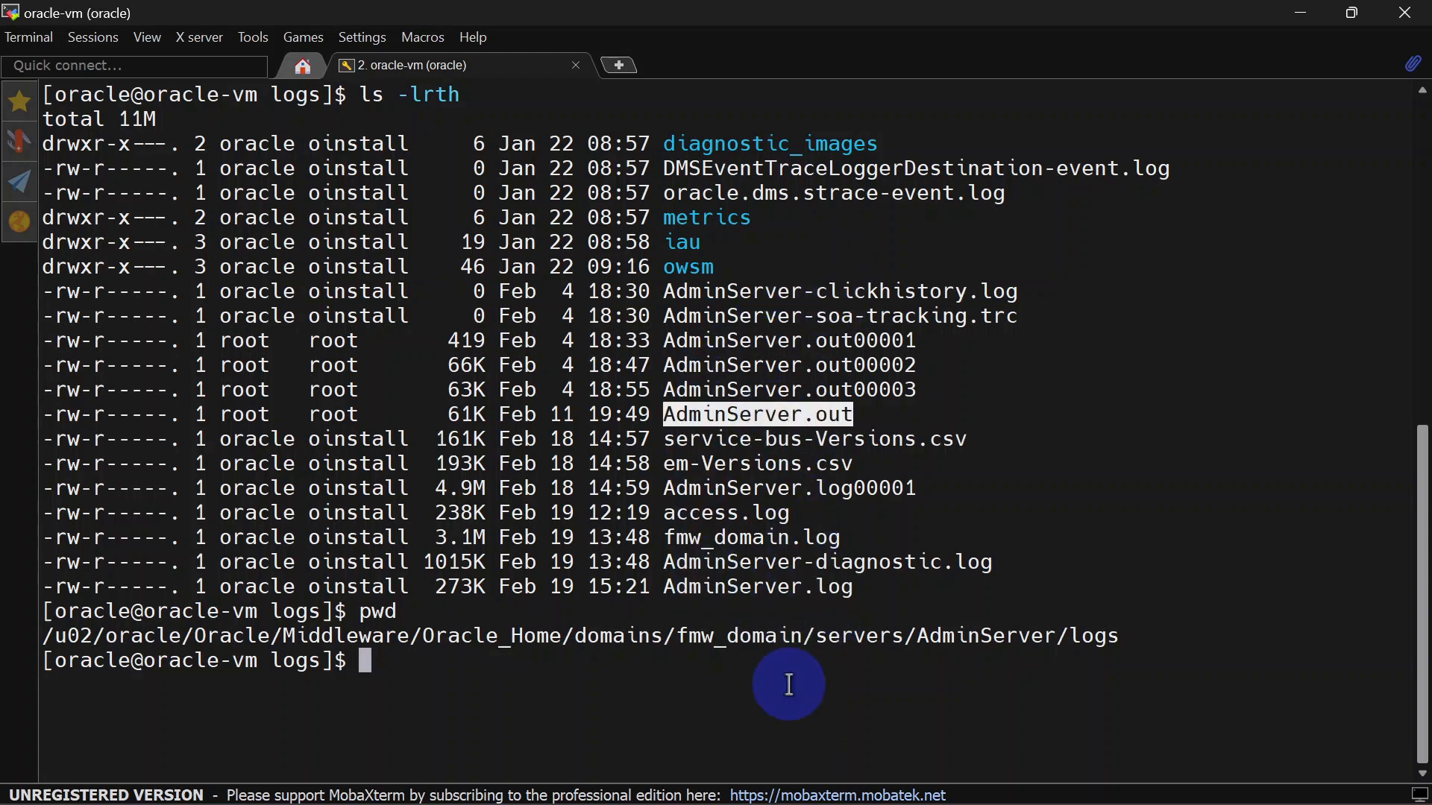
pyautogui.doubleClick(718, 515)
pyautogui.doubleClick(736, 539)
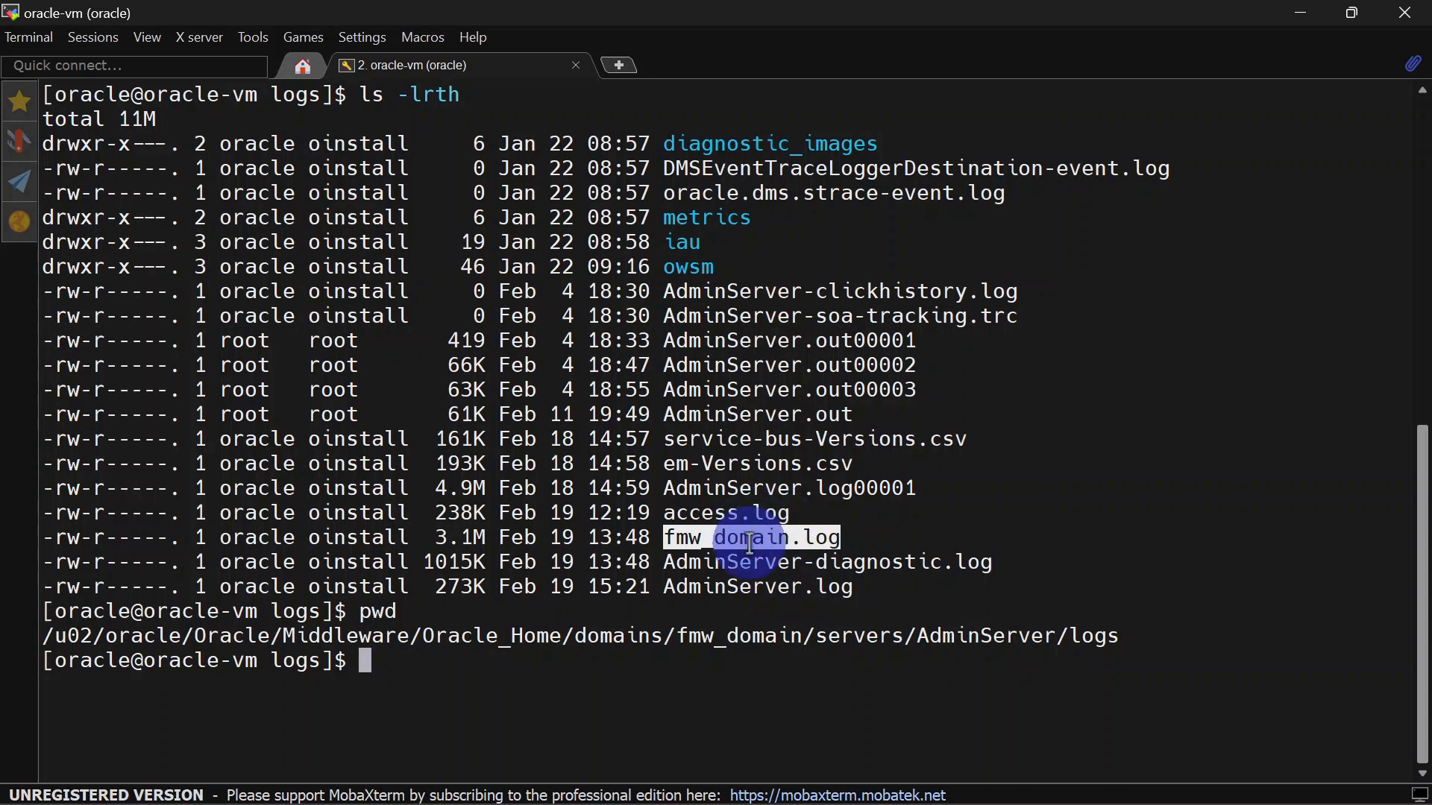
# - Go up two levels with cd ../../, list the servers directory, and list the files in osb_server1/logs with ls -lrth
pyautogui.write('cd ../')
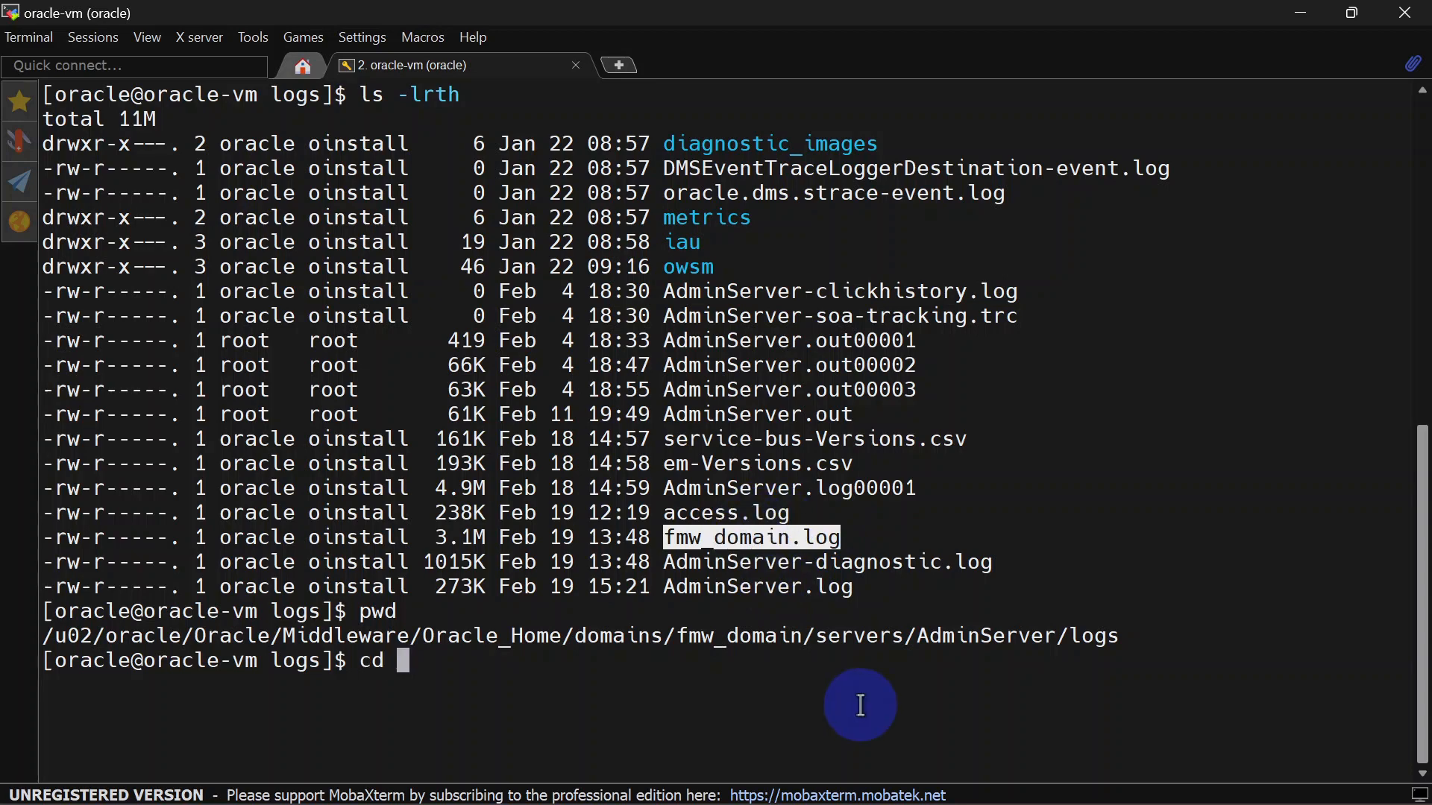
pyautogui.write('../')
pyautogui.press('Return')
pyautogui.write('ll')
pyautogui.press('Return')
pyautogui.write('cd osb_server1/logs/')
pyautogui.press('Return')
pyautogui.write('ls -lrth')
pyautogui.press('Return')
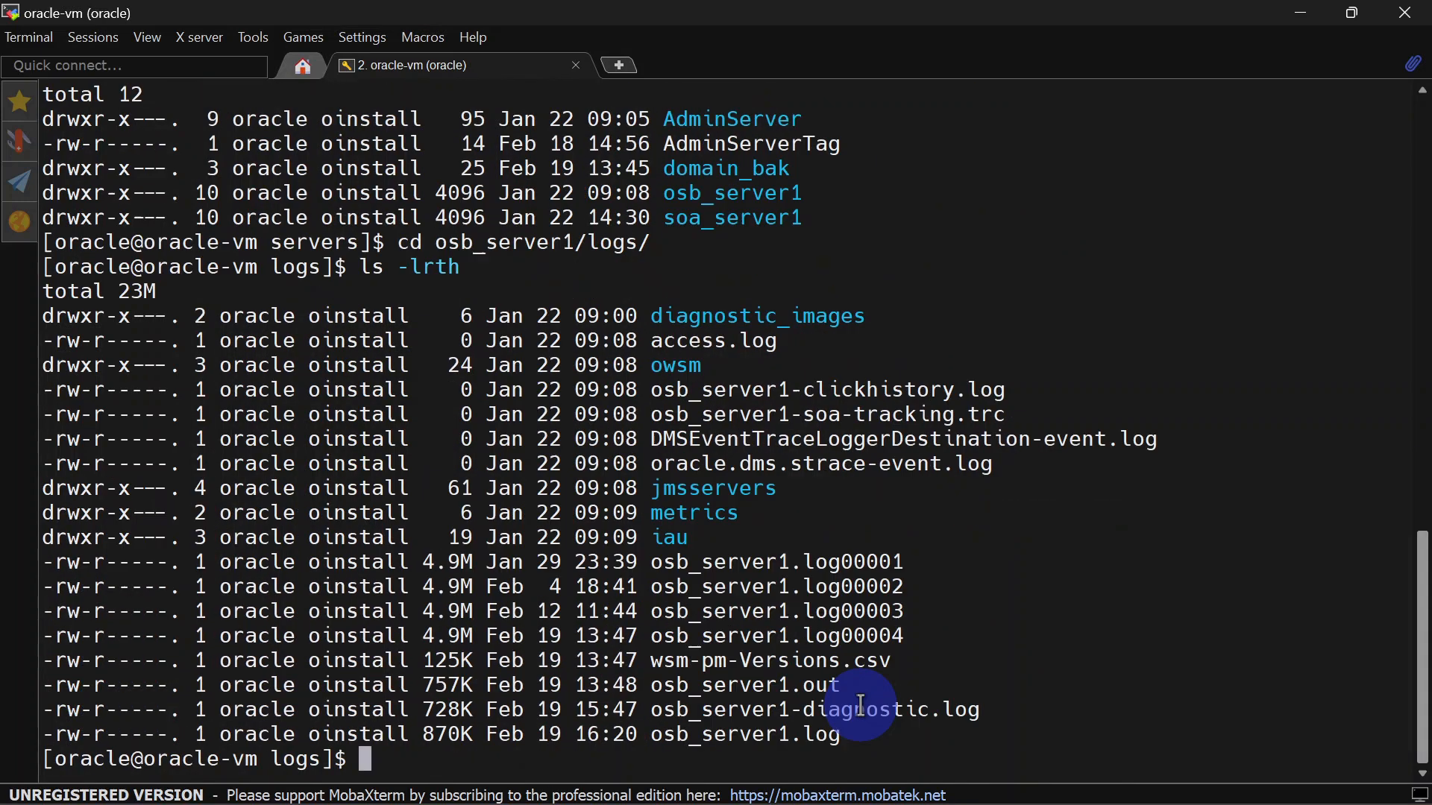
# - Examine the osb_server1.log, osb_server1.out and osb_server1-diagnostic.log entries in the listing
pyautogui.doubleClick(792, 737)
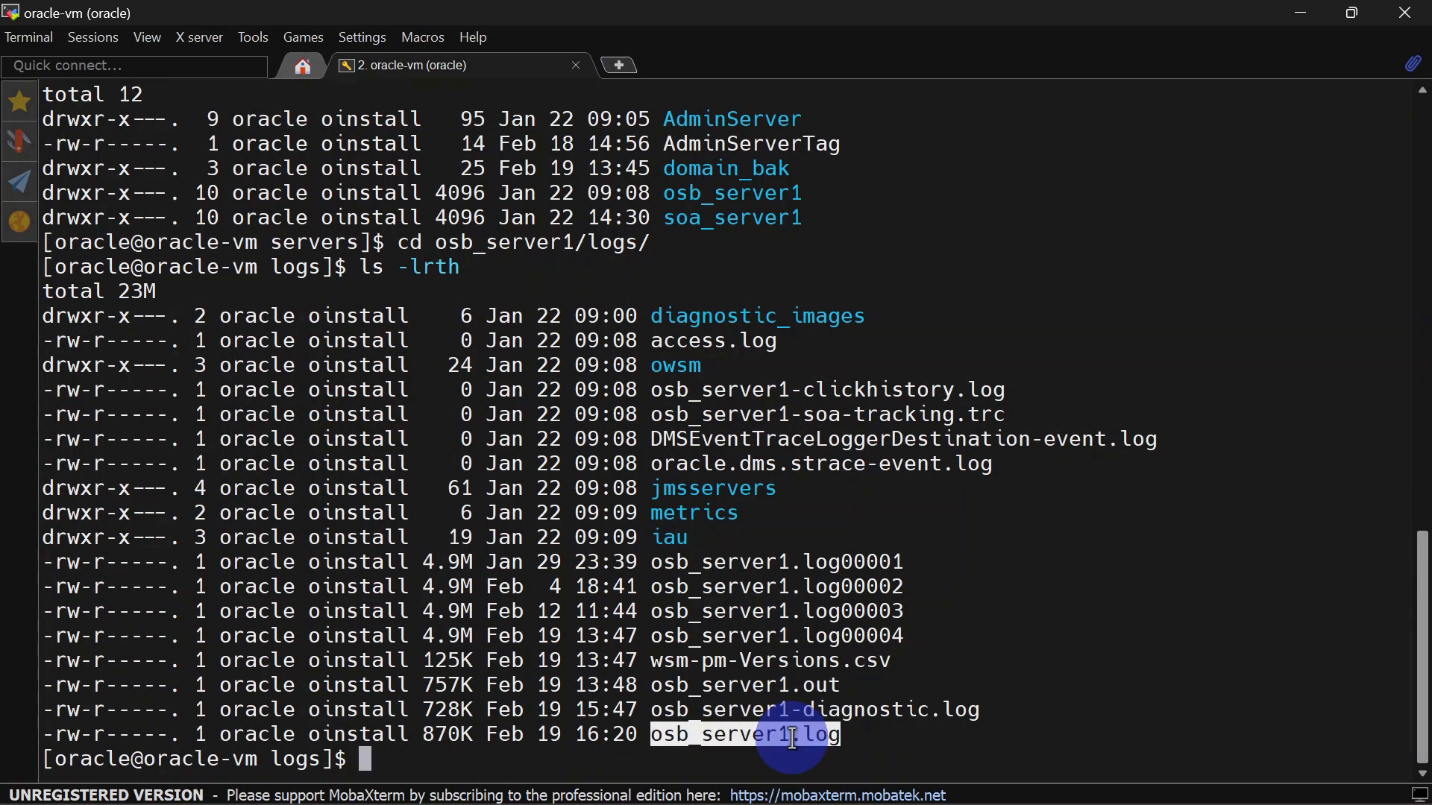
pyautogui.doubleClick(770, 684)
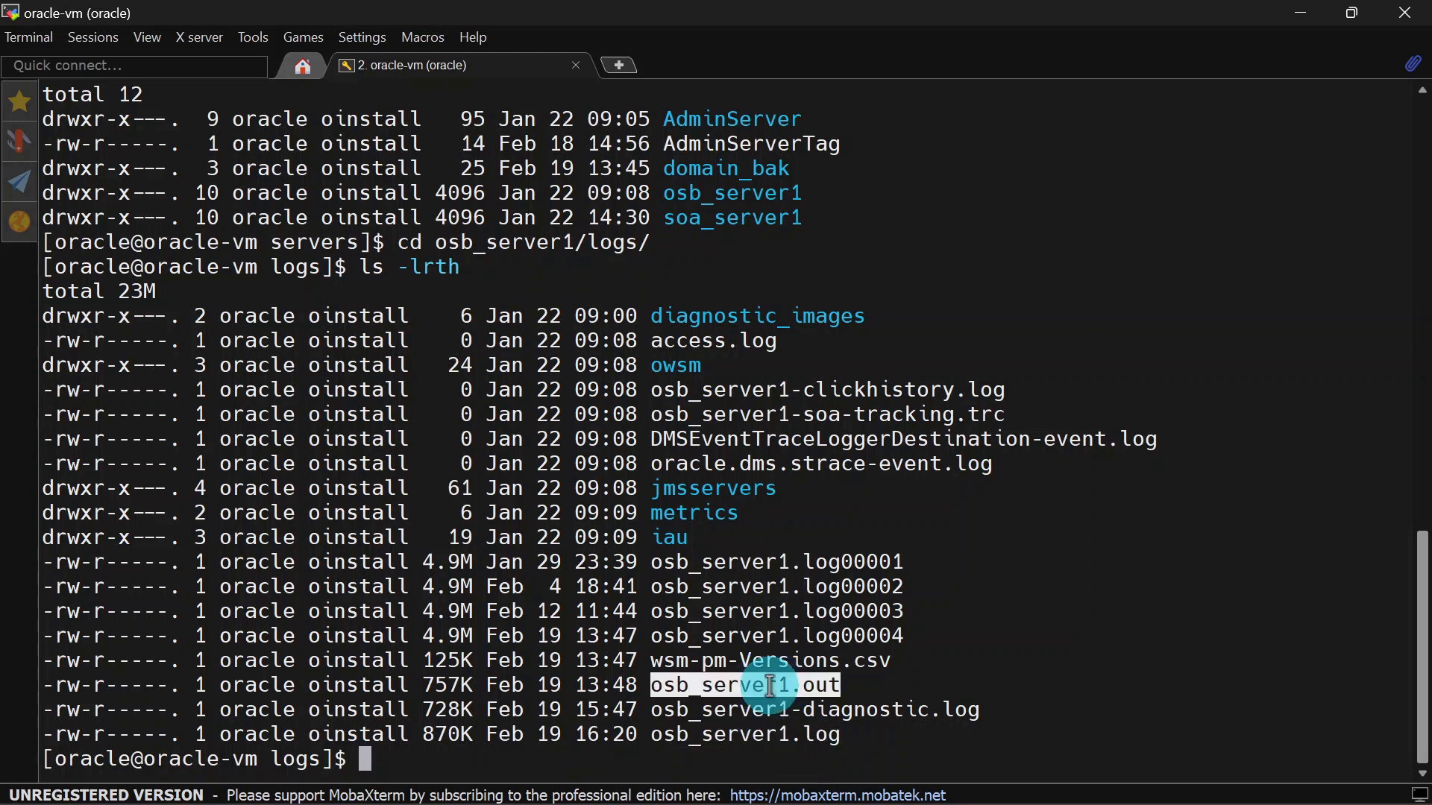
pyautogui.doubleClick(840, 713)
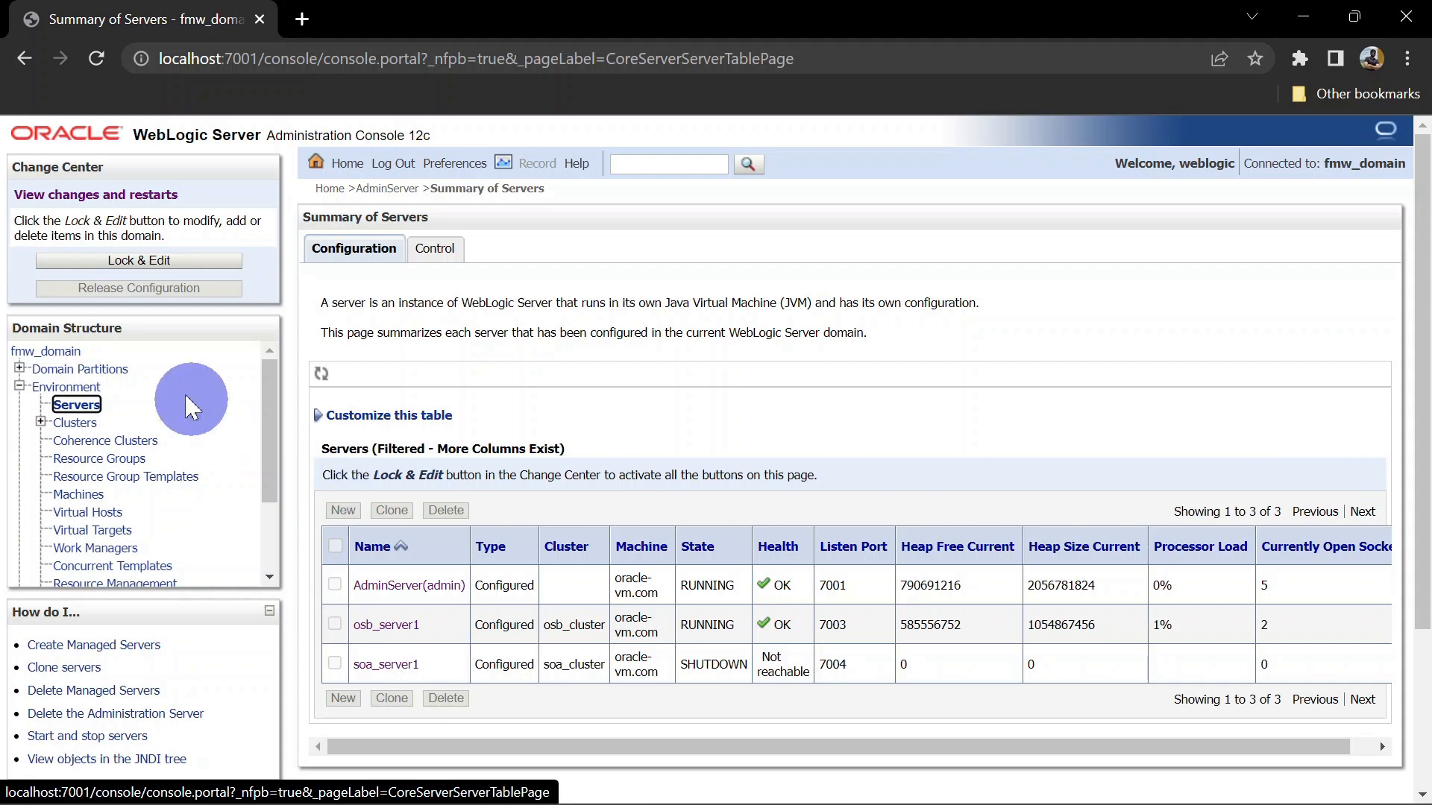
# - Switch to the WebLogic console, open the logging configuration of fmw_domain and lock it for editing
pyautogui.click(34, 352)
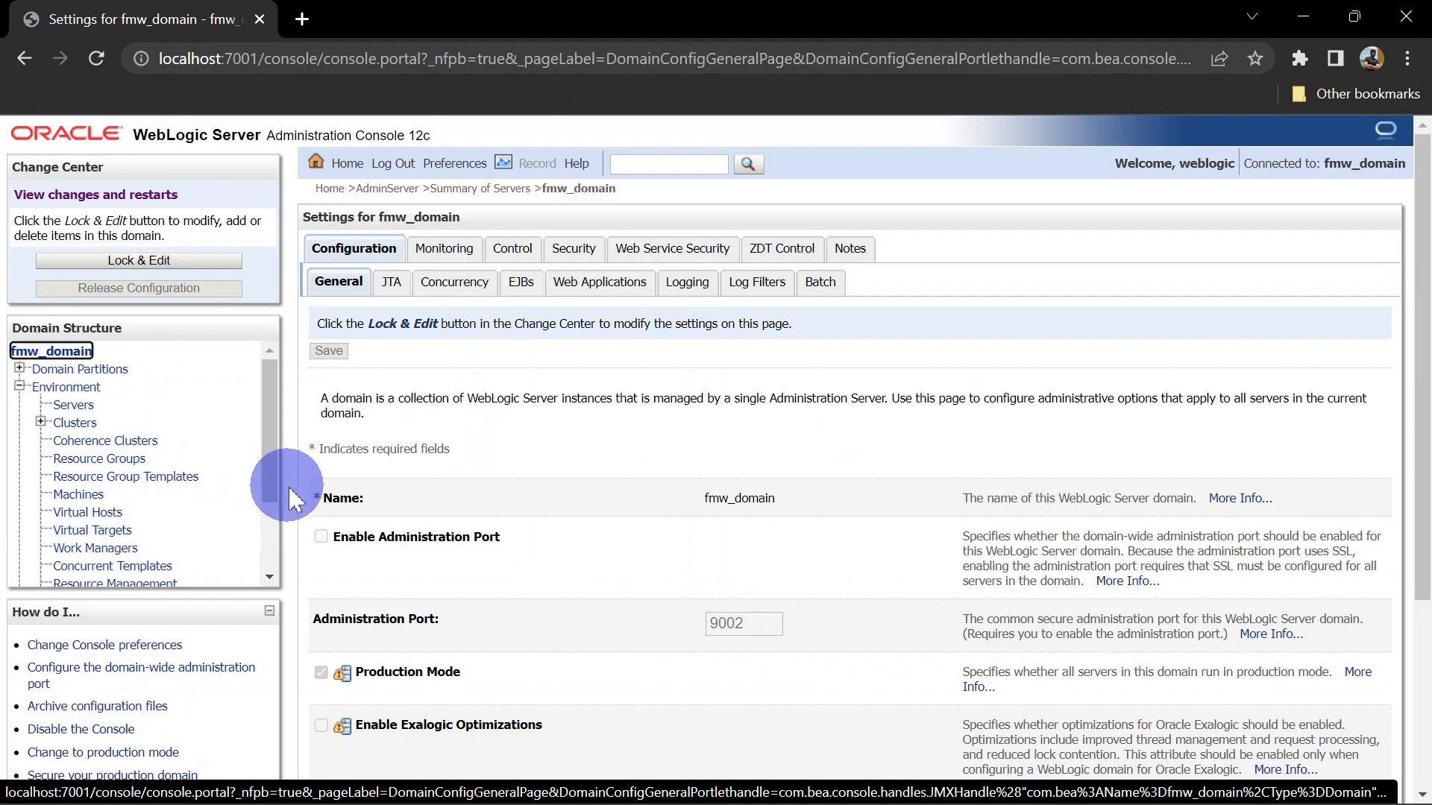
pyautogui.click(687, 283)
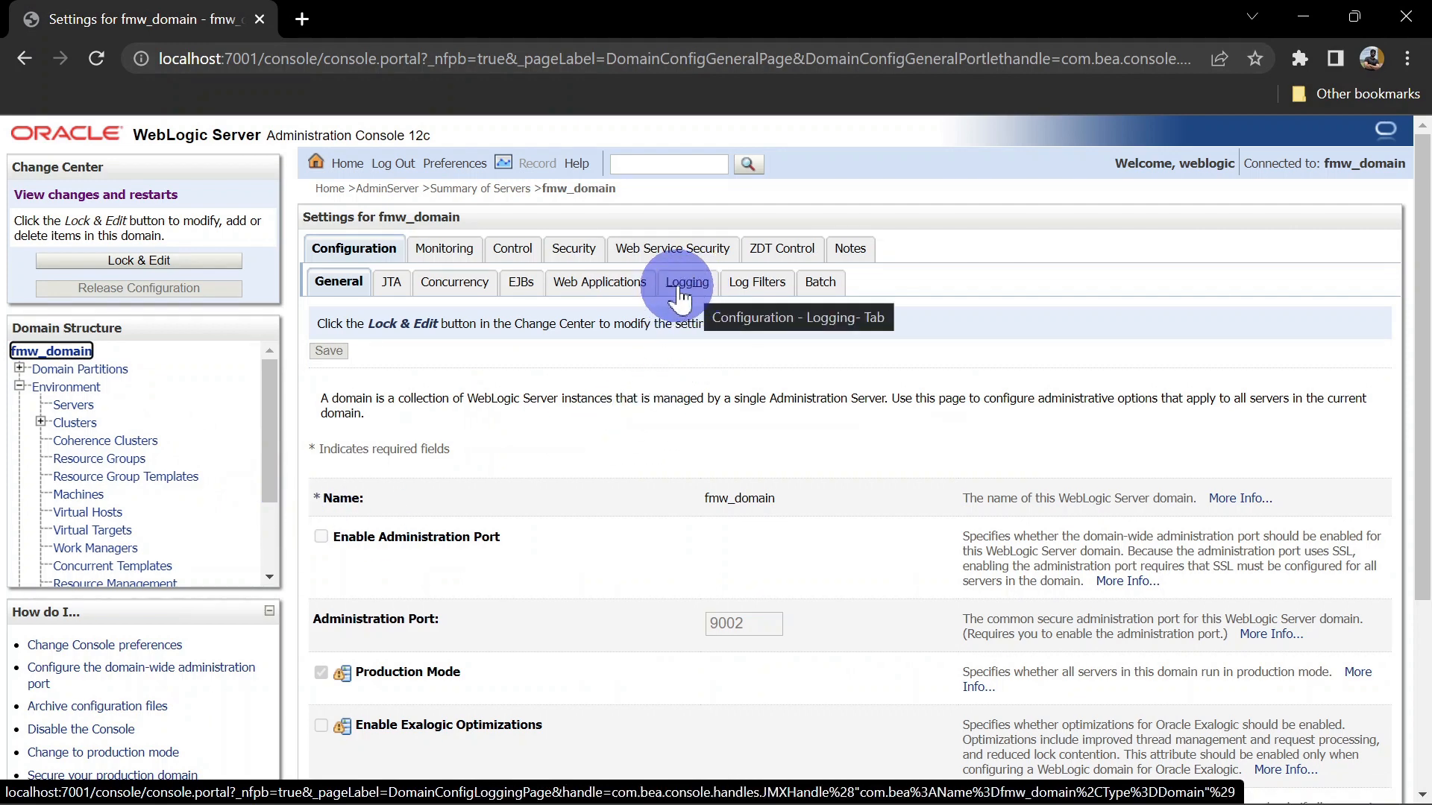
pyautogui.scroll(-1, 645, 410)
pyautogui.moveTo(643, 384); pyautogui.dragTo(481, 384)
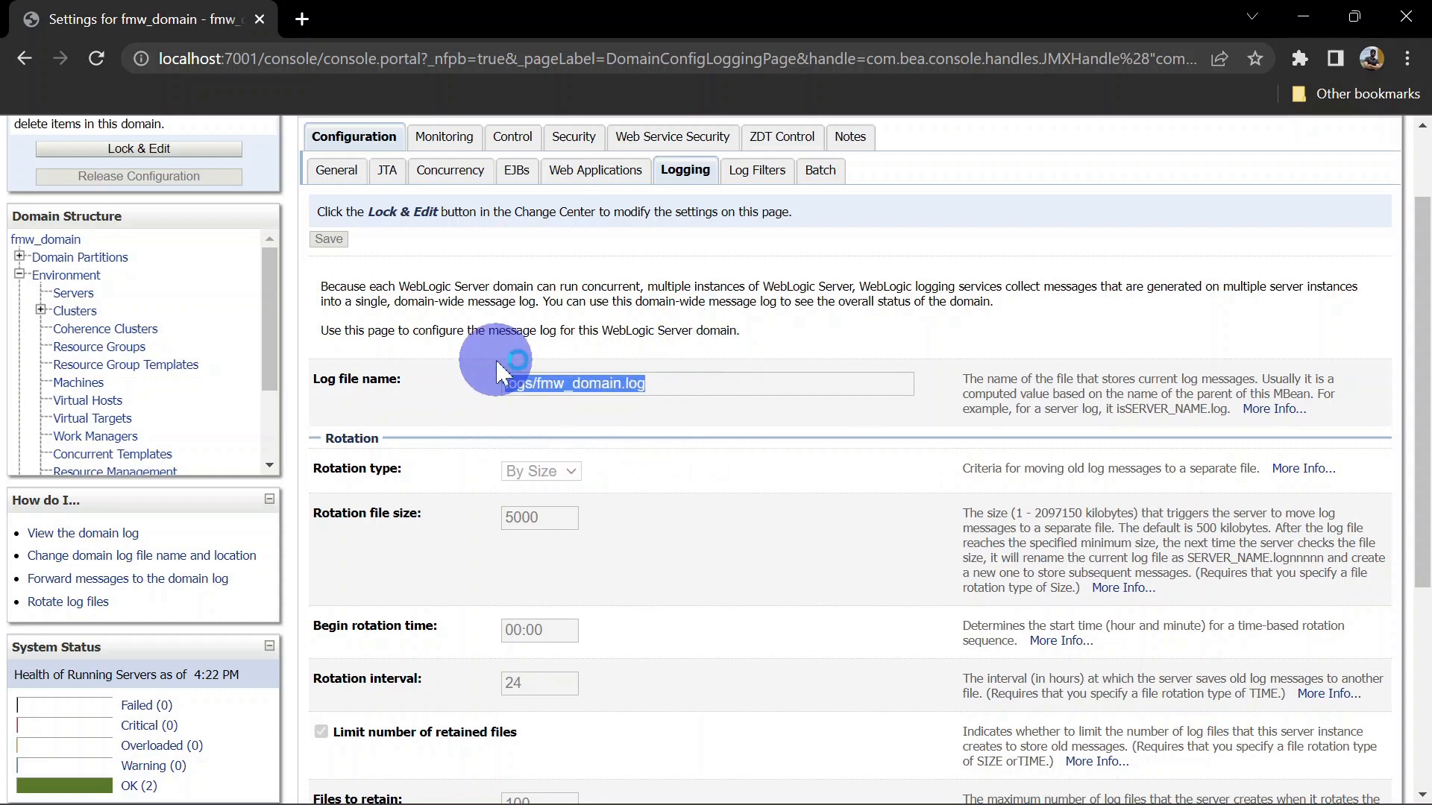
pyautogui.click(131, 147)
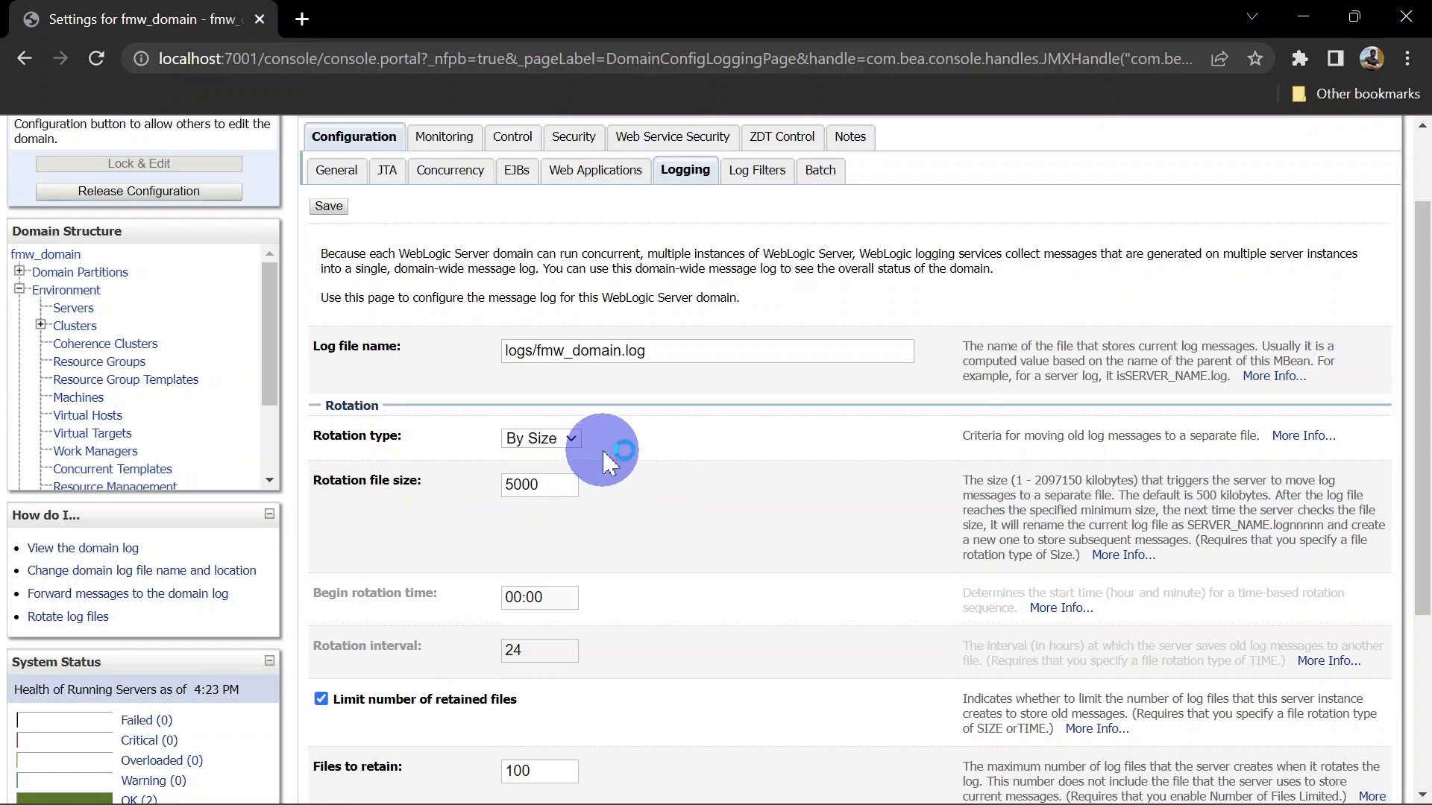
# - Try the By Time rotation type for the domain log and return it to By Size
pyautogui.click(557, 444)
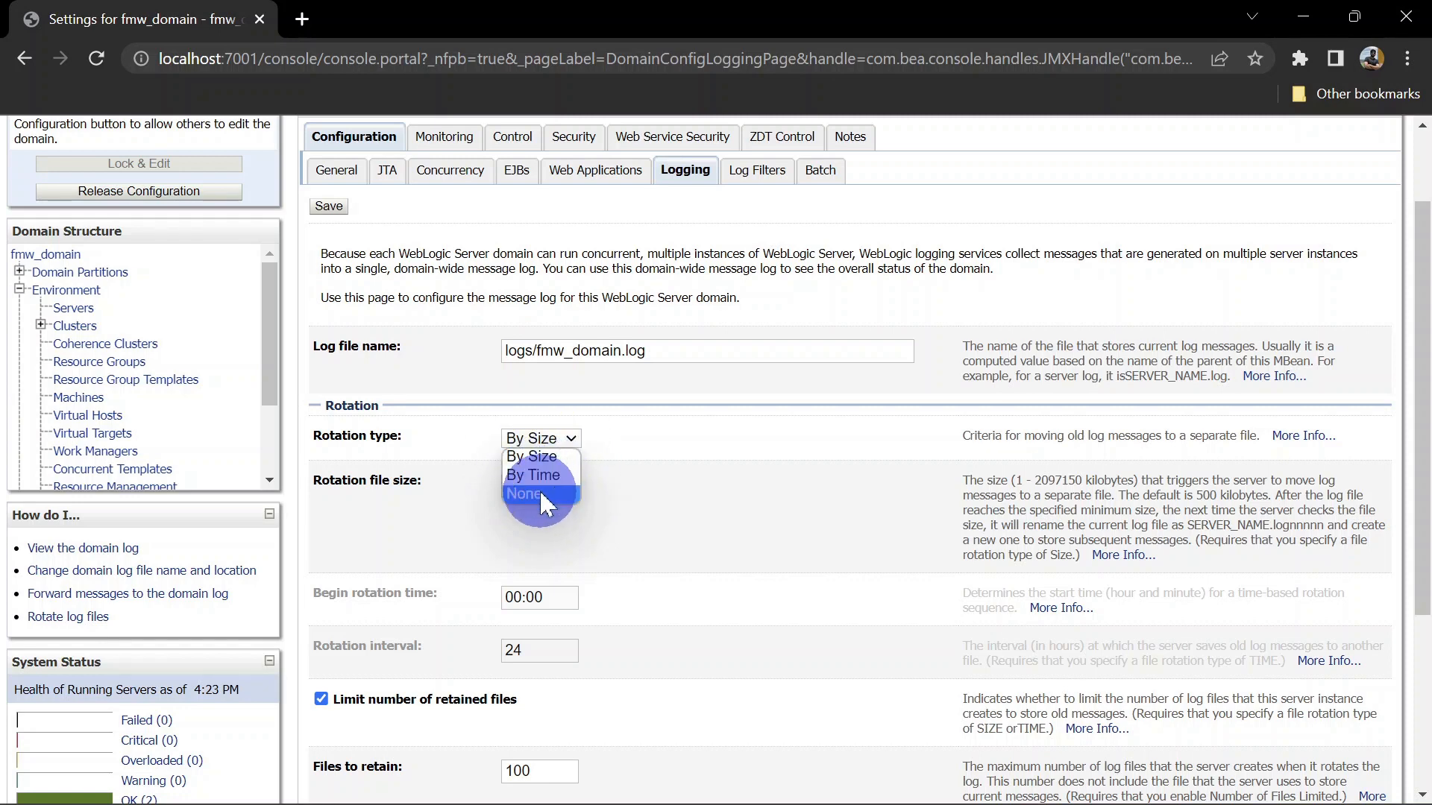
pyautogui.click(629, 543)
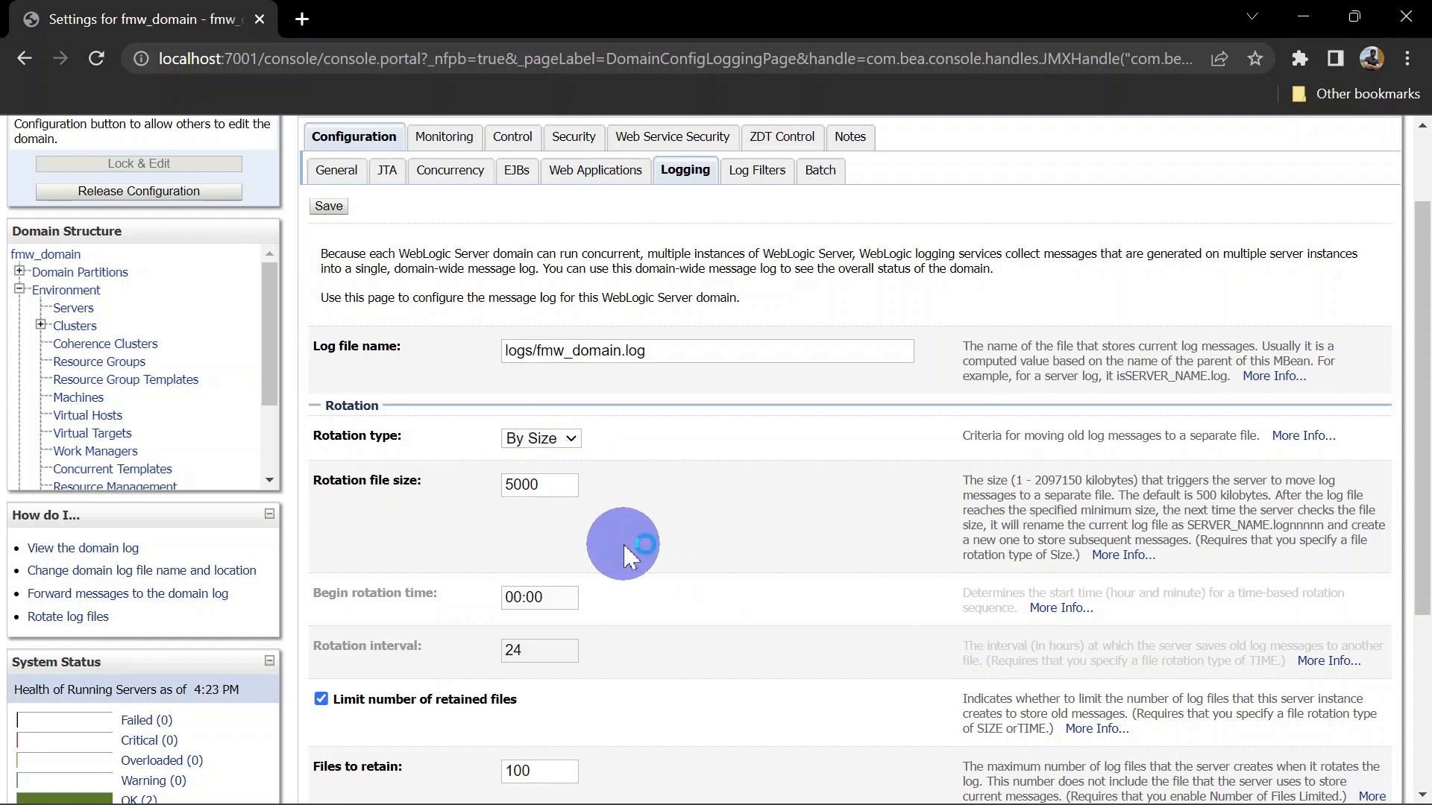
pyautogui.doubleClick(539, 483)
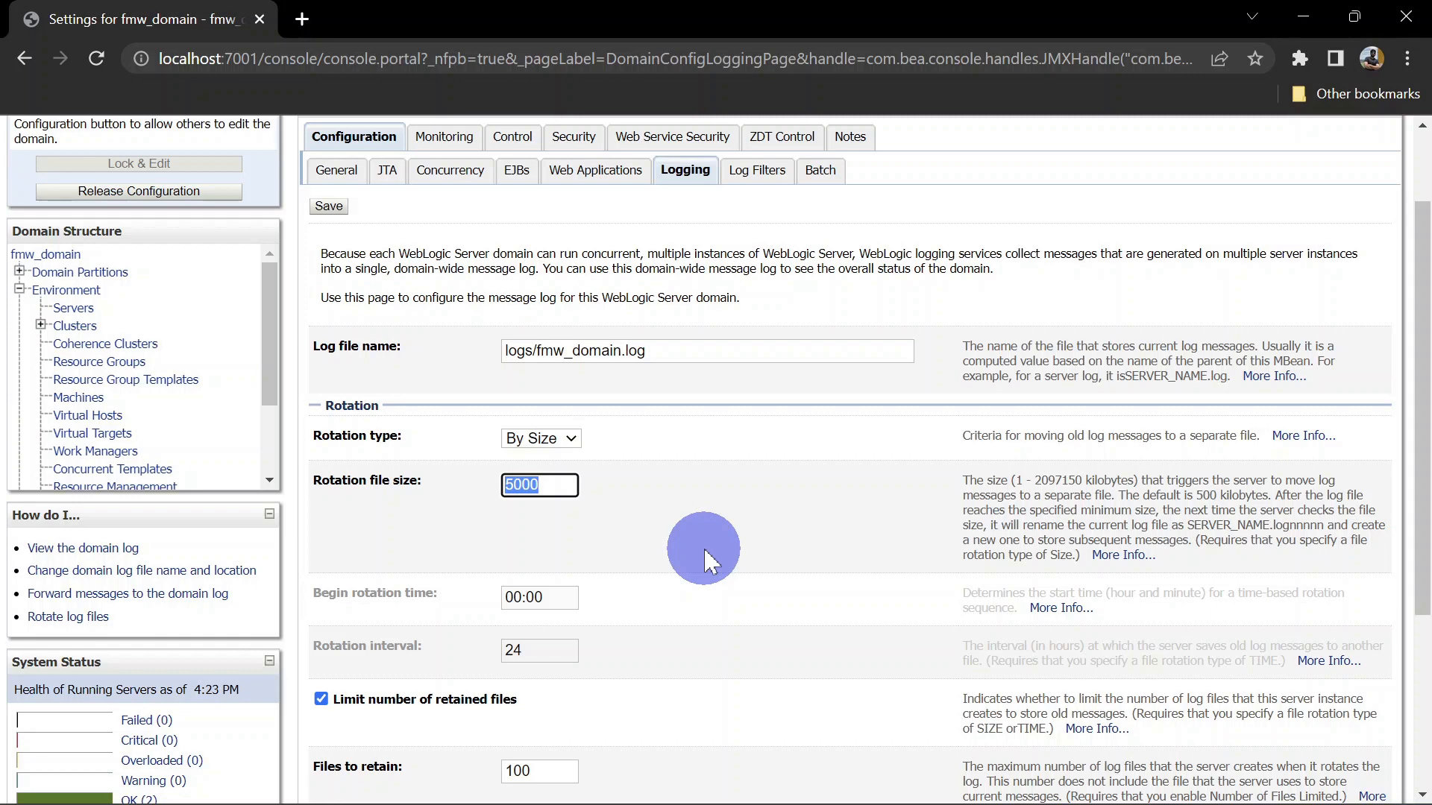
pyautogui.click(566, 443)
pyautogui.click(552, 471)
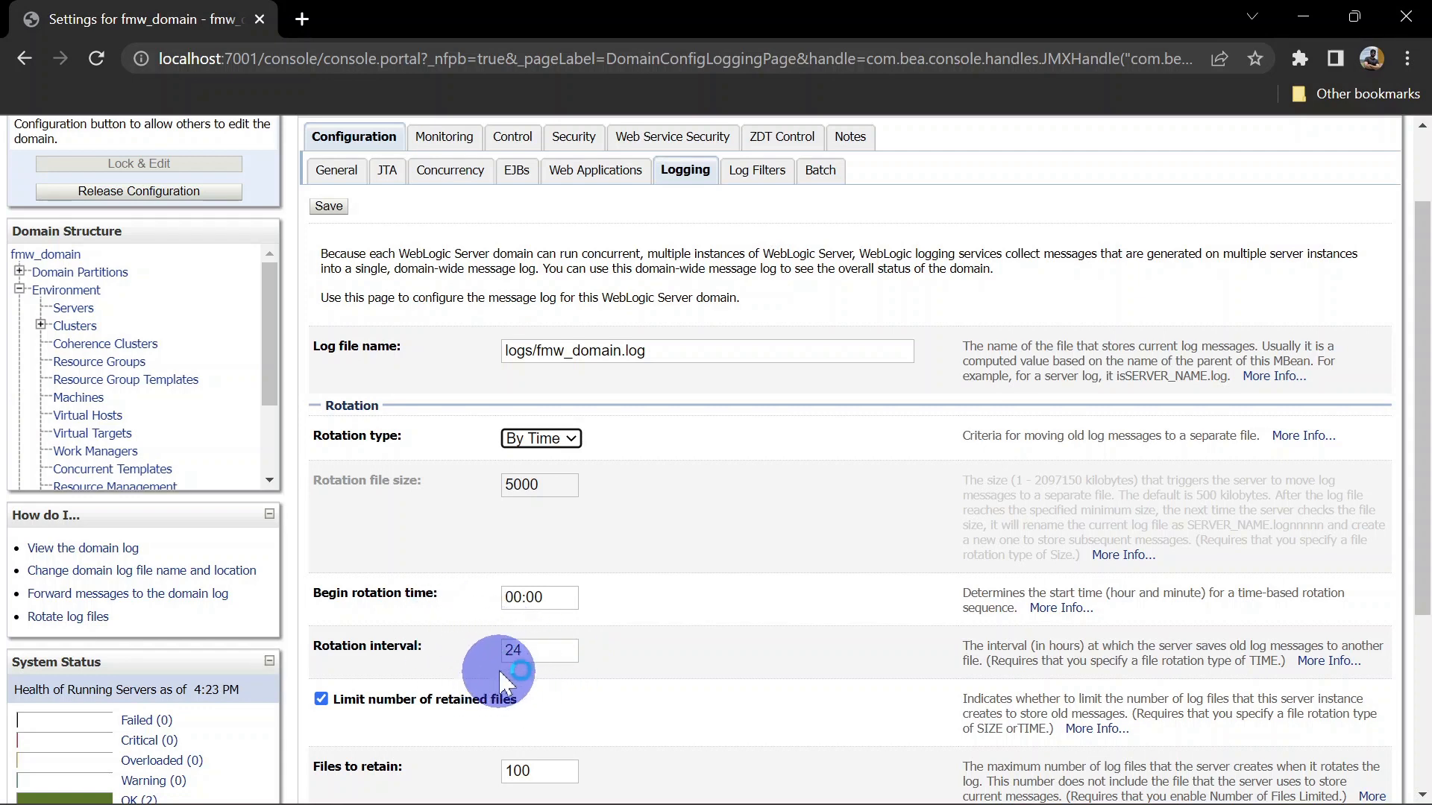
pyautogui.click(540, 438)
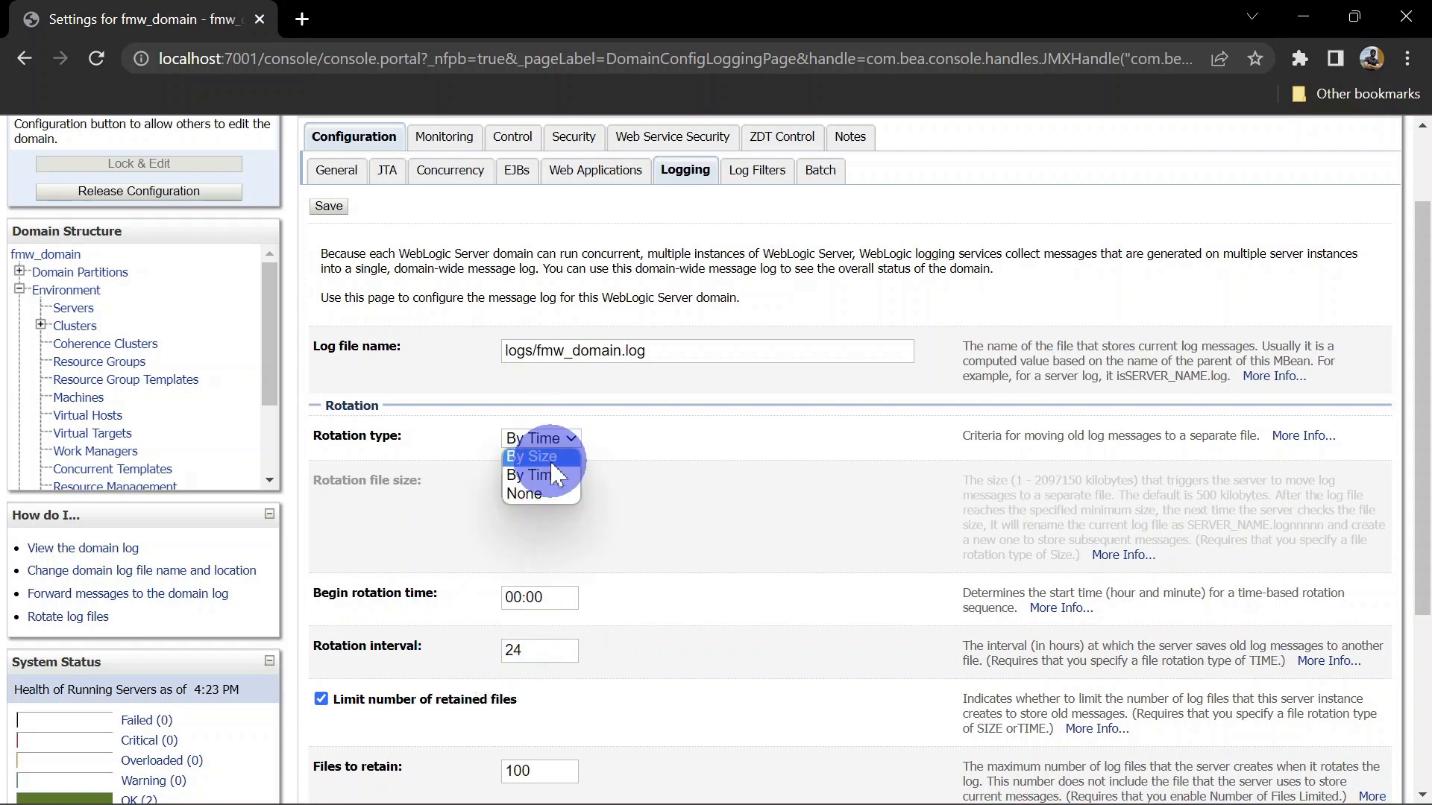
pyautogui.click(551, 458)
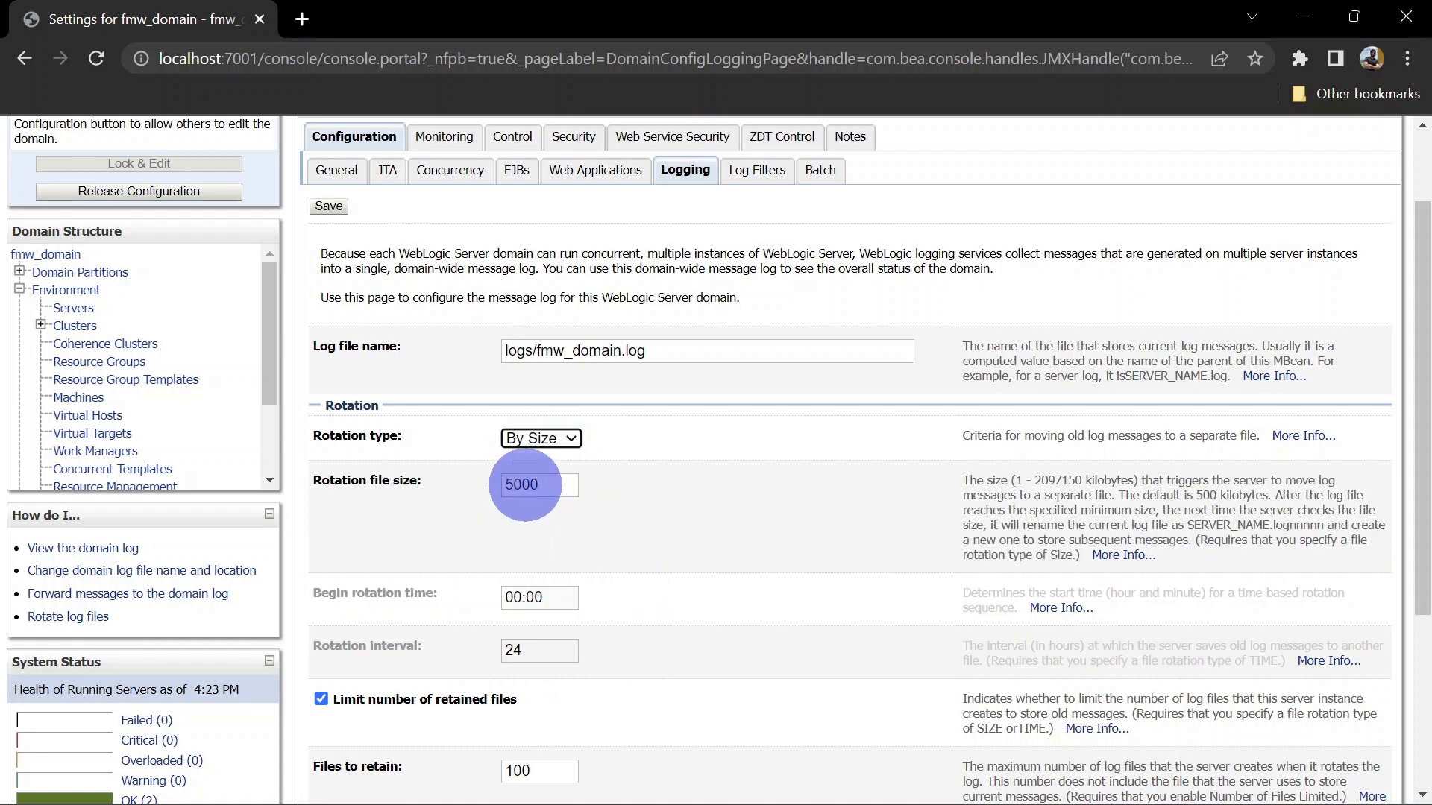
pyautogui.moveTo(564, 483); pyautogui.dragTo(495, 484)
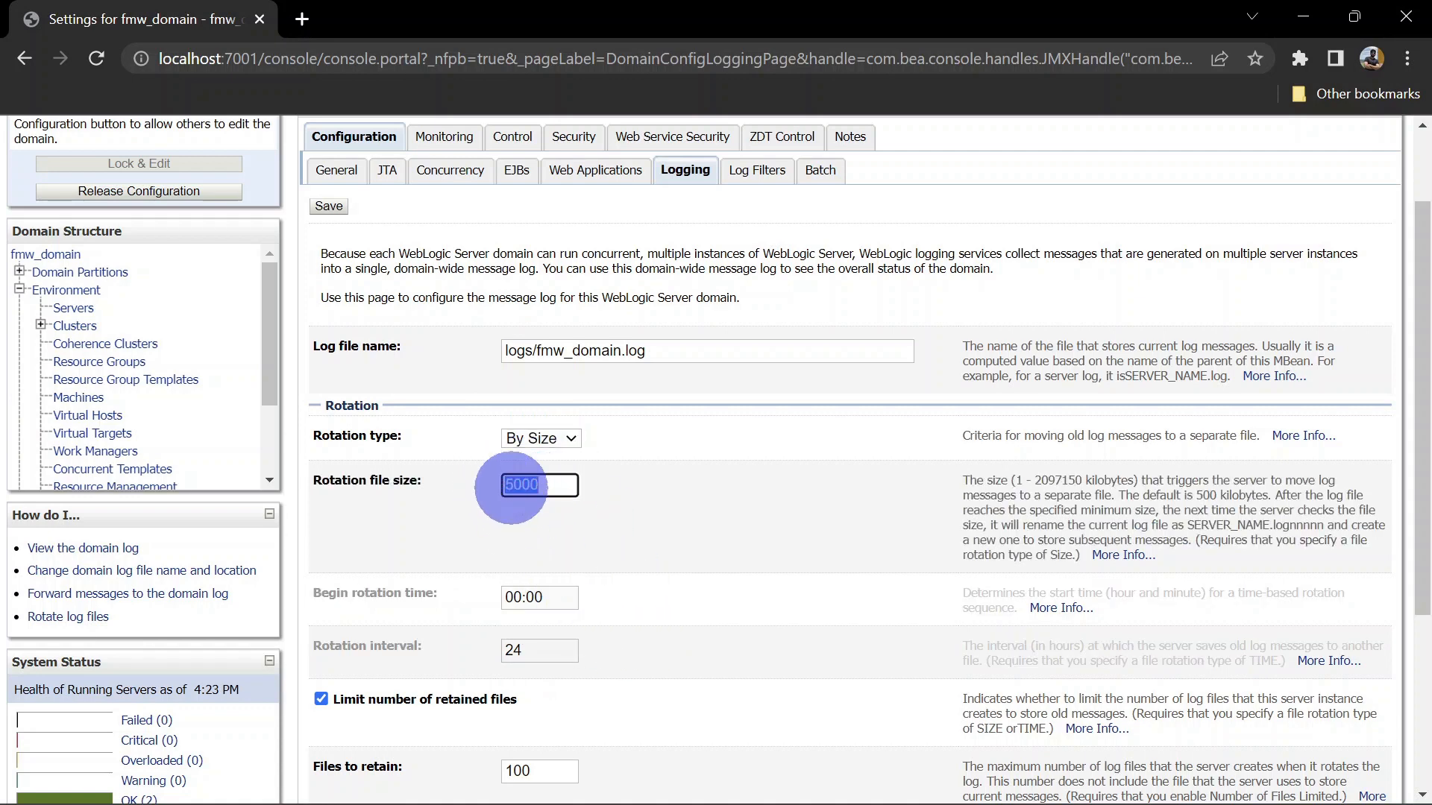
# - Keep the number of retained files limited and set the domain's log file rotation directory to archive
pyautogui.scroll(-4, 723, 479)
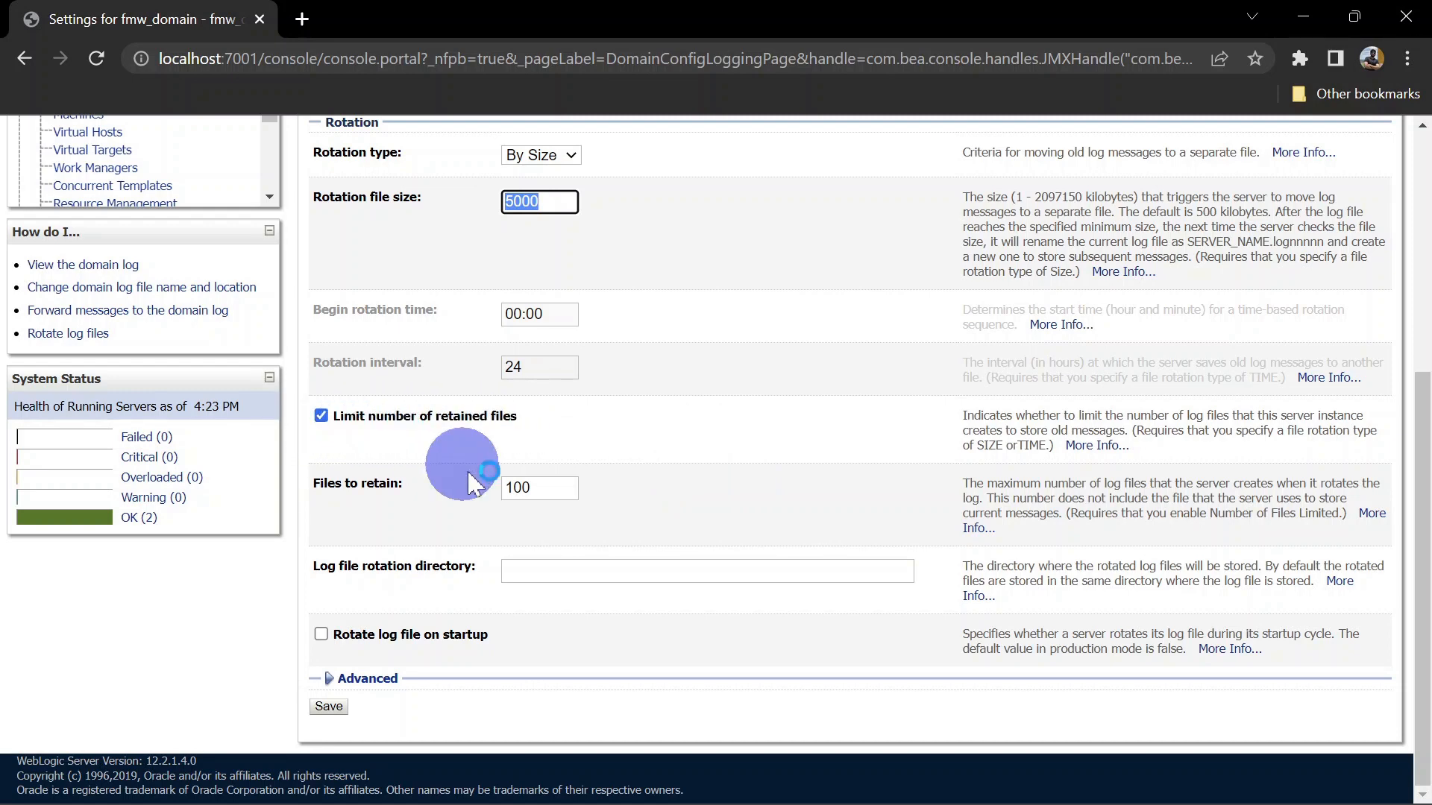
pyautogui.moveTo(528, 488); pyautogui.dragTo(504, 489)
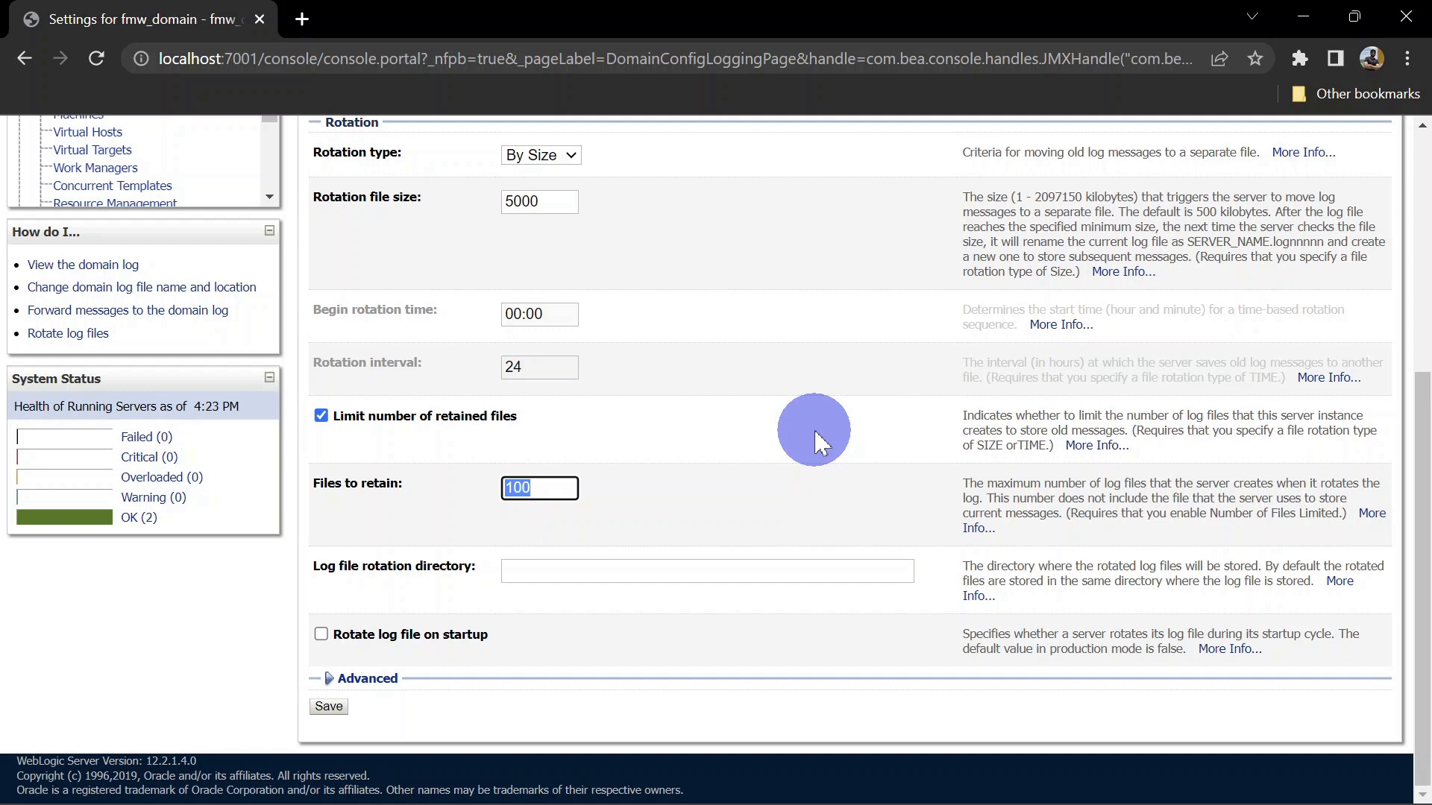
pyautogui.click(469, 418)
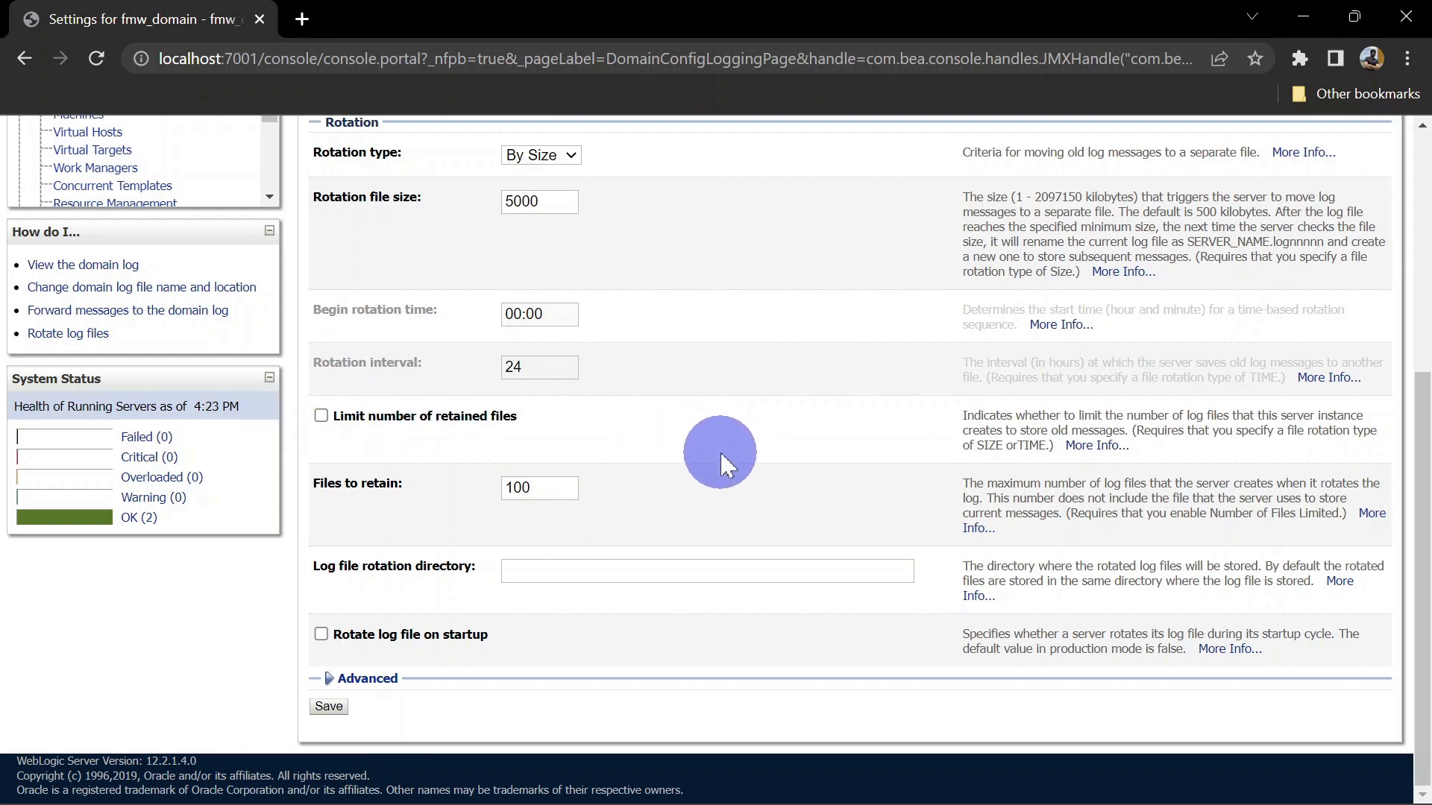
pyautogui.click(478, 416)
pyautogui.click(509, 568)
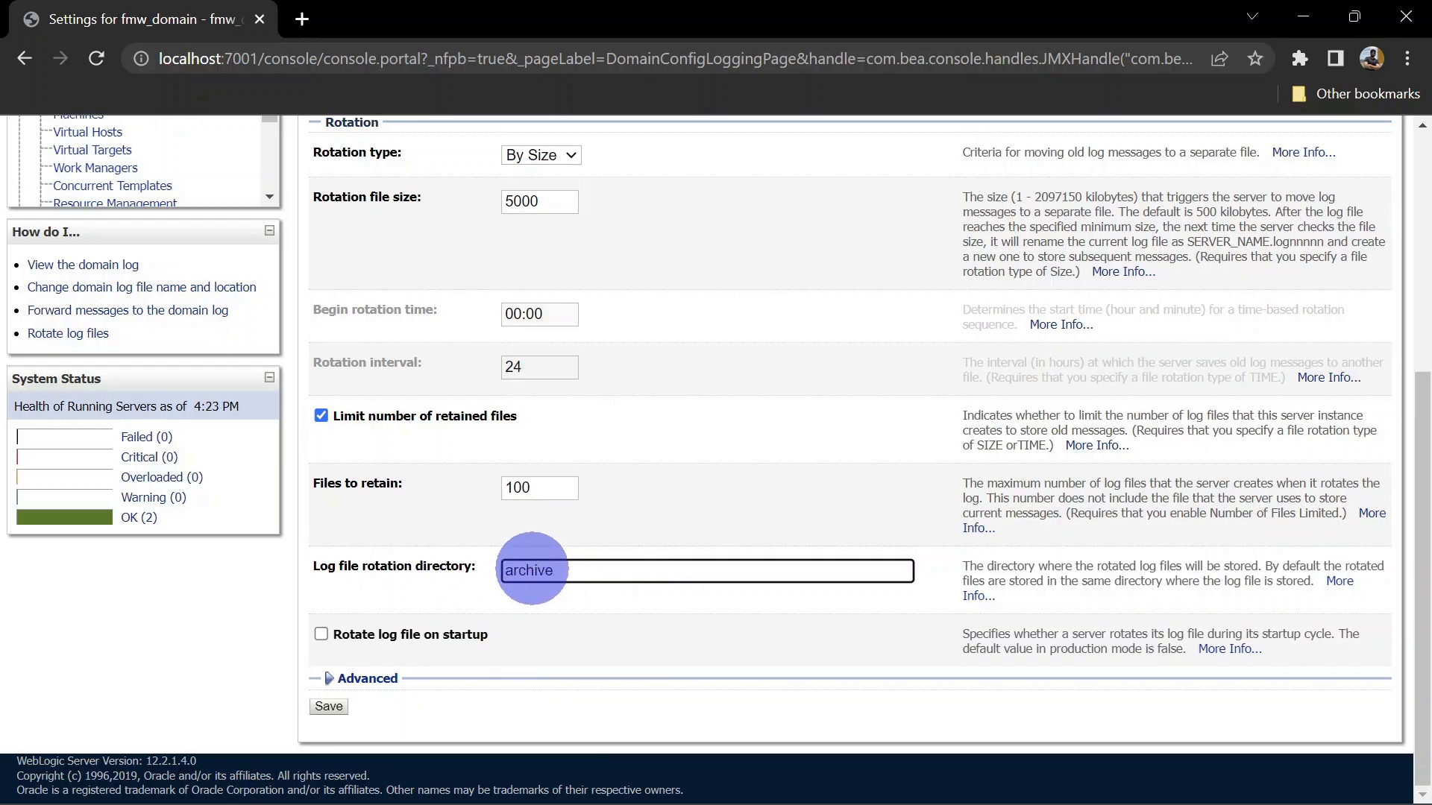
# - Switch to the MobaXterm terminal and create a directory named archive in the AdminServer logs directory
pyautogui.hotkey('alt', 'Tab')
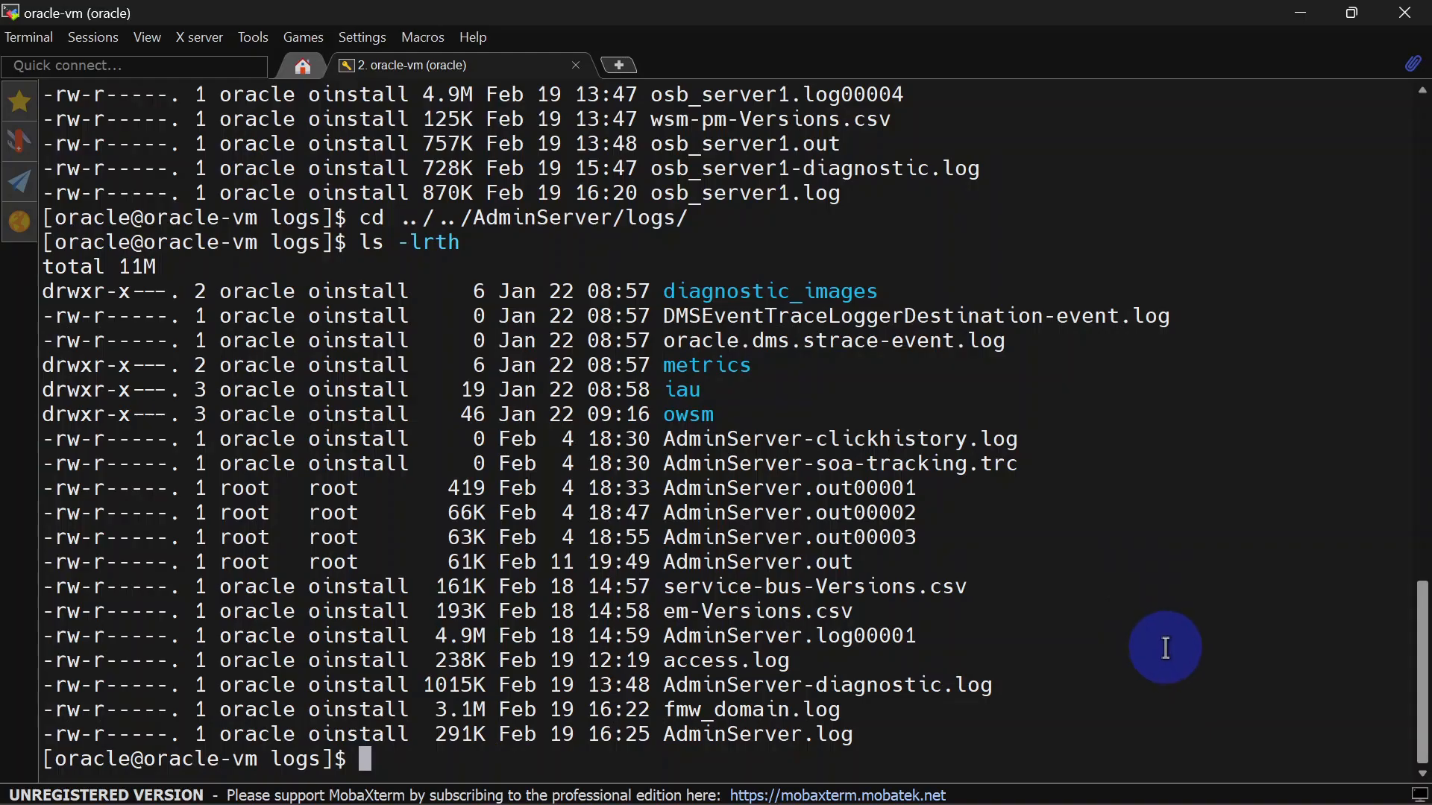
pyautogui.doubleClick(792, 632)
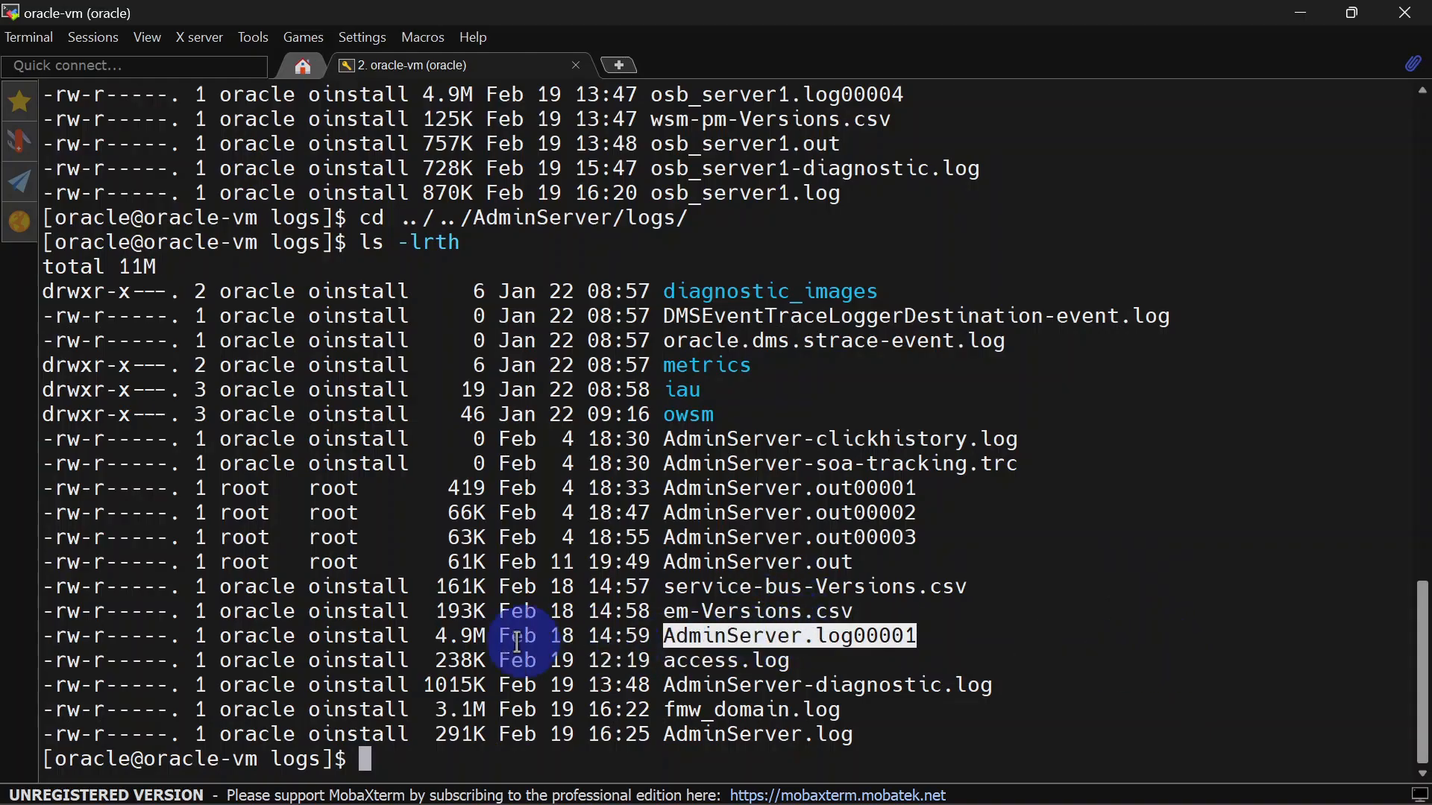
pyautogui.moveTo(441, 637); pyautogui.dragTo(484, 638)
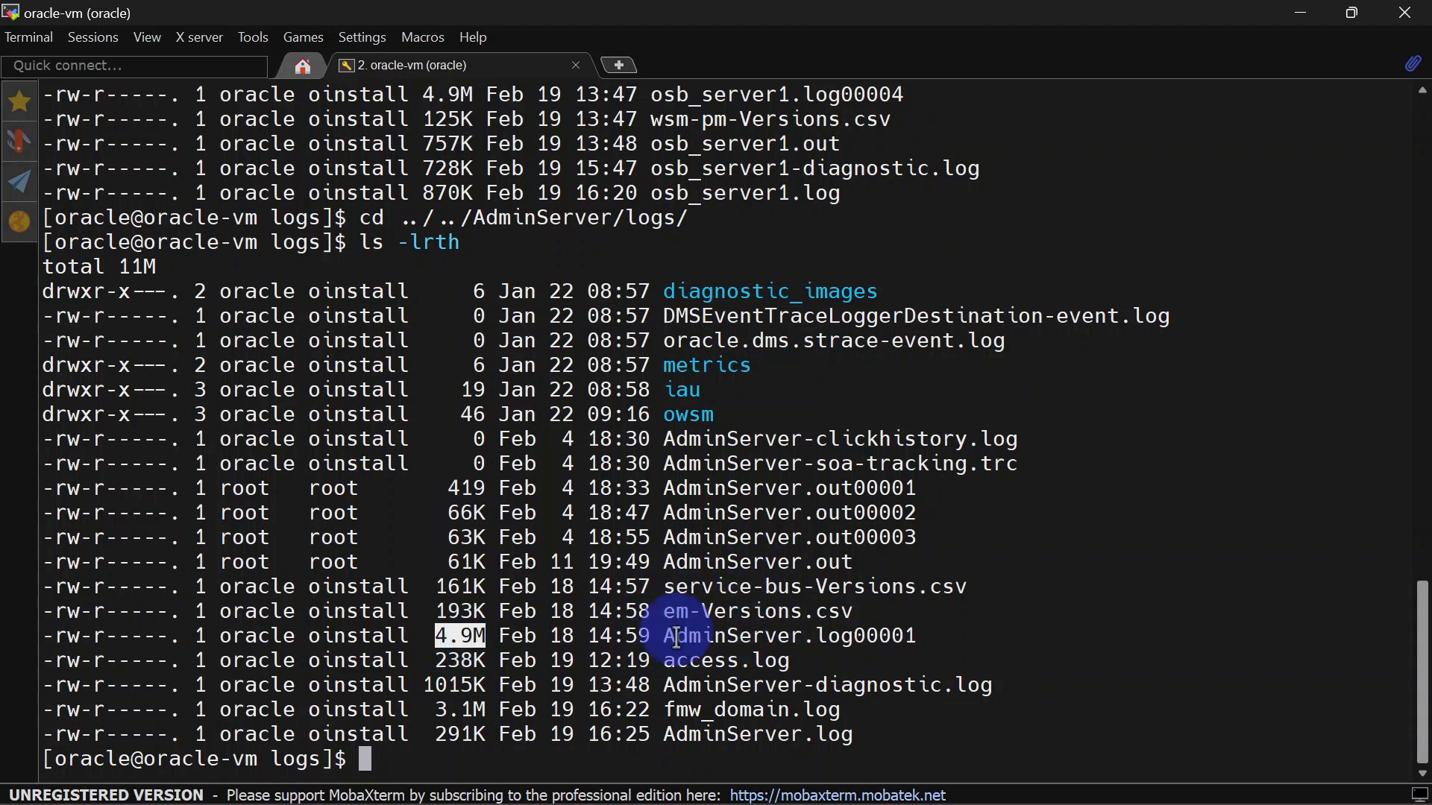
pyautogui.doubleClick(739, 640)
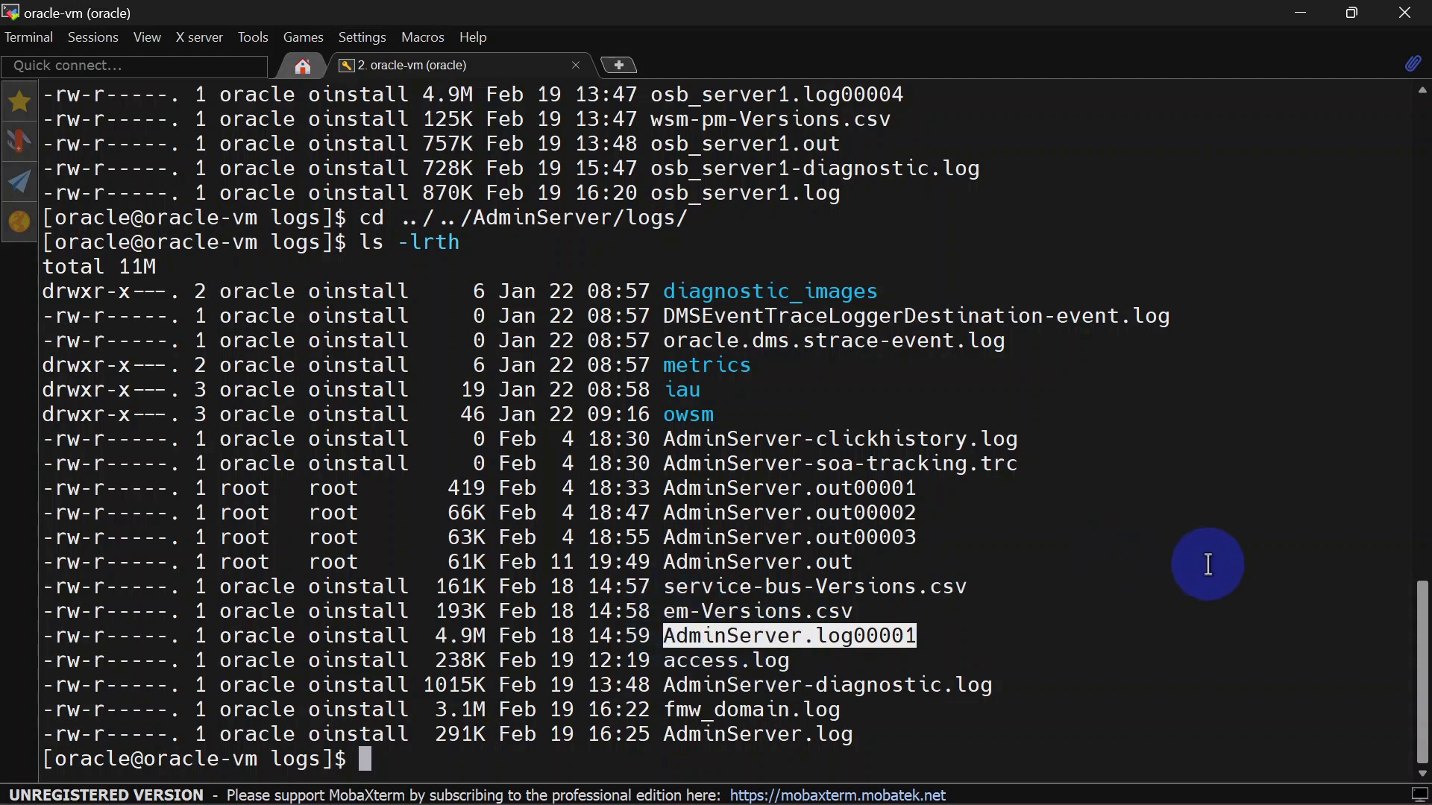
pyautogui.write('kdir archive')
pyautogui.press('Return')
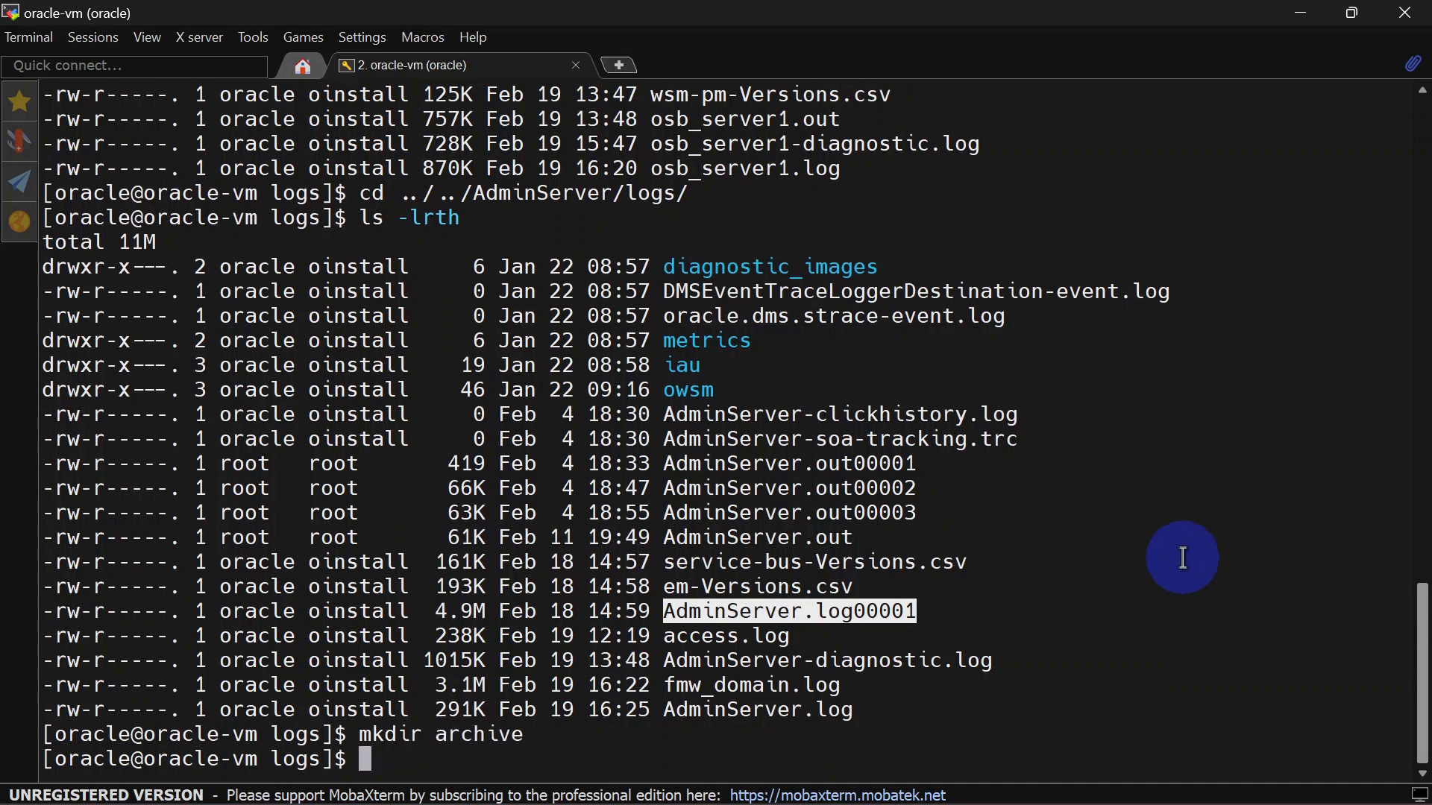
pyautogui.doubleClick(833, 612)
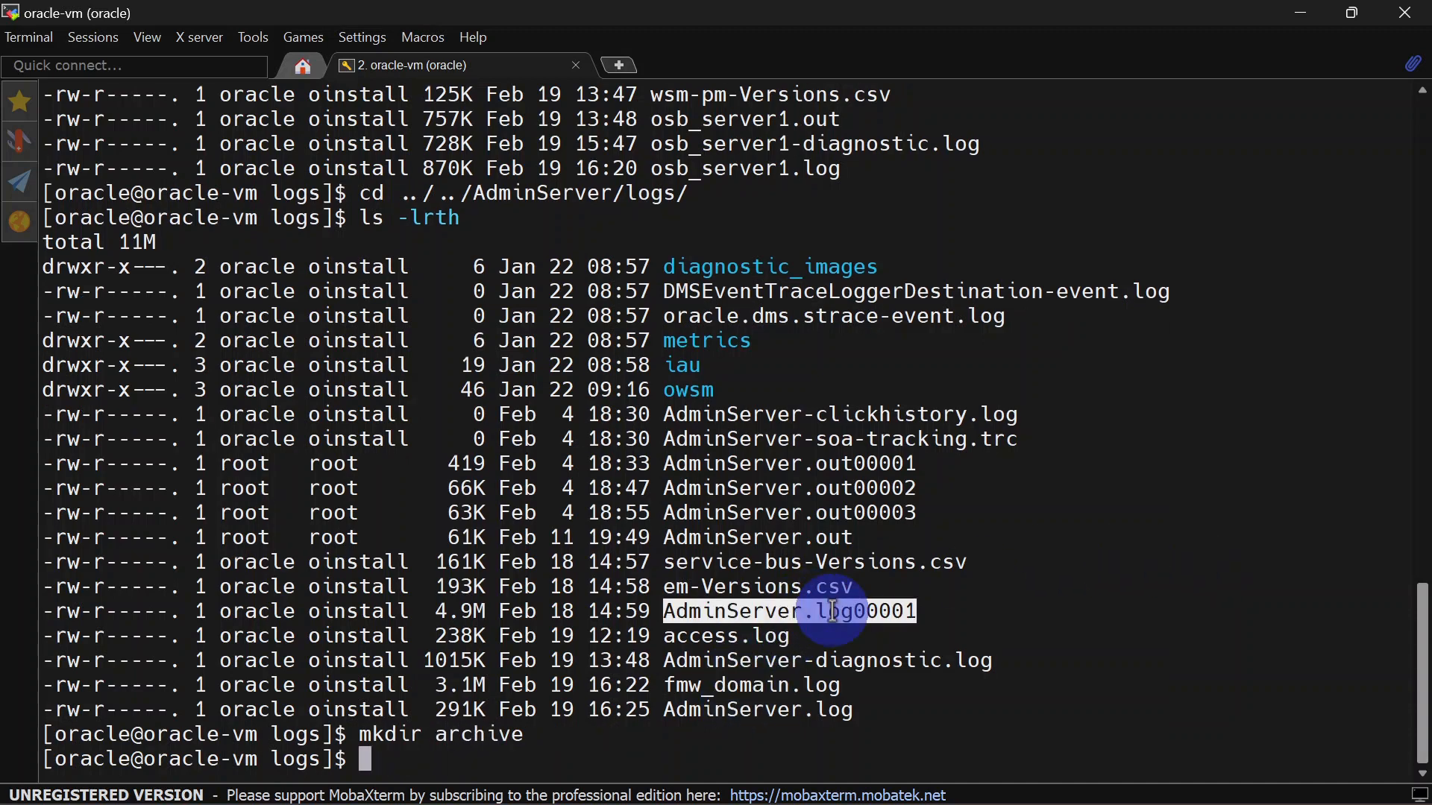
pyautogui.doubleClick(462, 735)
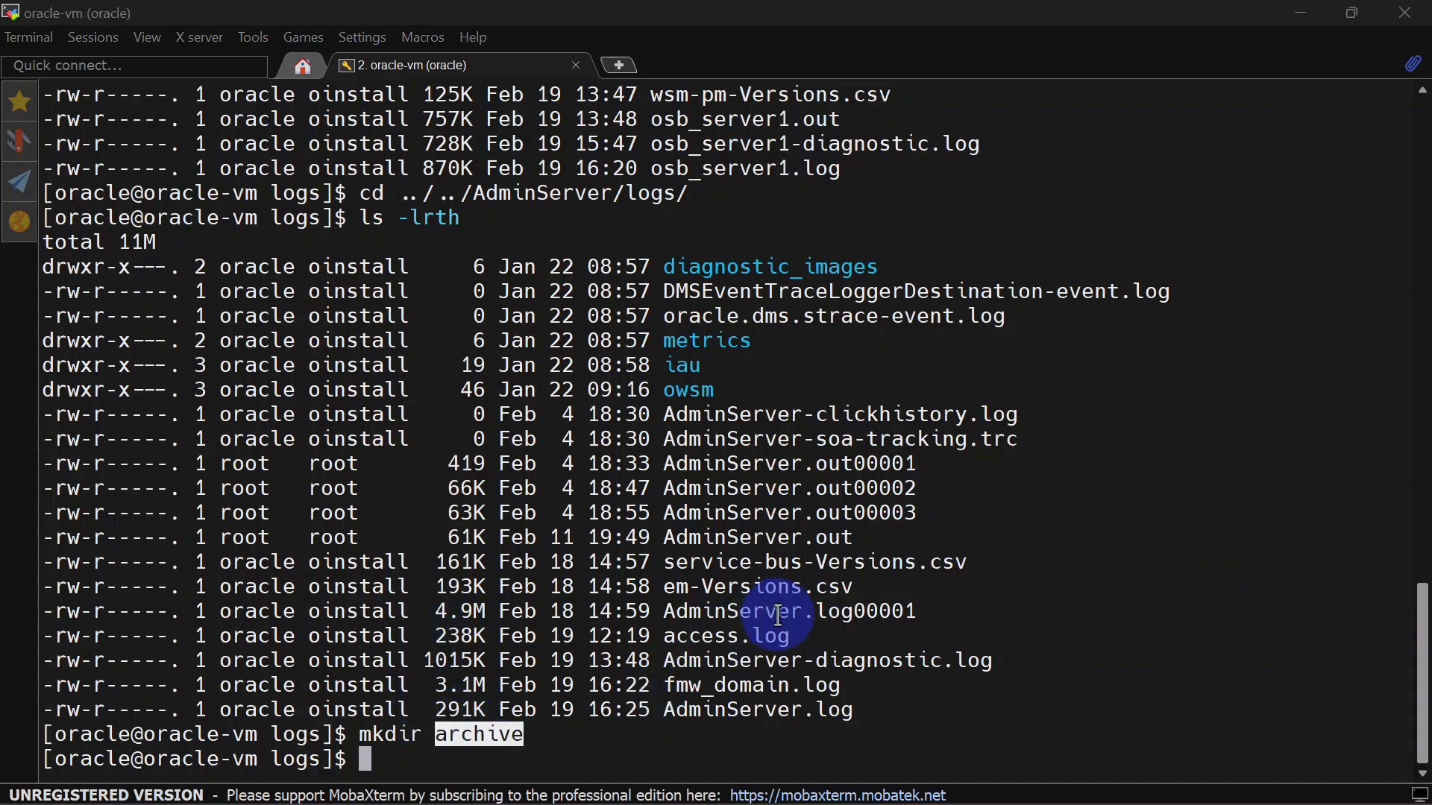
# - Return to the WebLogic console and save the domain logging settings with the archive rotation directory
pyautogui.hotkey('alt', 'Tab')
pyautogui.moveTo(569, 573); pyautogui.dragTo(481, 571)
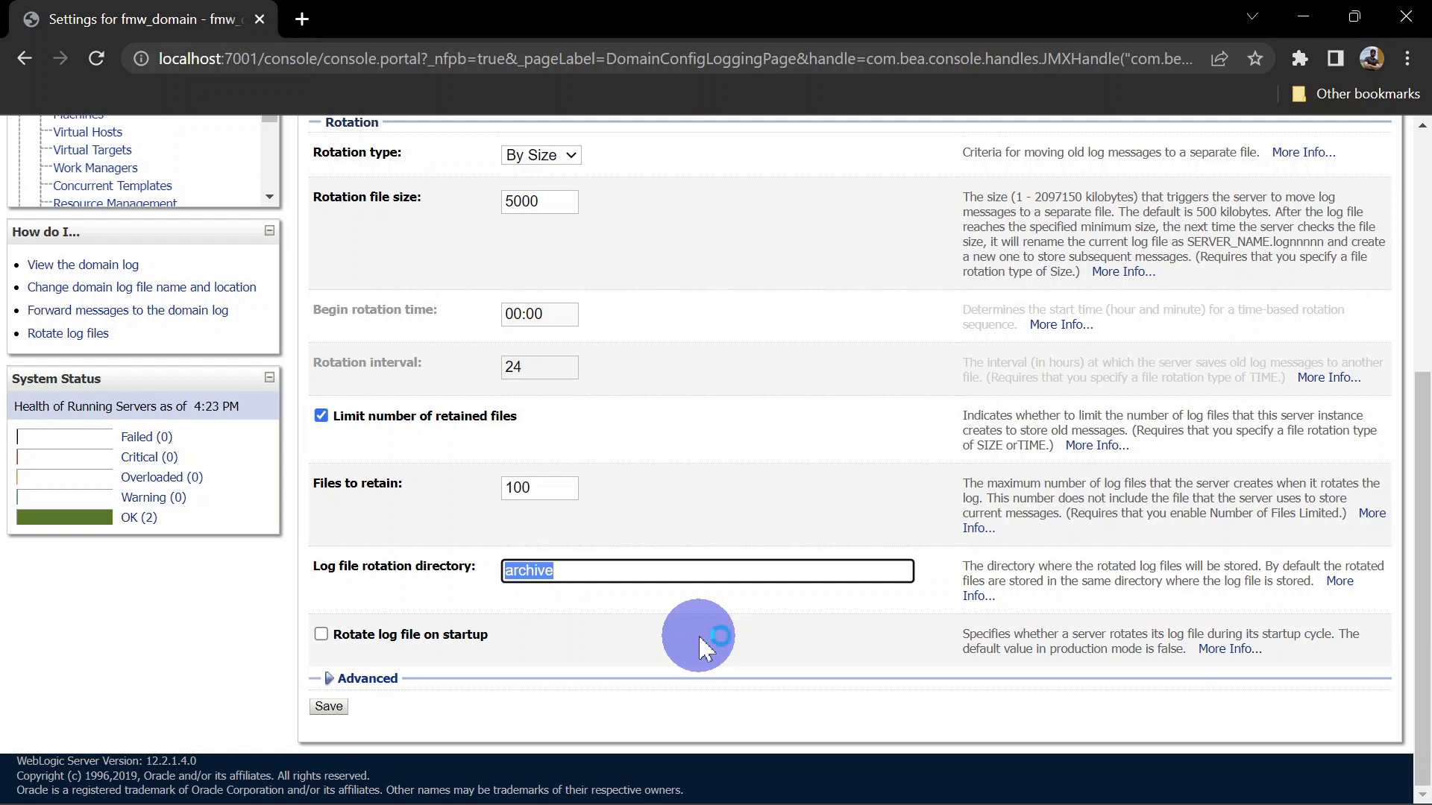
pyautogui.click(329, 706)
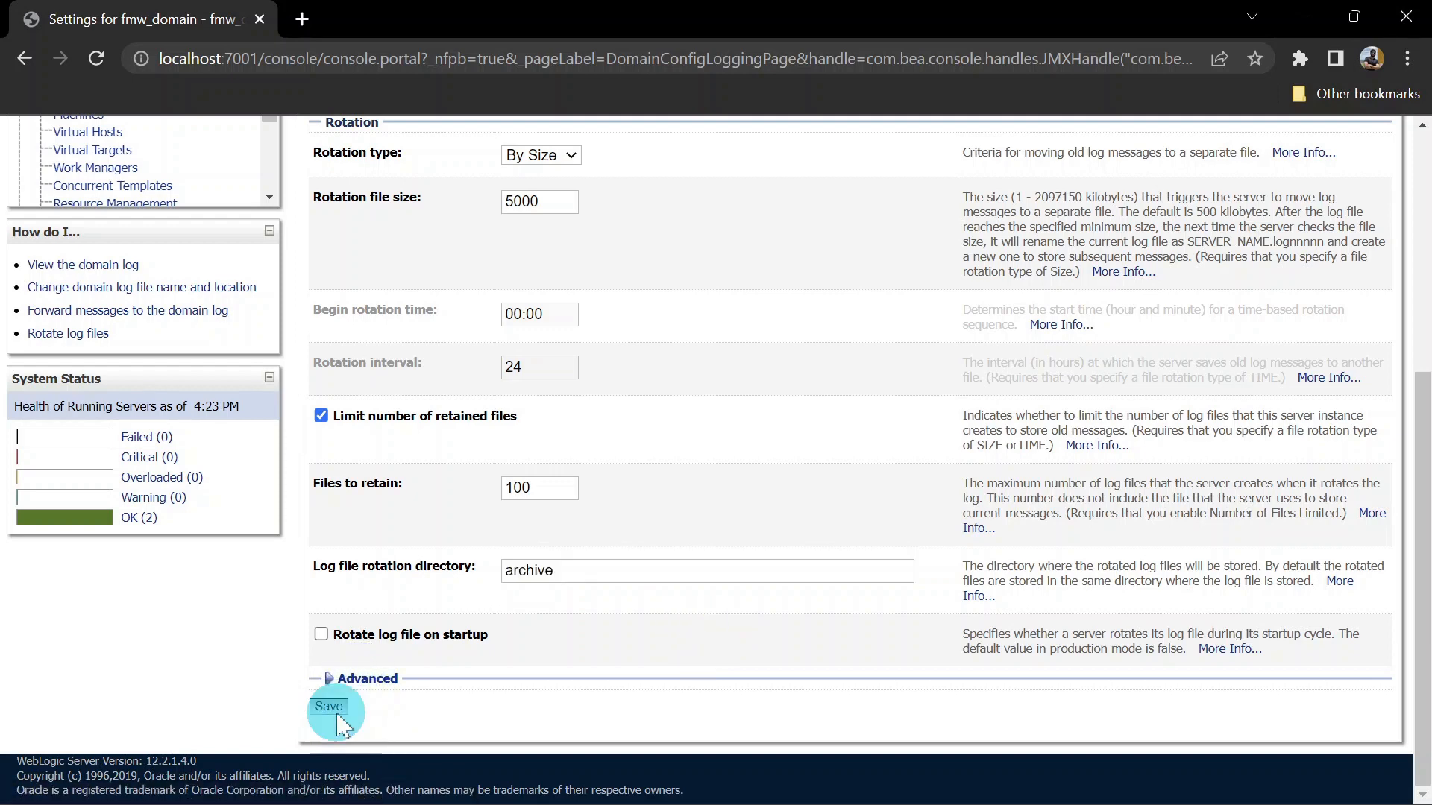
# - Expand the advanced domain logging options and examine the date format pattern and memory buffer size
pyautogui.click(368, 678)
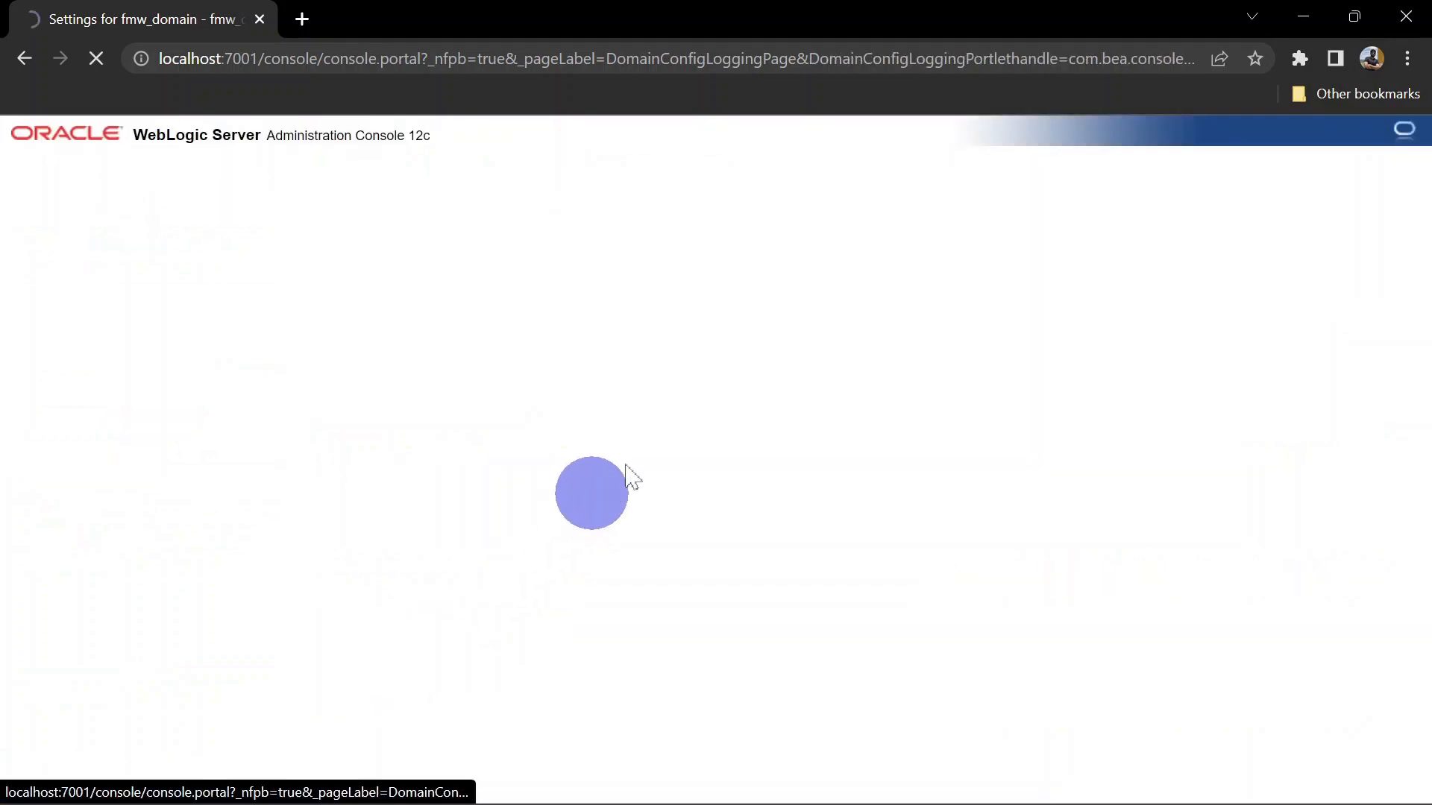
pyautogui.scroll(4, 797, 488)
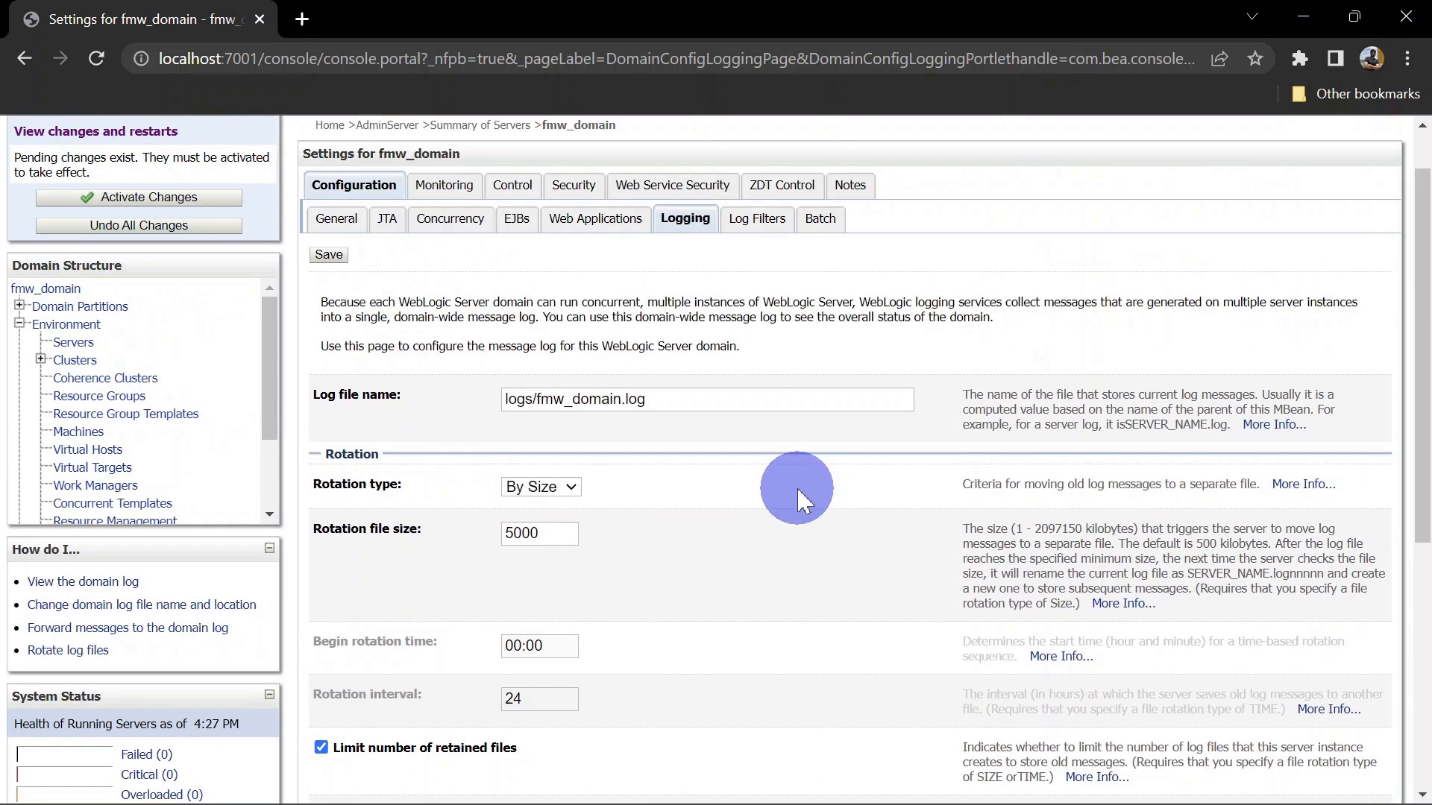
pyautogui.scroll(-4, 796, 488)
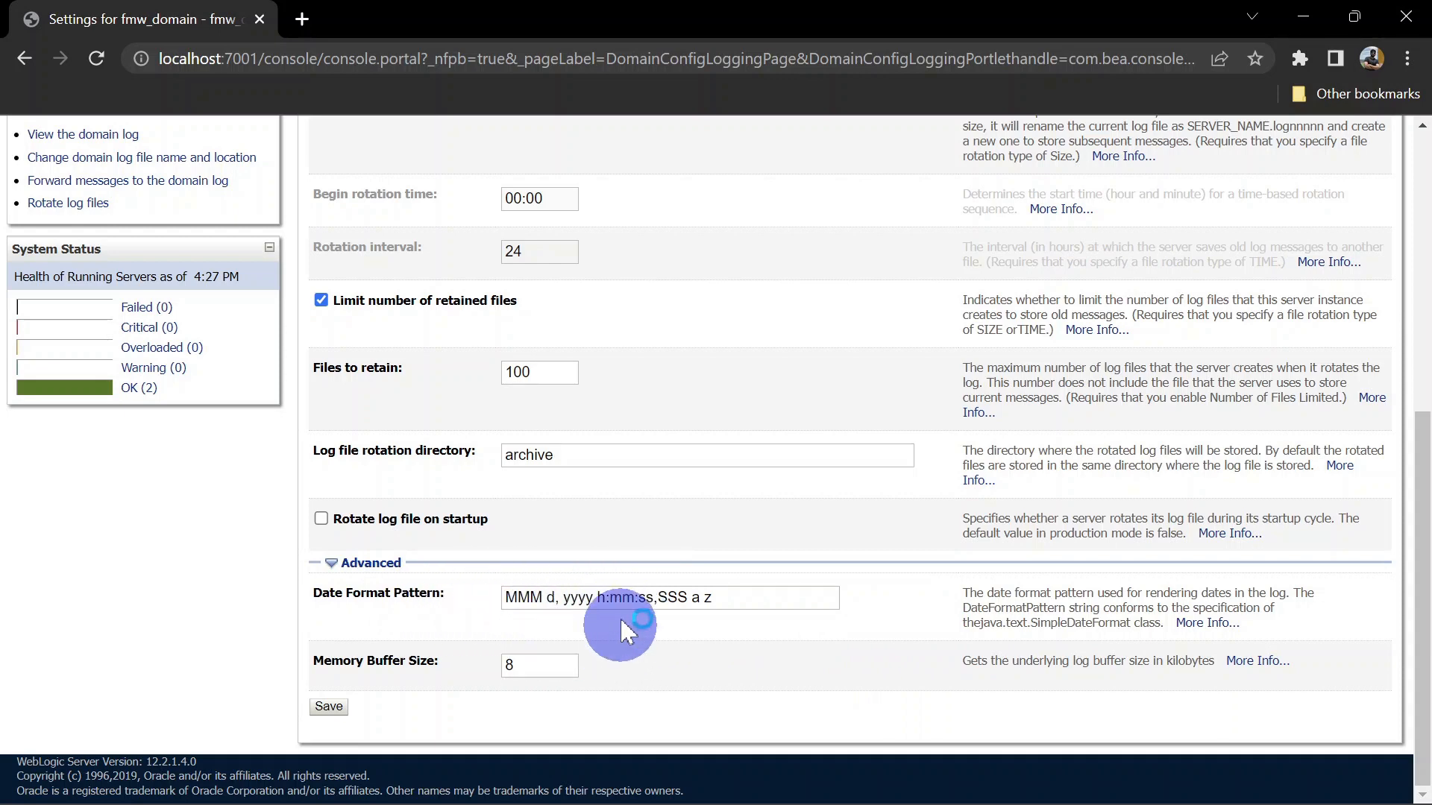
# - Check the values of the domain log's date format pattern and memory buffer size
pyautogui.moveTo(518, 599); pyautogui.dragTo(753, 597)
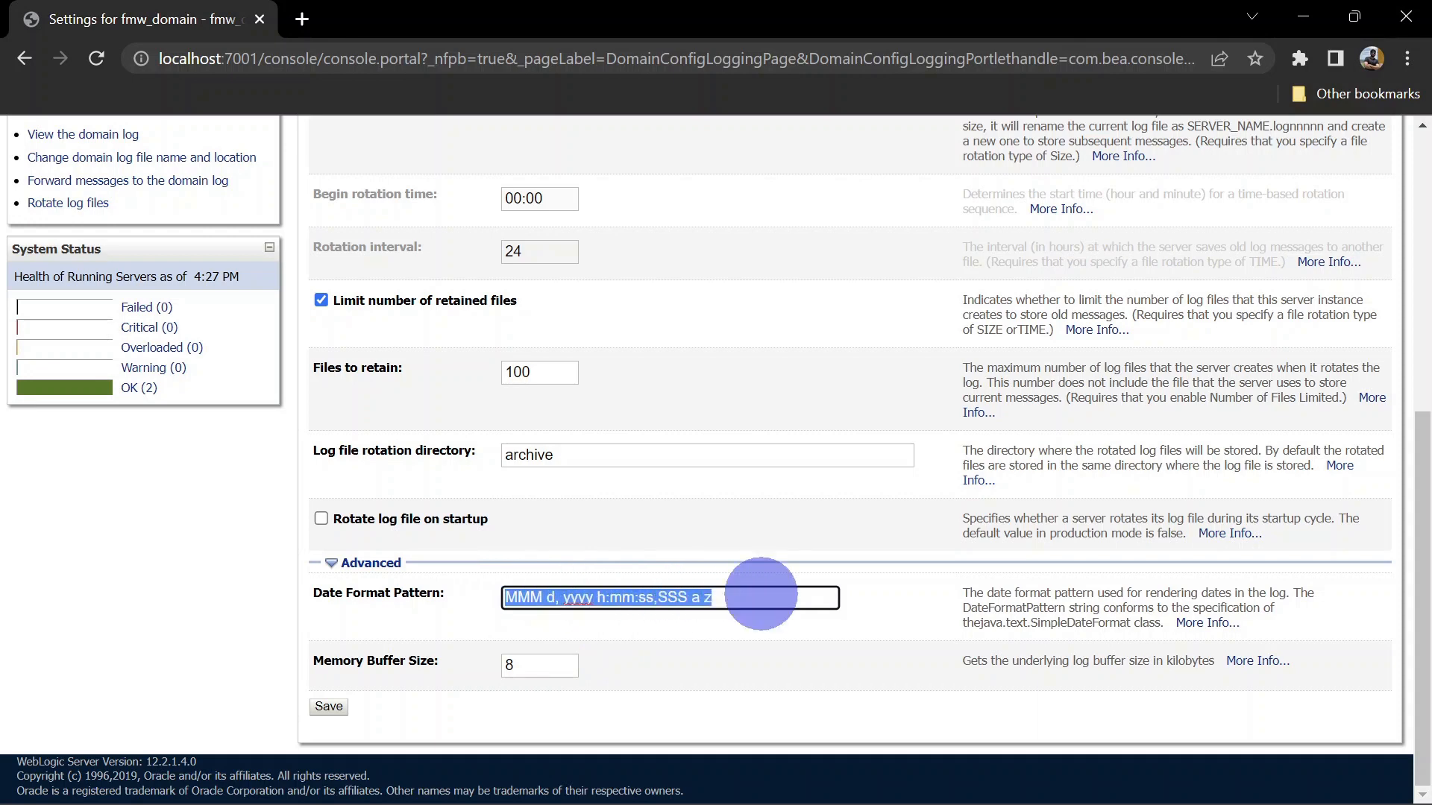
pyautogui.click(729, 636)
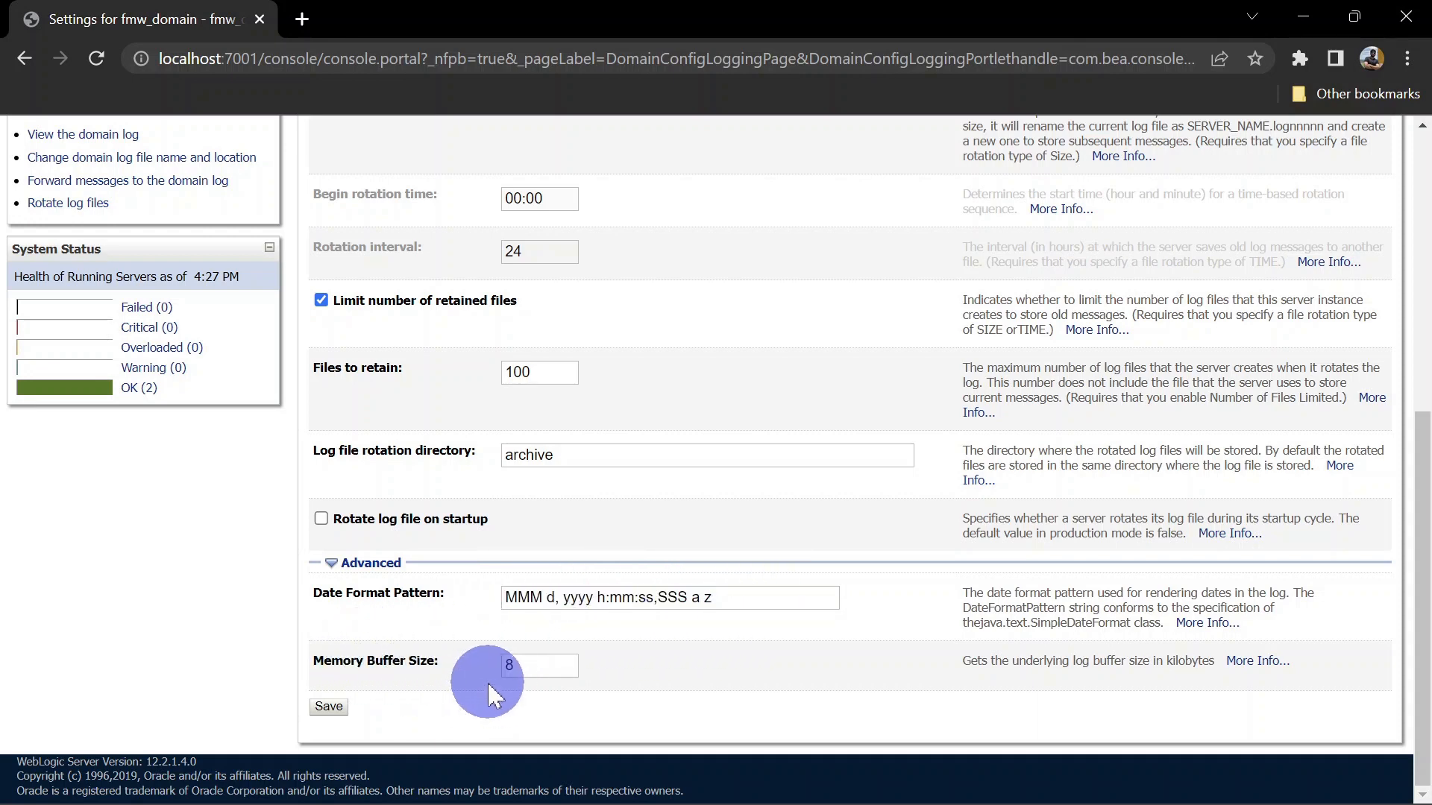
pyautogui.click(513, 666)
pyautogui.moveTo(513, 664); pyautogui.dragTo(750, 670)
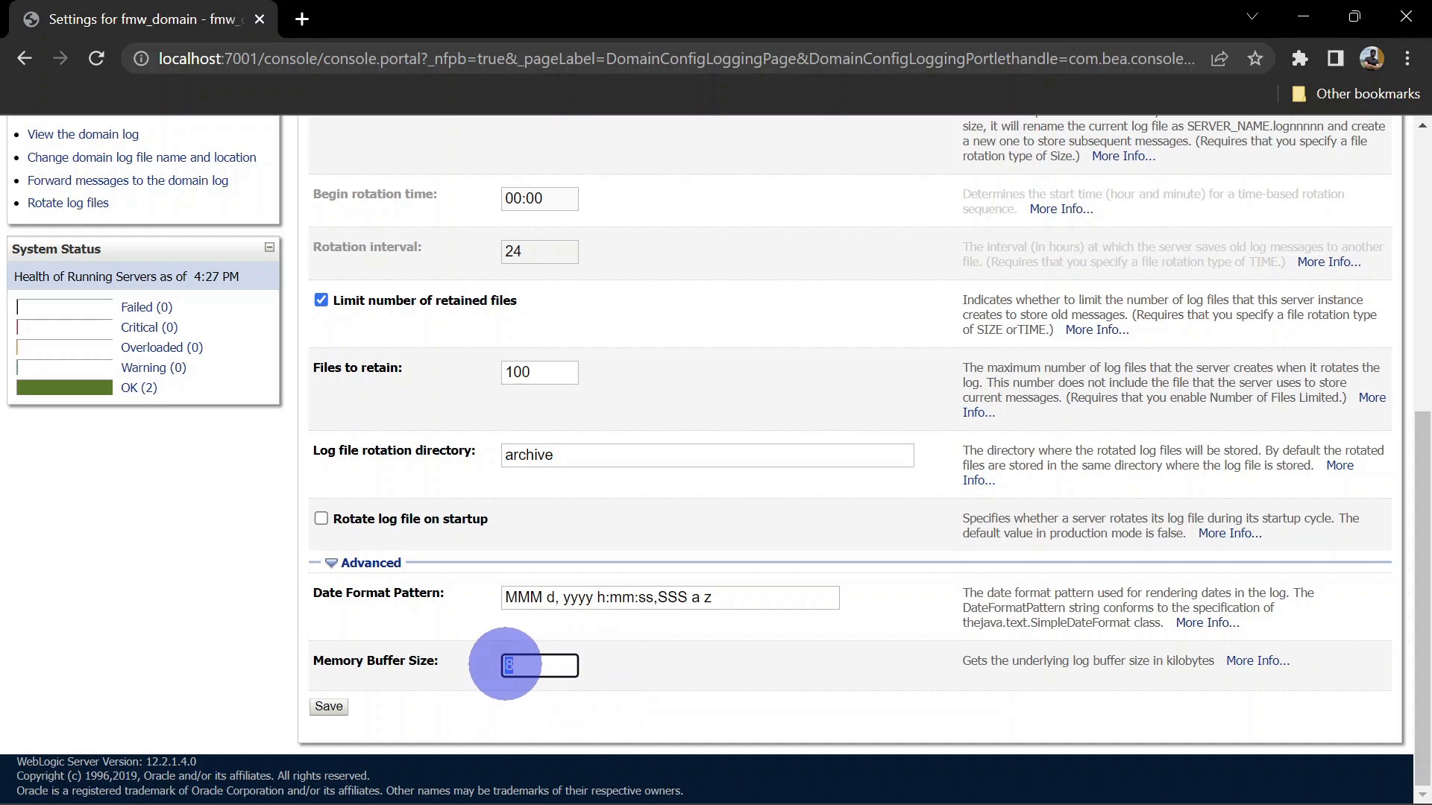
# - Open the logging settings of the managed server osb_server1 from the domain's server list
pyautogui.scroll(15, 729, 633)
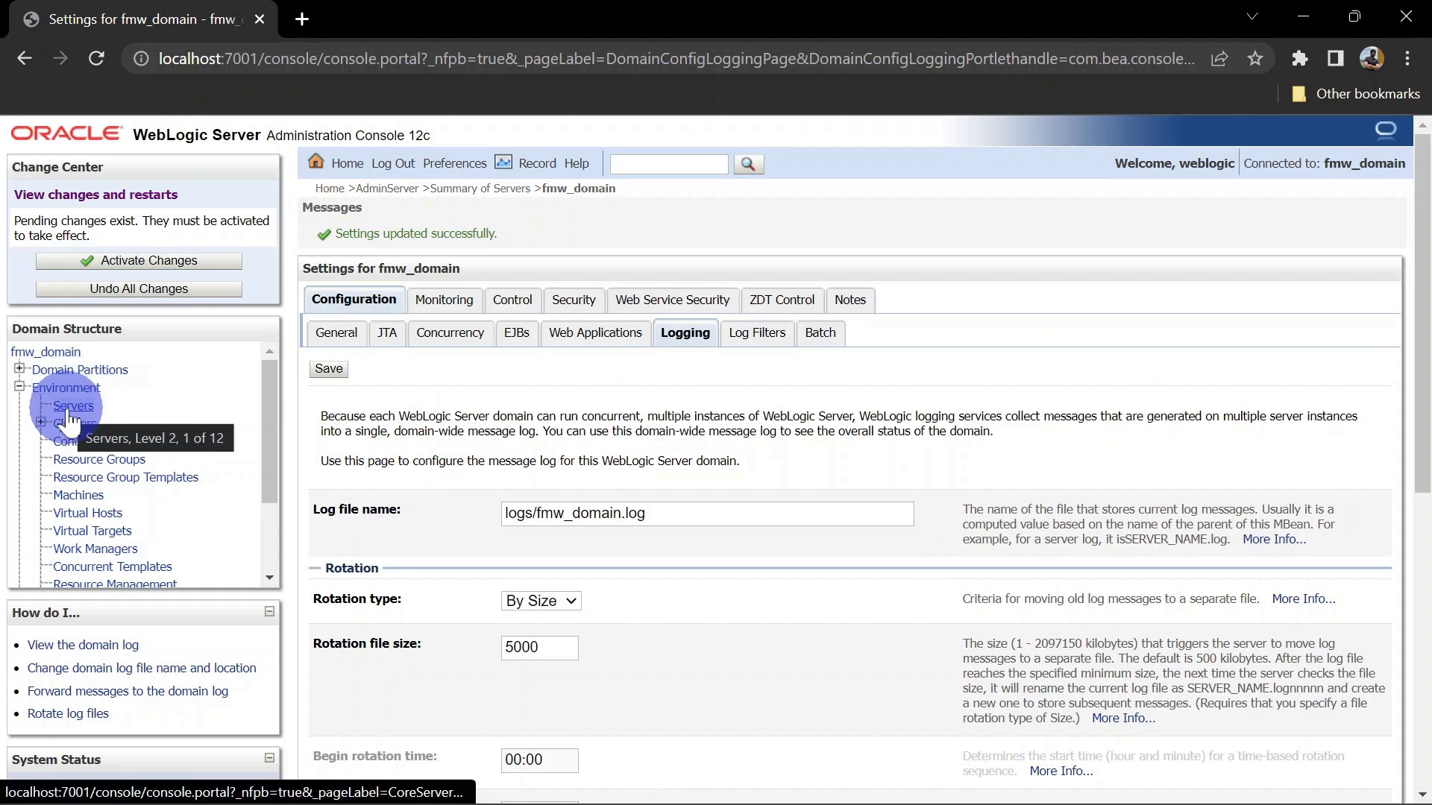
pyautogui.click(75, 406)
pyautogui.click(384, 592)
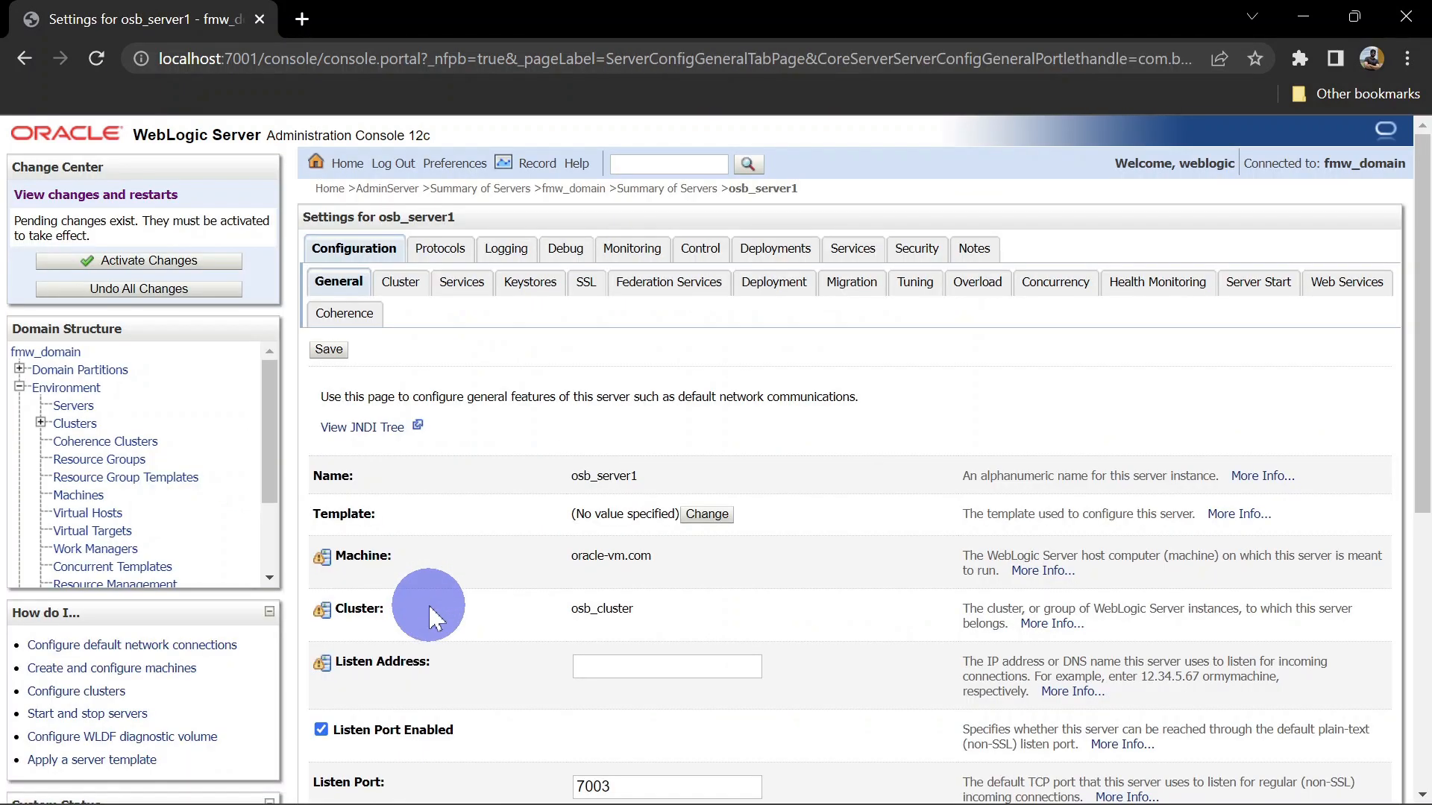
pyautogui.click(516, 261)
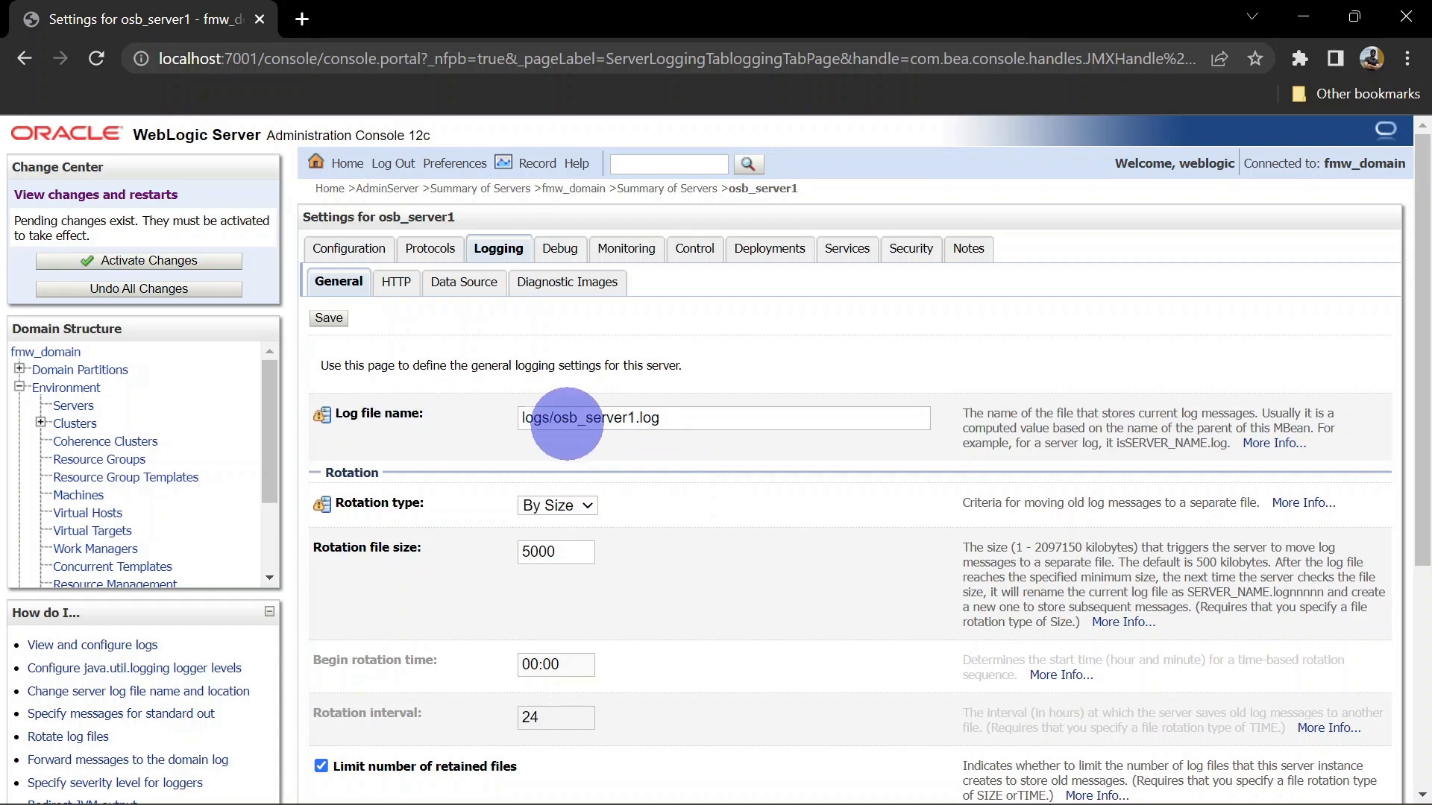
# - Review the log file name and rotation settings of osb_server1, and expand its advanced logging options
pyautogui.scroll(-1, 600, 448)
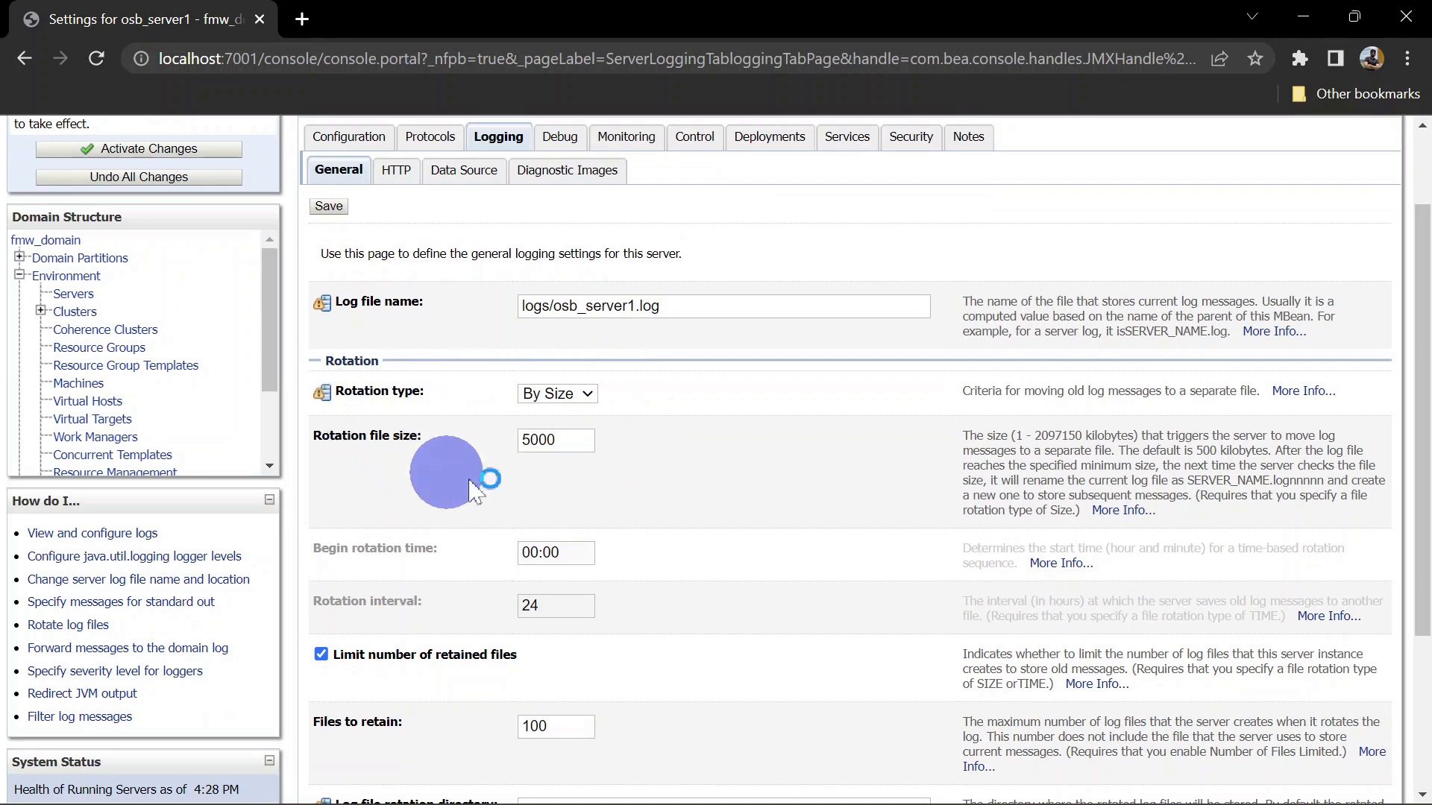
pyautogui.scroll(-2, 576, 447)
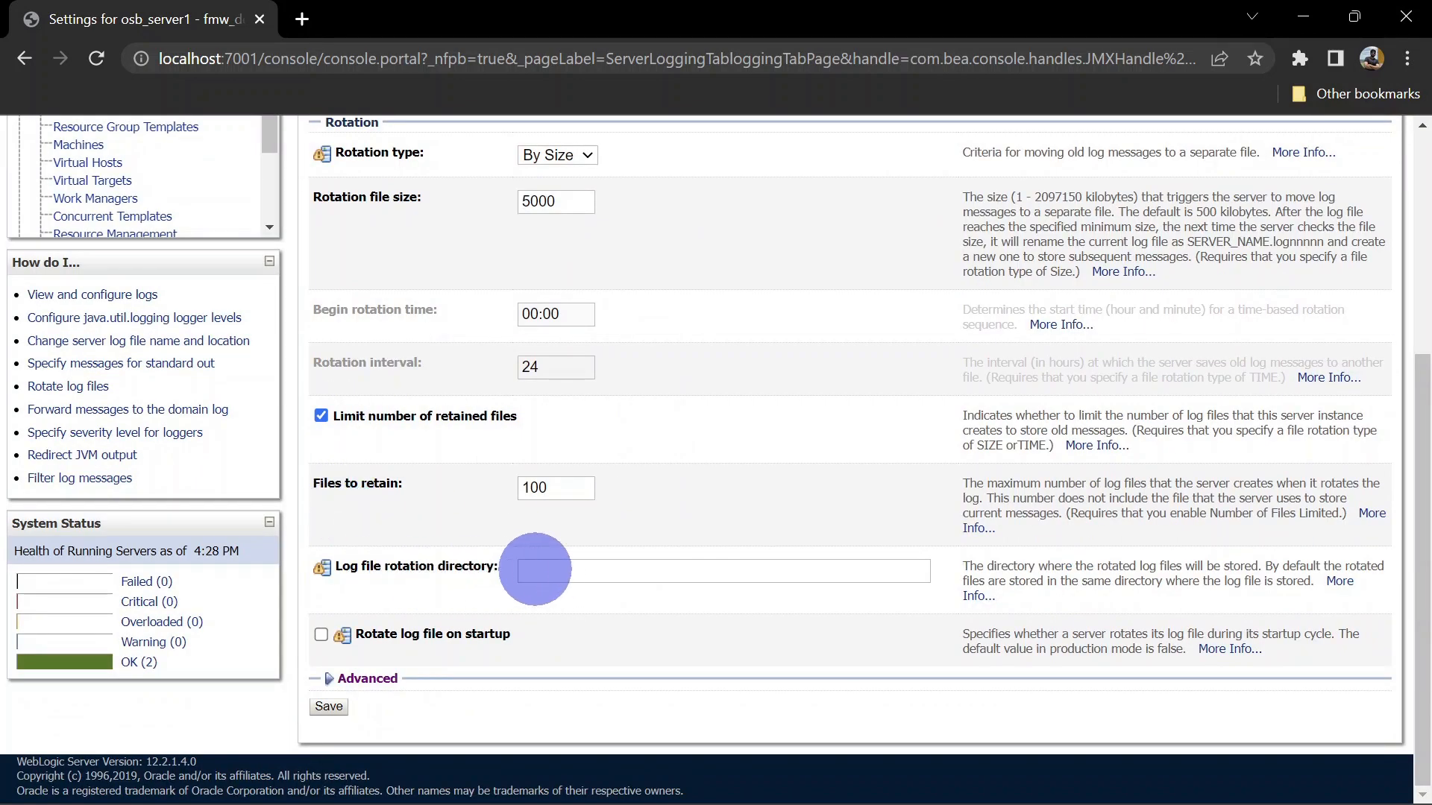
pyautogui.click(529, 571)
pyautogui.click(363, 679)
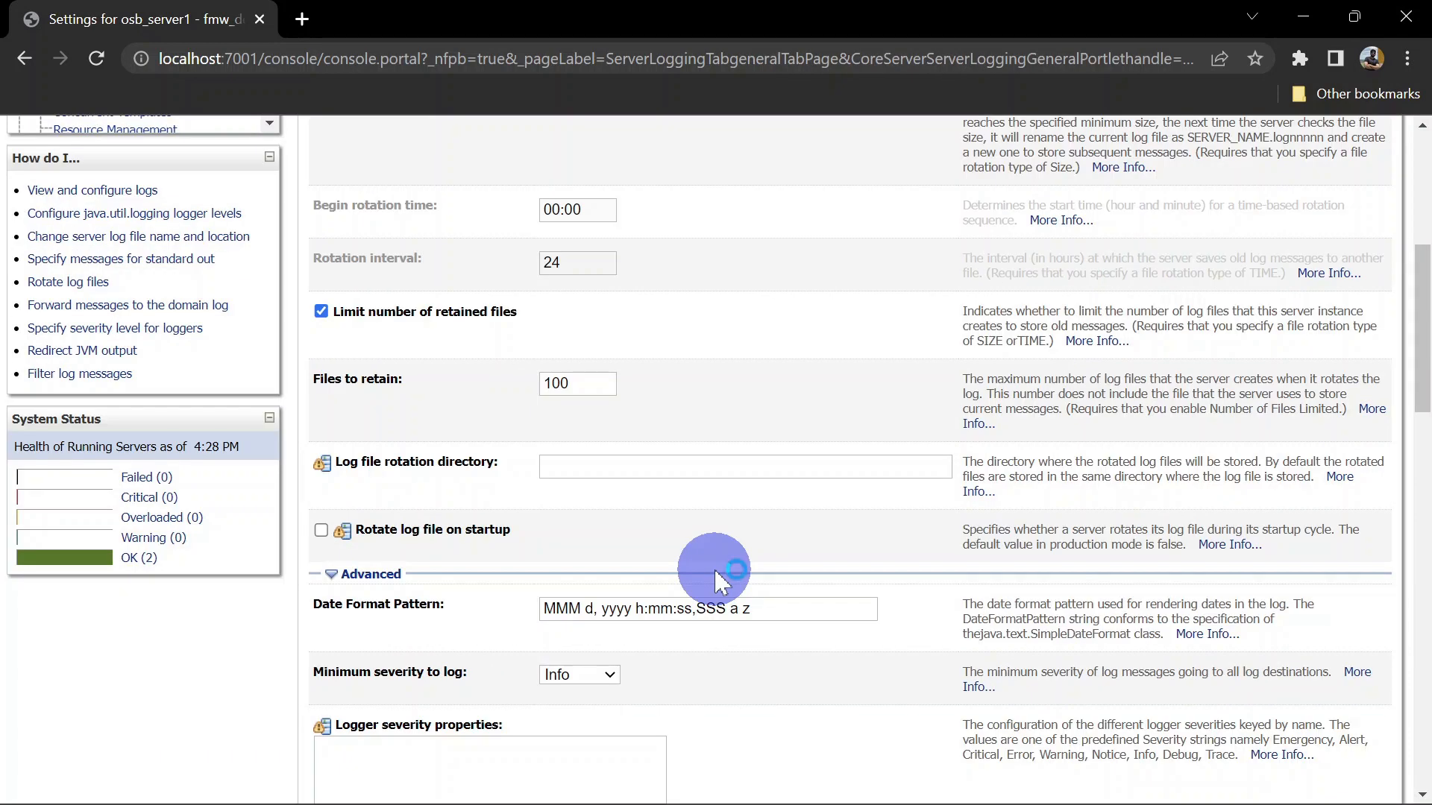
pyautogui.scroll(-3, 713, 567)
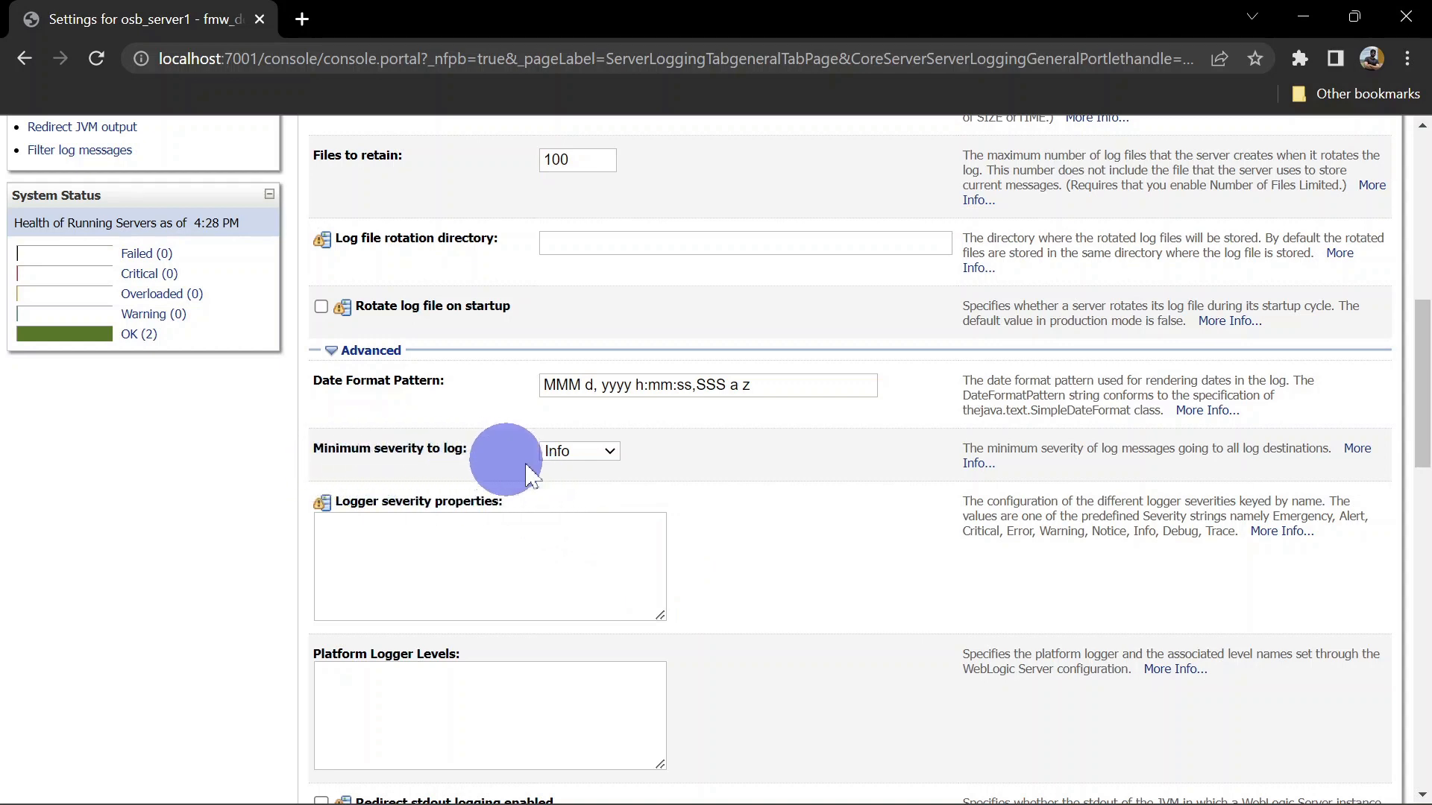
# - Try Warning as the minimum severity to log for osb_server1, and switch it back to Info
pyautogui.click(575, 452)
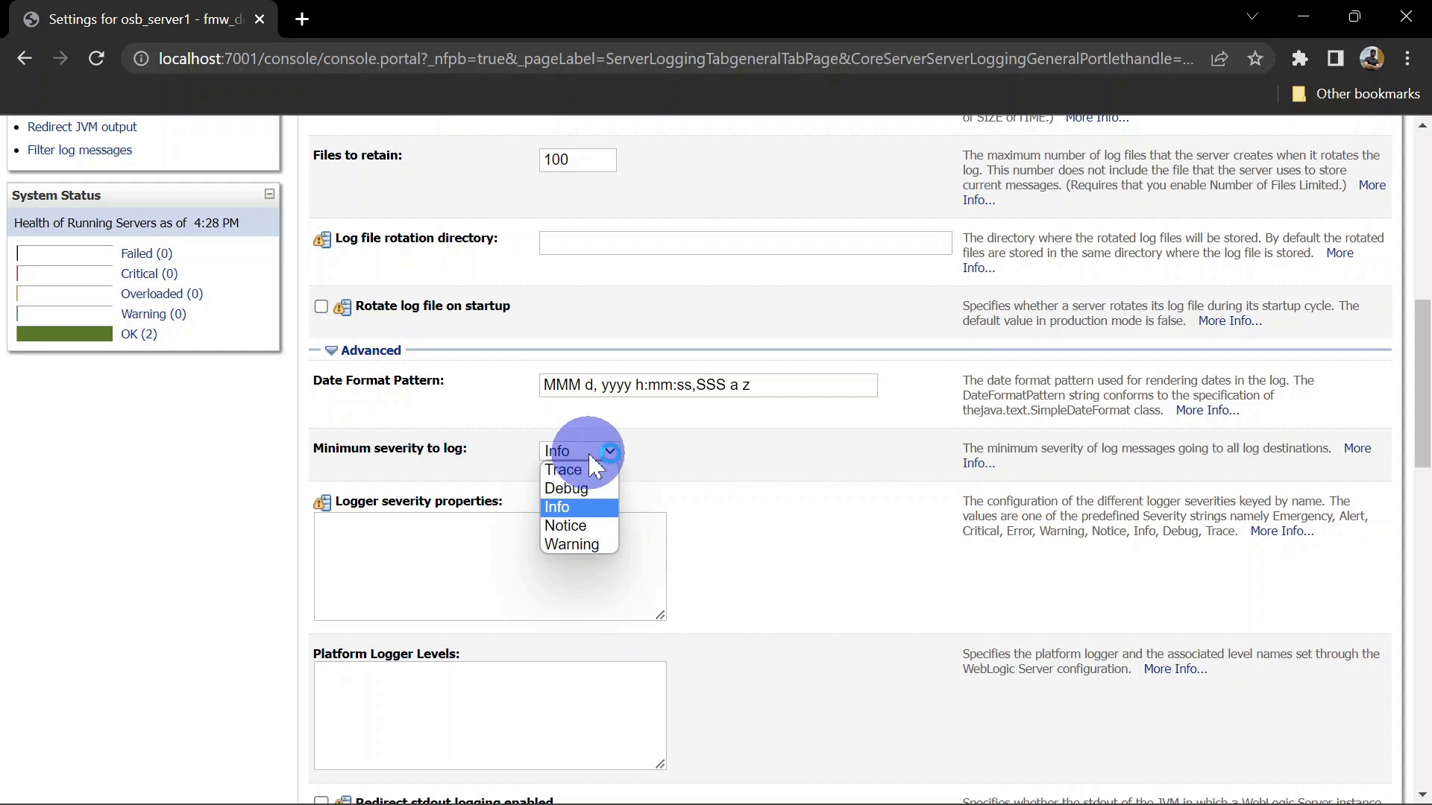
pyautogui.click(580, 544)
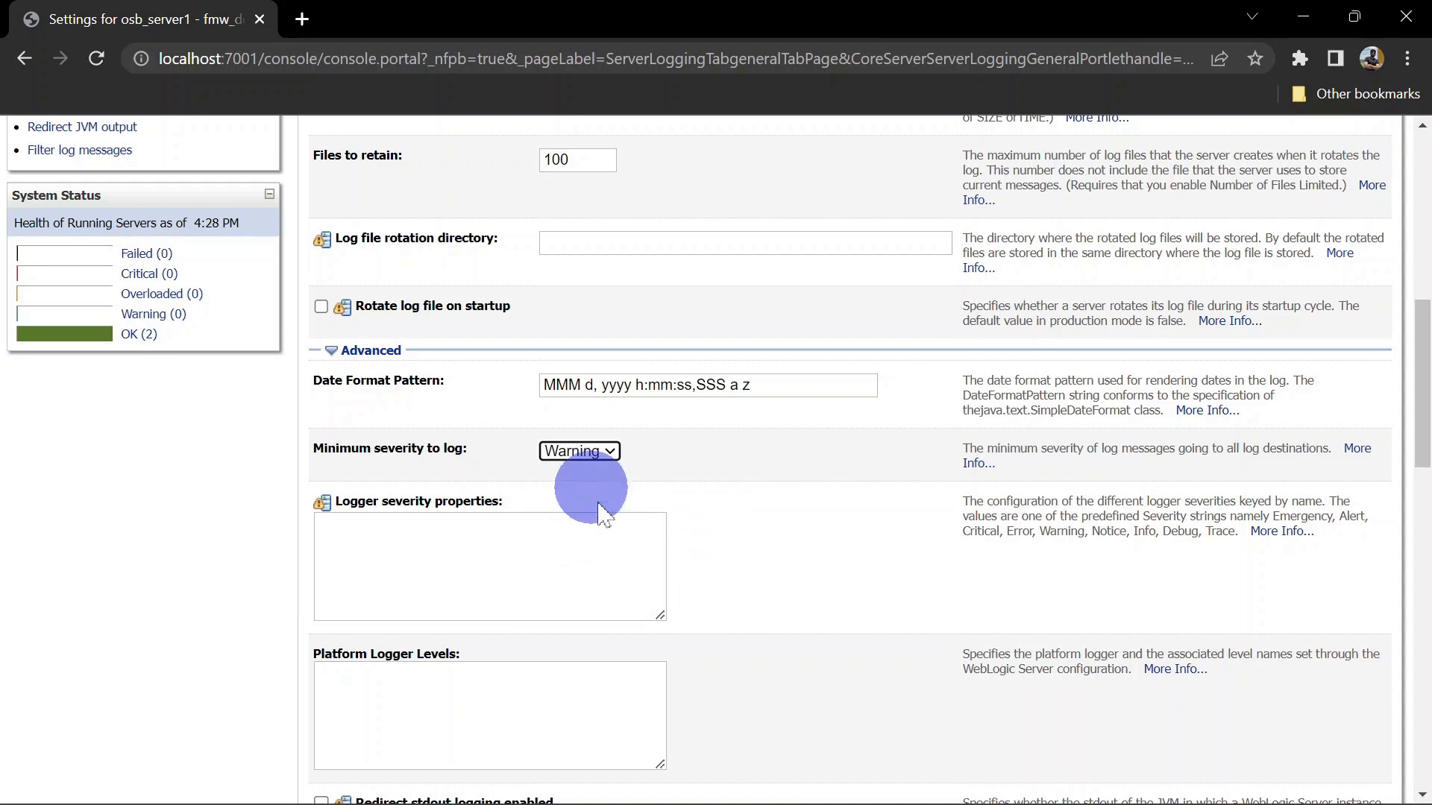
pyautogui.click(584, 453)
pyautogui.click(582, 507)
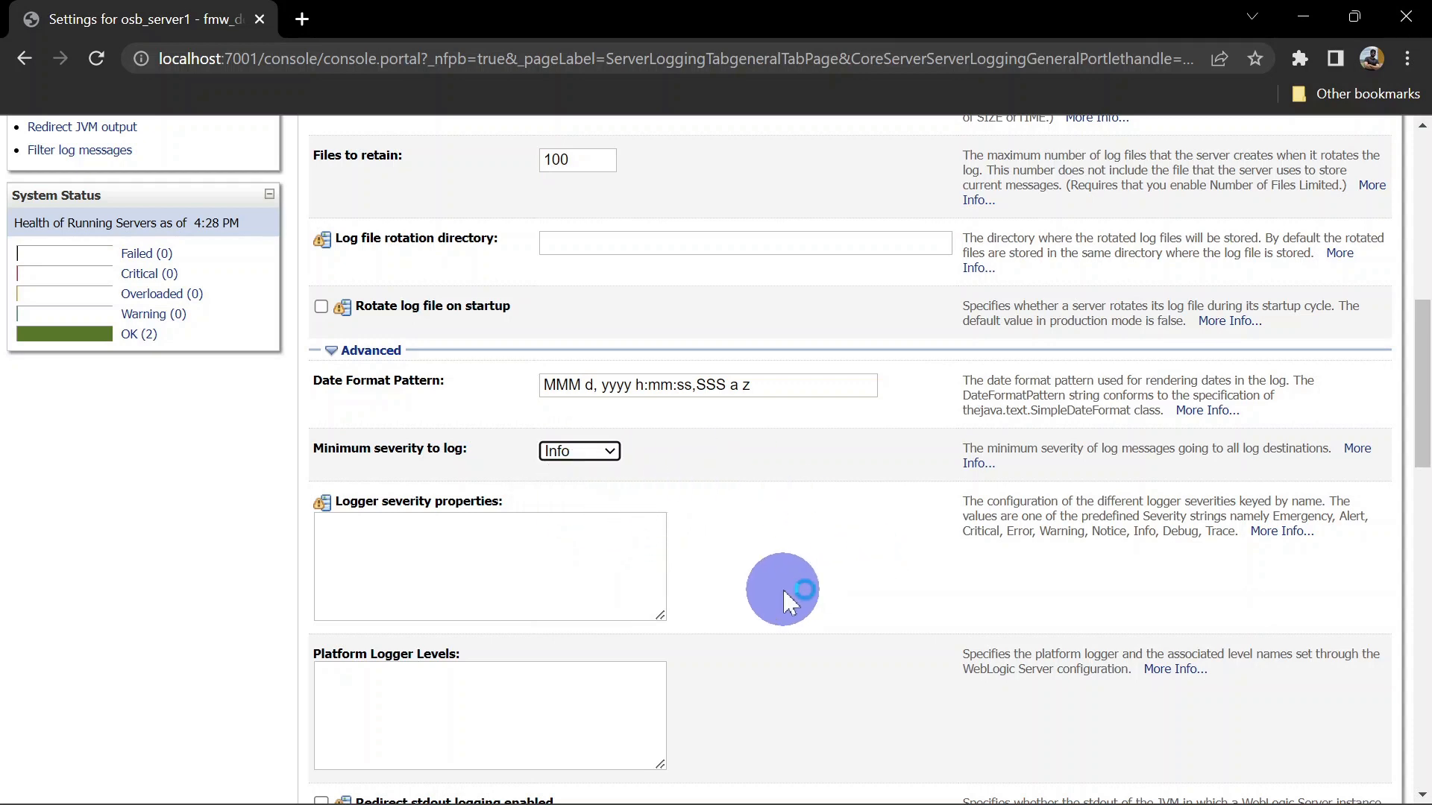
# - Examine the stdout and stderr redirection, log monitoring, and log file severity and filter options of osb_server1
pyautogui.scroll(-5, 781, 588)
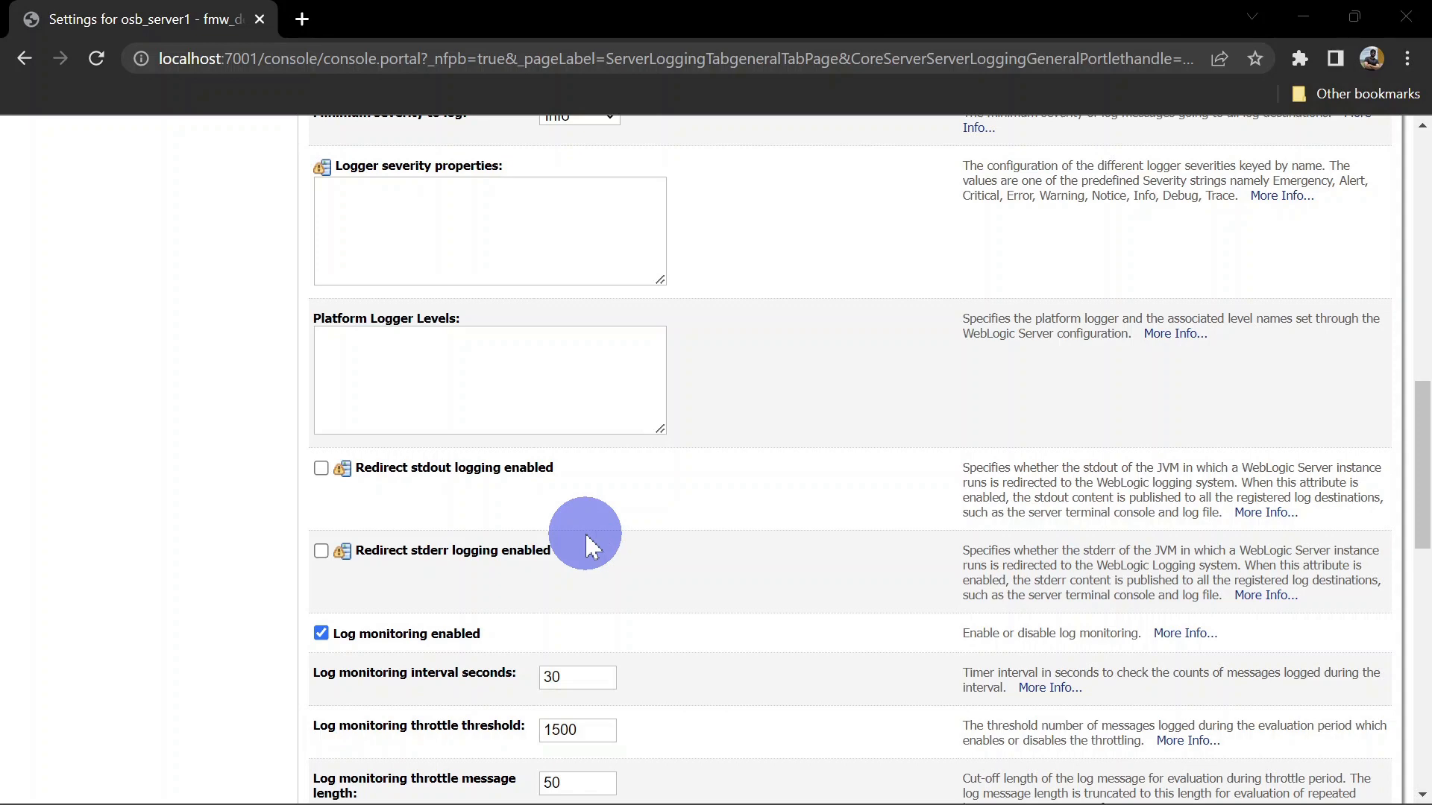
pyautogui.scroll(-5, 584, 531)
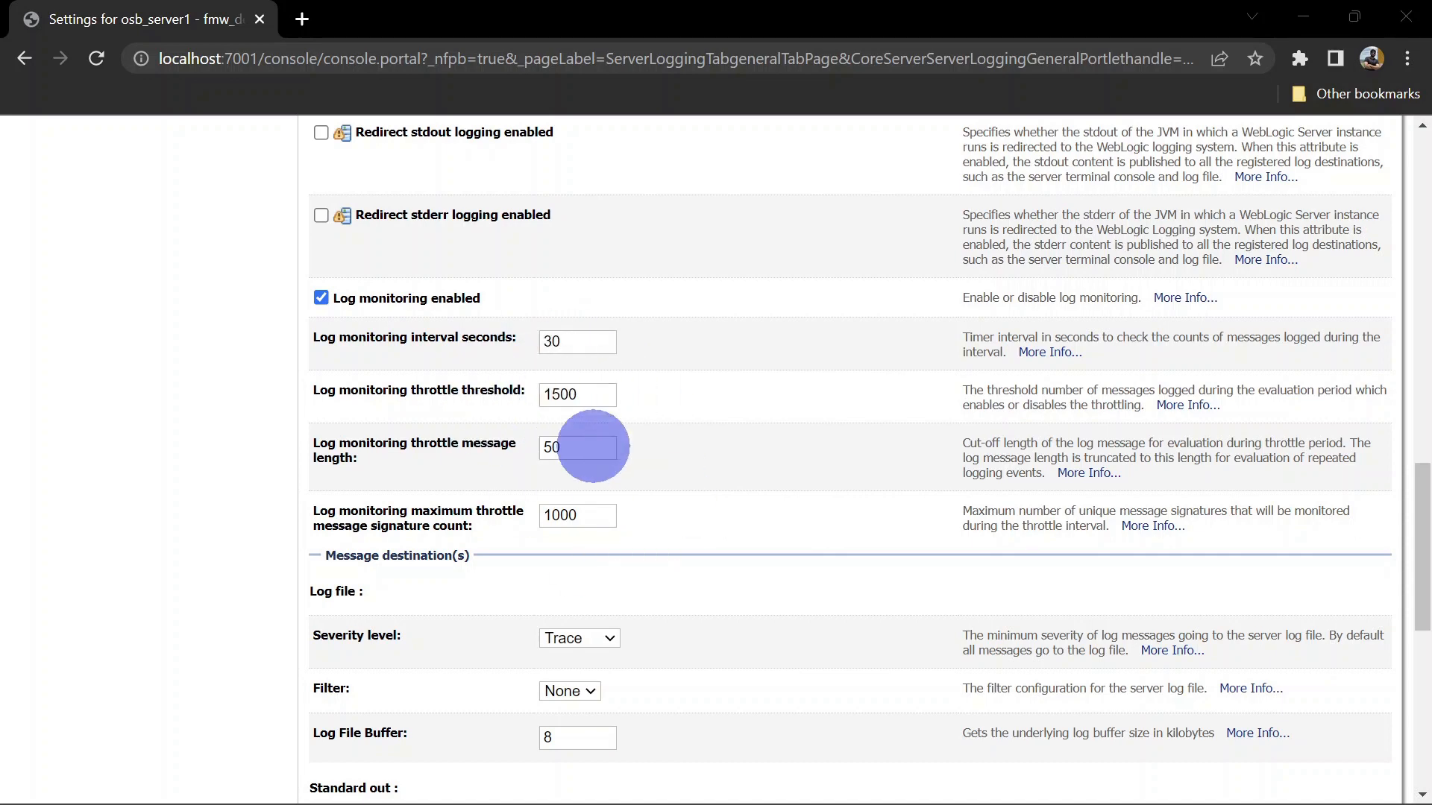
pyautogui.scroll(-5, 602, 384)
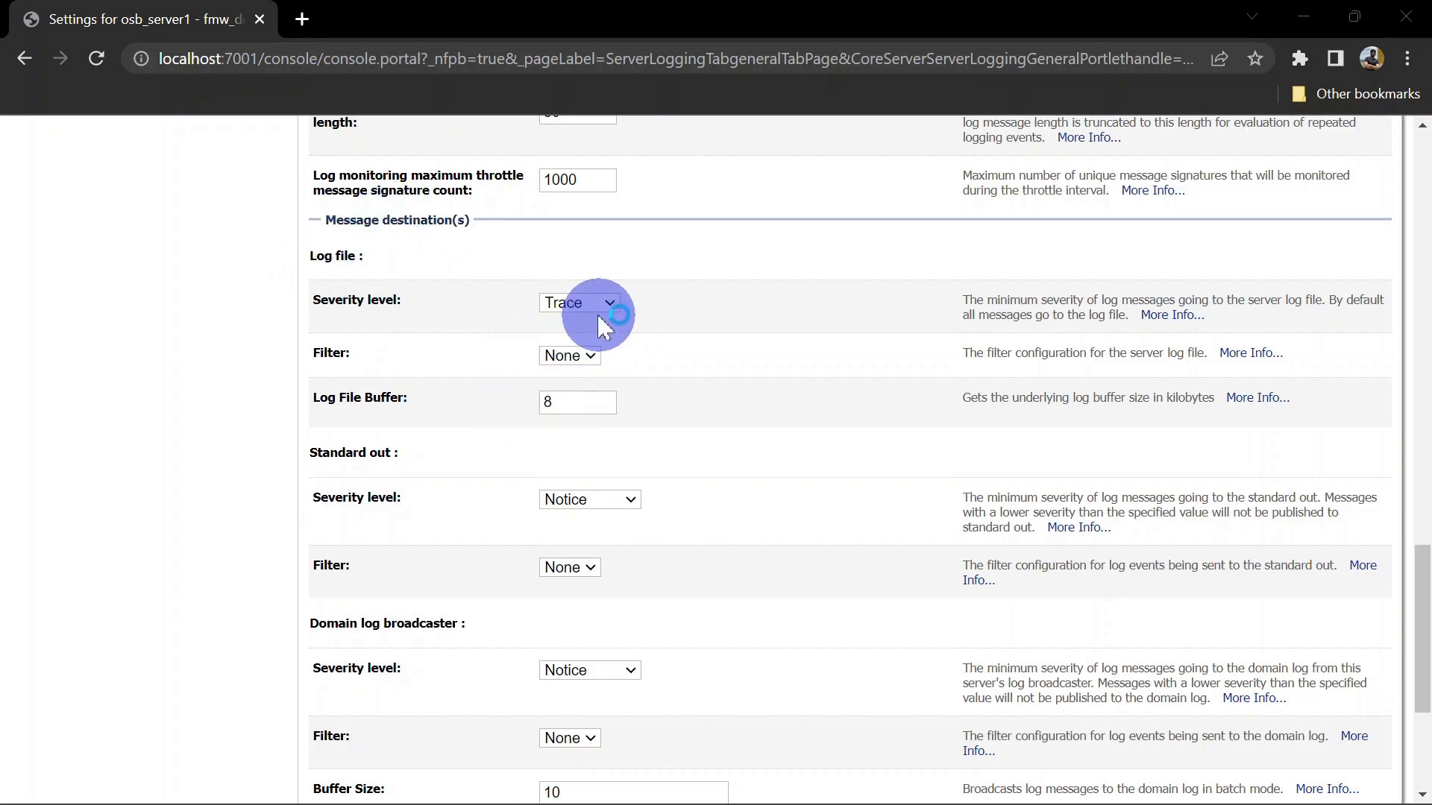
pyautogui.click(558, 304)
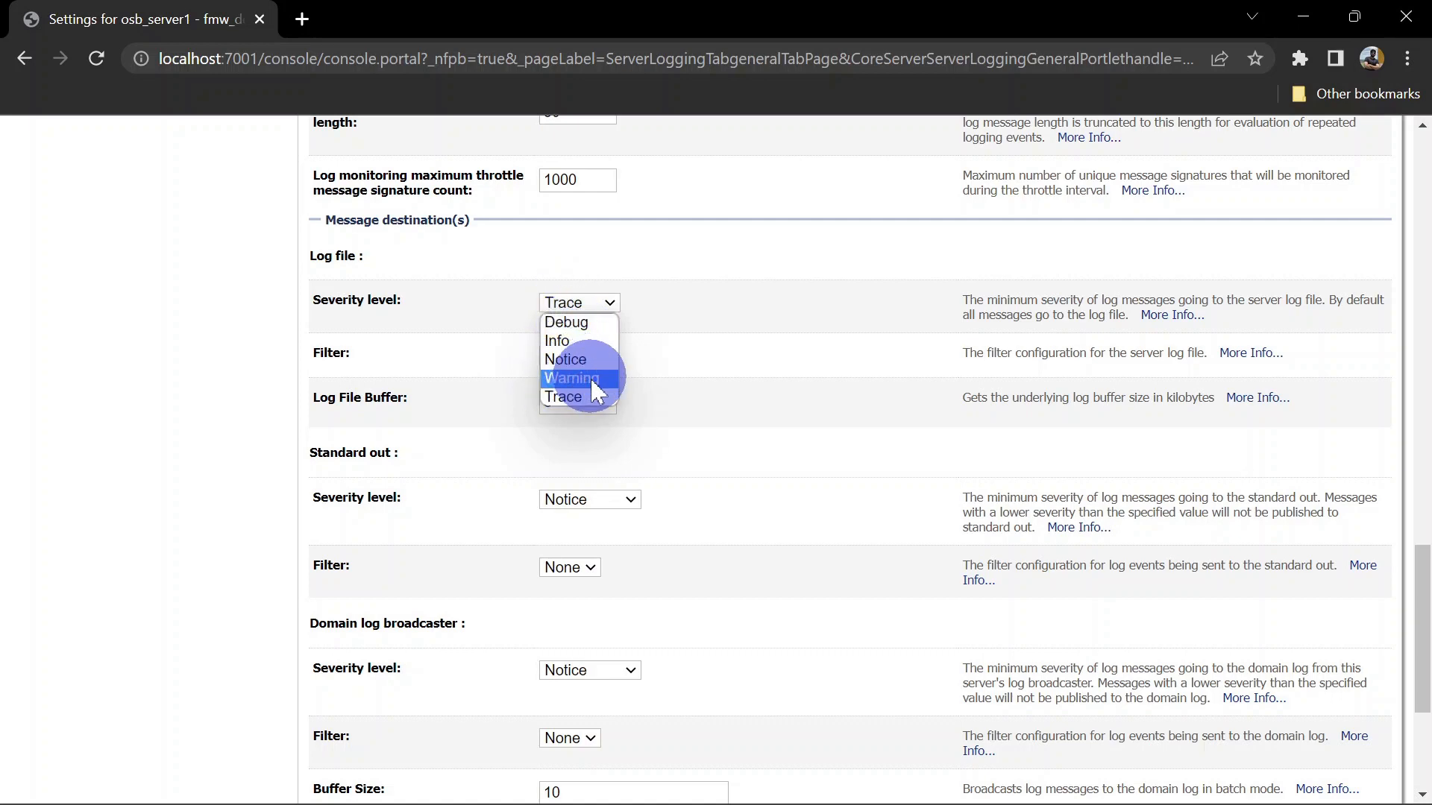
pyautogui.click(584, 326)
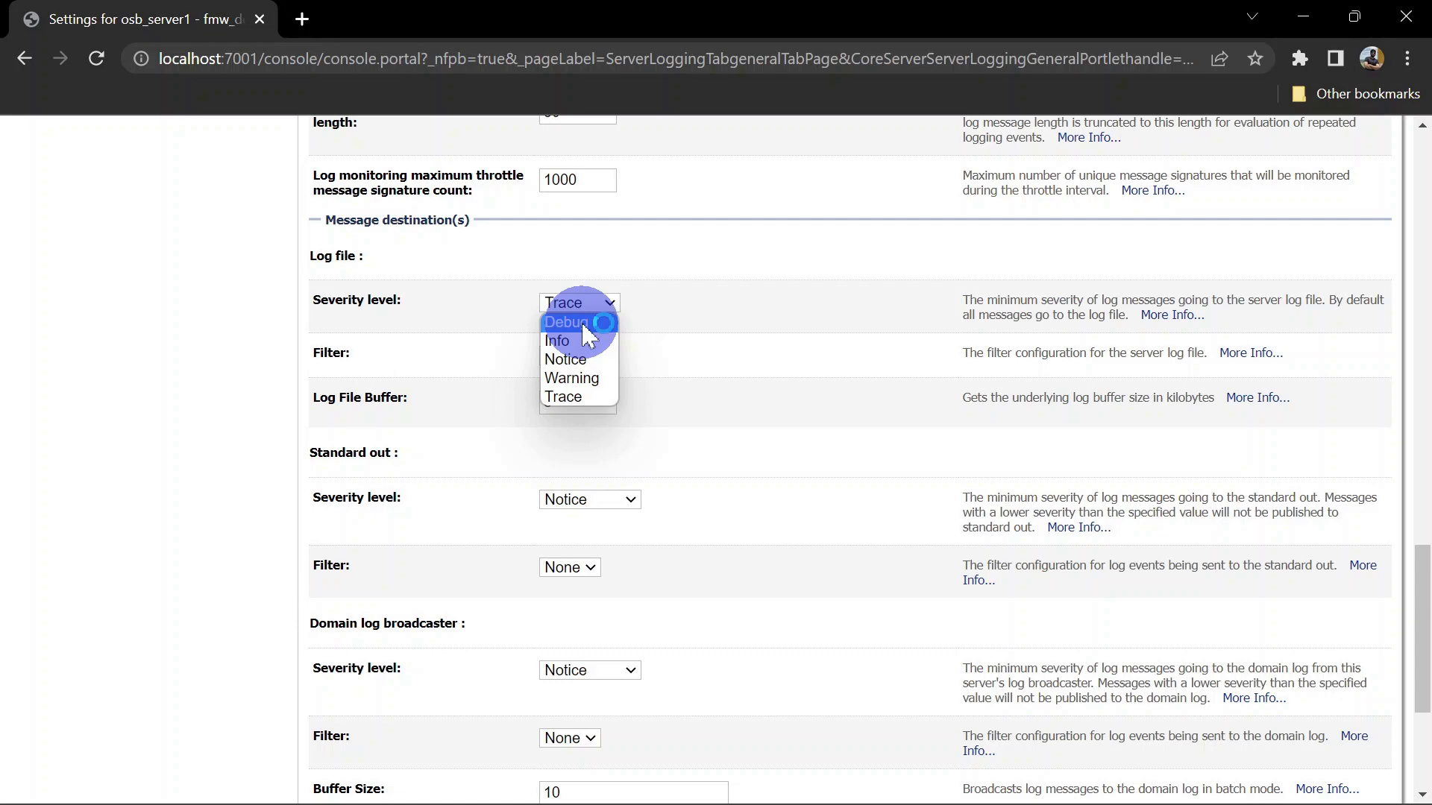
pyautogui.click(592, 358)
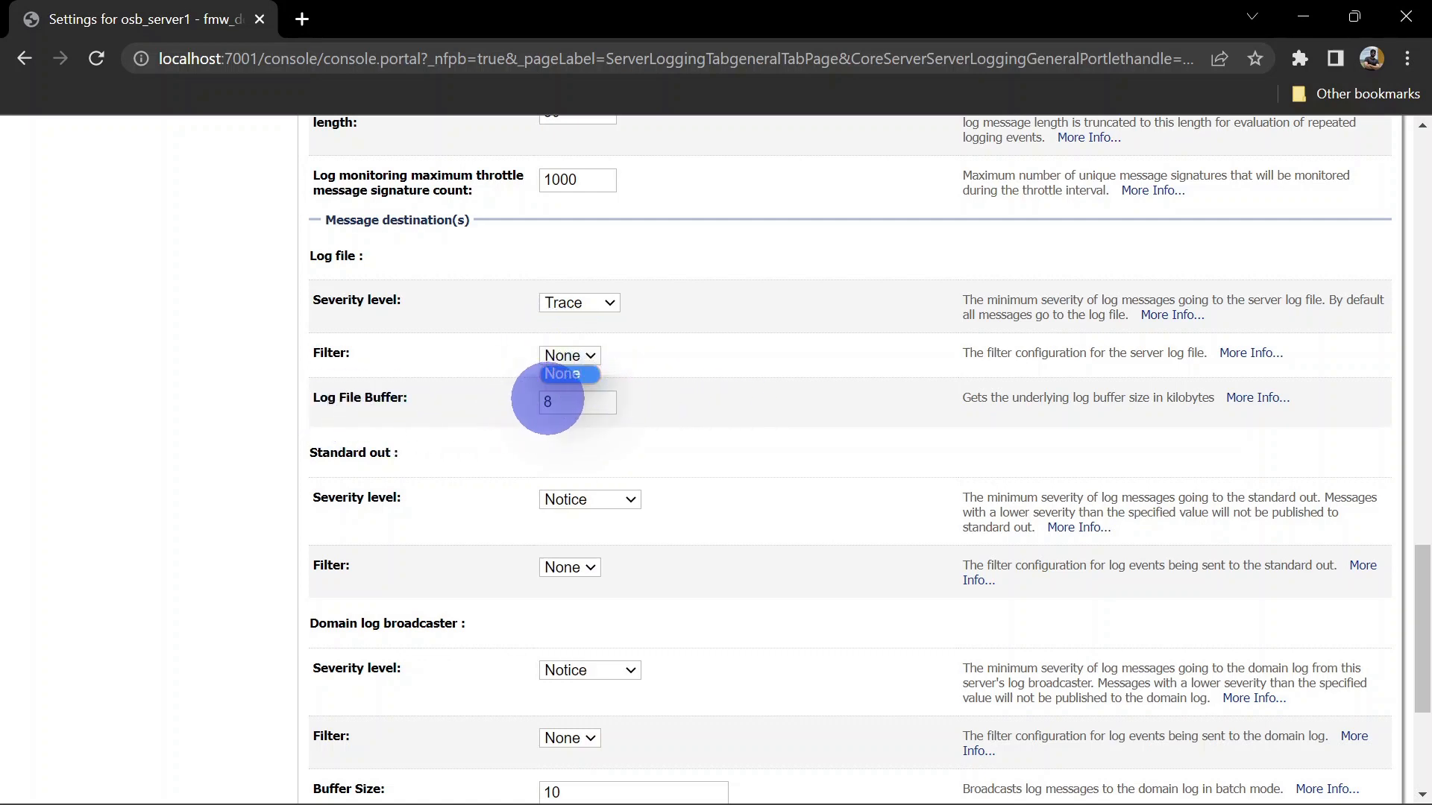
# - Examine the standard out and domain log broadcaster destinations, including the severity levels available for the broadcaster
pyautogui.scroll(-2, 358, 484)
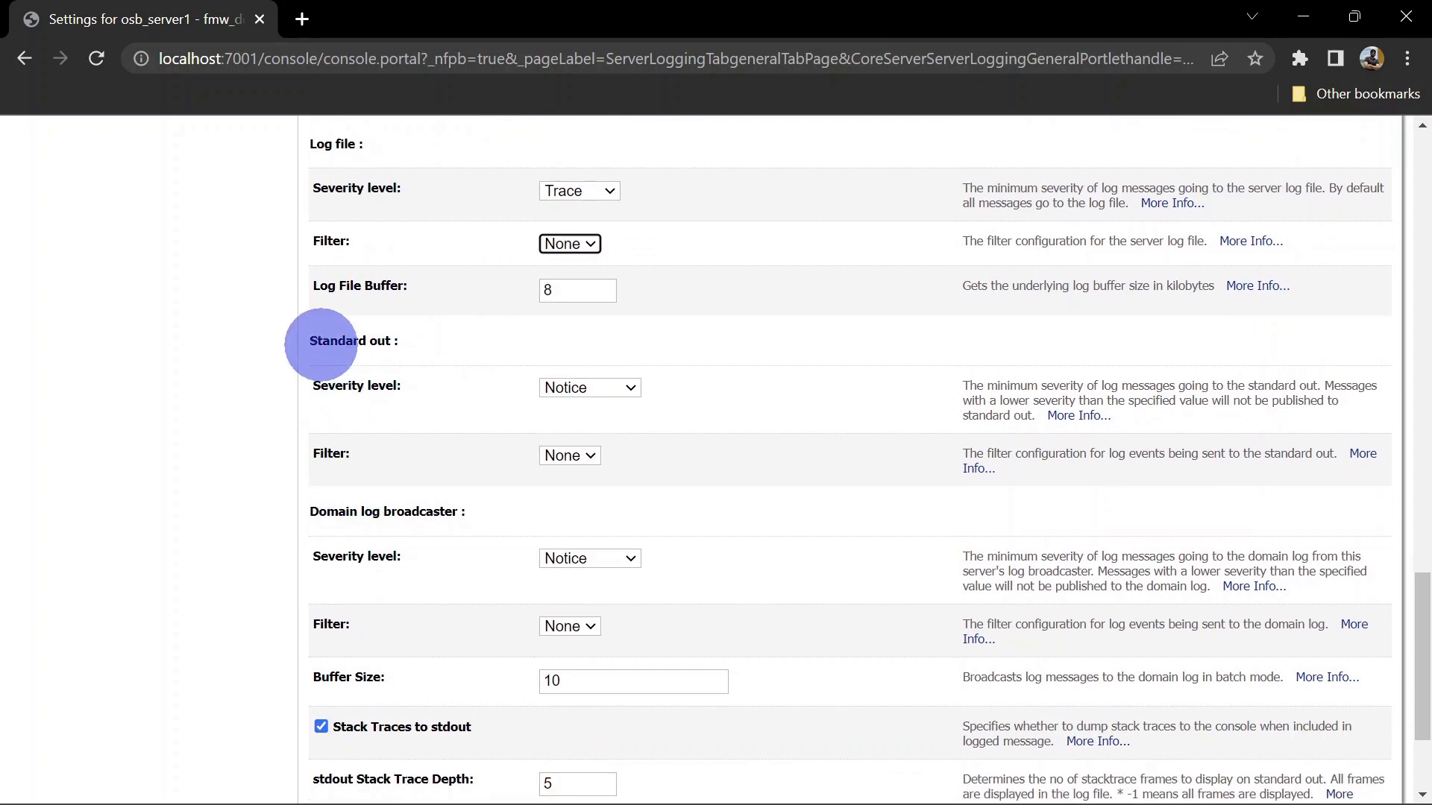
pyautogui.moveTo(317, 341); pyautogui.dragTo(388, 341)
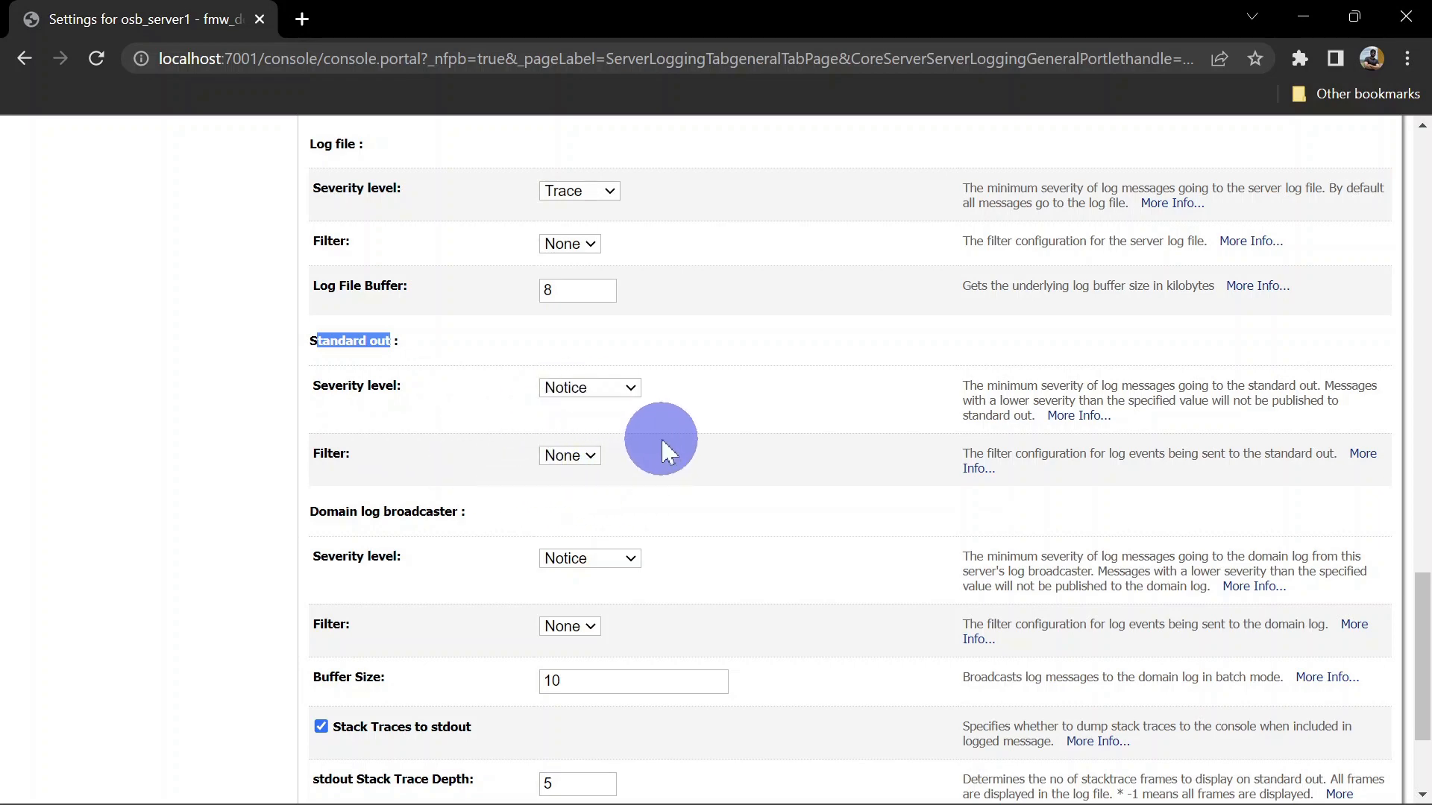
pyautogui.scroll(-3, 662, 442)
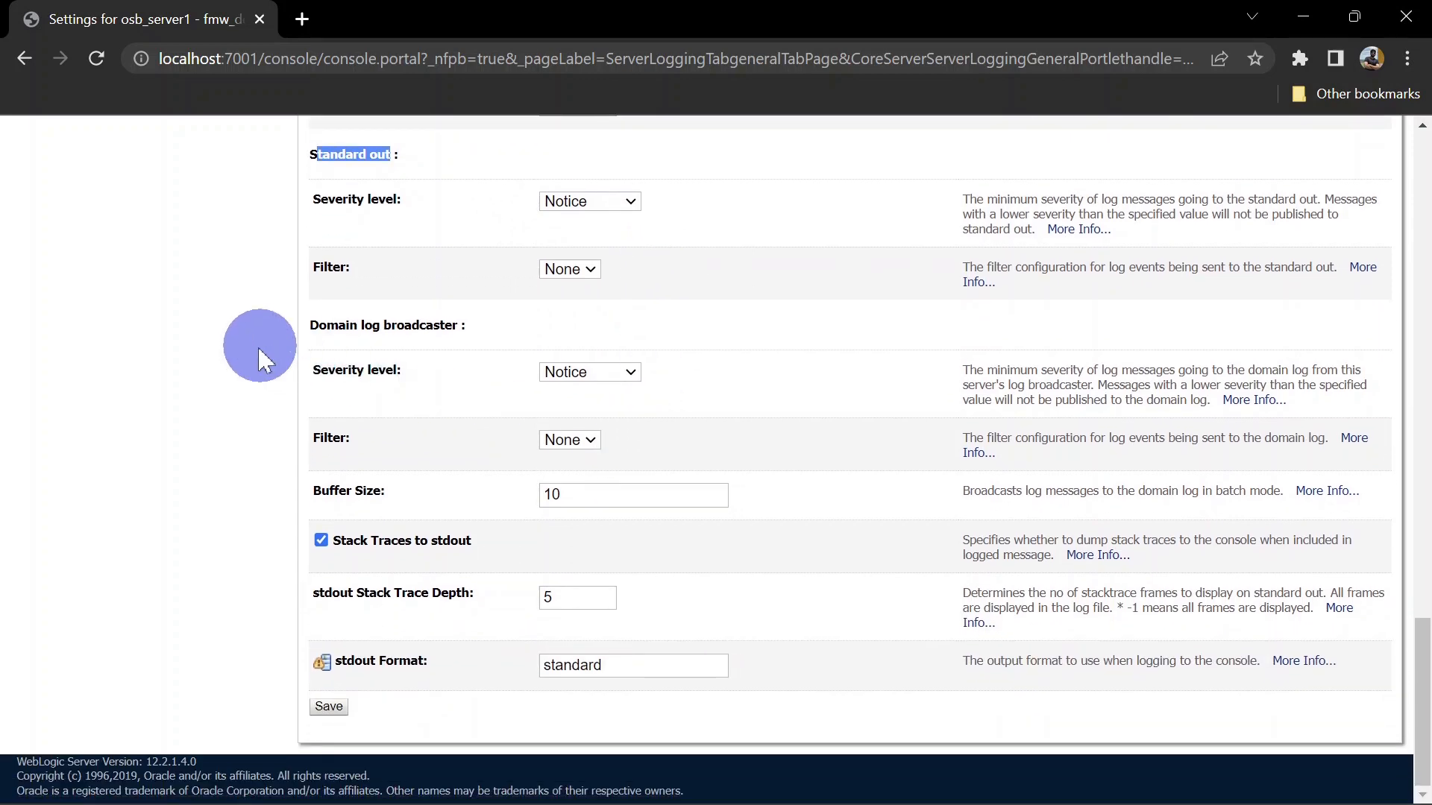
pyautogui.moveTo(328, 326); pyautogui.dragTo(445, 325)
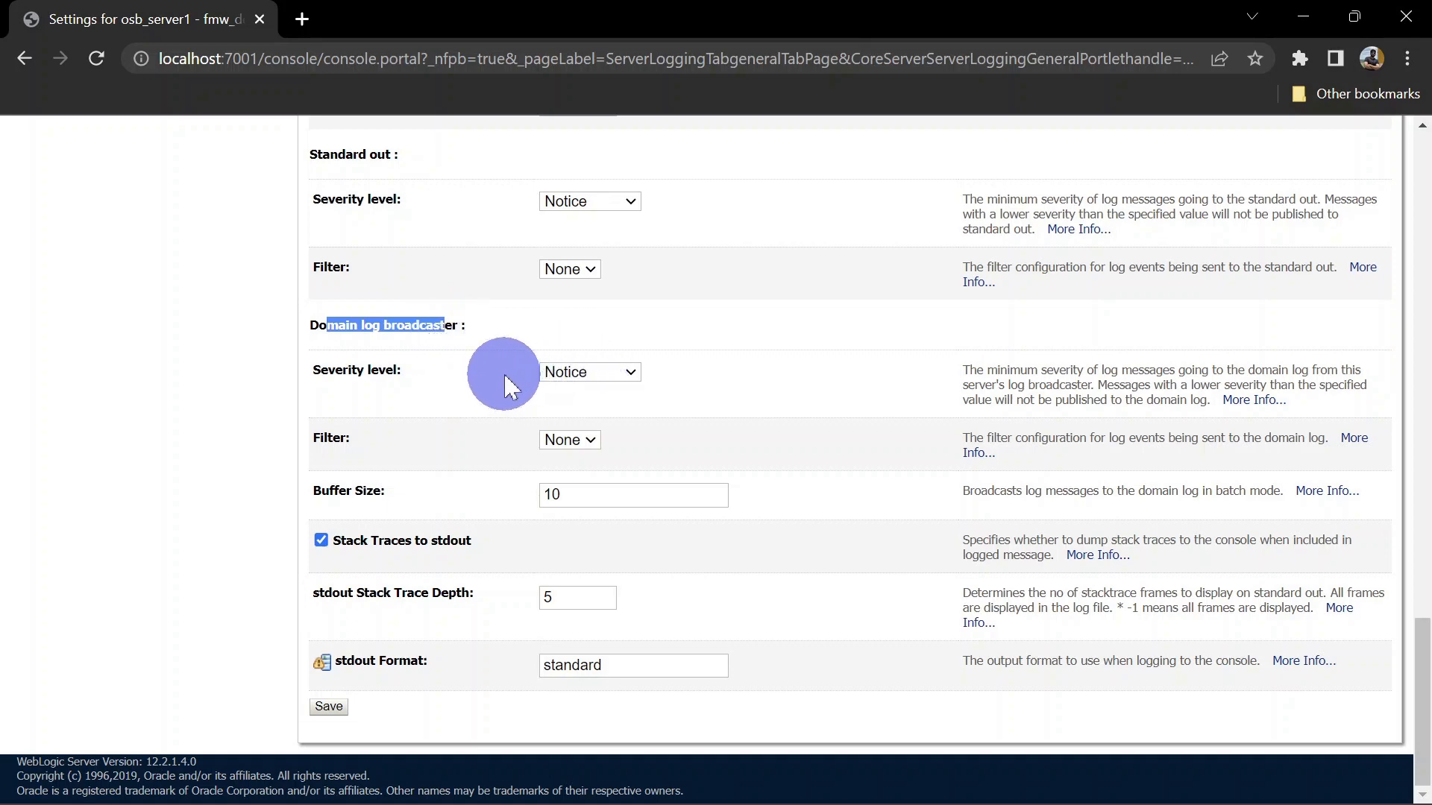
pyautogui.click(581, 377)
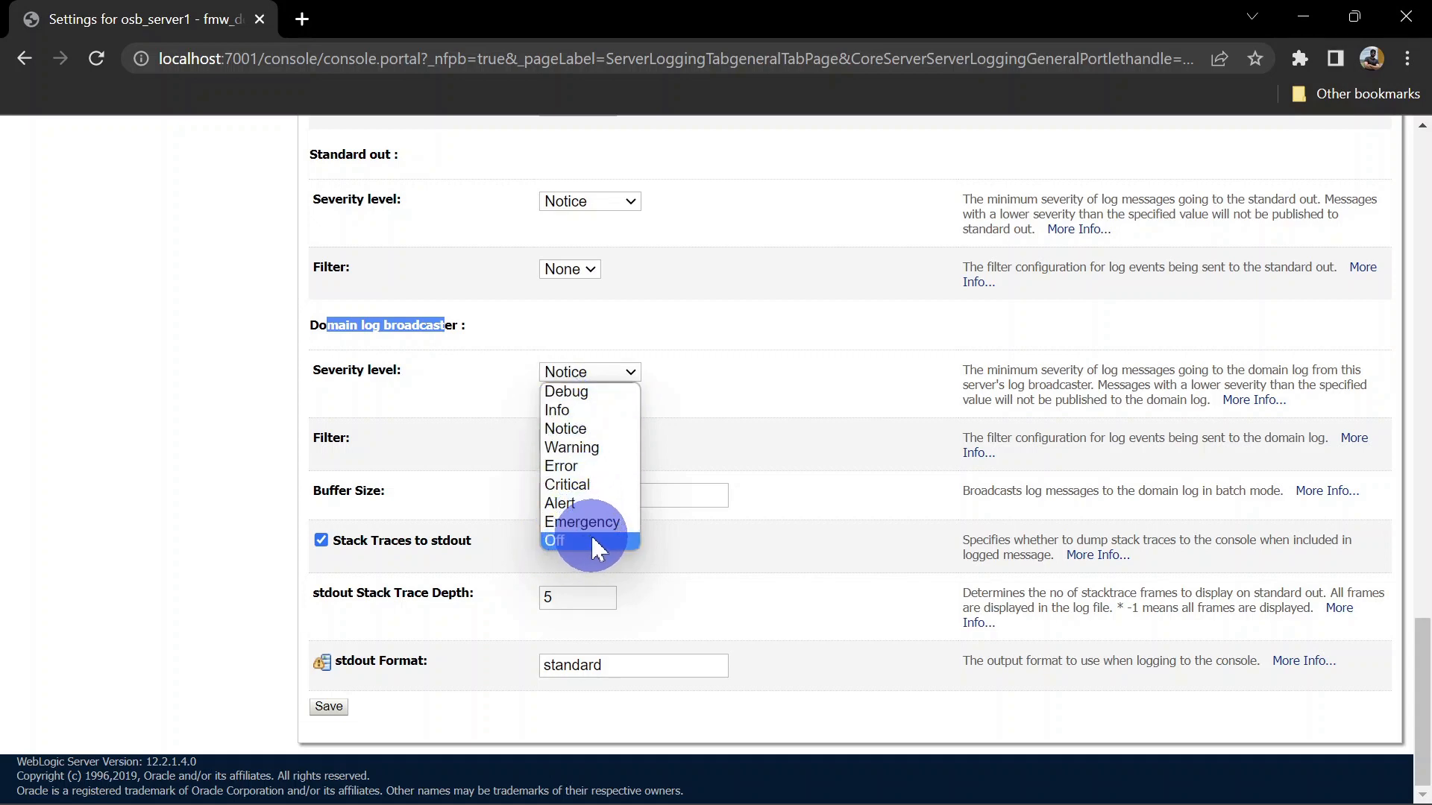
pyautogui.click(325, 546)
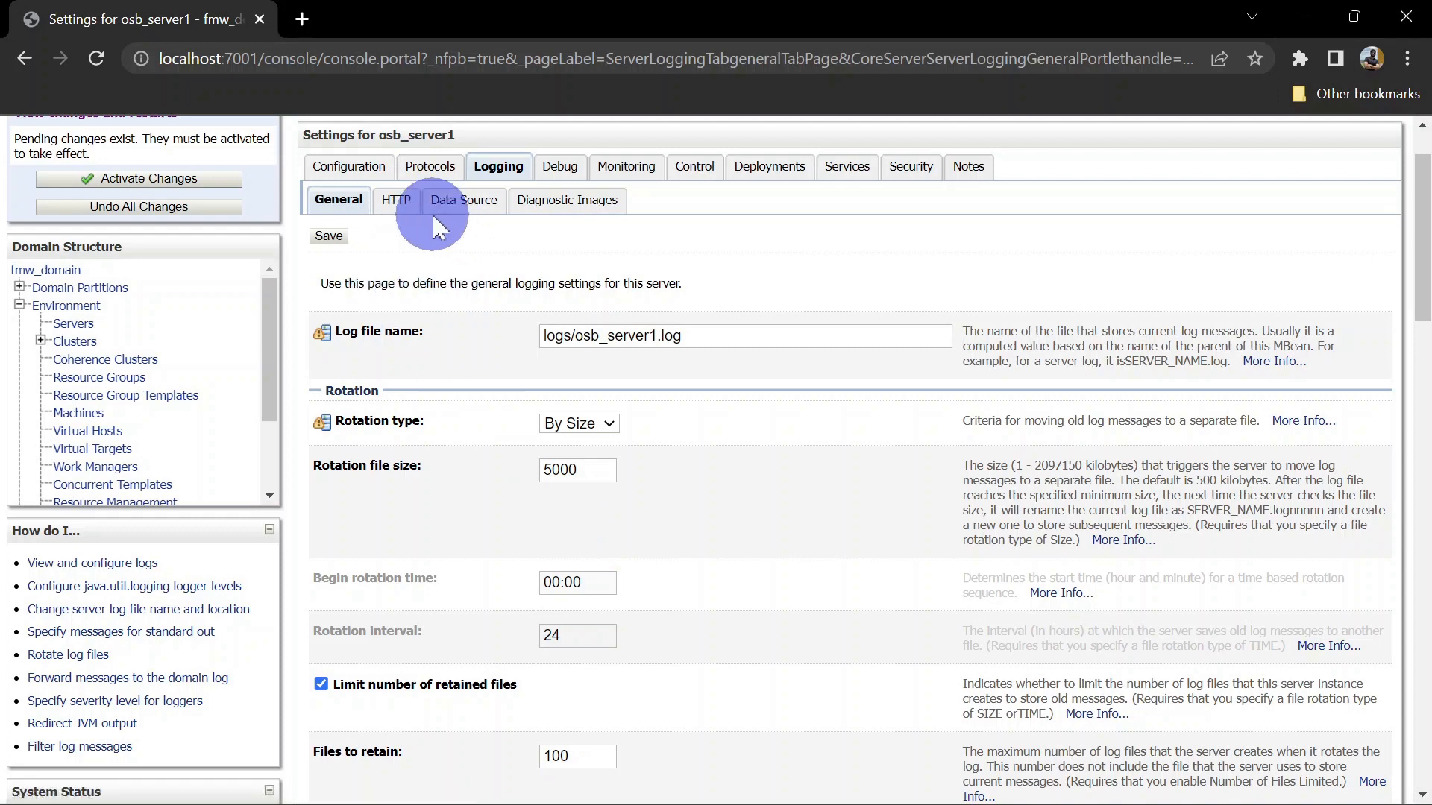
# - Open the HTTP logging settings of osb_server1 and review the access log file name, rotation options and rotation directory
pyautogui.click(396, 202)
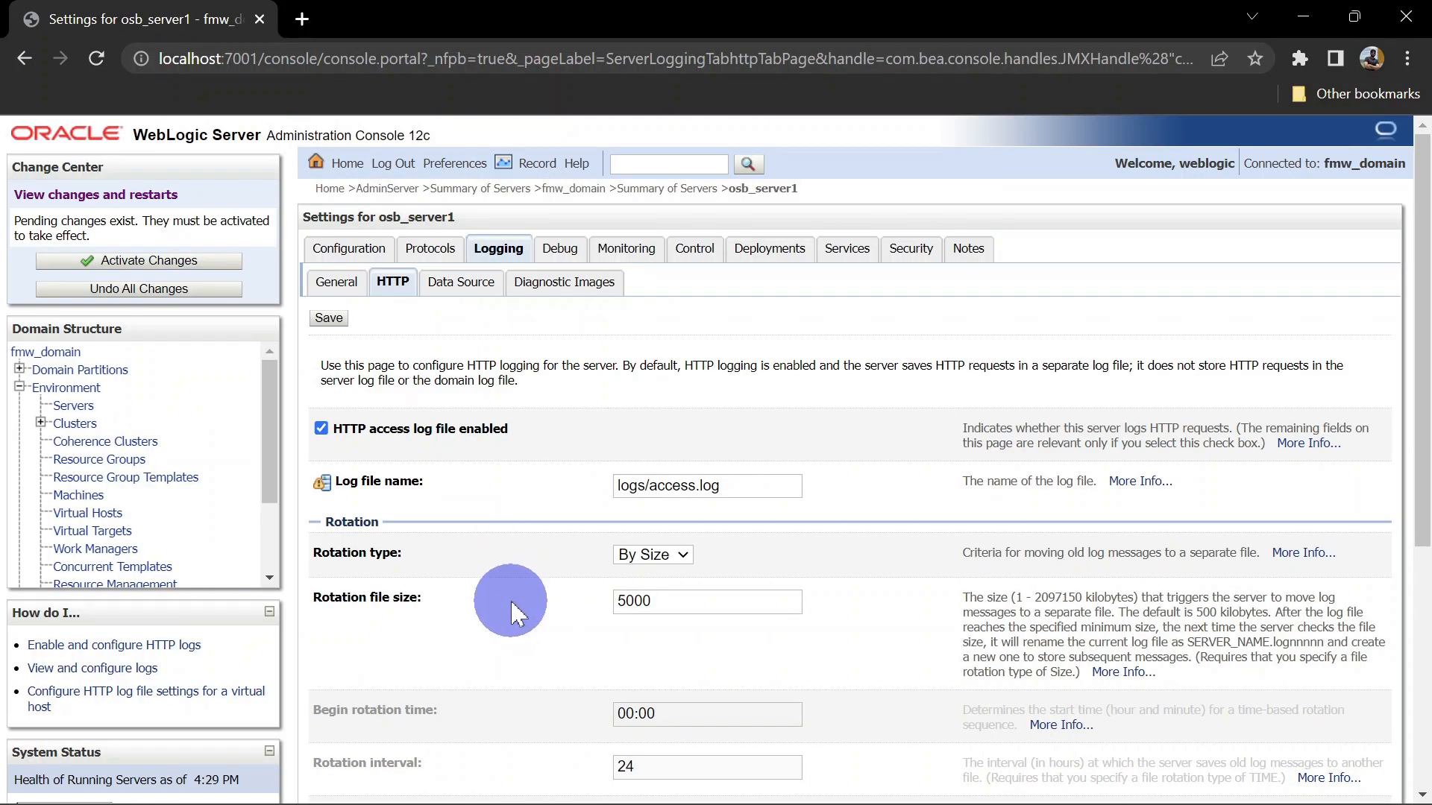
pyautogui.scroll(-2, 404, 337)
pyautogui.scroll(1, 351, 325)
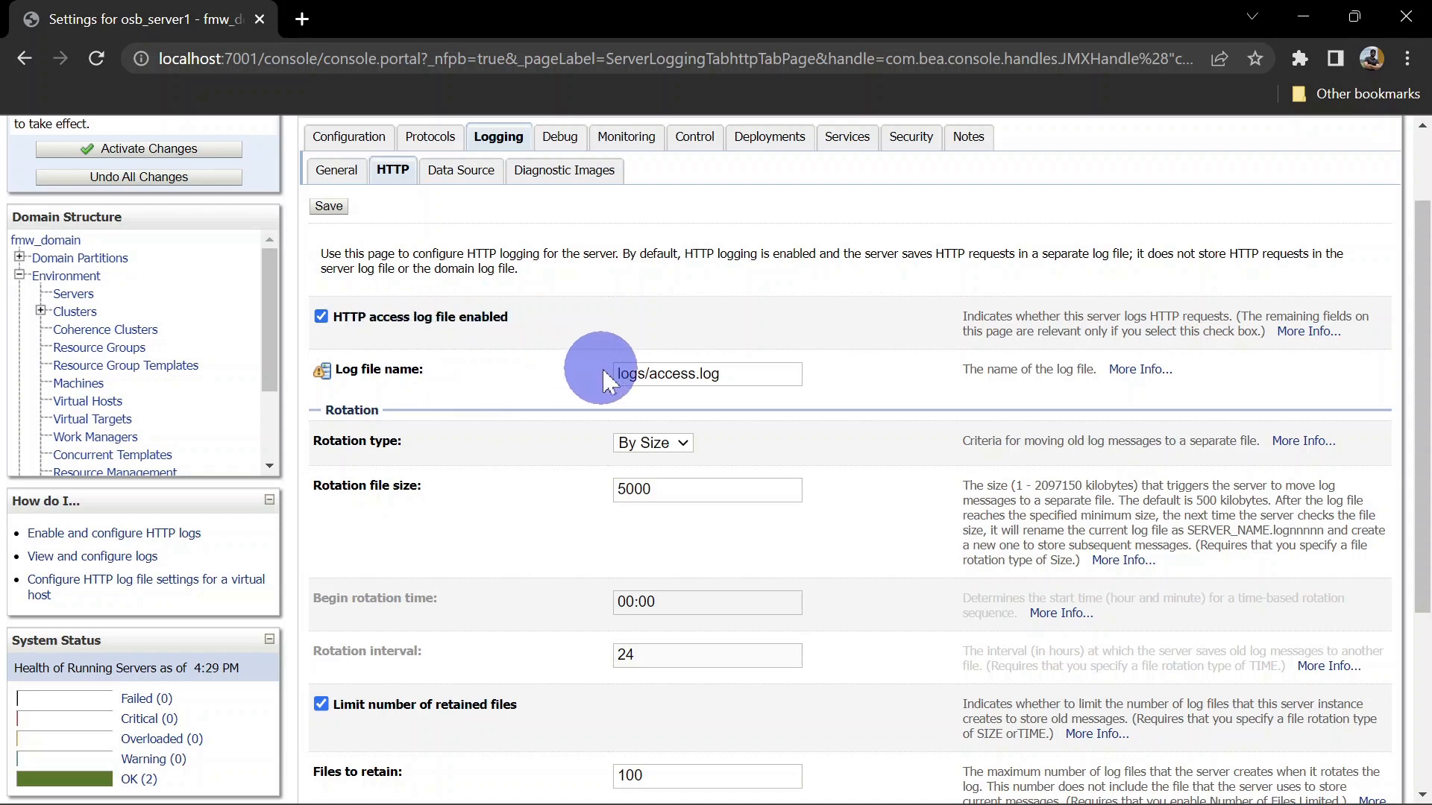
pyautogui.doubleClick(630, 374)
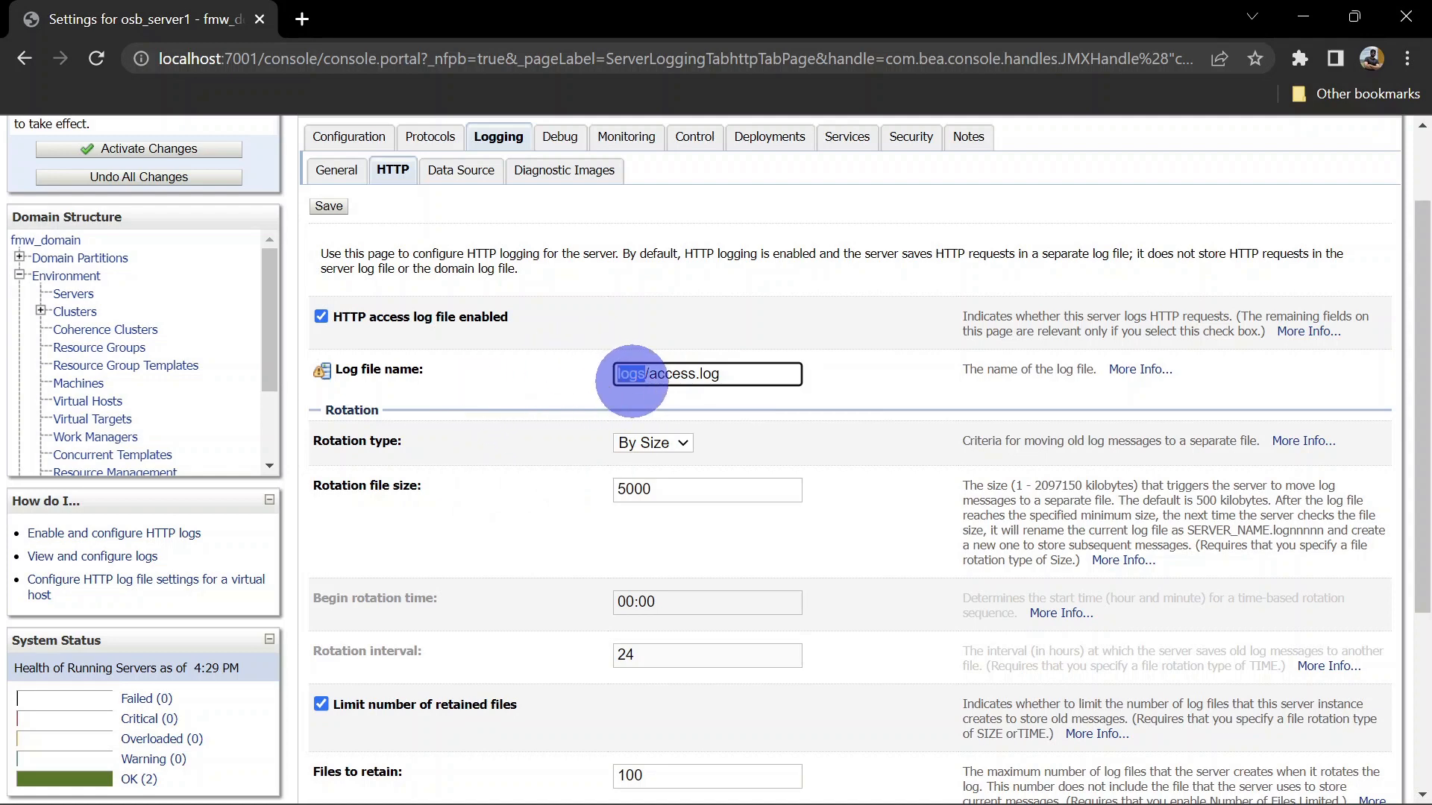
pyautogui.scroll(-3, 746, 385)
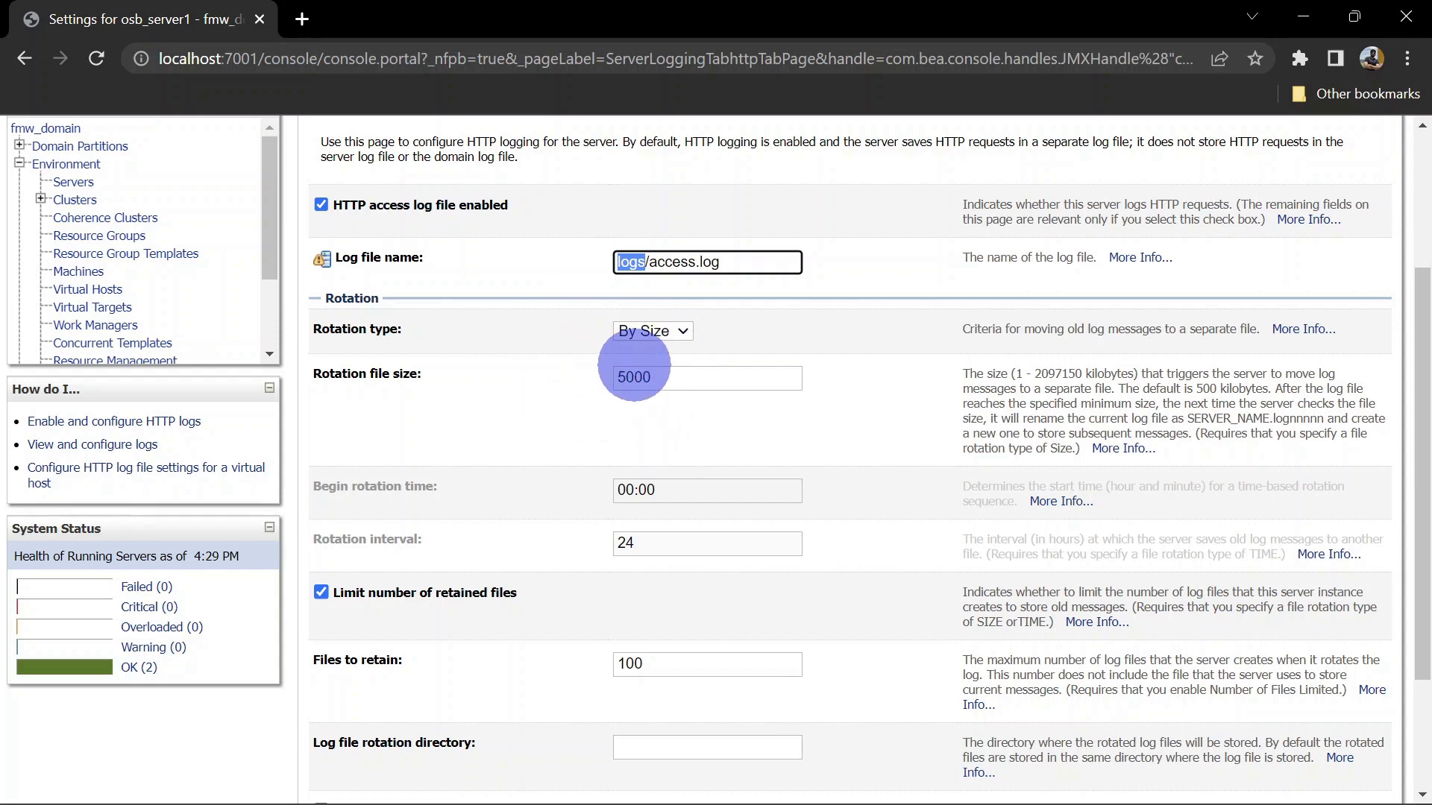
pyautogui.scroll(-3, 634, 369)
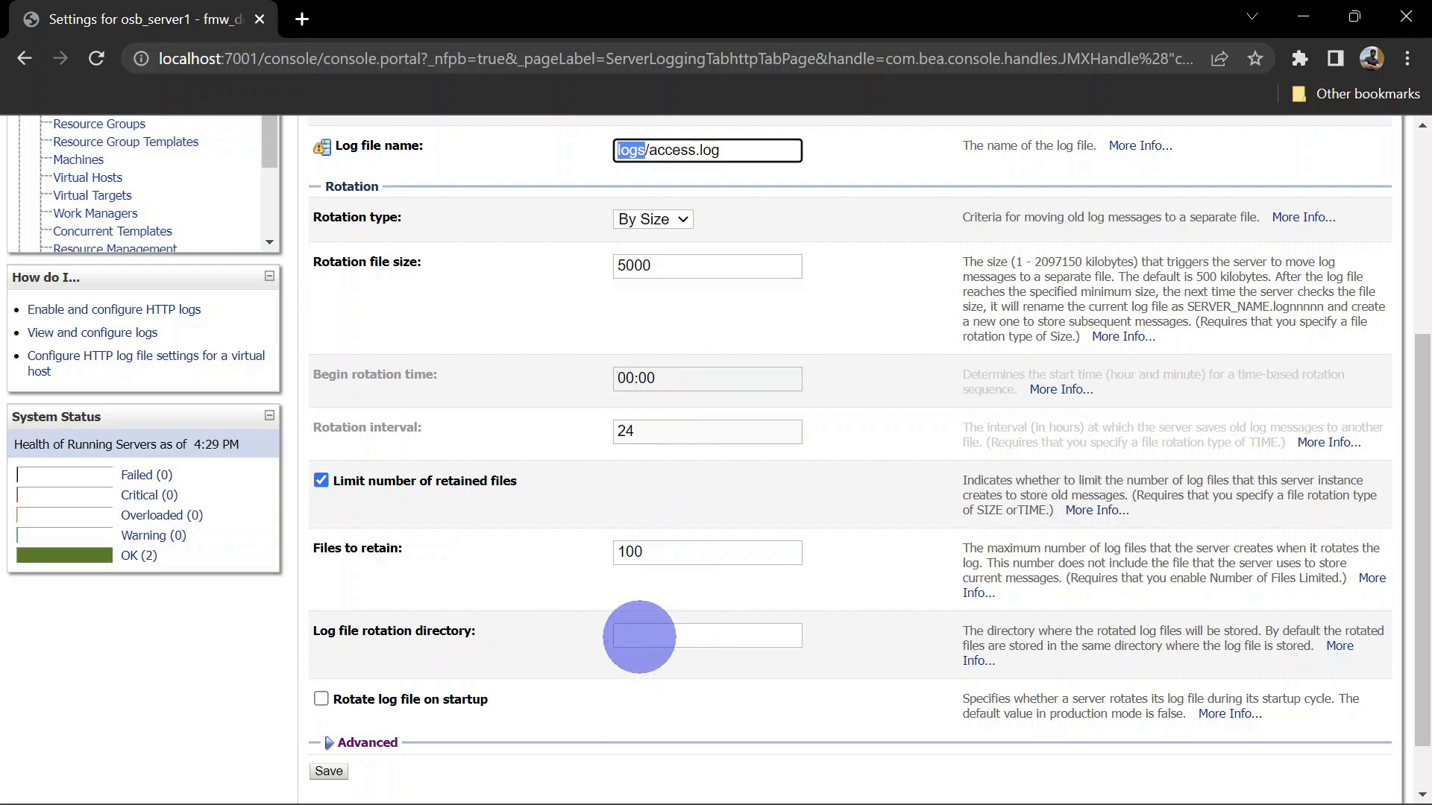
pyautogui.click(639, 636)
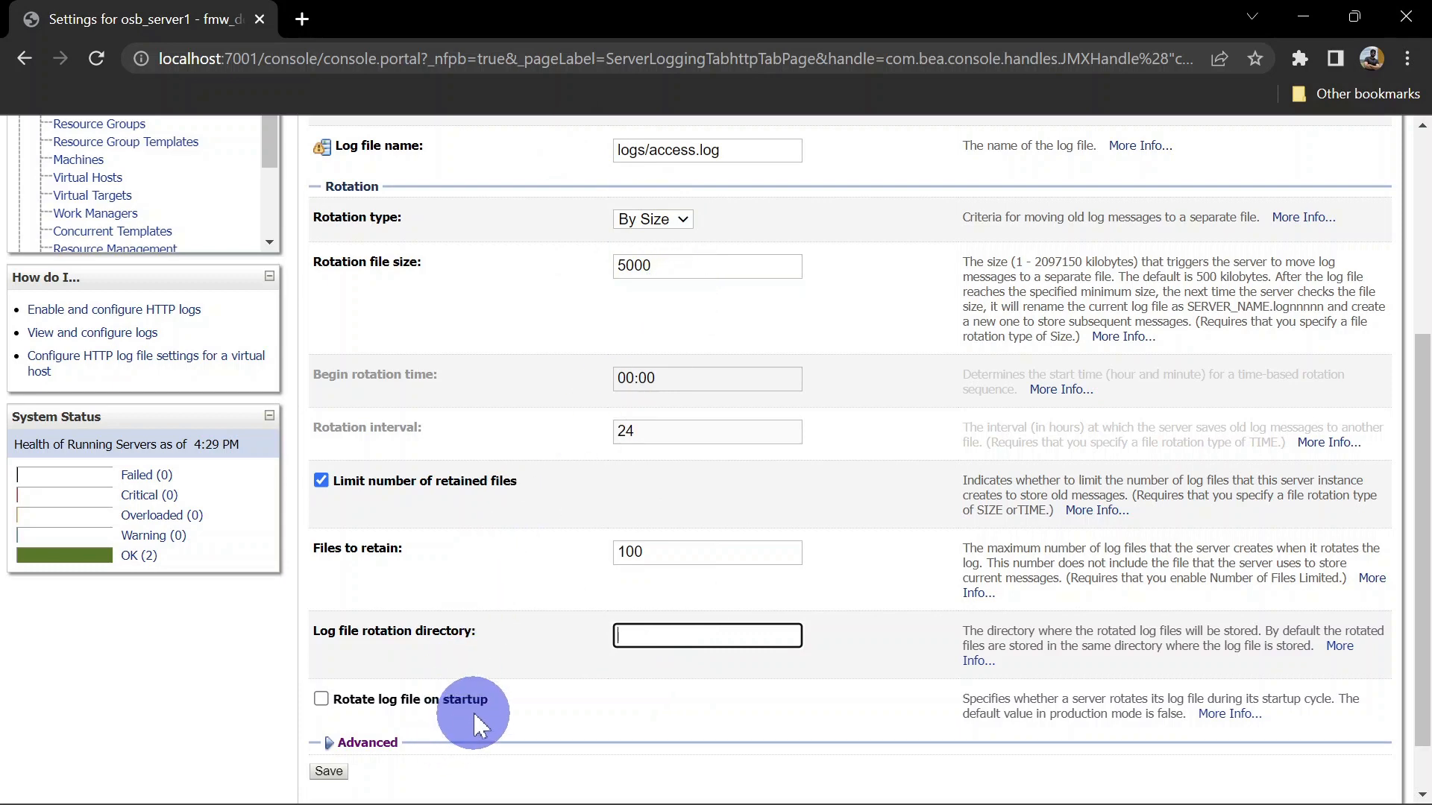
pyautogui.scroll(-2, 474, 716)
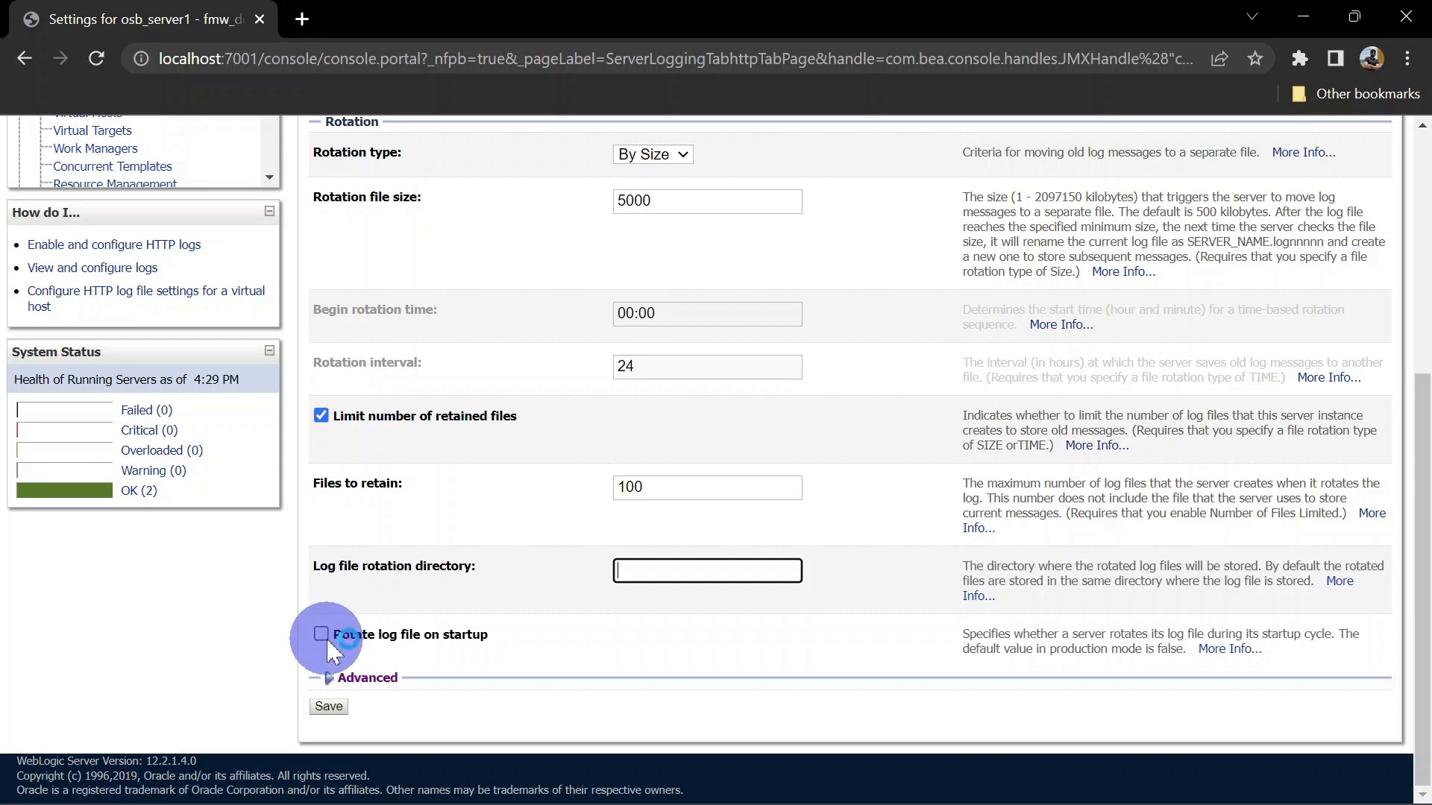
# - Expand the advanced HTTP logging options and set the access log format to Common
pyautogui.click(340, 678)
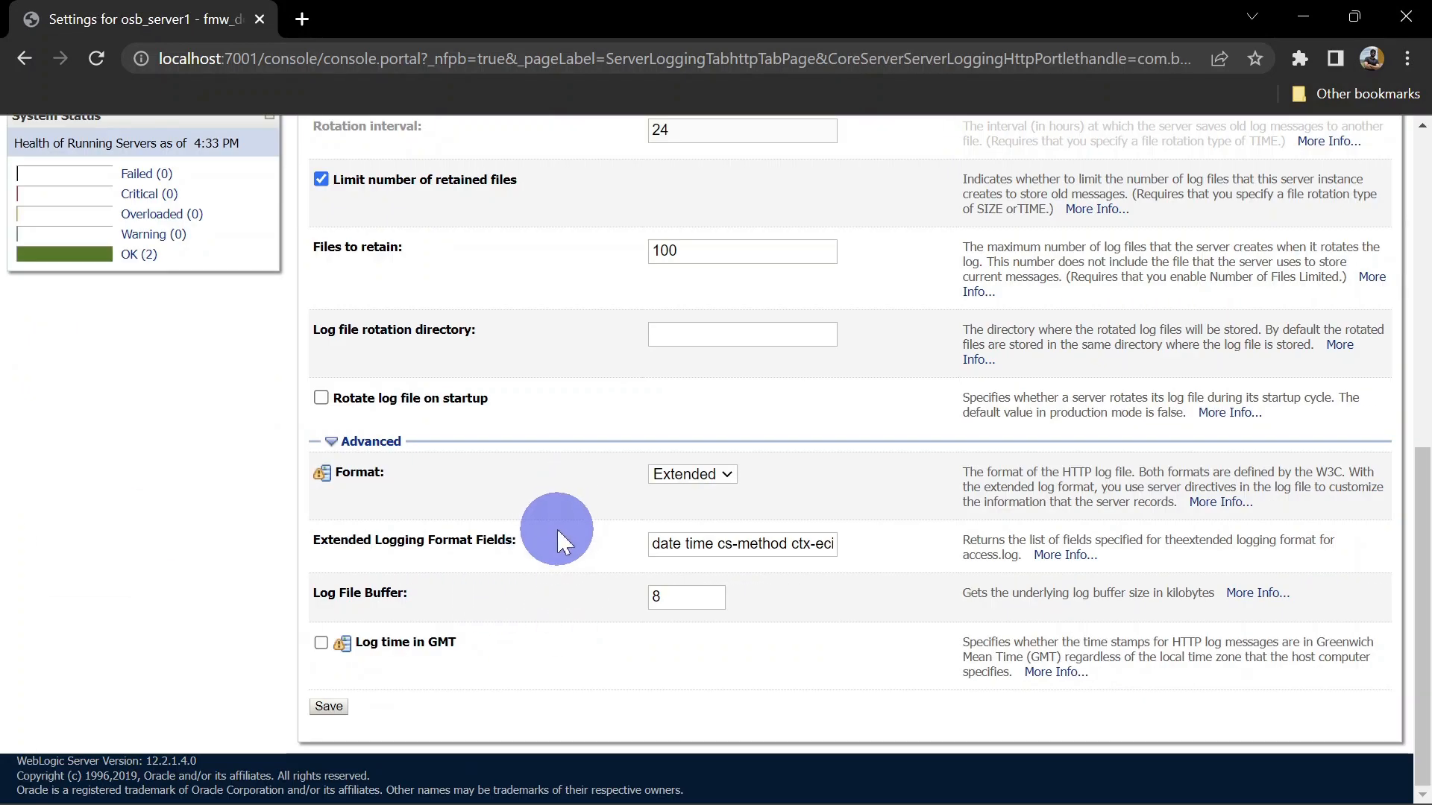
pyautogui.scroll(1, 559, 535)
pyautogui.scroll(-1, 559, 518)
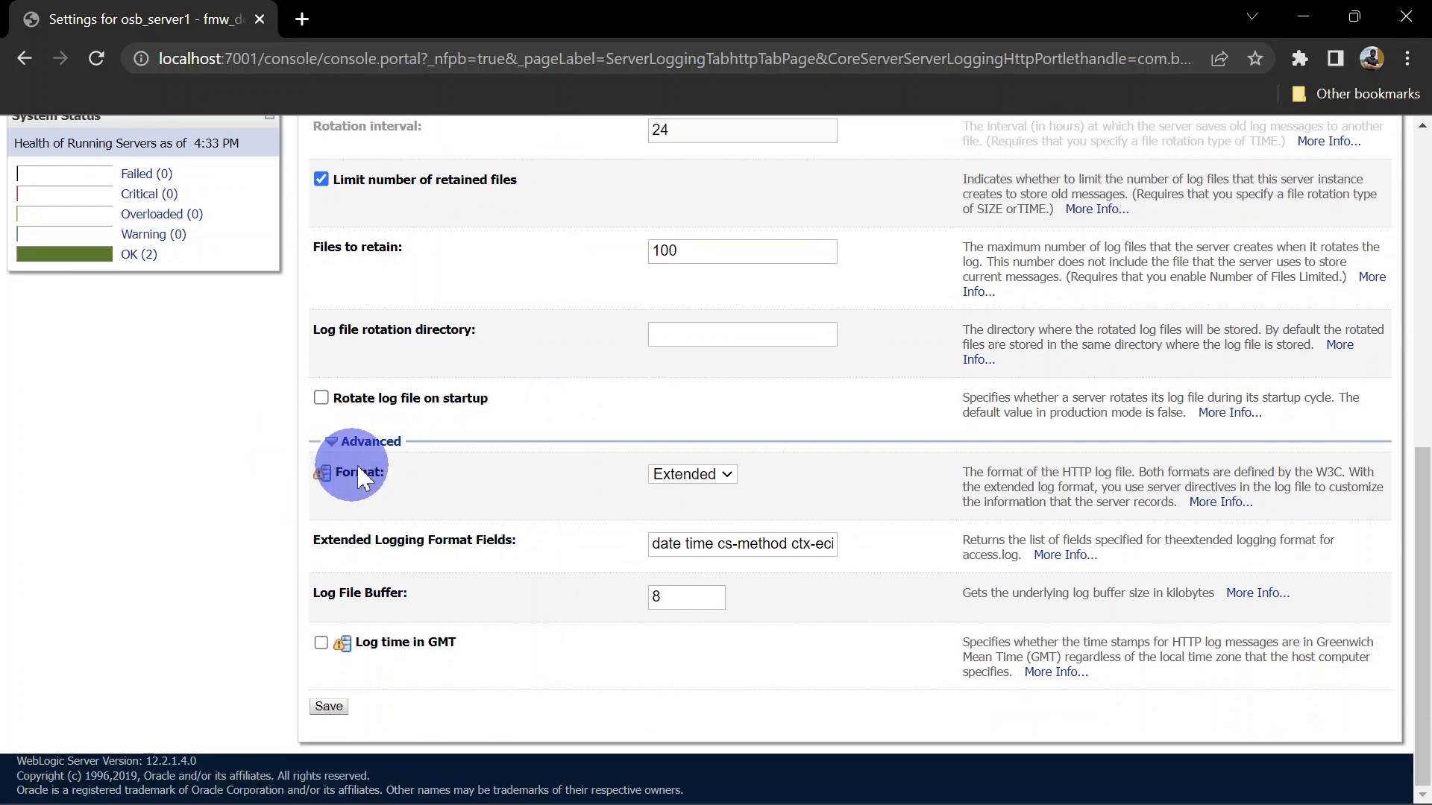
pyautogui.click(692, 476)
pyautogui.click(691, 492)
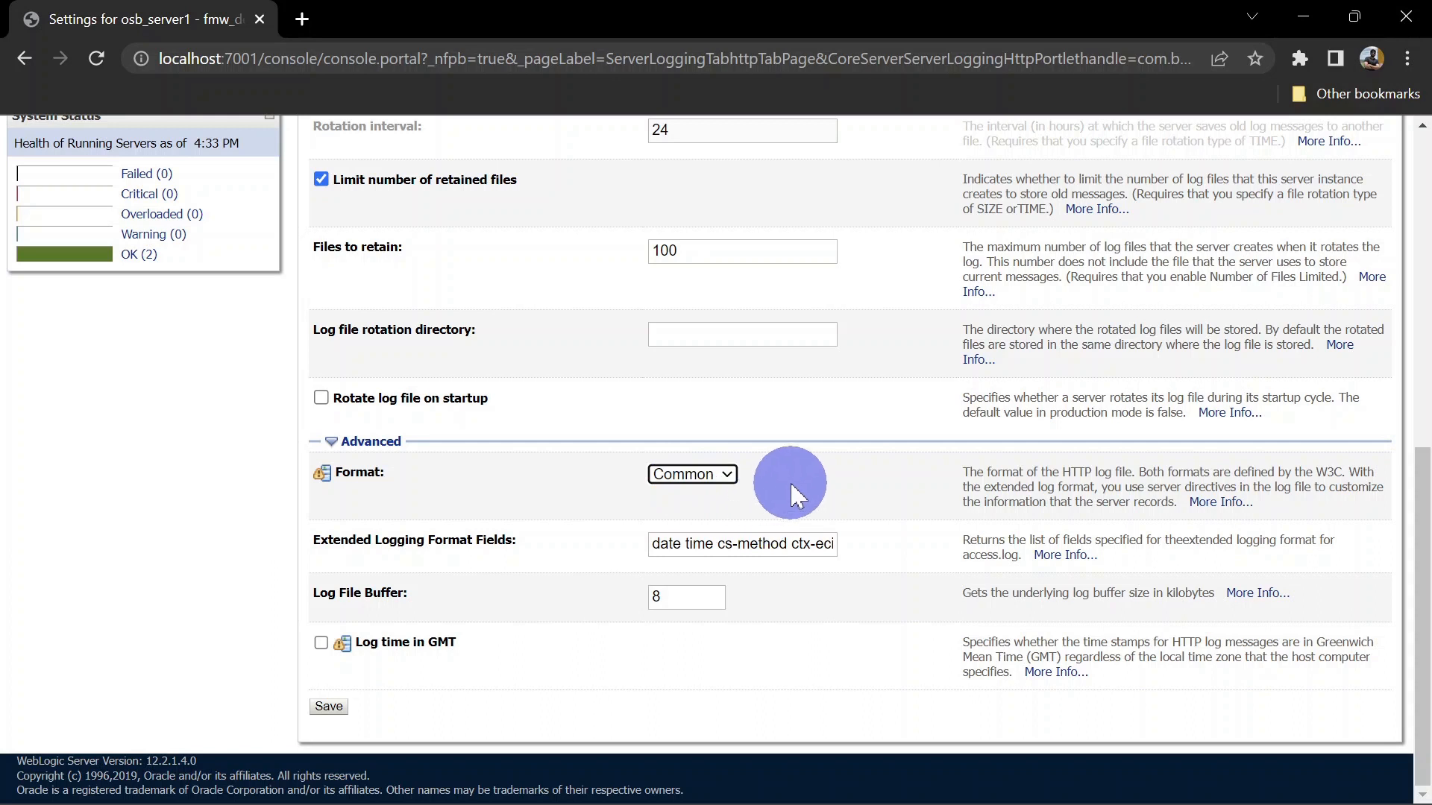
# - Set the access log format of osb_server1 to Extended and inspect the full list of extended logging format fields
pyautogui.click(701, 472)
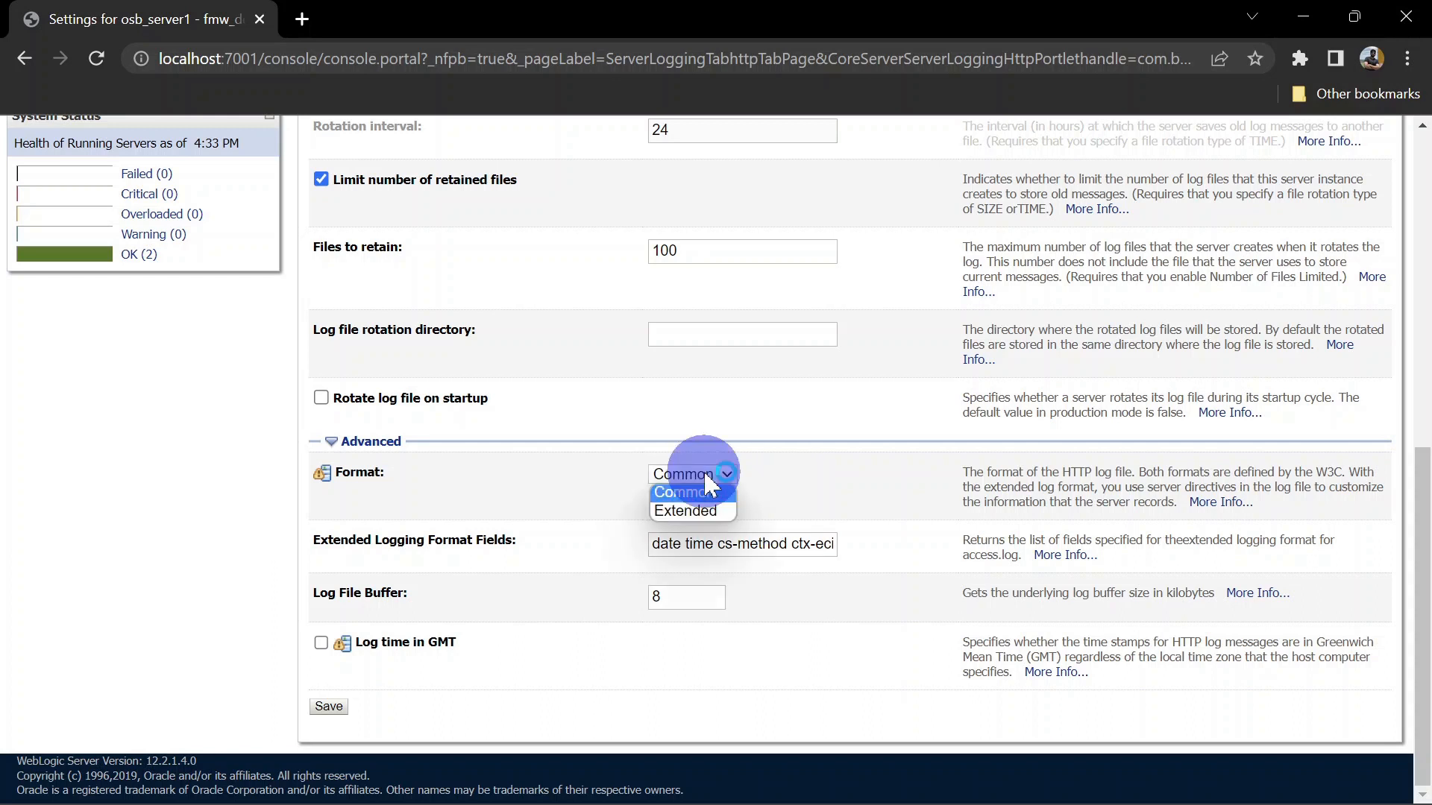
pyautogui.click(693, 511)
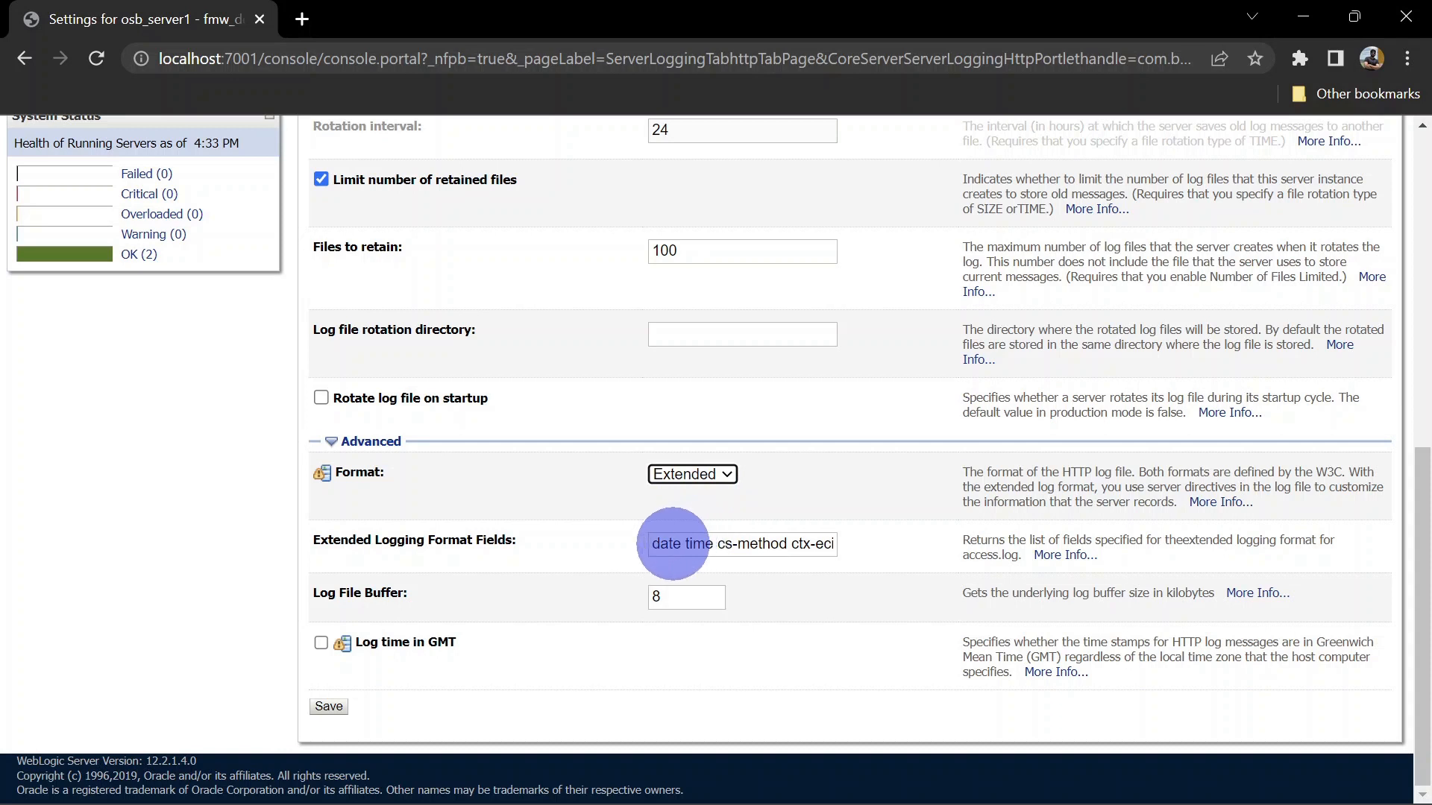
pyautogui.doubleClick(699, 544)
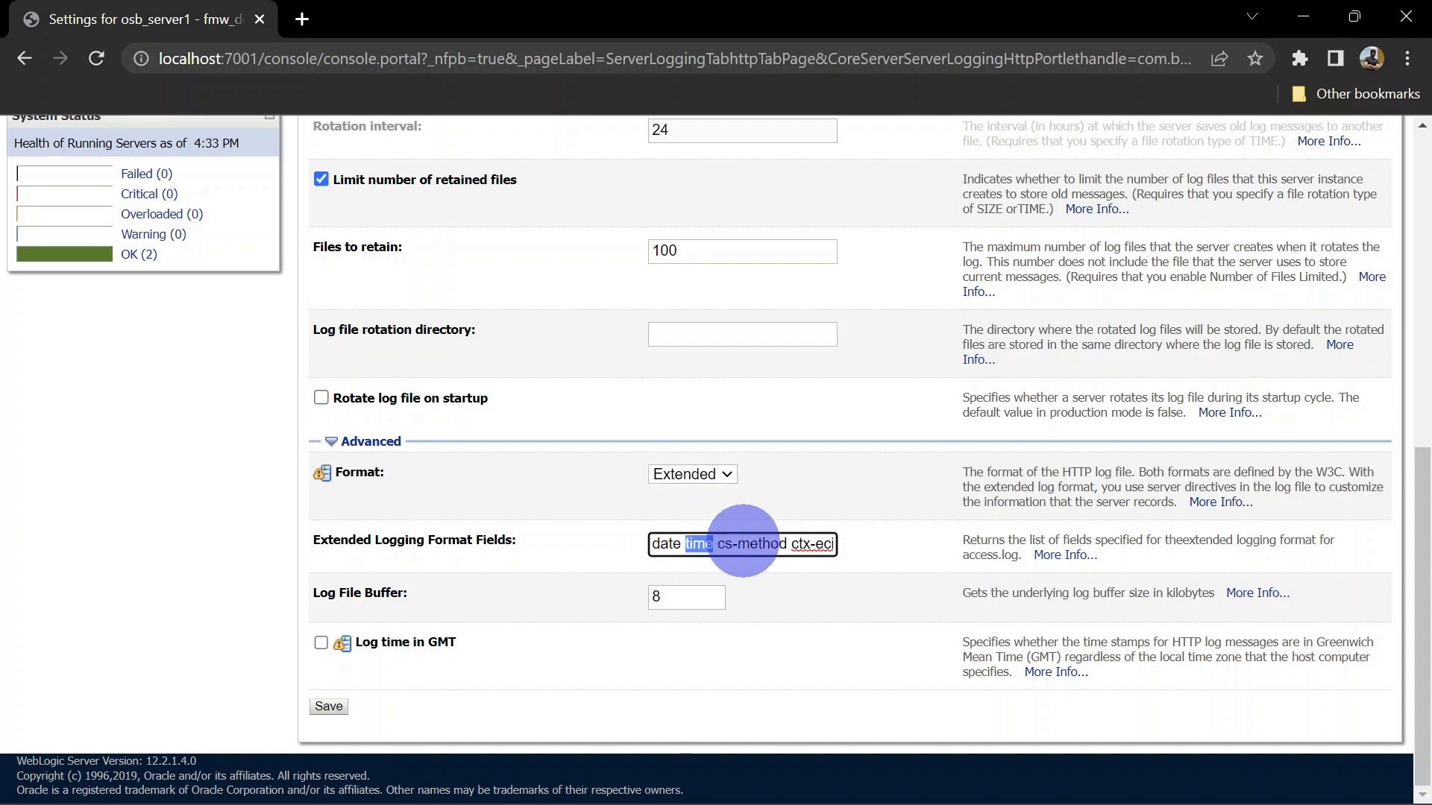
pyautogui.moveTo(767, 544); pyautogui.dragTo(837, 544)
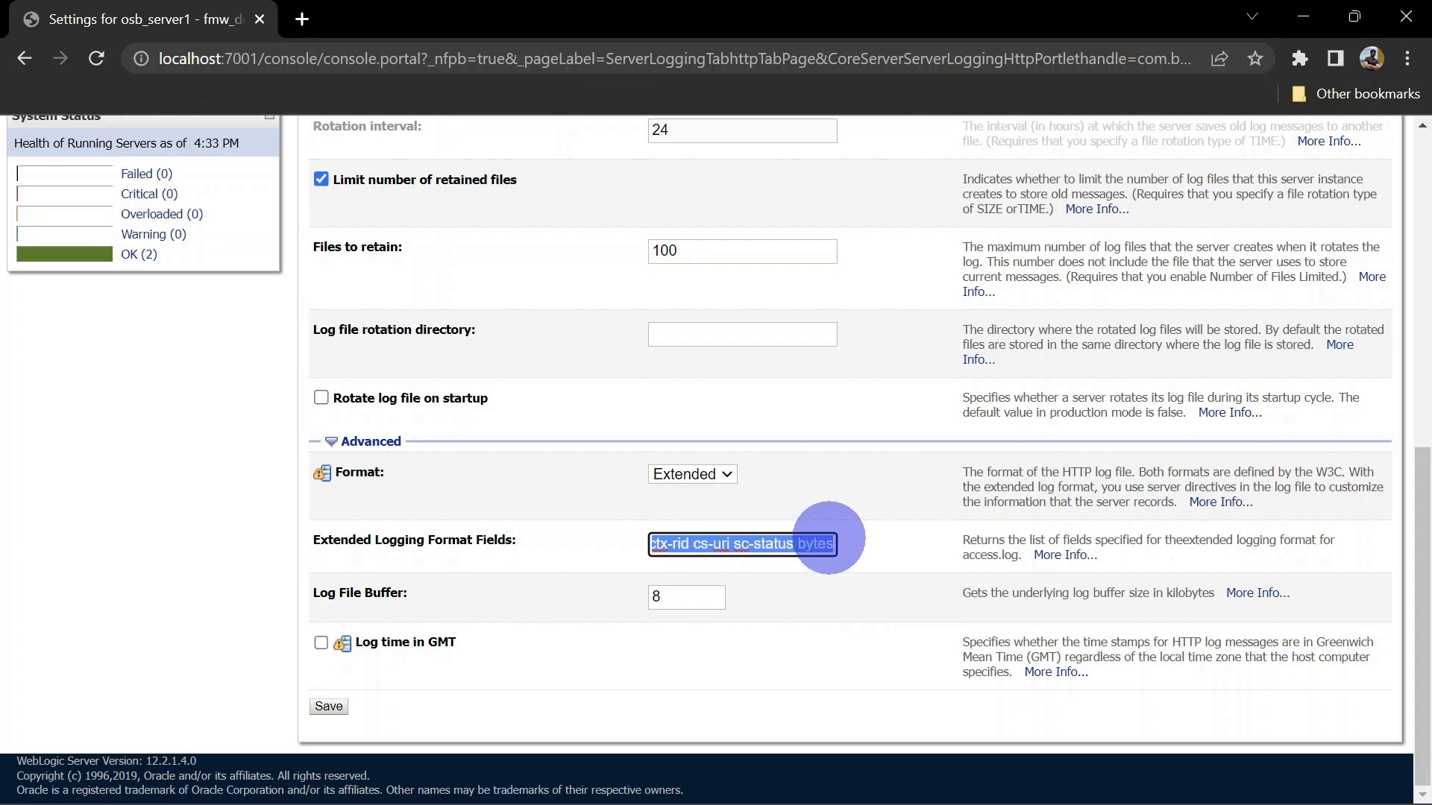
pyautogui.click(667, 569)
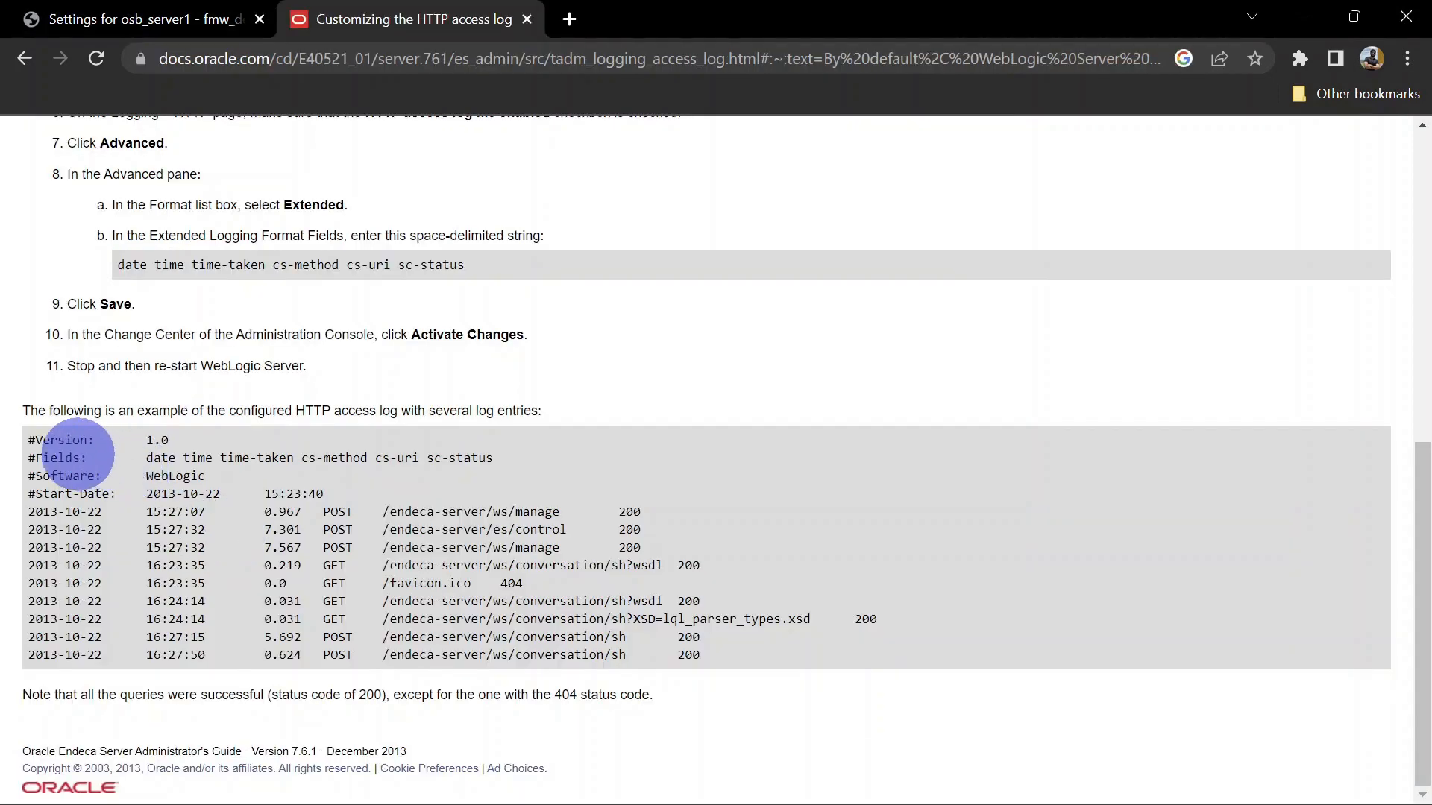
# - Examine the sample access log and field string in Oracle's documentation, and compare them with the console's extended logging format fields
pyautogui.moveTo(36, 440); pyautogui.dragTo(776, 656)
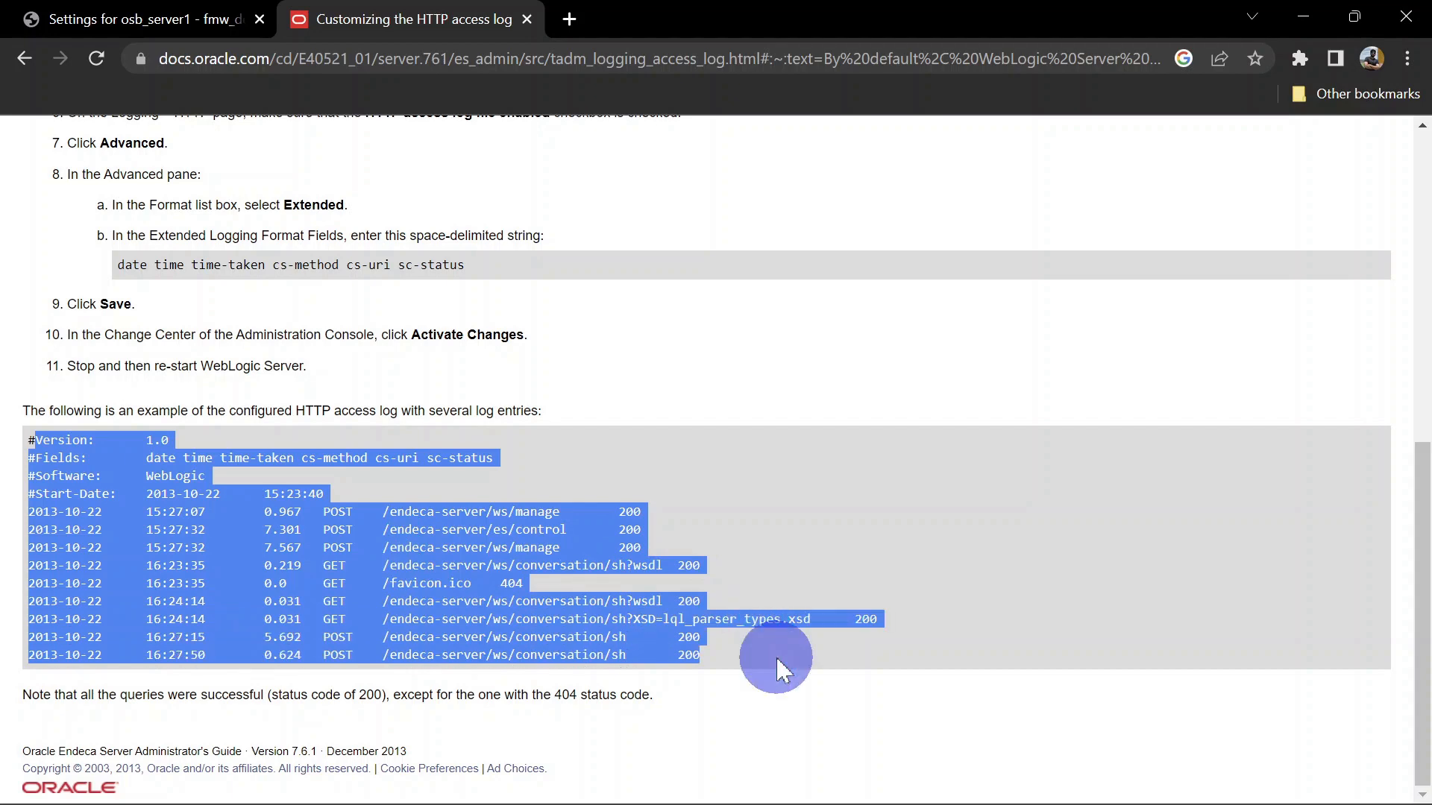
pyautogui.click(839, 524)
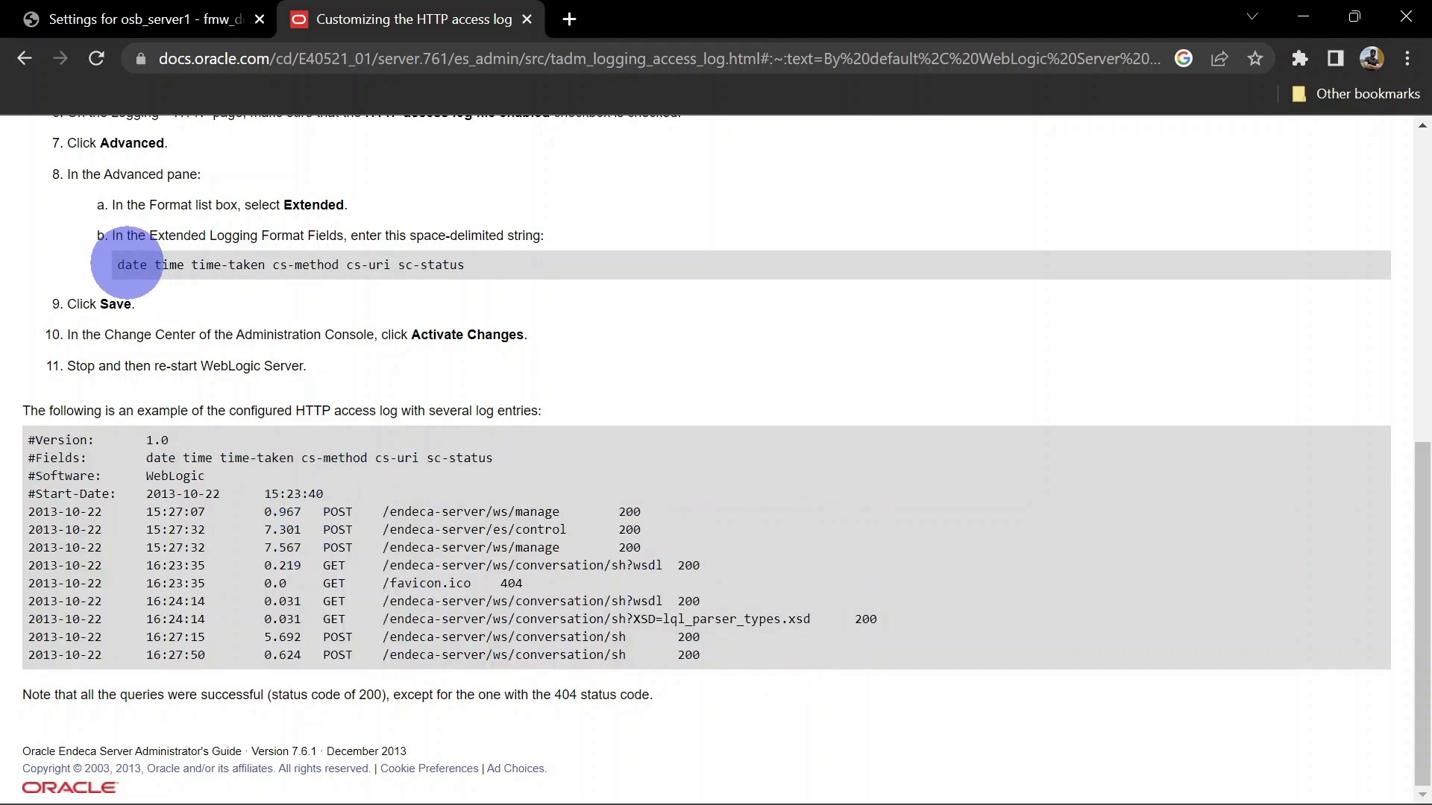
pyautogui.moveTo(117, 265); pyautogui.dragTo(468, 266)
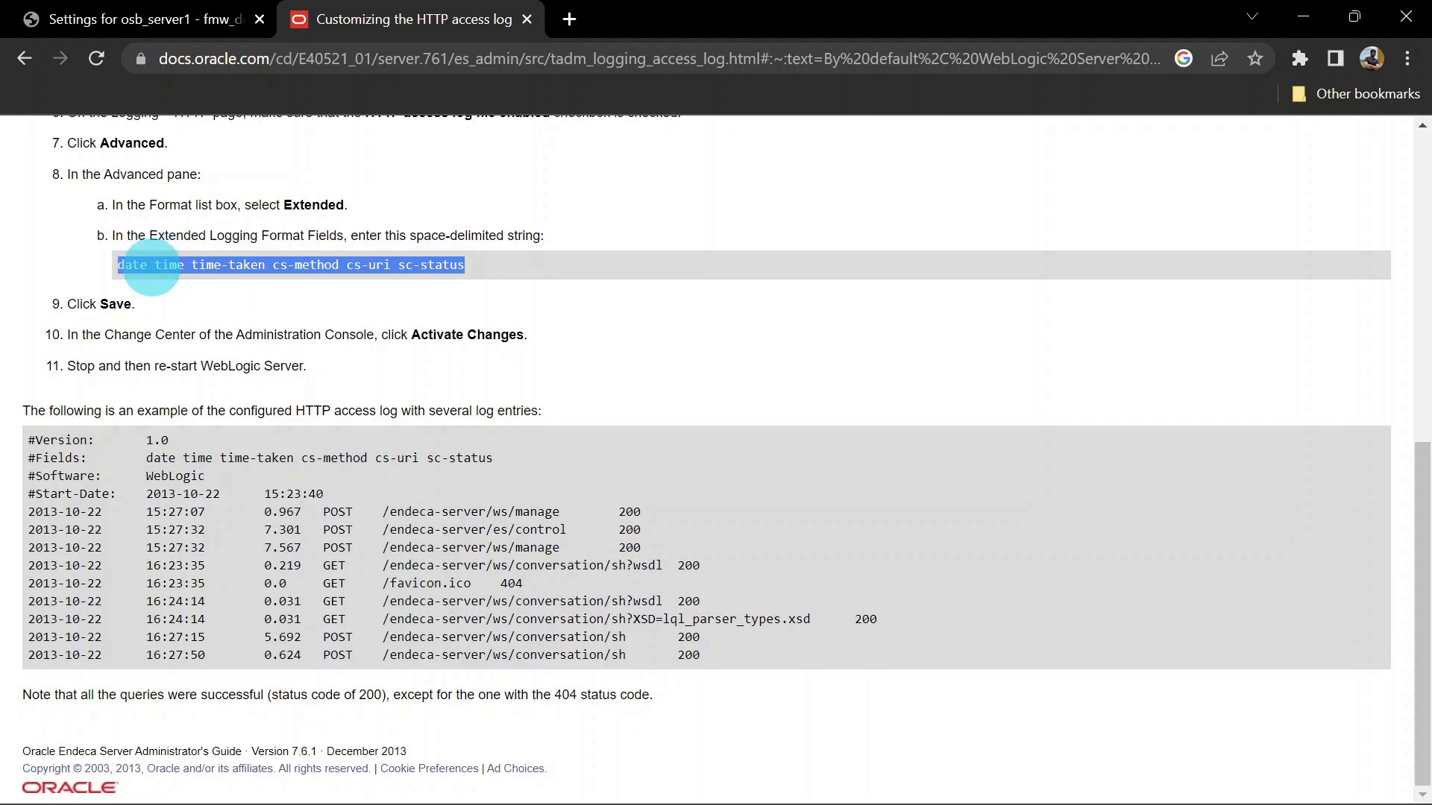
pyautogui.click(195, 20)
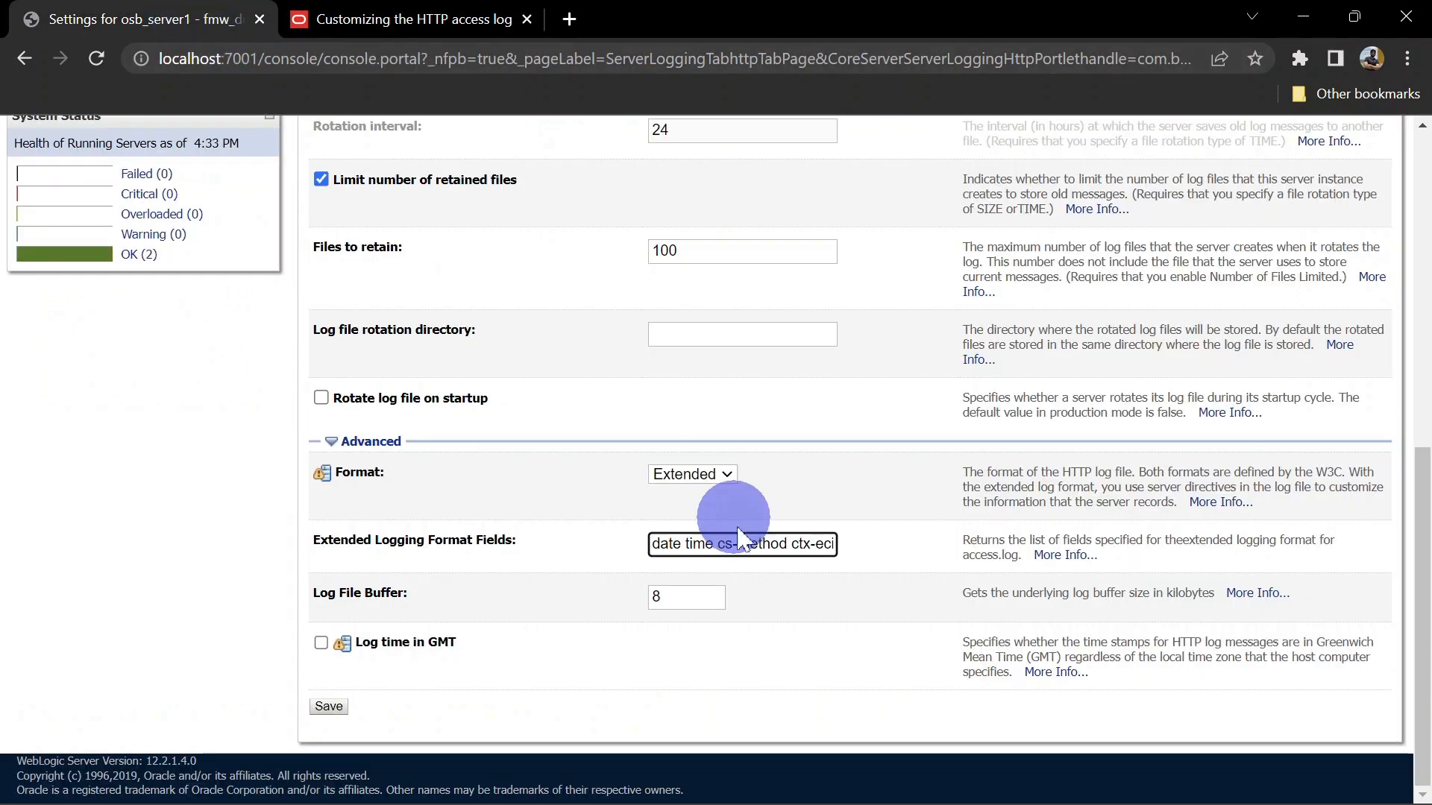
pyautogui.moveTo(686, 543); pyautogui.dragTo(856, 549)
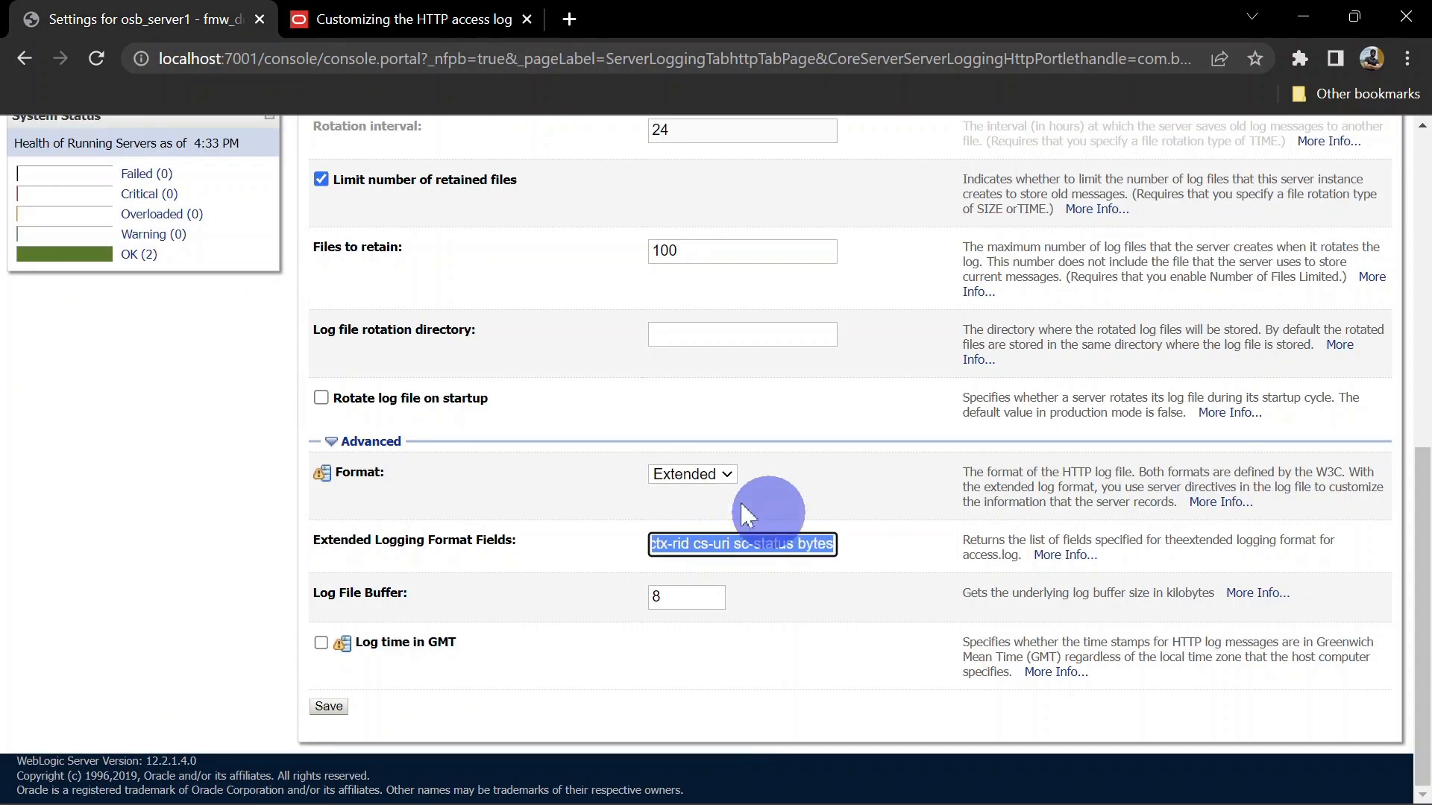
# - Return to the documentation on customizing the HTTP access log and review the field identifiers and customization procedure
pyautogui.click(343, 20)
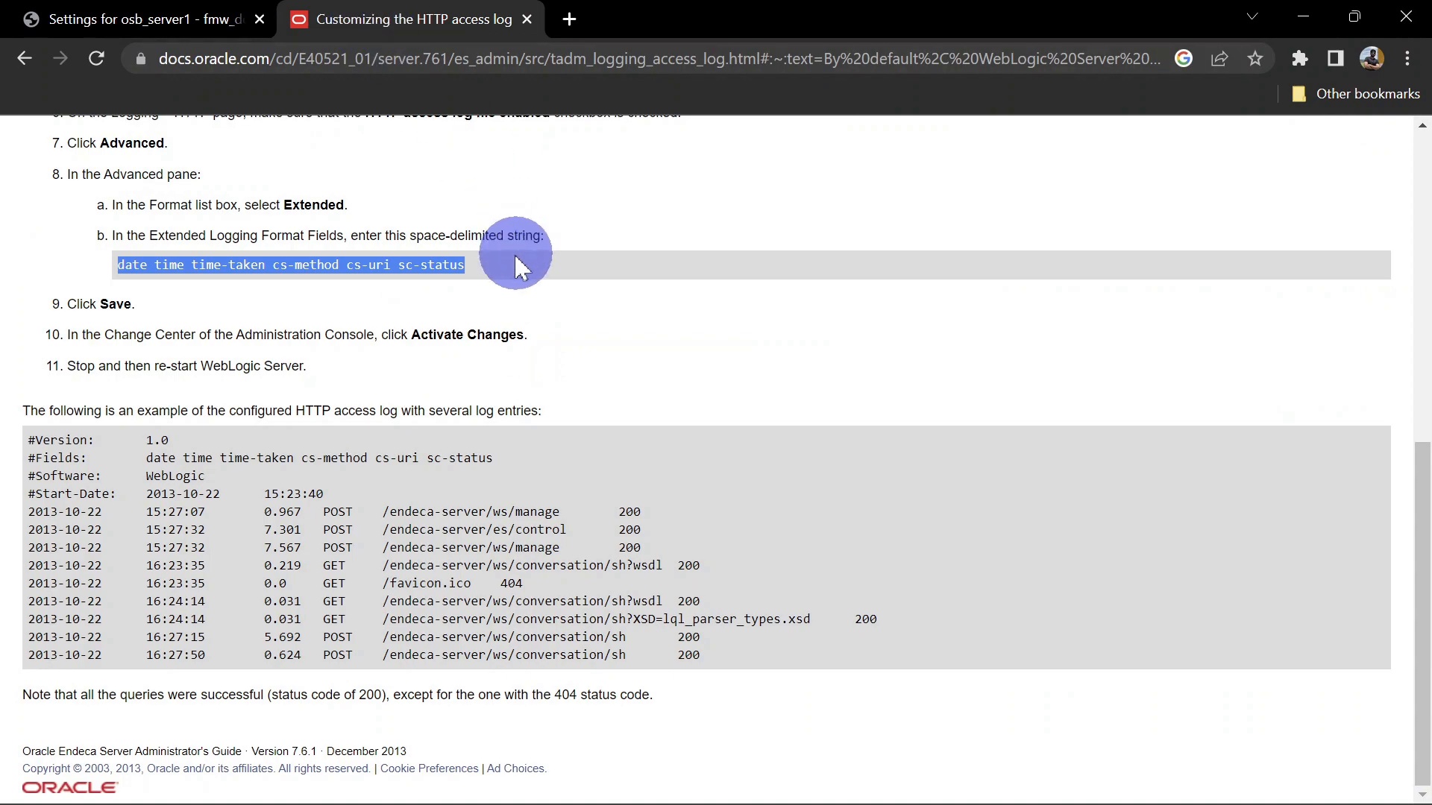
pyautogui.scroll(5, 520, 265)
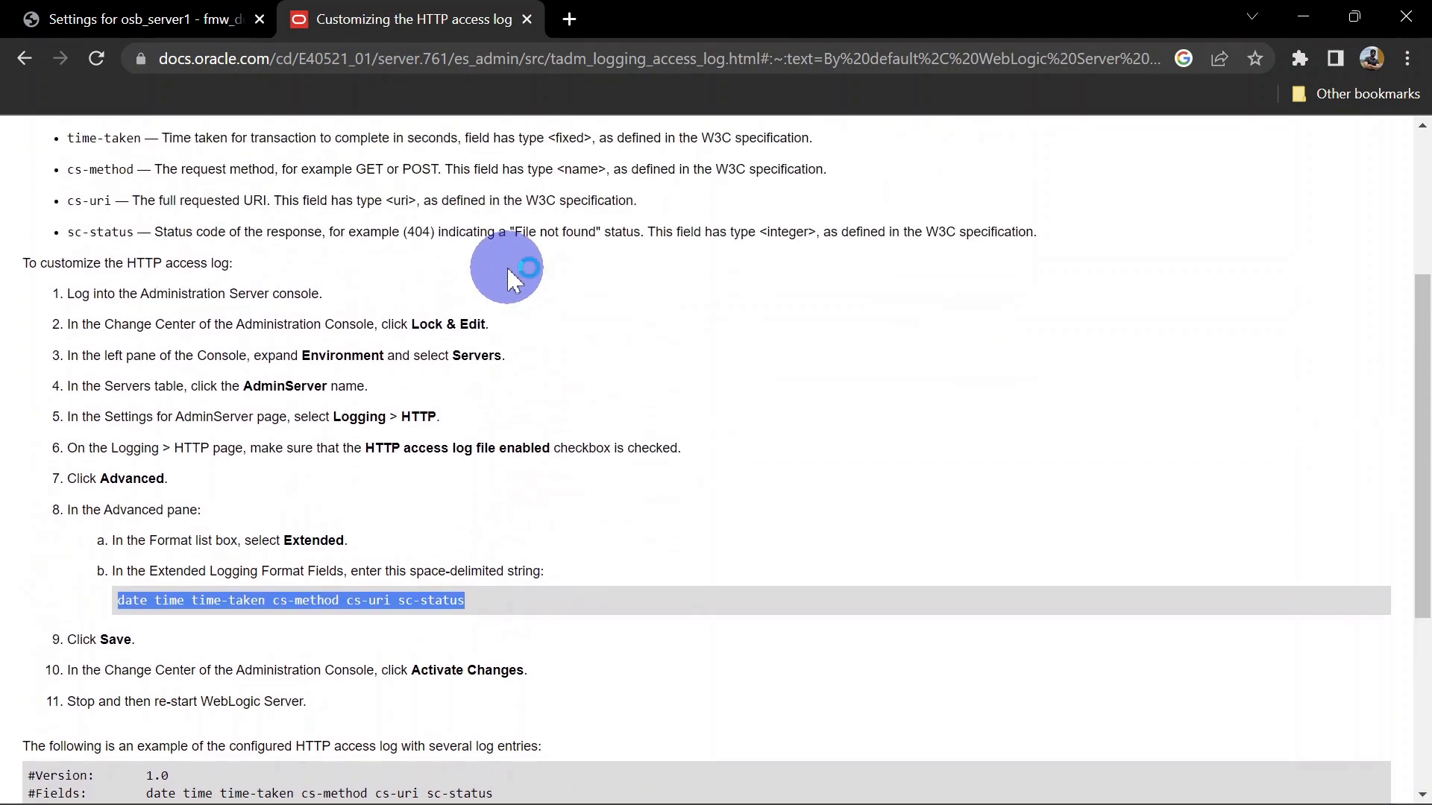
pyautogui.scroll(7, 507, 266)
pyautogui.scroll(-6, 246, 320)
pyautogui.scroll(1, 253, 347)
pyautogui.scroll(3, 258, 349)
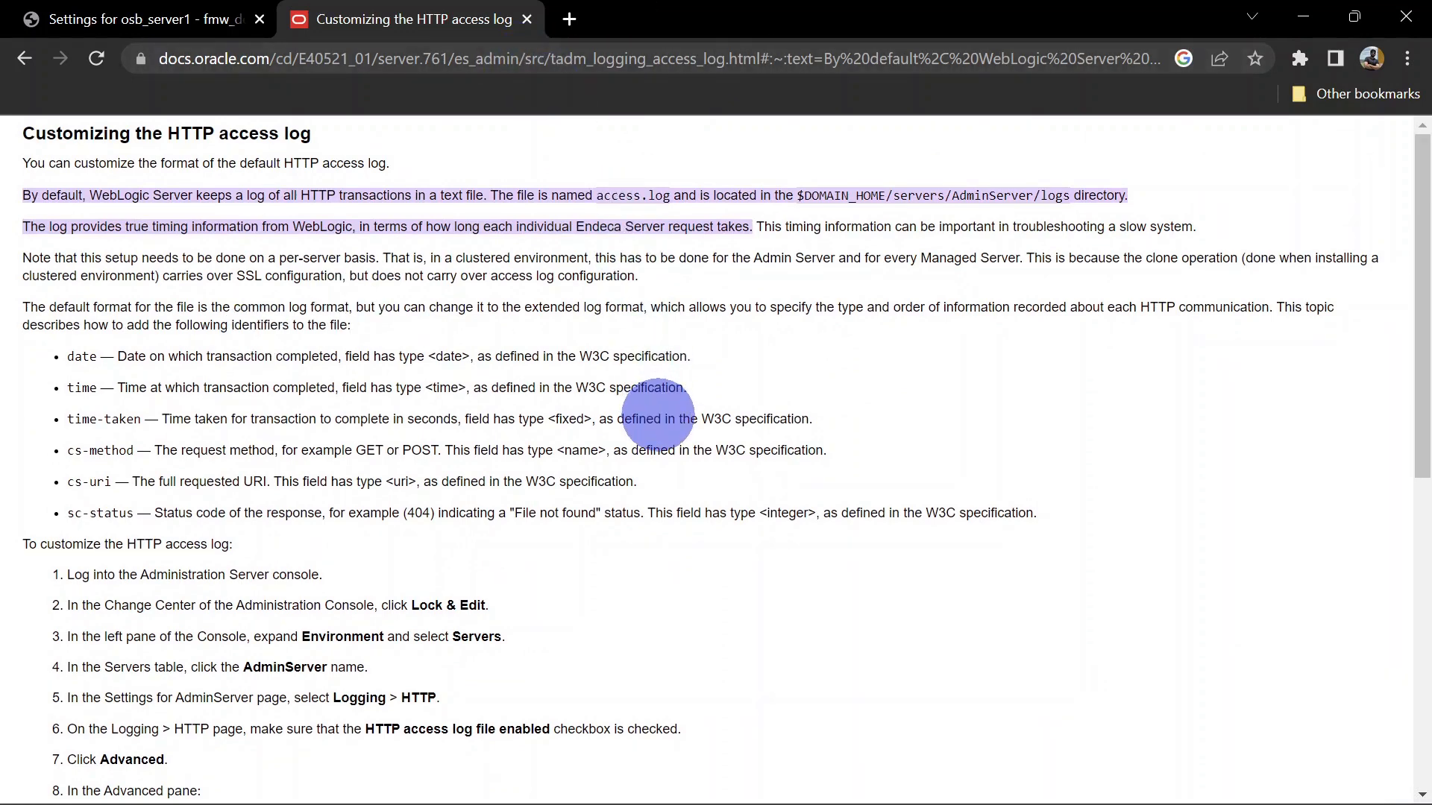
pyautogui.scroll(-7, 658, 414)
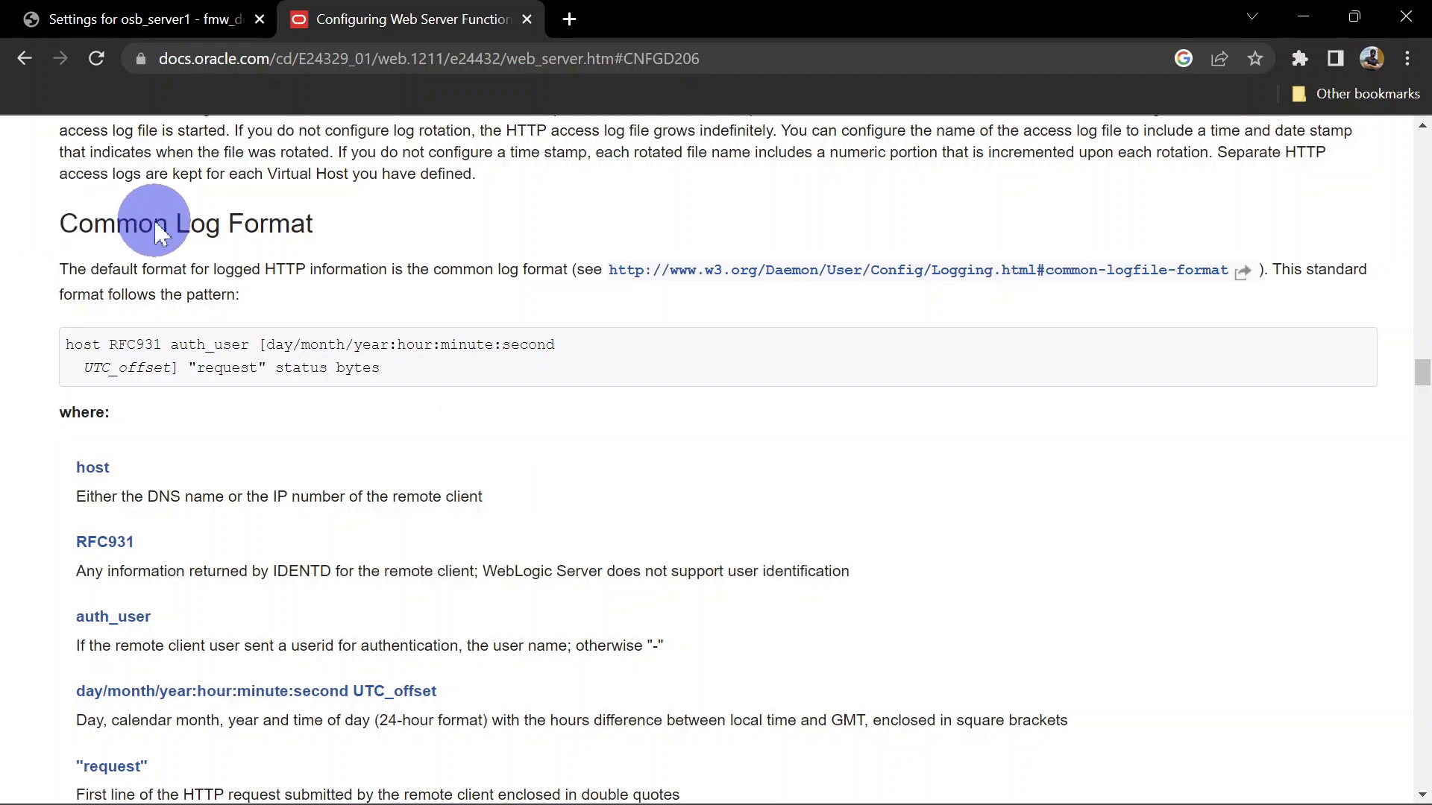
# - Read the Common Log Format section of the web server documentation, including its pattern and field descriptions
pyautogui.scroll(-1, 305, 496)
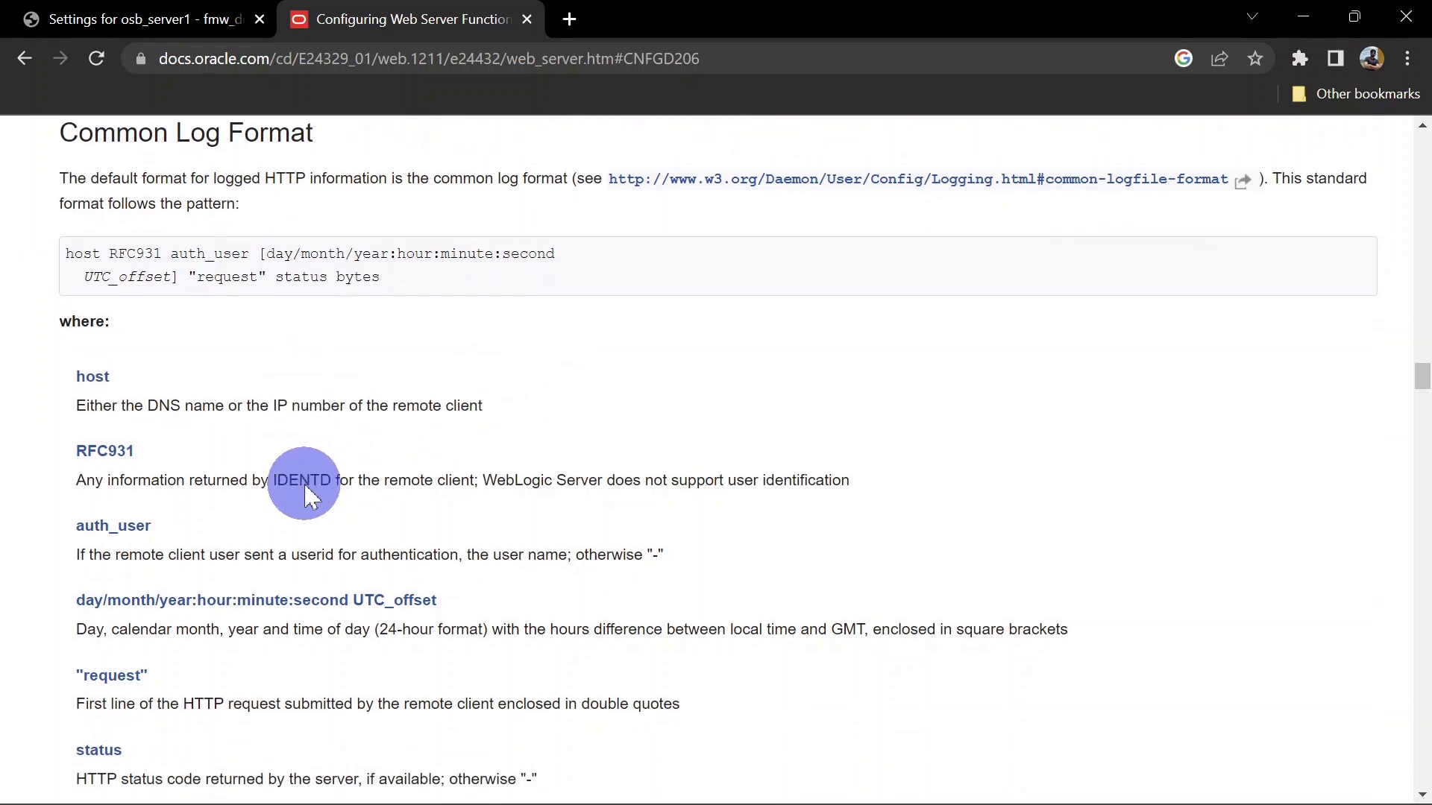
pyautogui.scroll(-1, 306, 496)
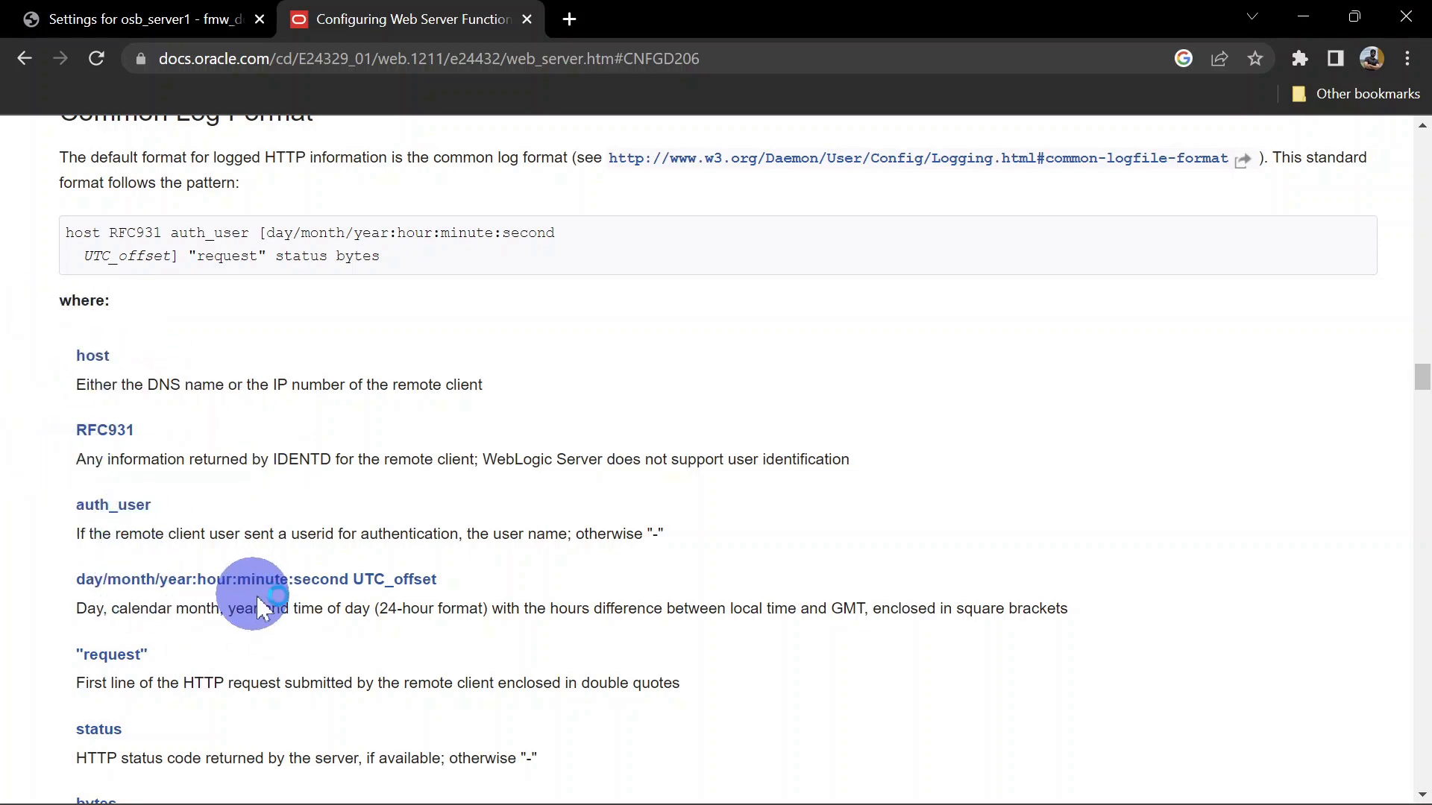
pyautogui.scroll(-2, 223, 593)
pyautogui.scroll(-3, 166, 677)
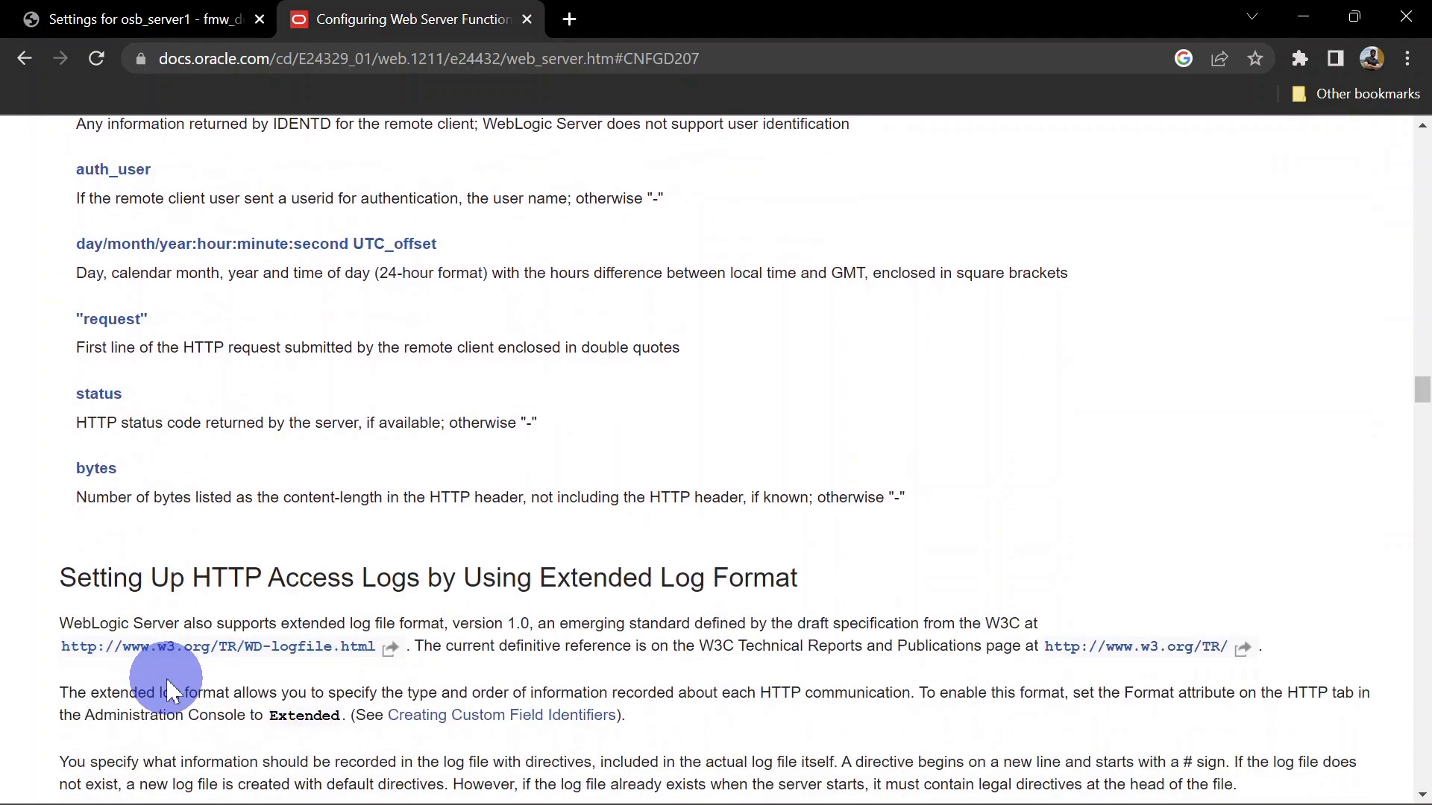
# - Read the Extended Log Format documentation, covering the Fields directive, the supported field identifiers and custom field identifiers
pyautogui.scroll(-3, 272, 502)
pyautogui.scroll(-2, 284, 515)
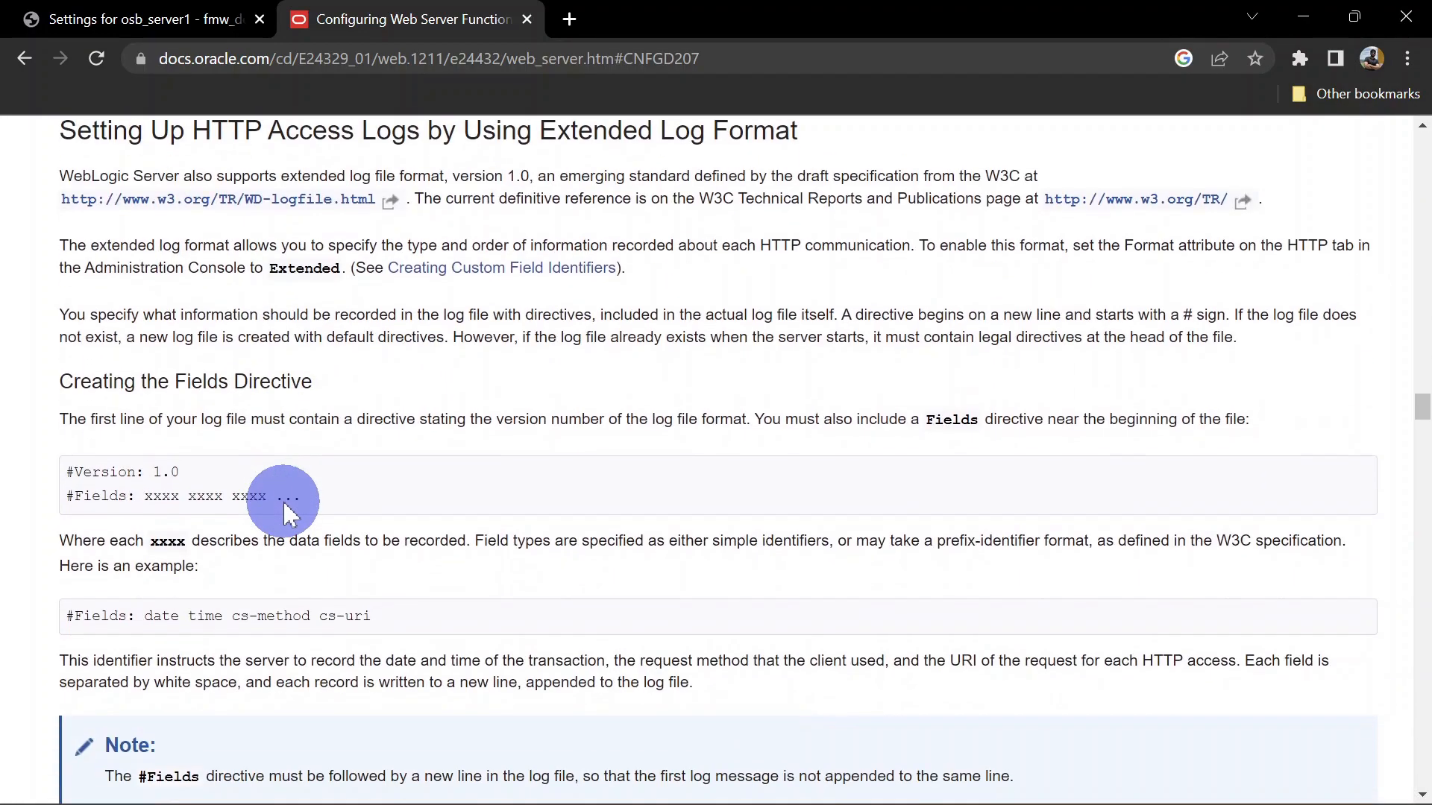
pyautogui.scroll(-4, 291, 501)
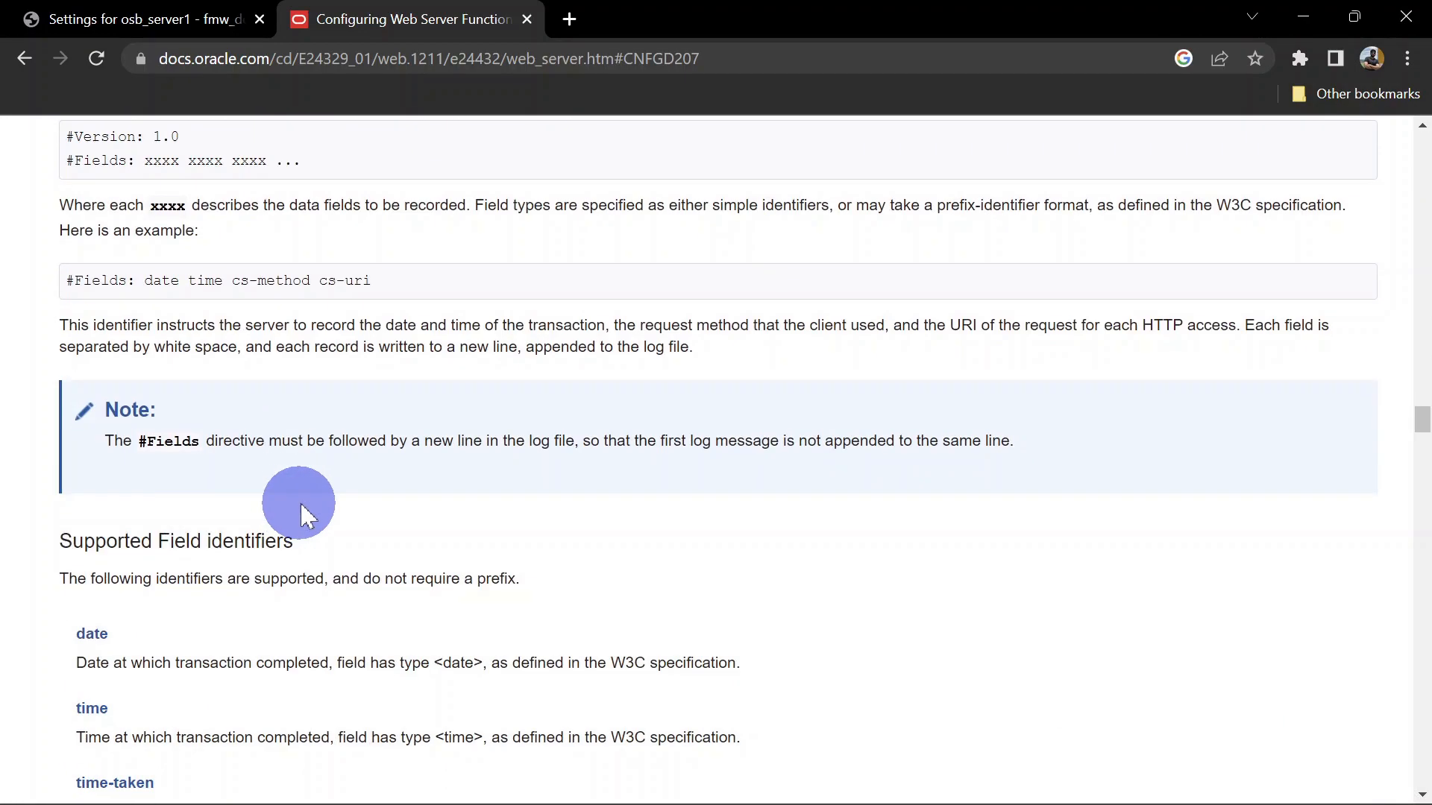
pyautogui.scroll(-3, 323, 501)
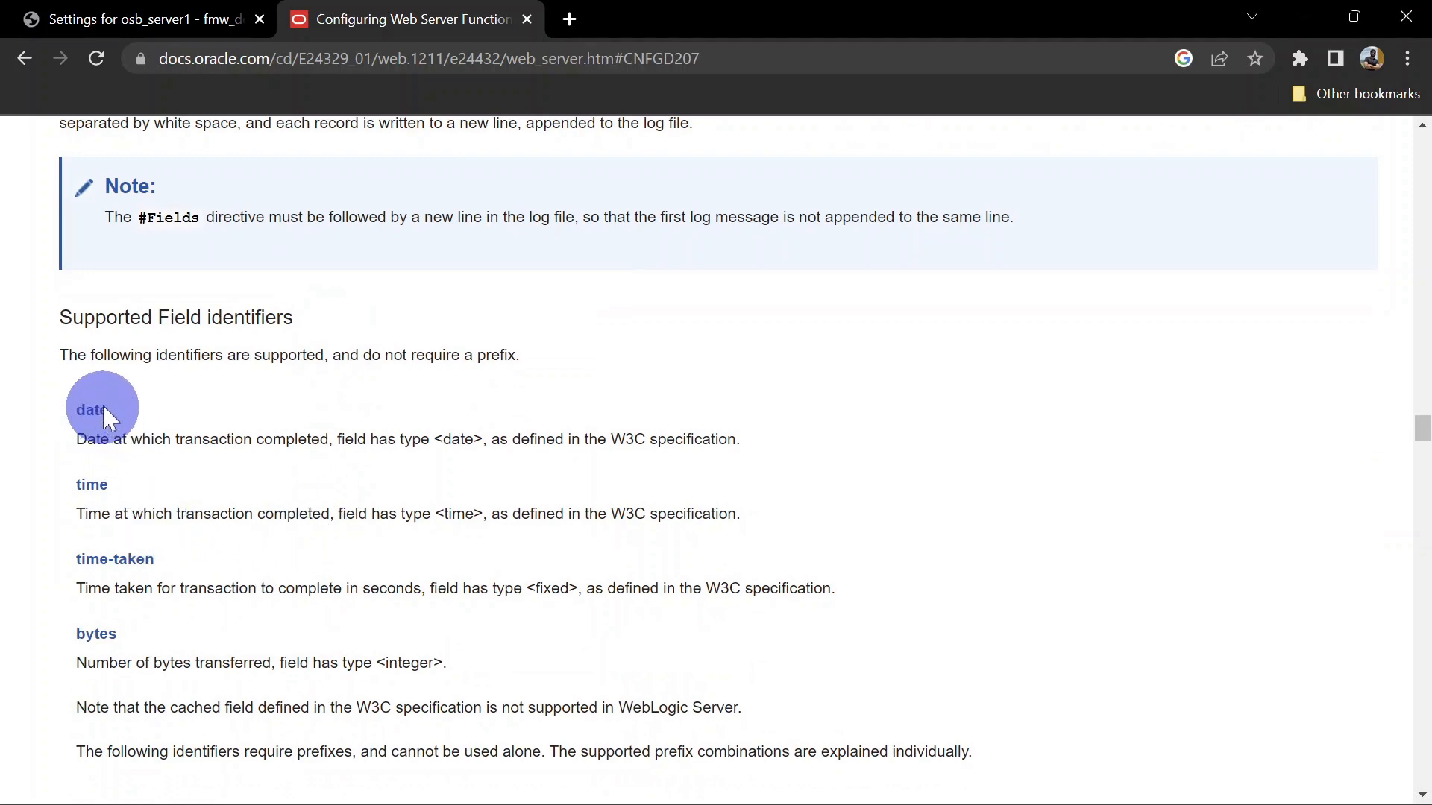
pyautogui.scroll(-1, 112, 400)
pyautogui.scroll(-8, 192, 466)
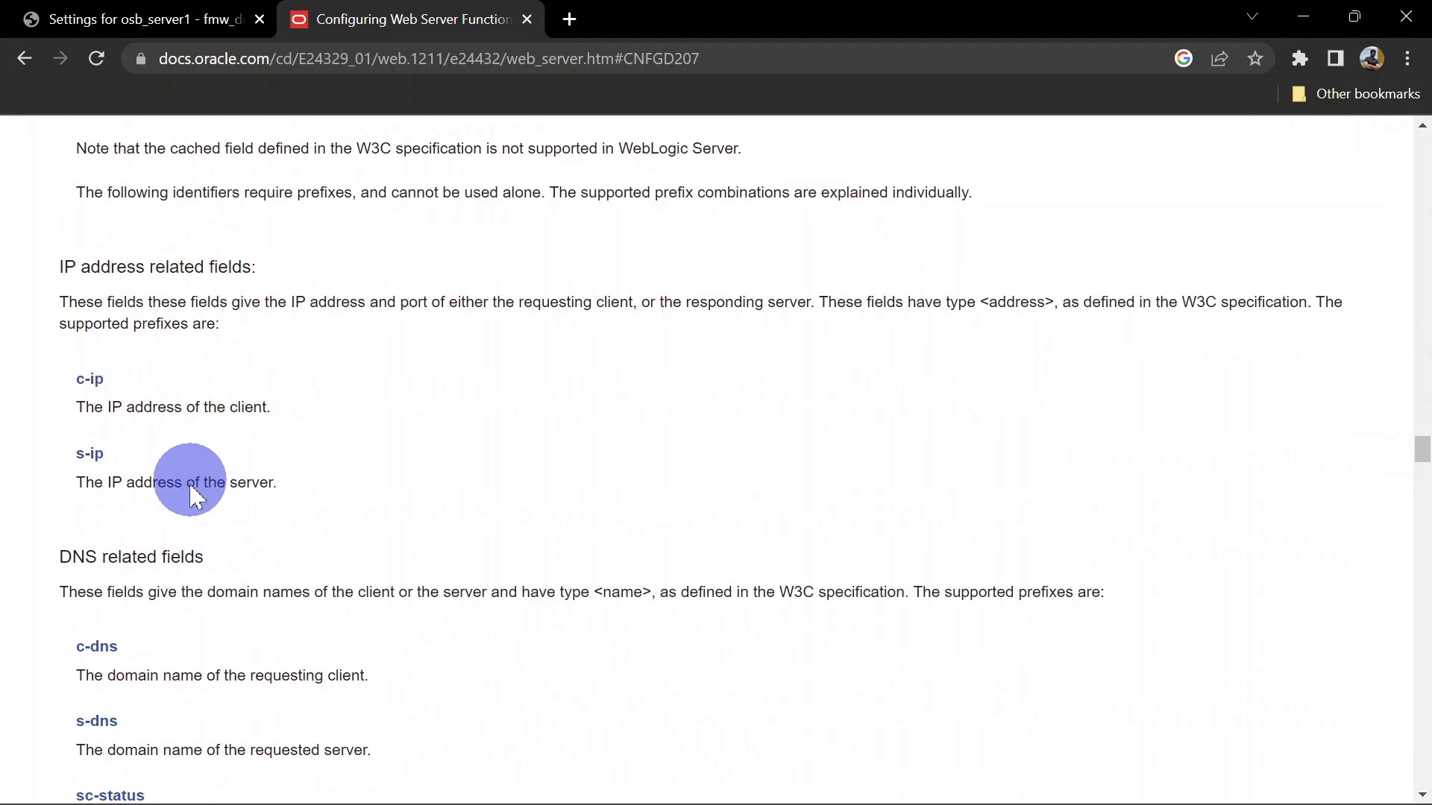
pyautogui.scroll(-3, 246, 537)
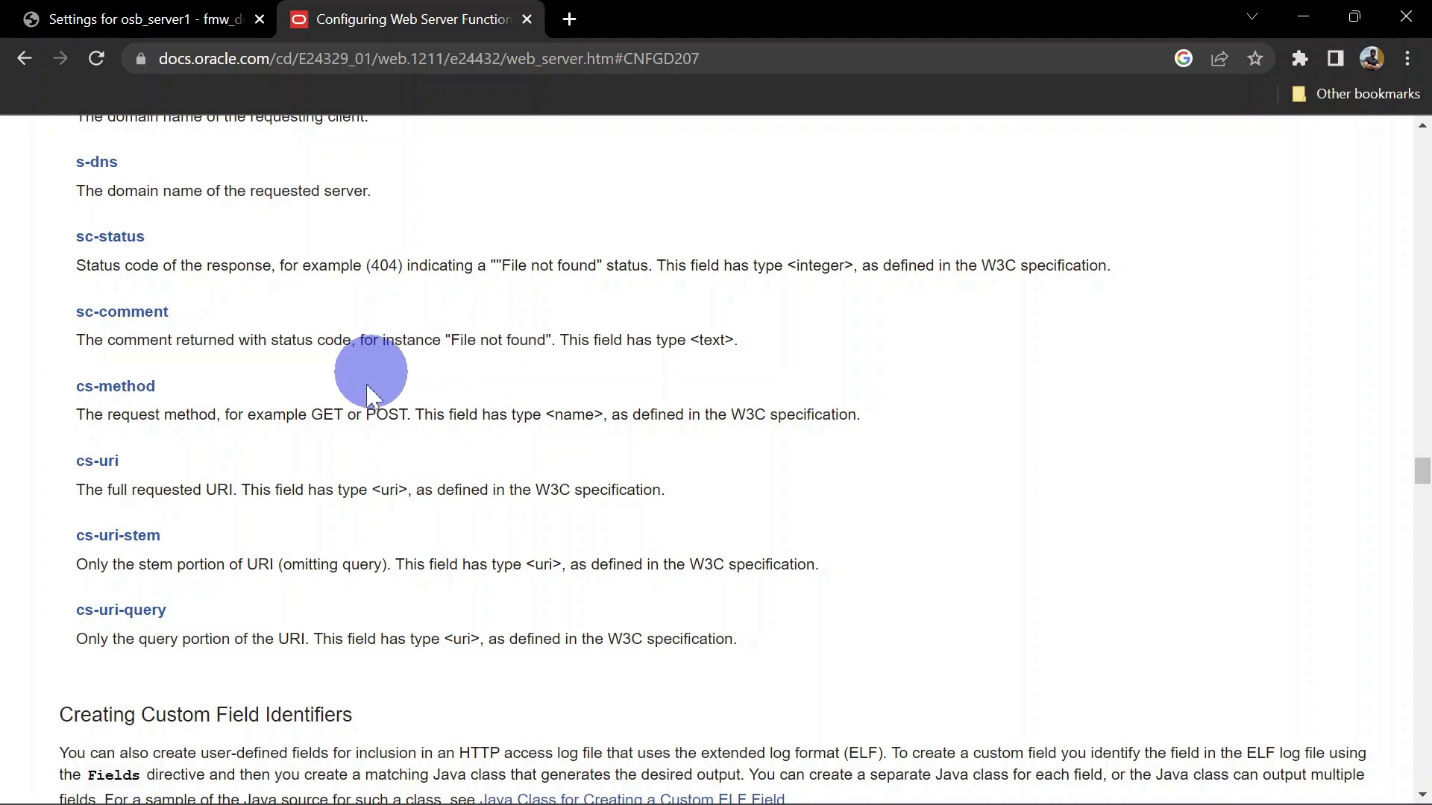
pyautogui.scroll(-4, 397, 406)
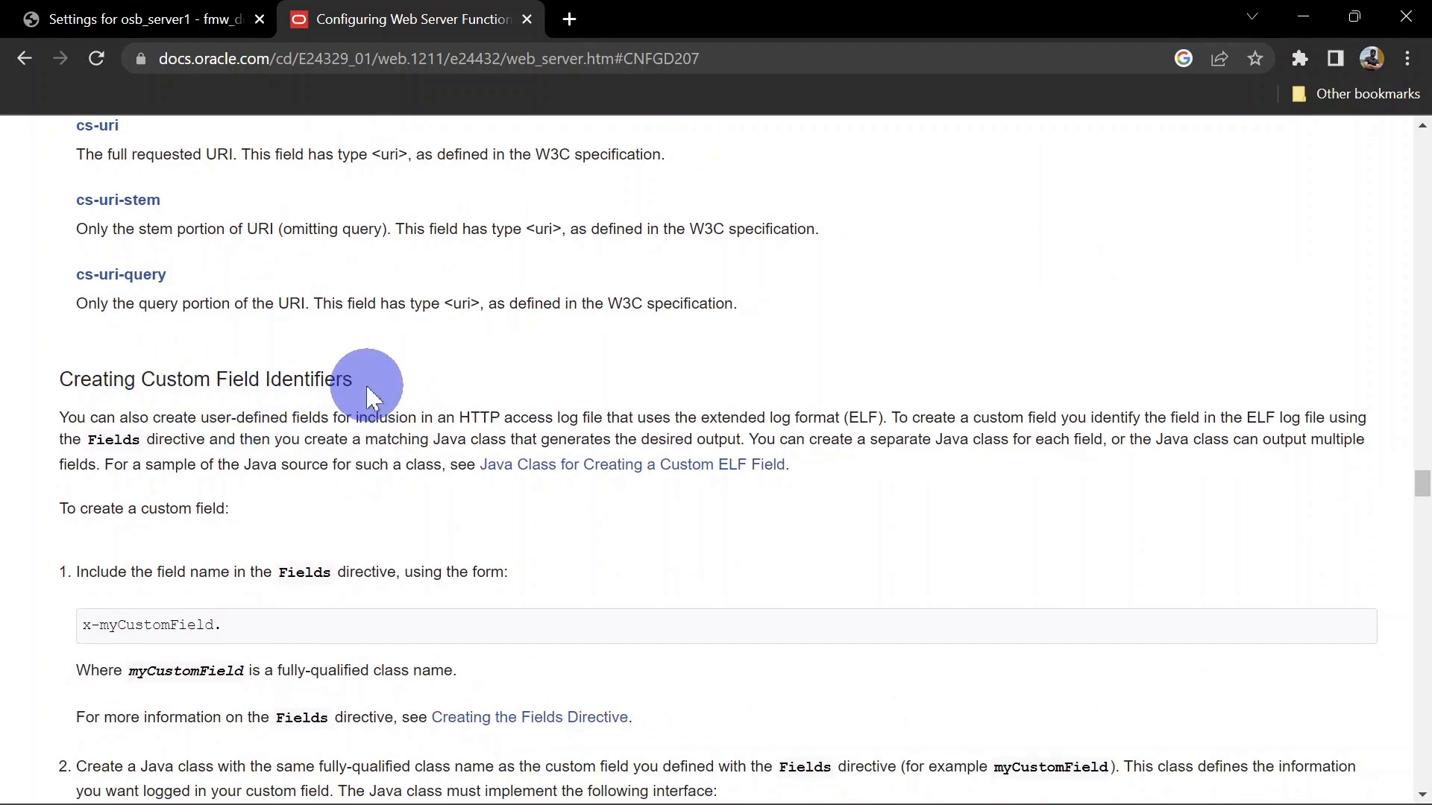
pyautogui.scroll(-1, 386, 403)
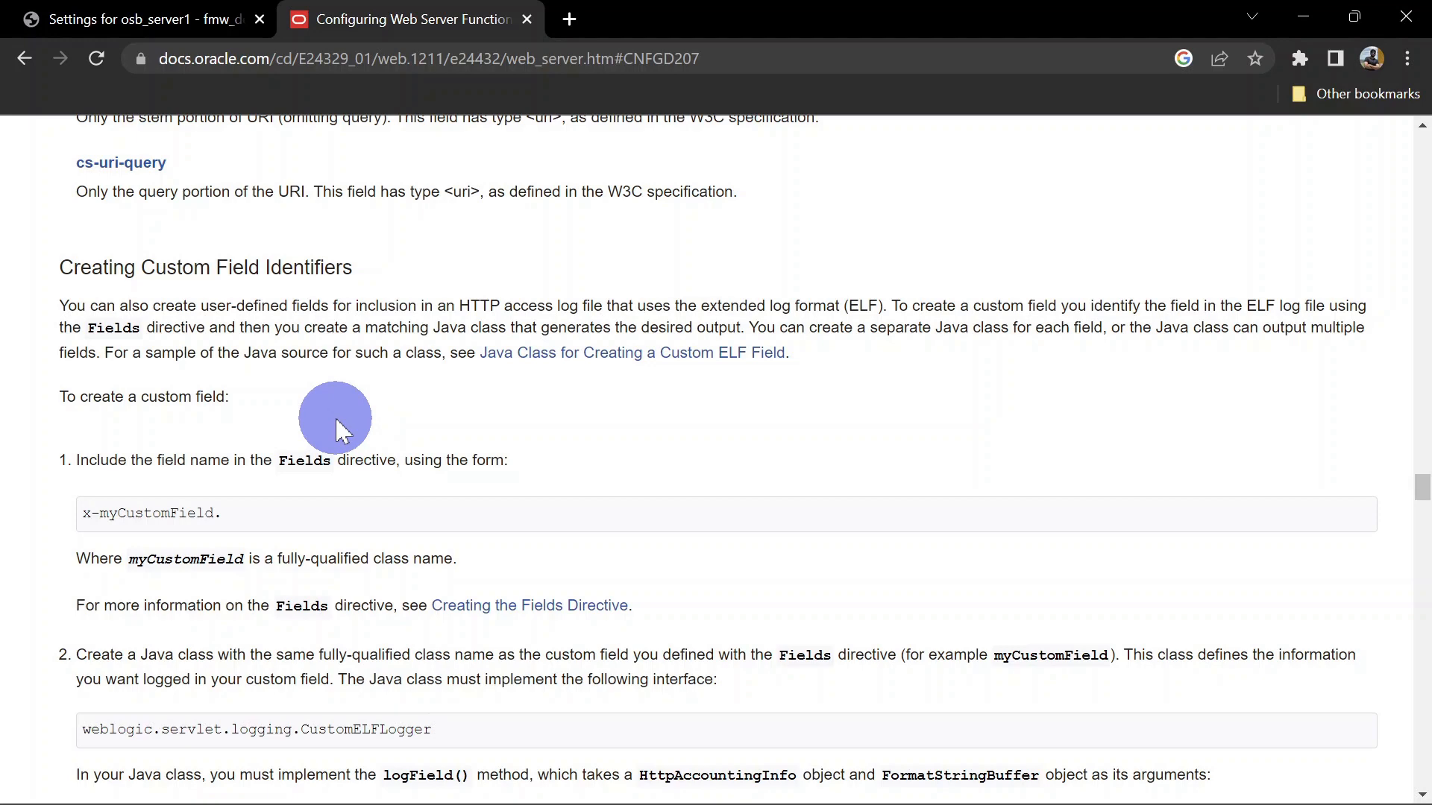
# - Return to the Administration Console, check the HTTP log file buffer setting, and review the data source log file and rotation settings of osb_server1
pyautogui.click(150, 20)
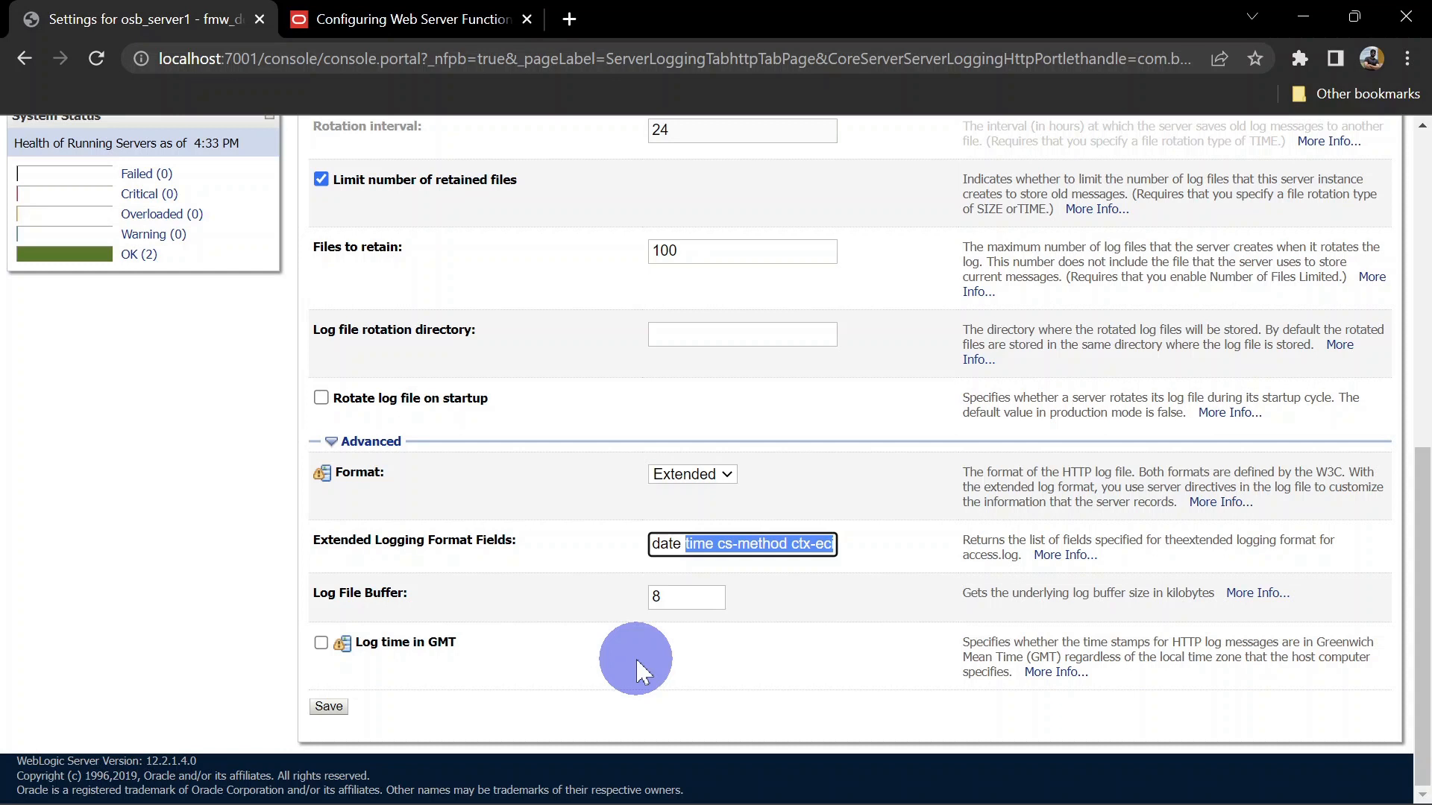
pyautogui.doubleClick(656, 596)
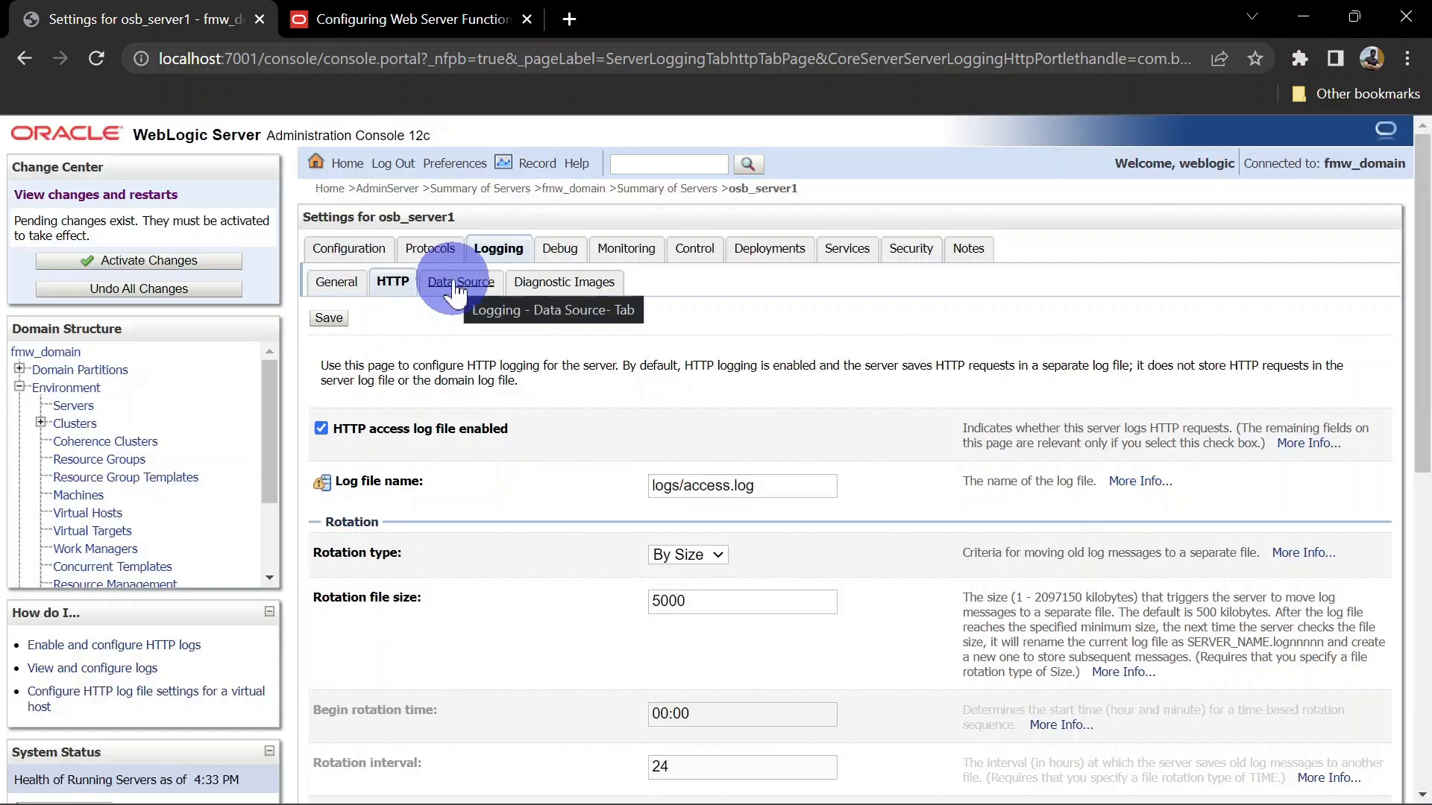
pyautogui.click(454, 284)
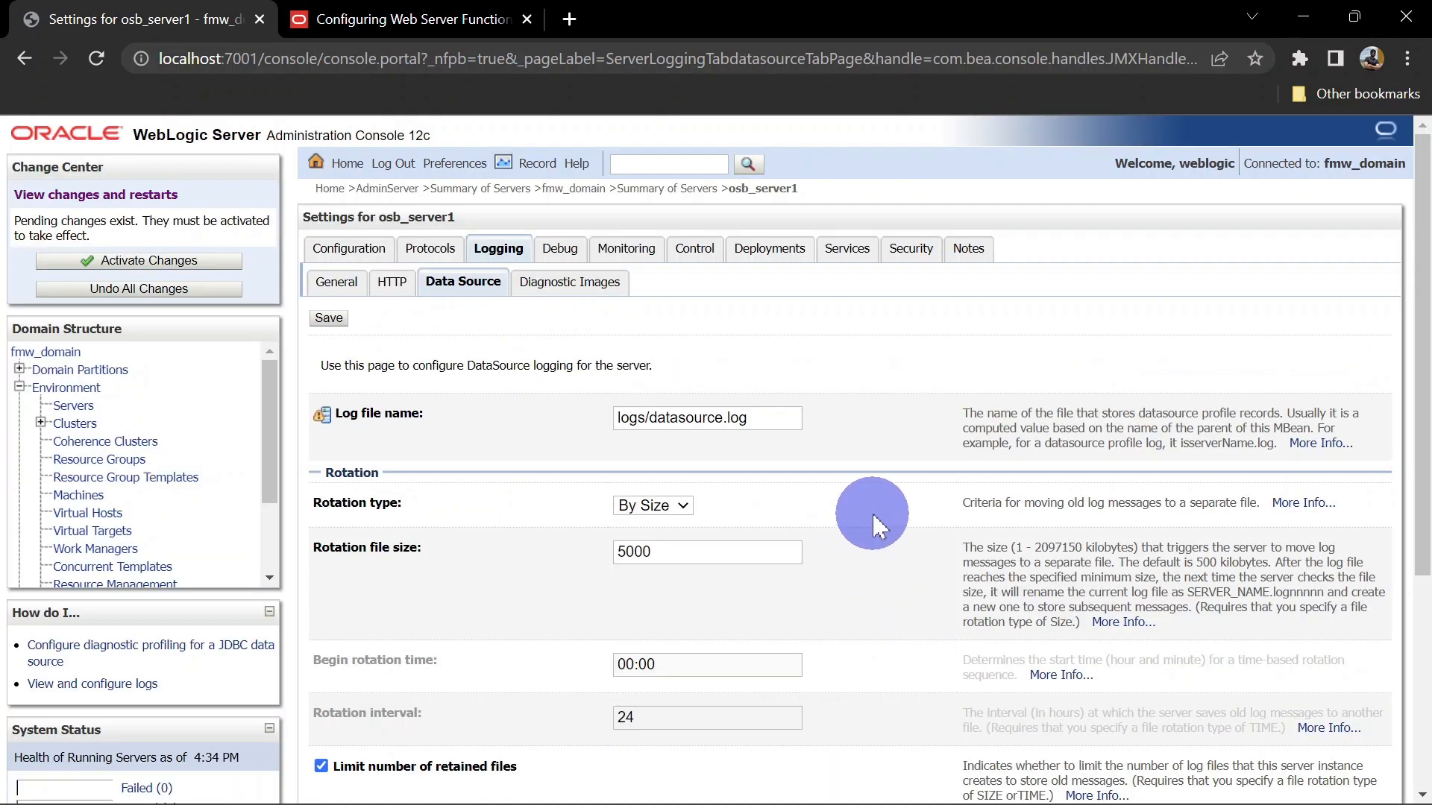
pyautogui.scroll(-4, 882, 556)
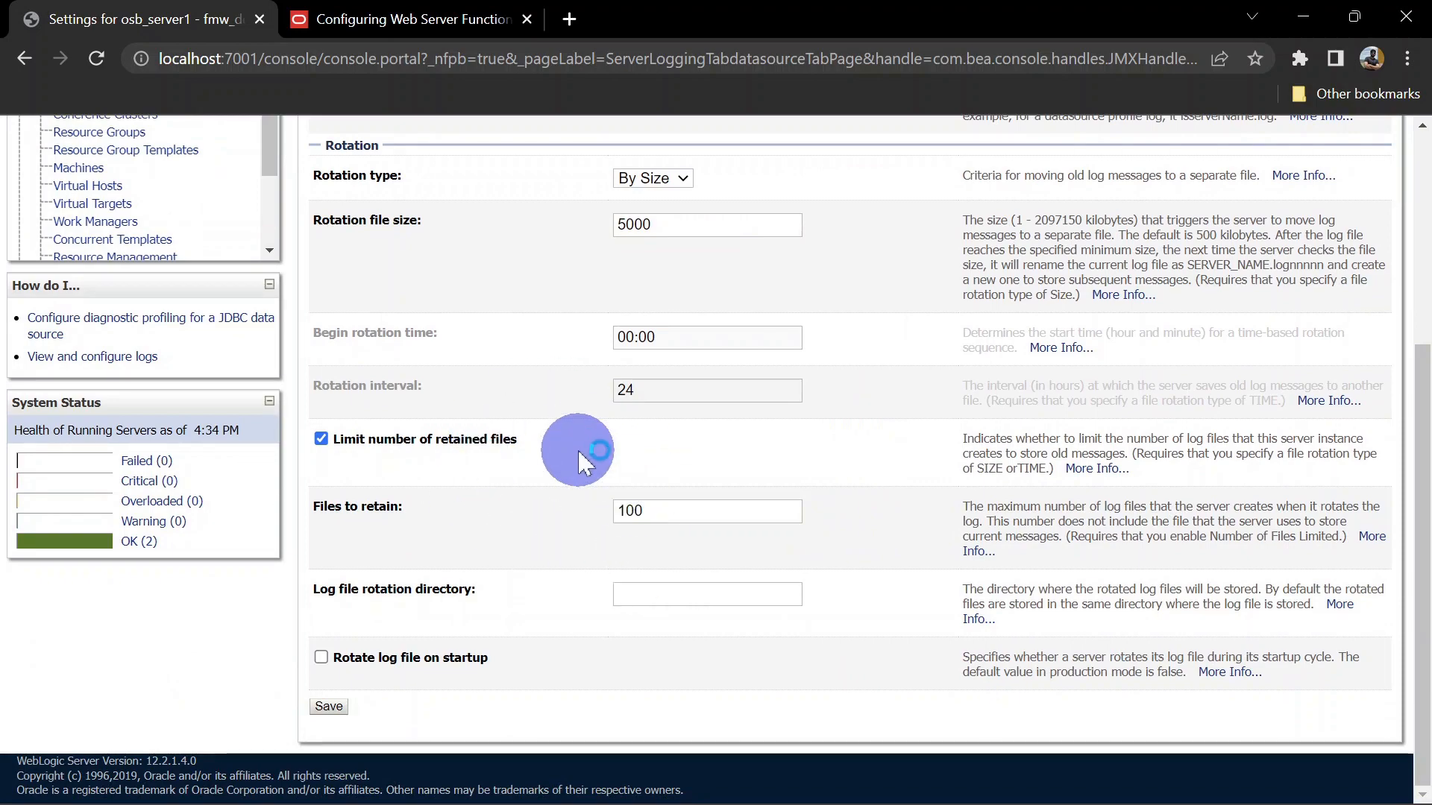
pyautogui.scroll(4, 583, 460)
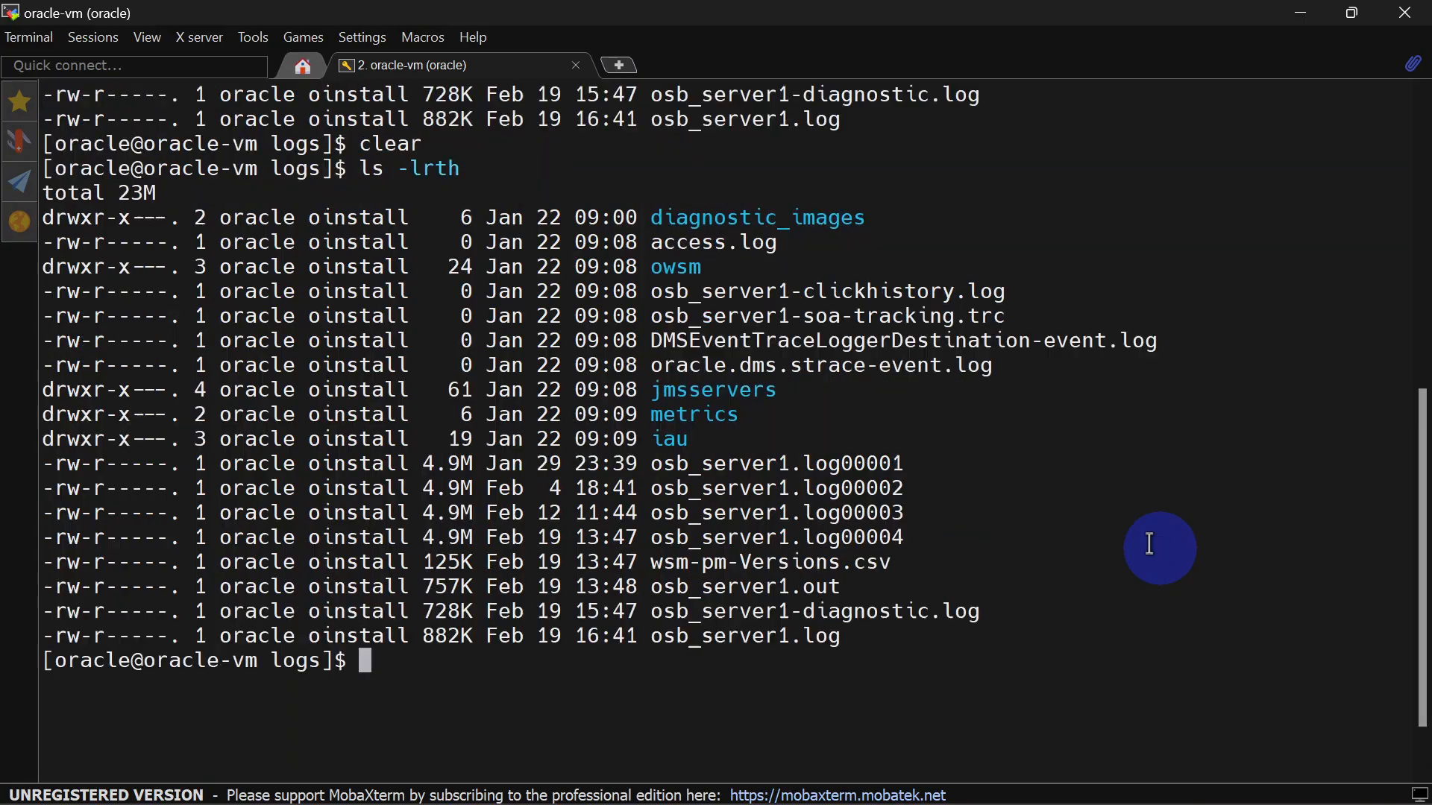
# - Switch to the MobaXterm terminal, open osb_server1.out from the logs directory and examine the Notice and Warning severities of its entries
pyautogui.scroll(1, 871, 669)
pyautogui.scroll(-1, 1111, 507)
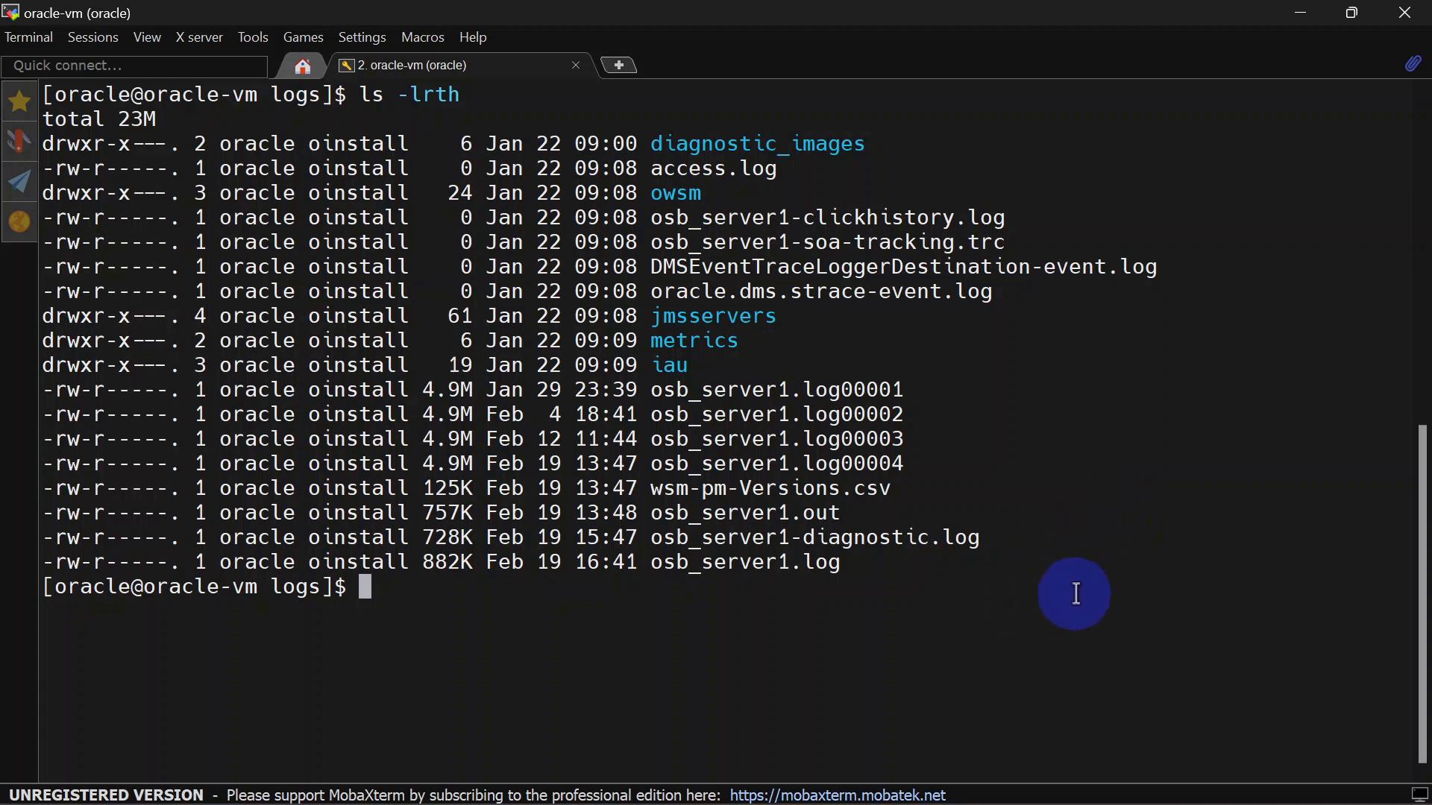
pyautogui.doubleClick(795, 510)
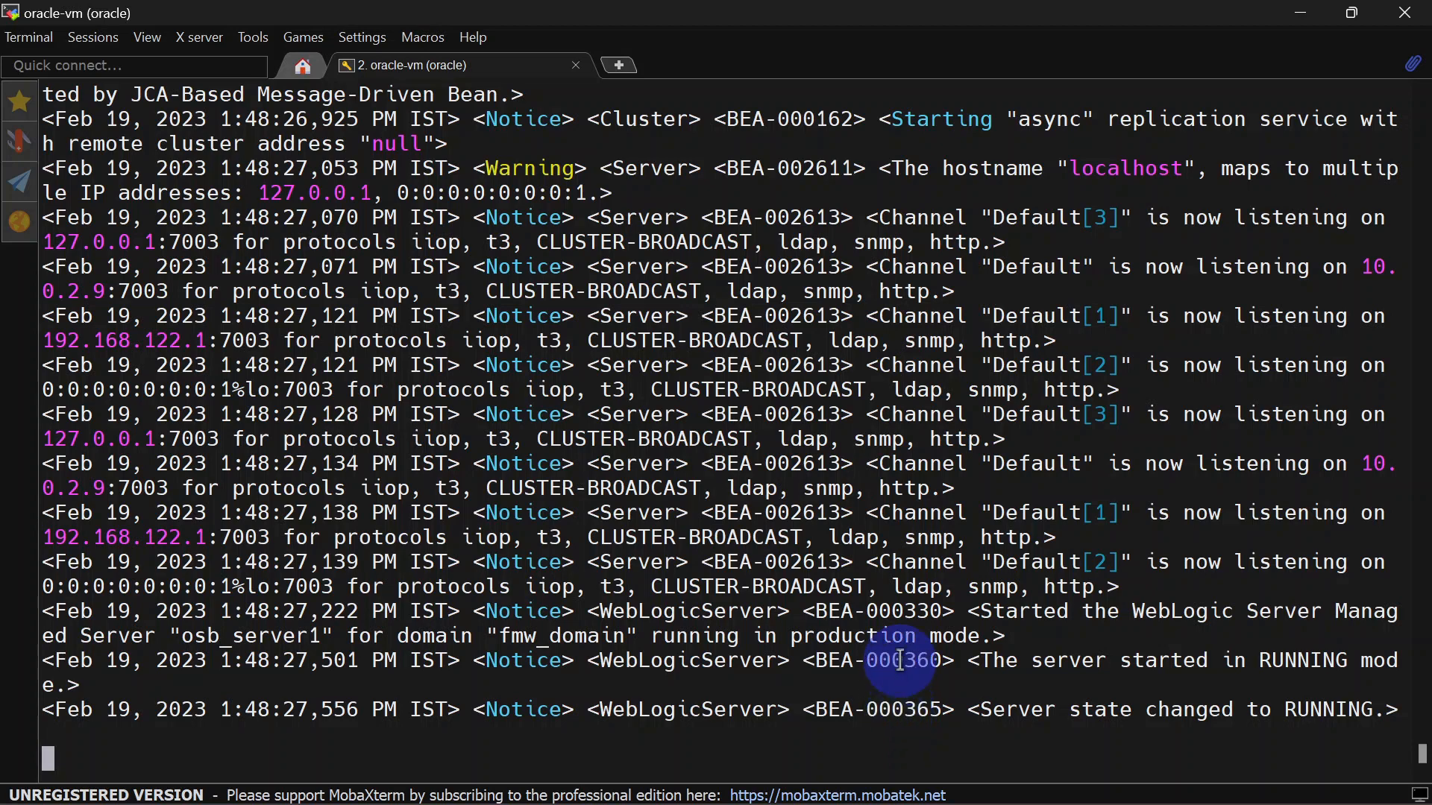
pyautogui.scroll(1, 895, 627)
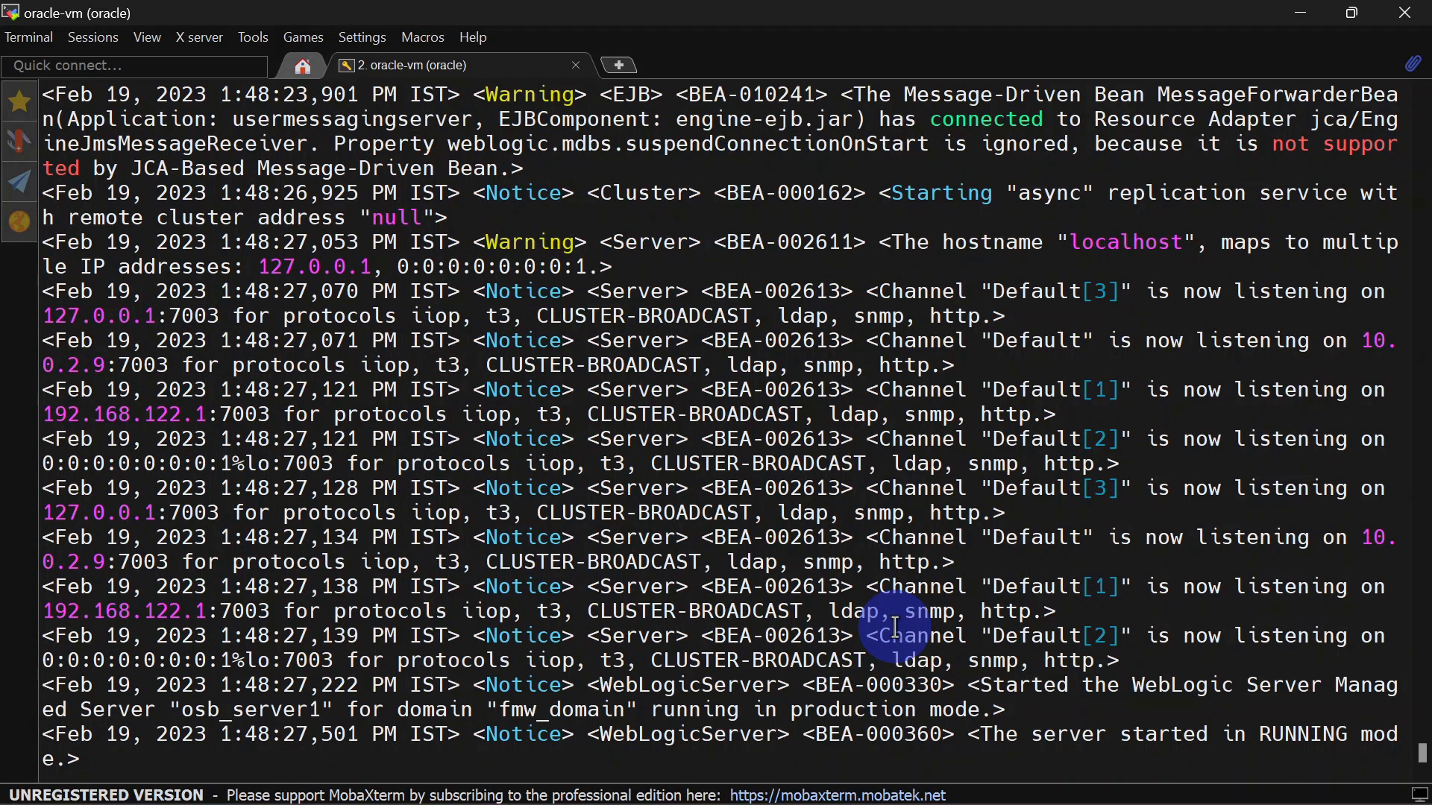
pyautogui.scroll(-1, 894, 626)
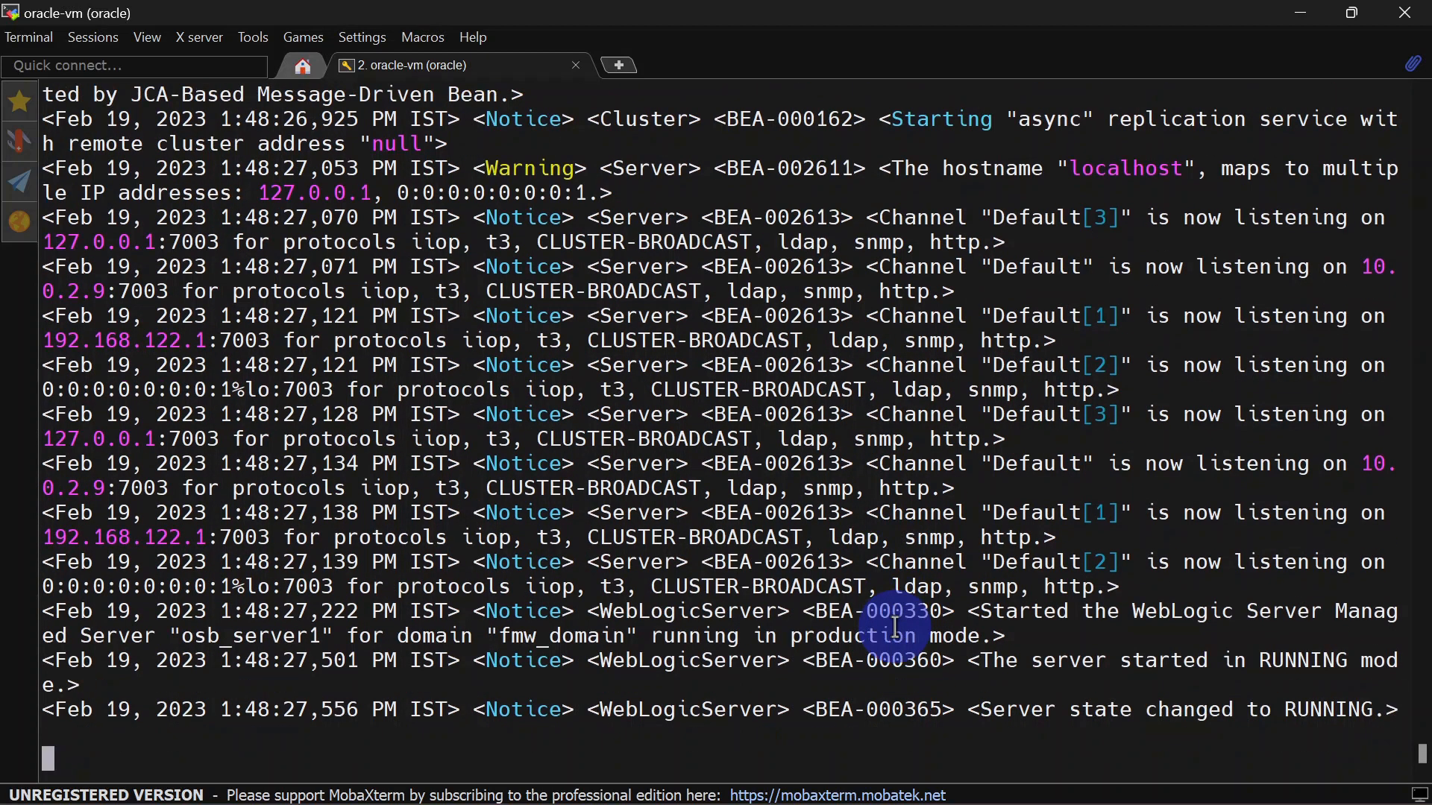
pyautogui.doubleClick(492, 515)
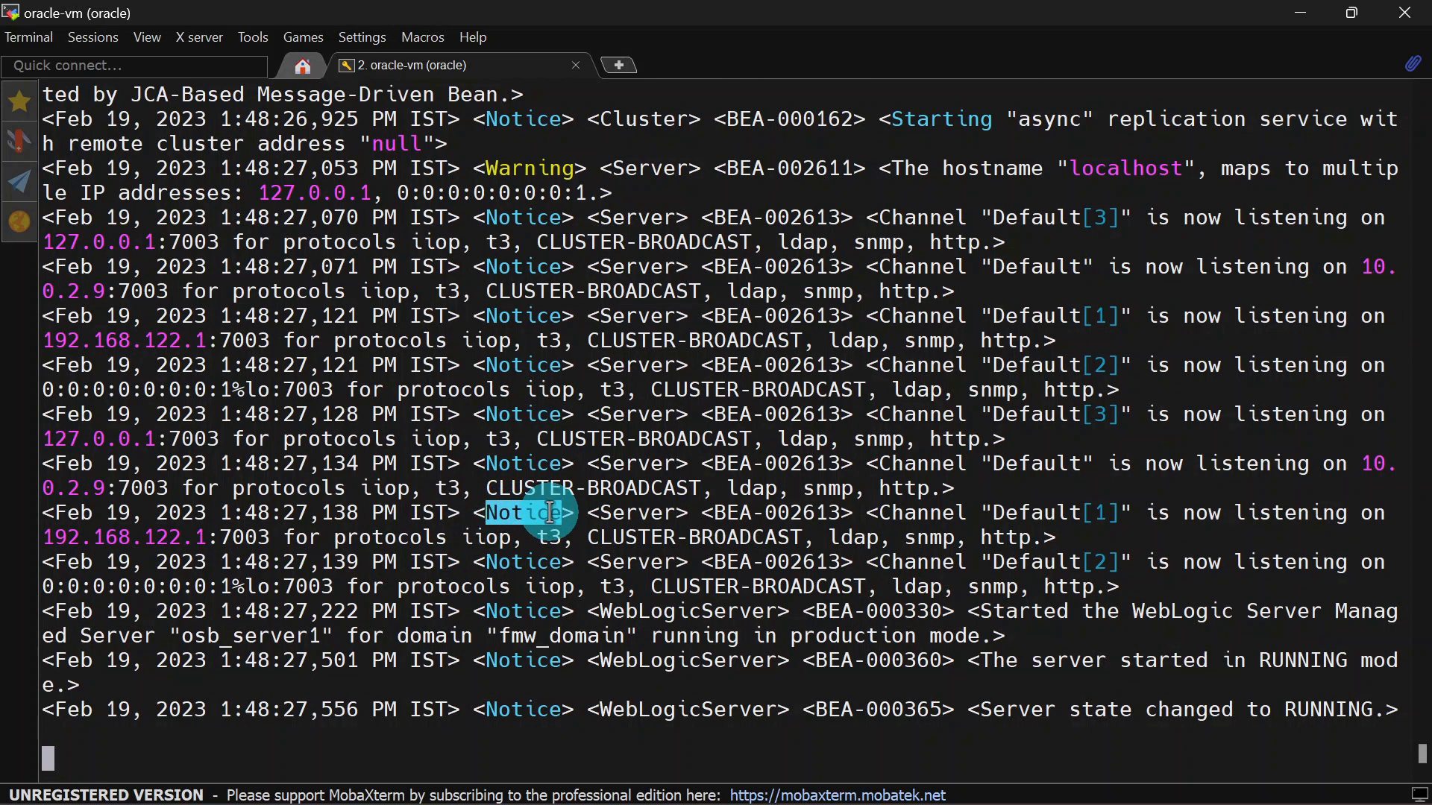
pyautogui.doubleClick(530, 168)
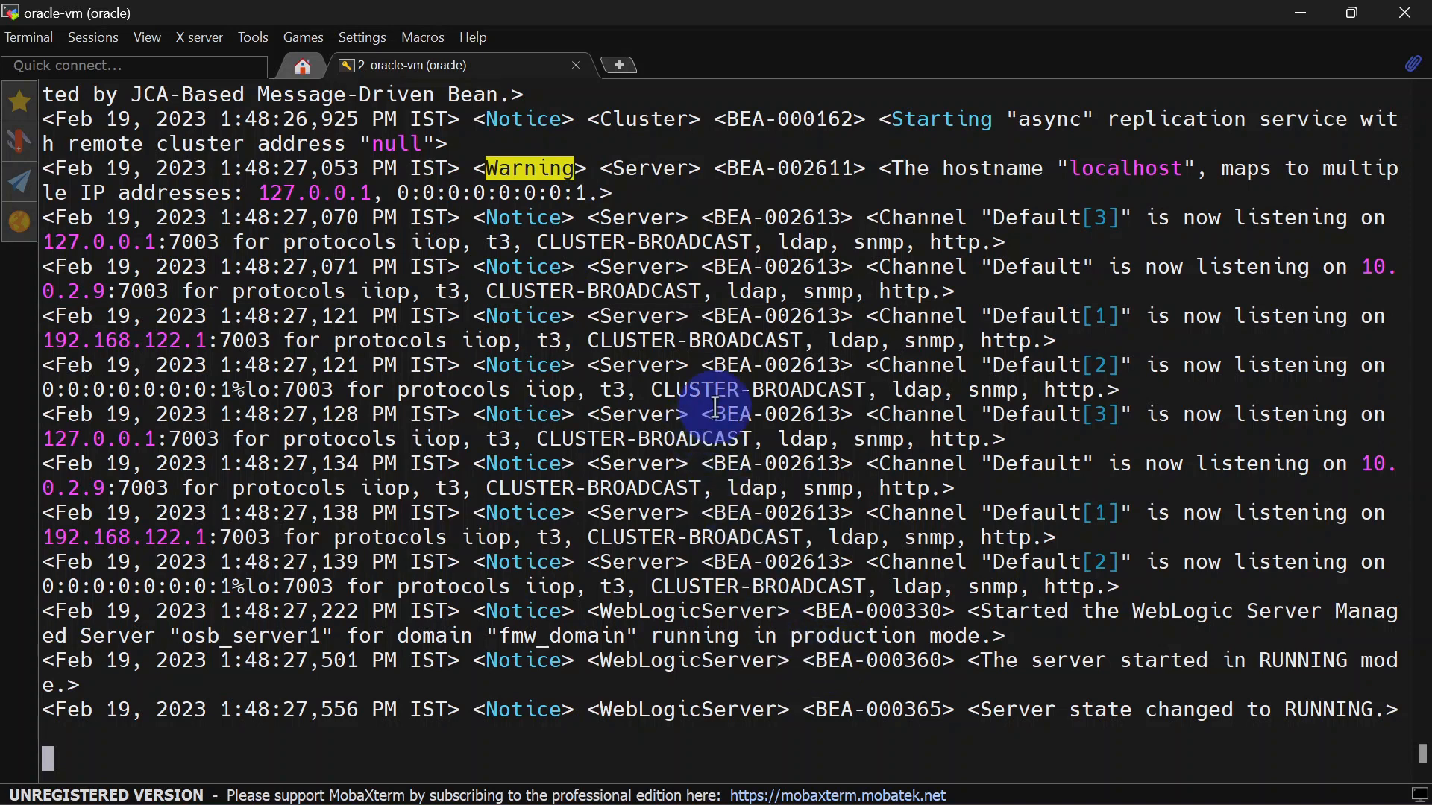
# - Examine the message IDs of the osb_server1.out entries, such as BEA-002613 and BEA-000330
pyautogui.moveTo(713, 418); pyautogui.dragTo(842, 414)
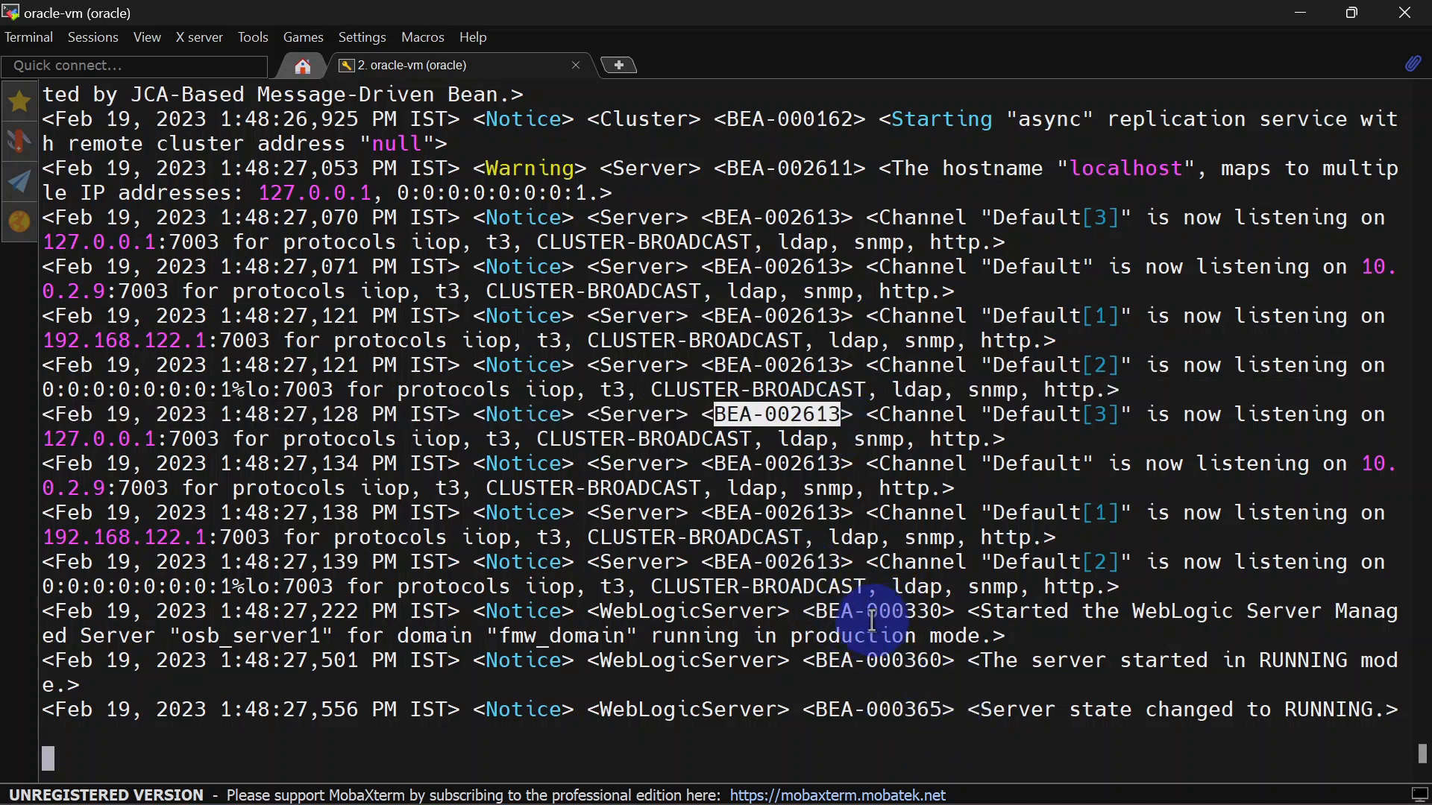
pyautogui.moveTo(869, 613); pyautogui.dragTo(943, 611)
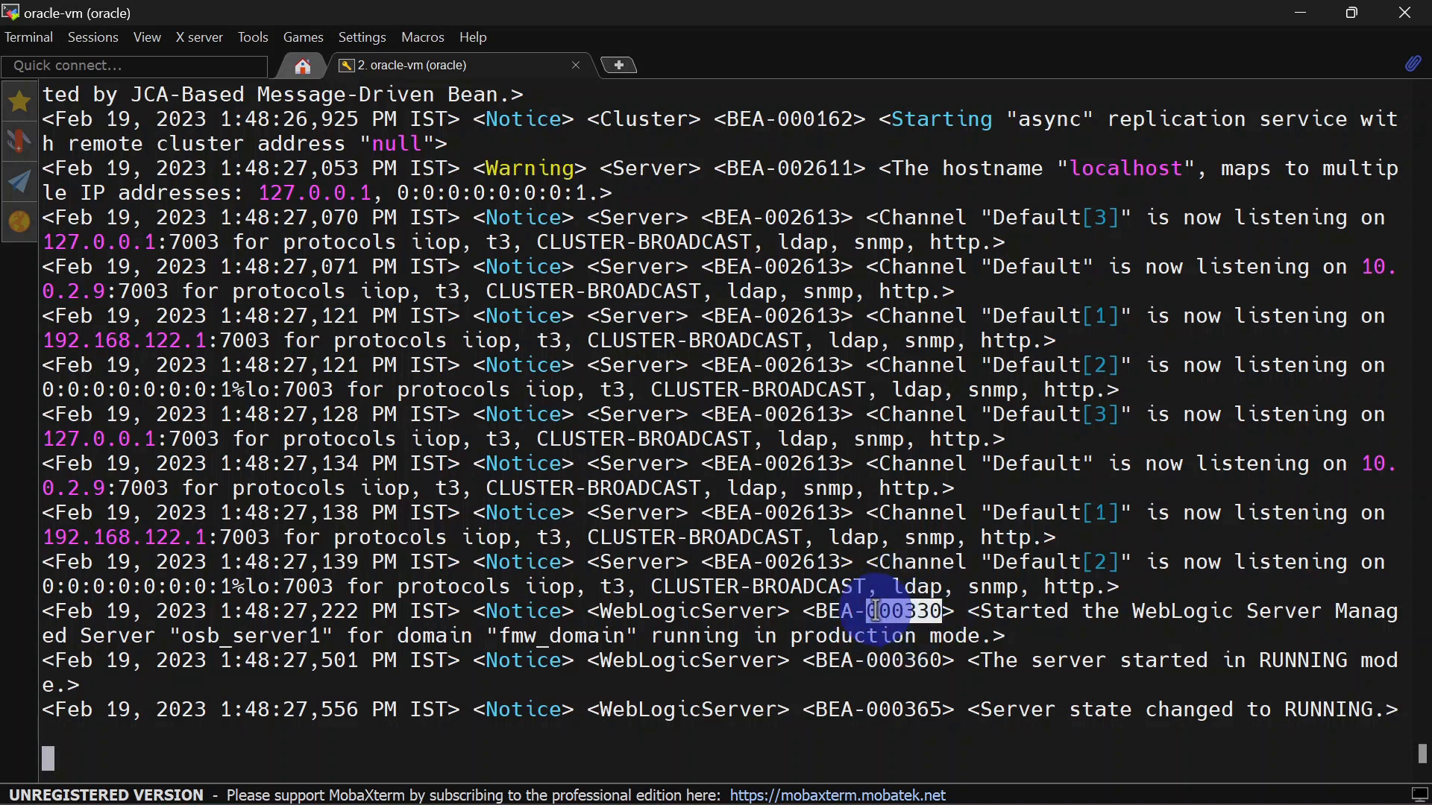
pyautogui.click(718, 366)
pyautogui.moveTo(718, 365); pyautogui.dragTo(841, 365)
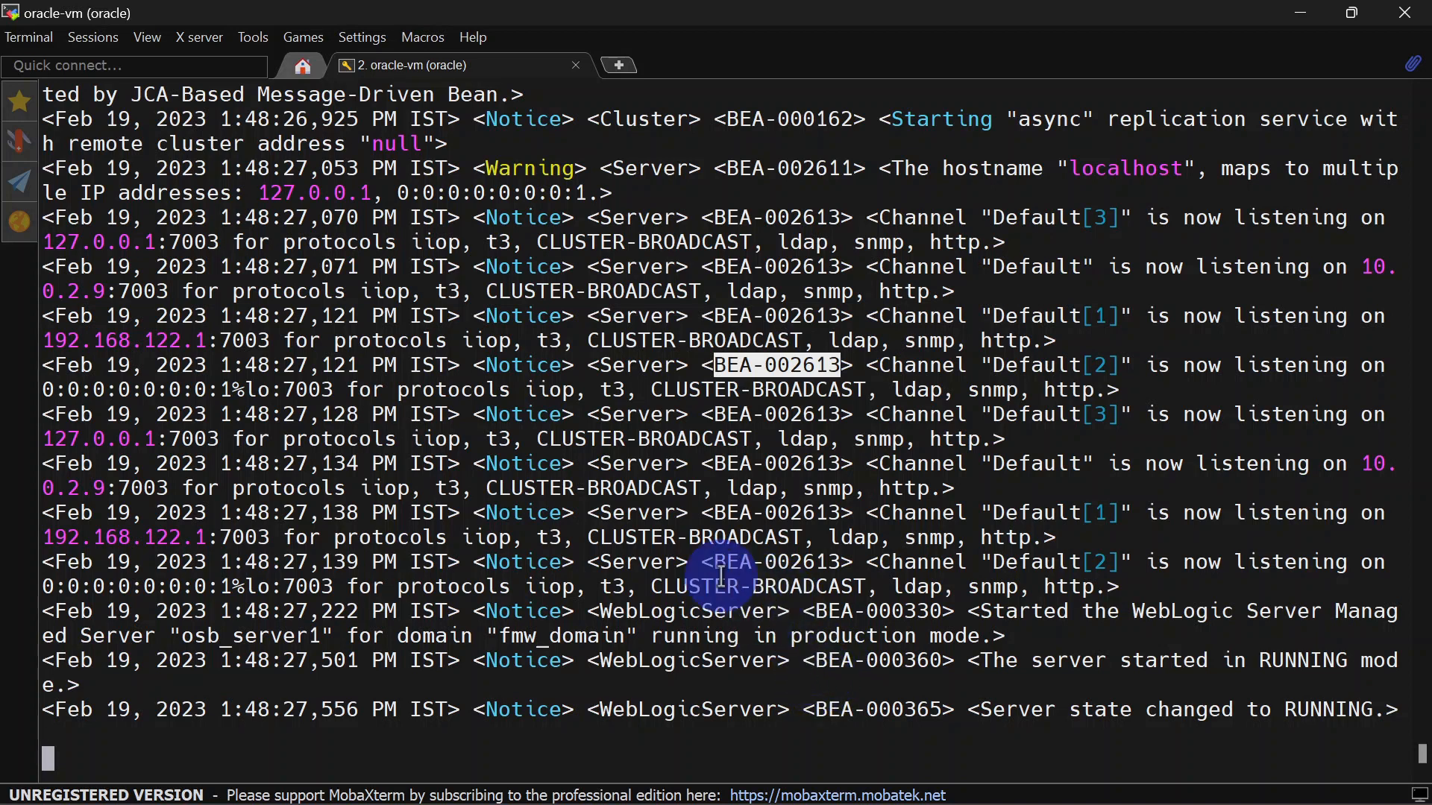
# - Switch to the Administration Console, lock the configuration for editing and create a log filter named osb_serverfilter in fmw_domain
pyautogui.hotkey('alt', 'Tab')
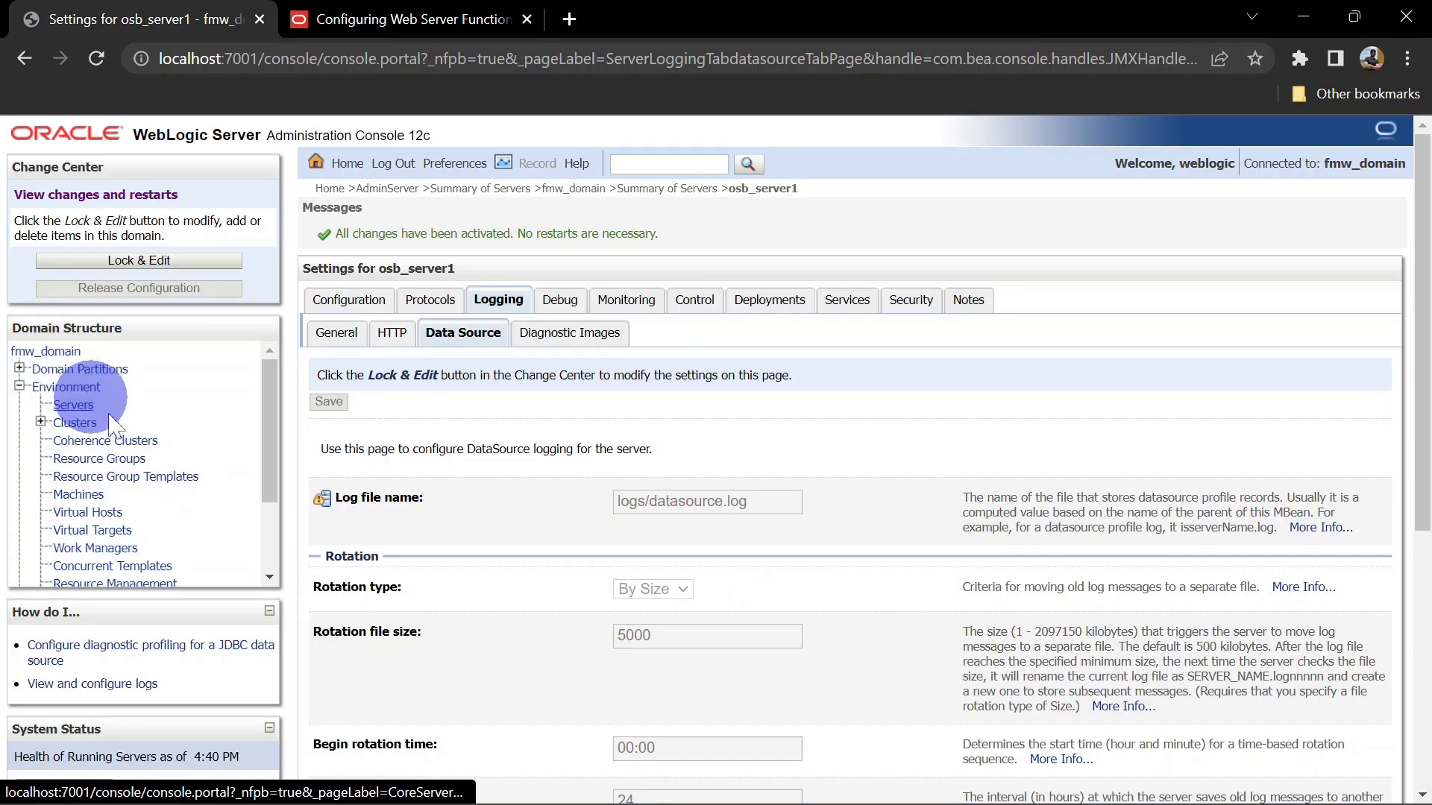
pyautogui.click(58, 358)
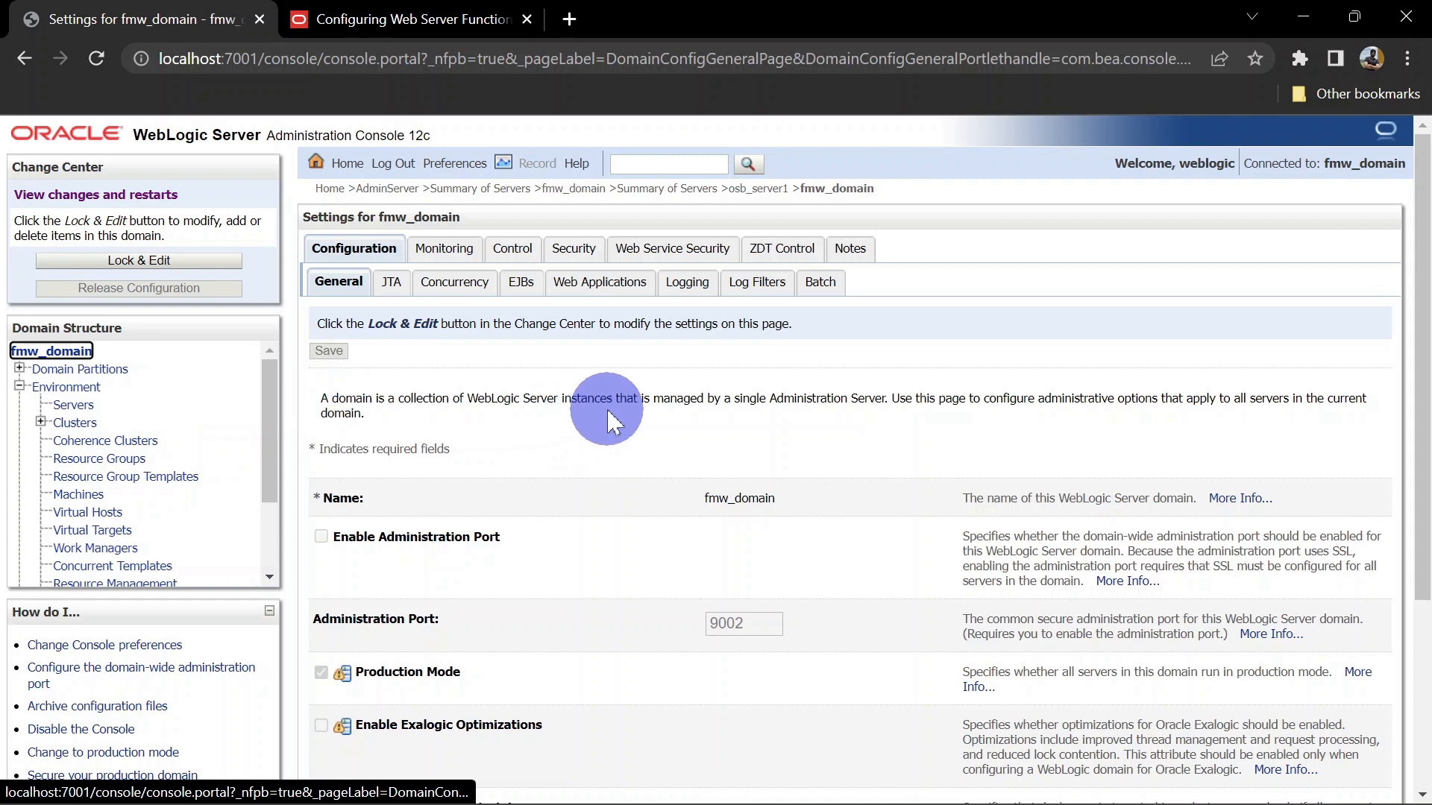
pyautogui.click(757, 291)
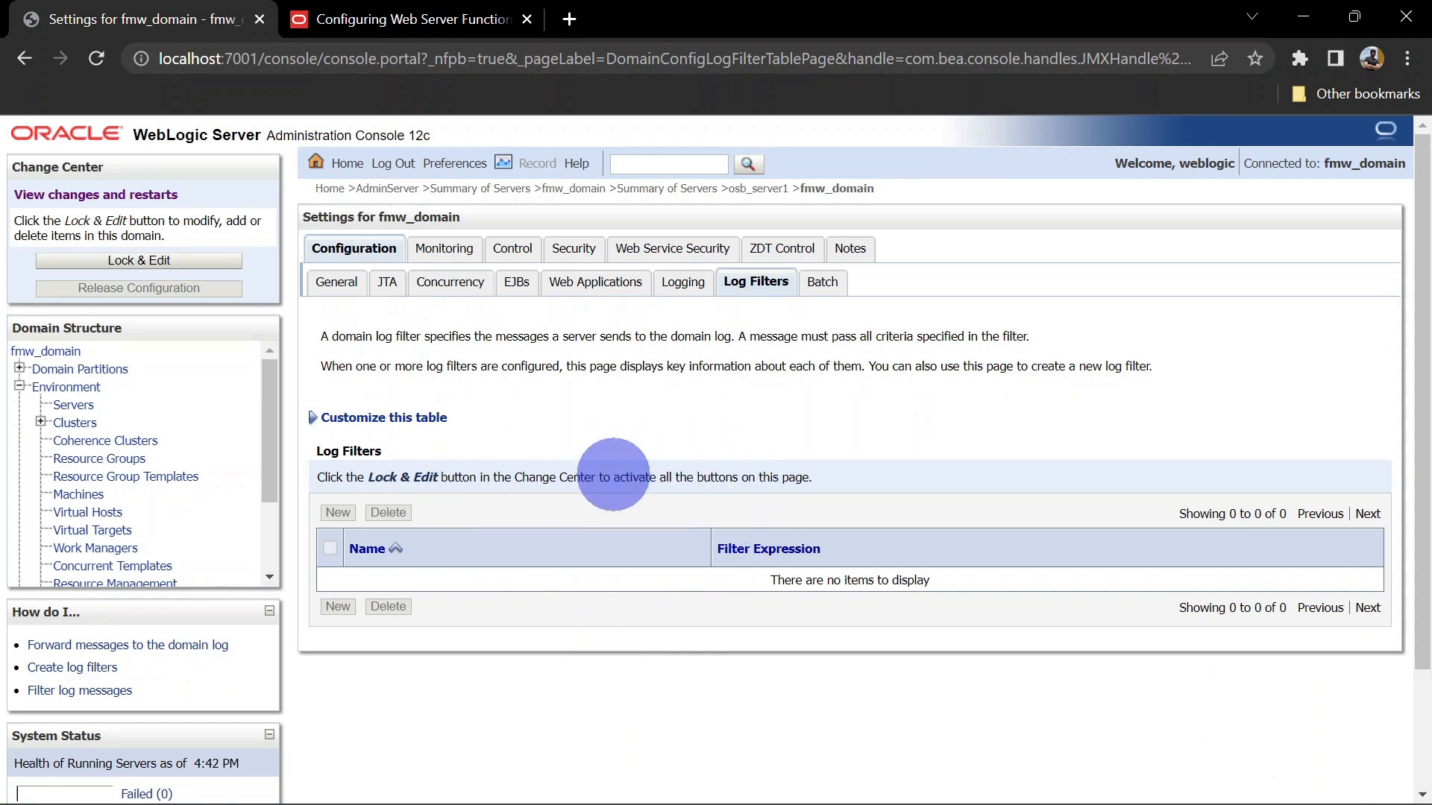
pyautogui.click(170, 264)
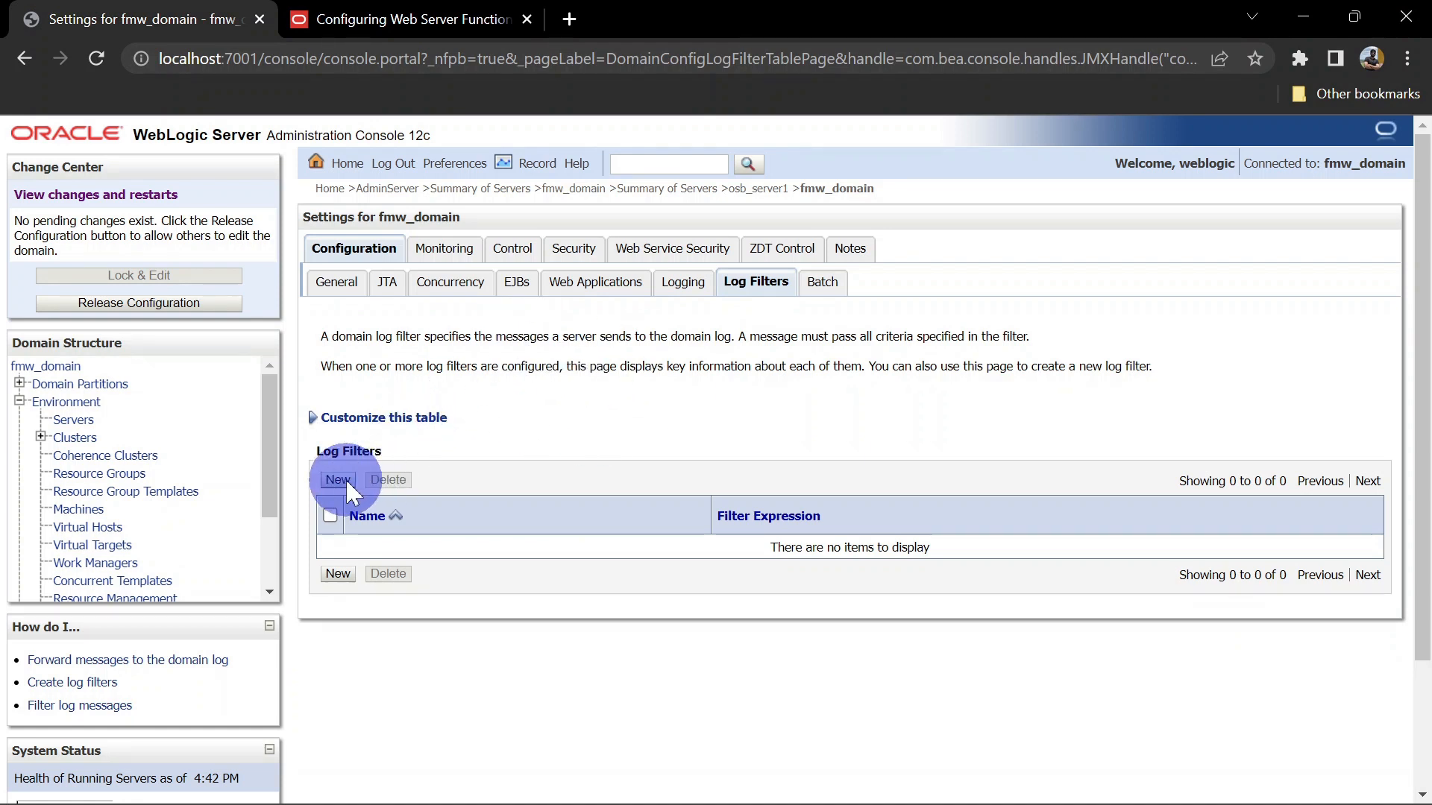
pyautogui.click(338, 480)
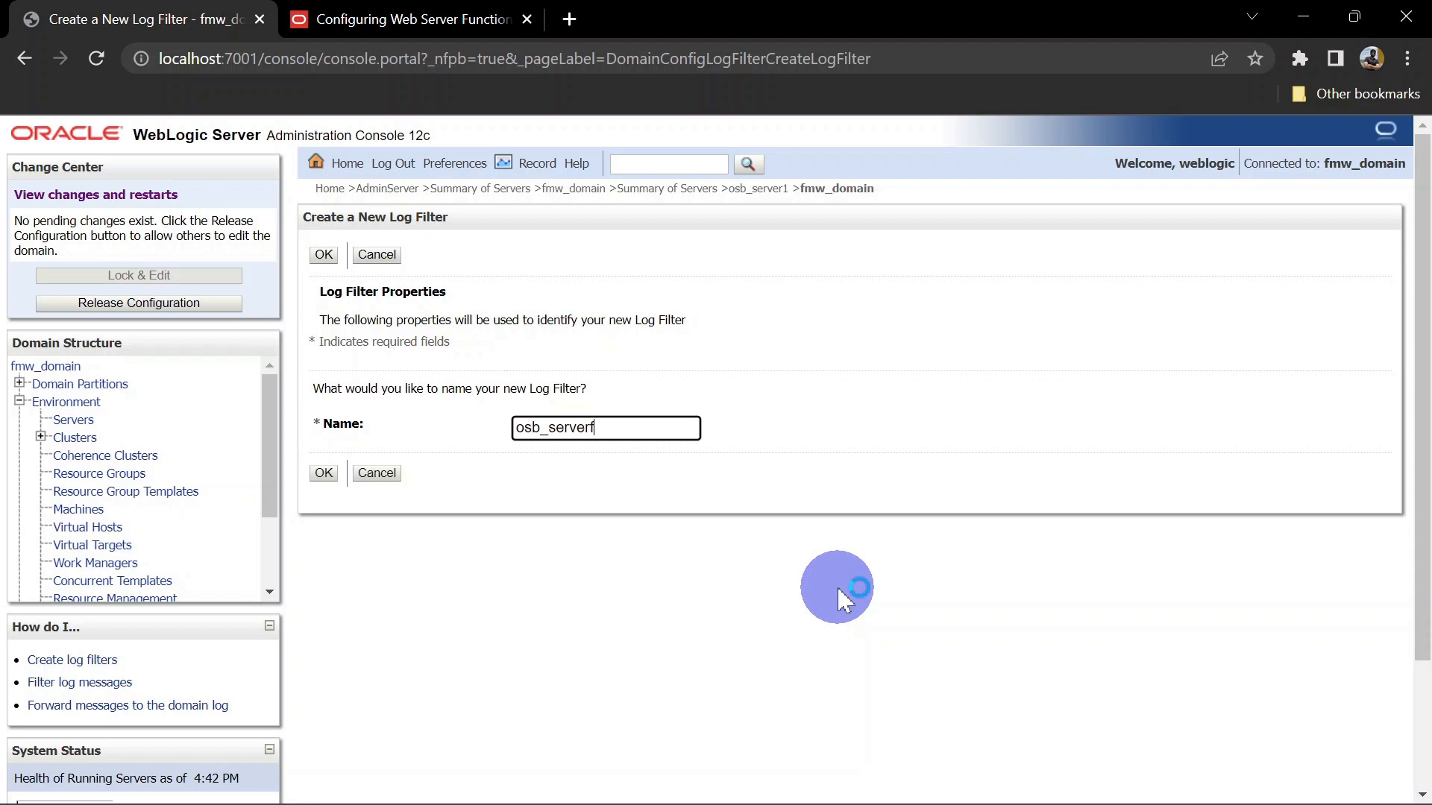
pyautogui.click(325, 476)
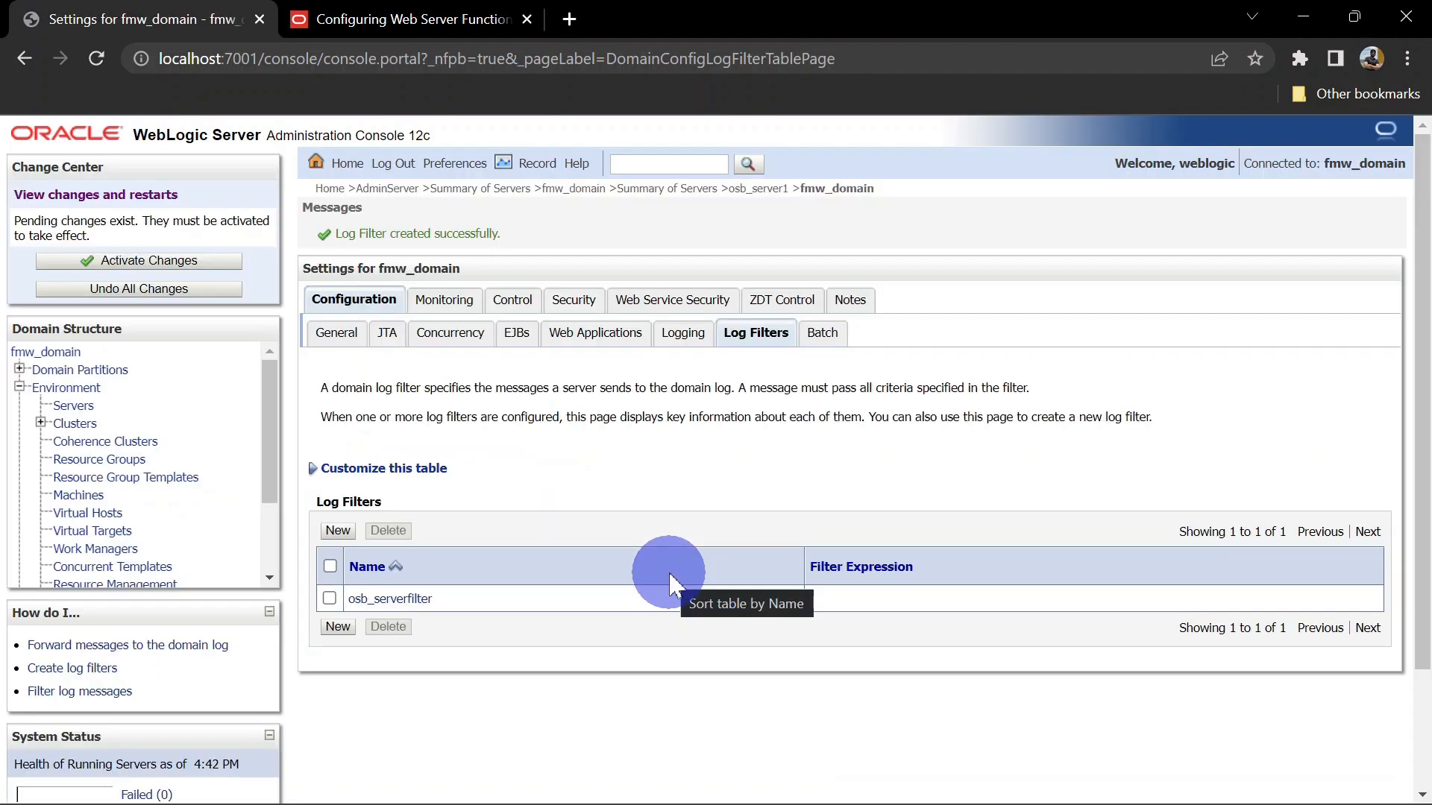
# - Open the osb_serverfilter log filter and start a new expression with MSGID as its message attribute
pyautogui.scroll(-3, 574, 485)
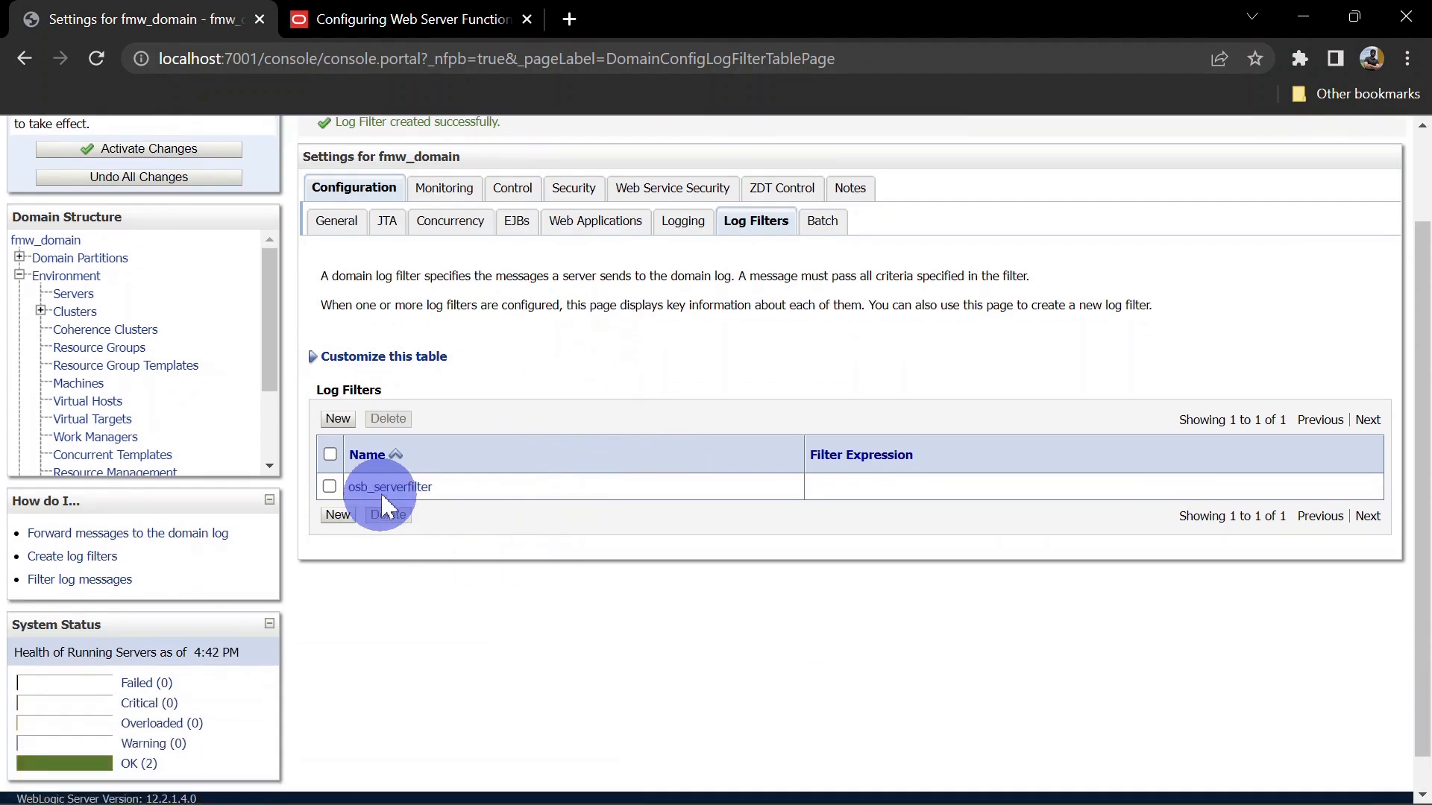
pyautogui.click(390, 489)
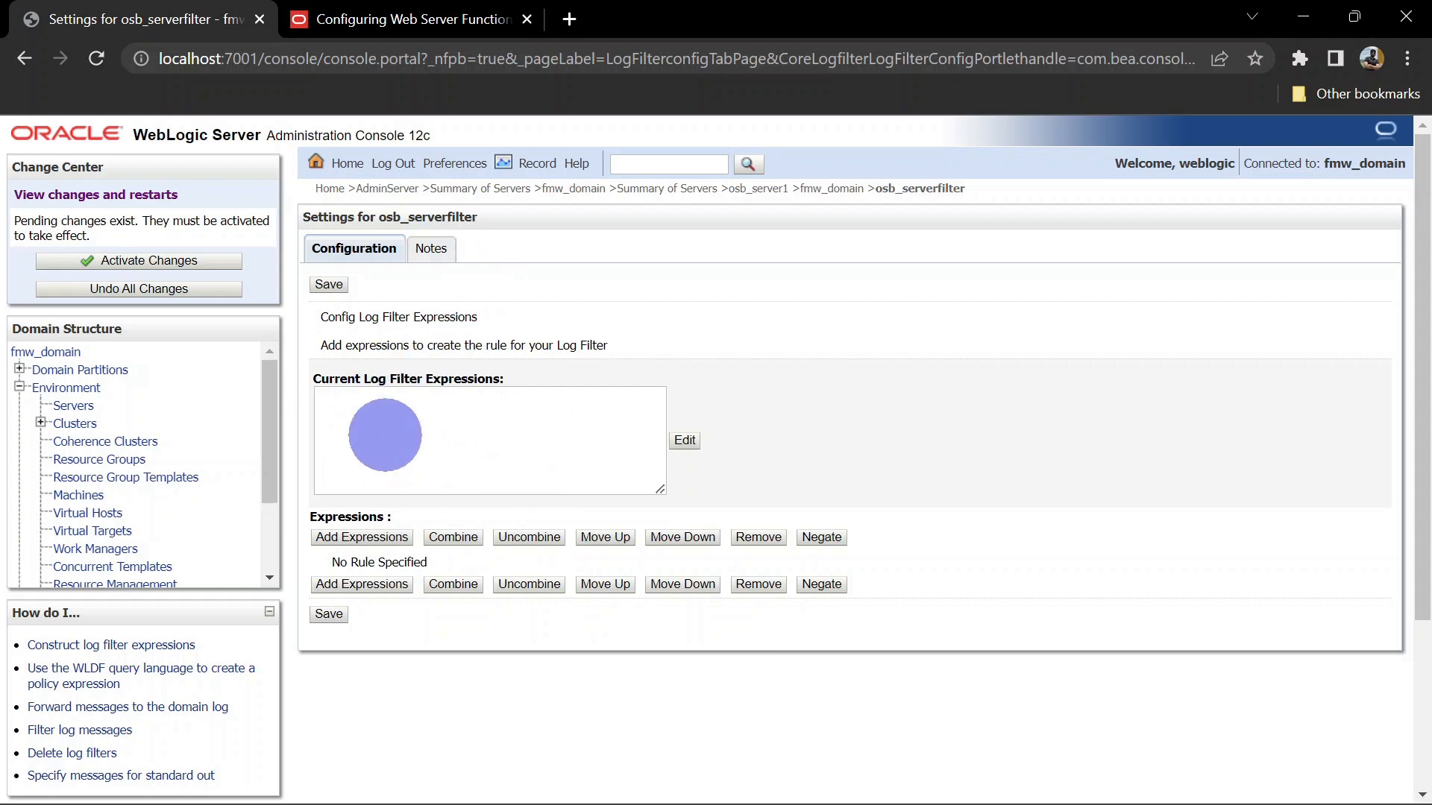
pyautogui.click(353, 539)
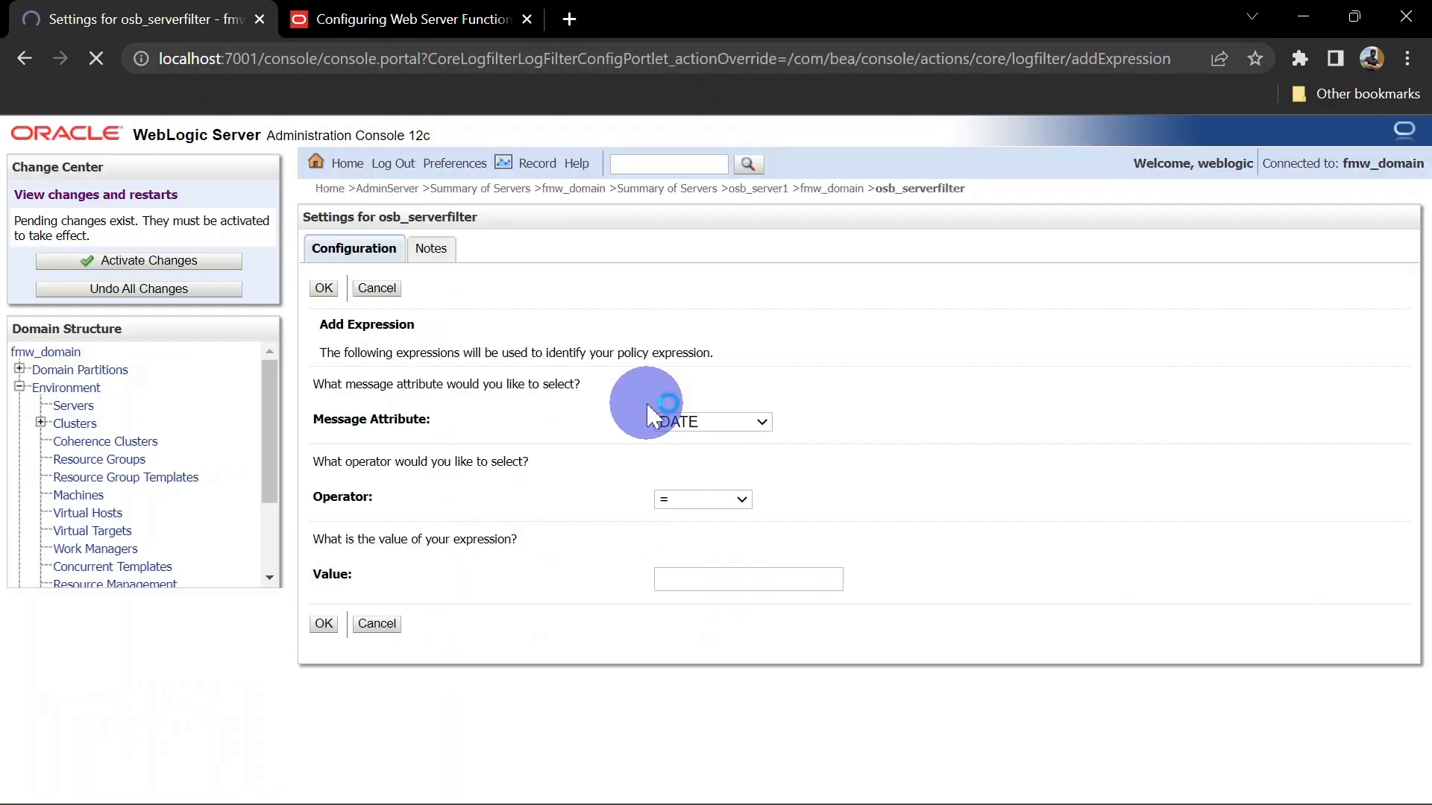
pyautogui.click(718, 425)
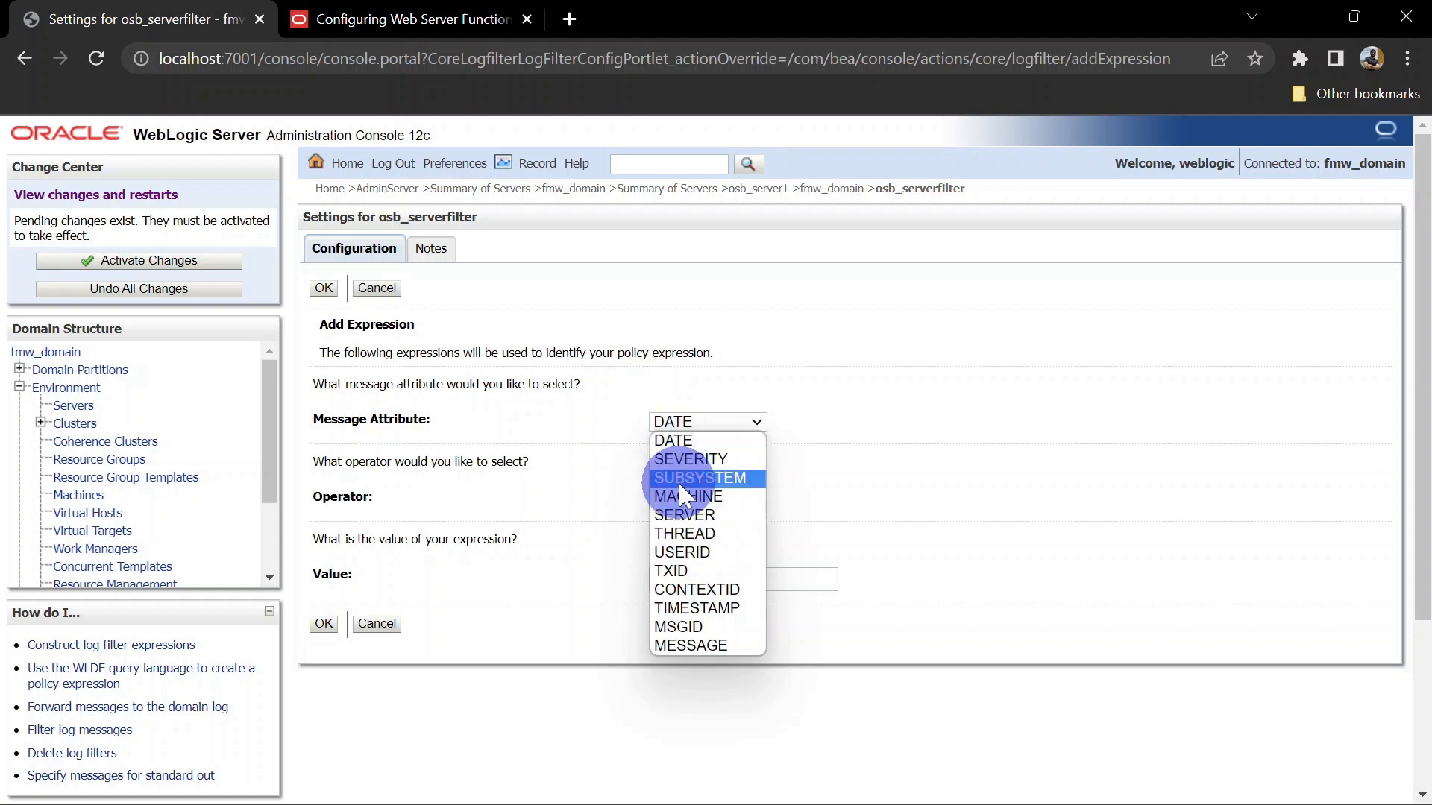
pyautogui.click(705, 628)
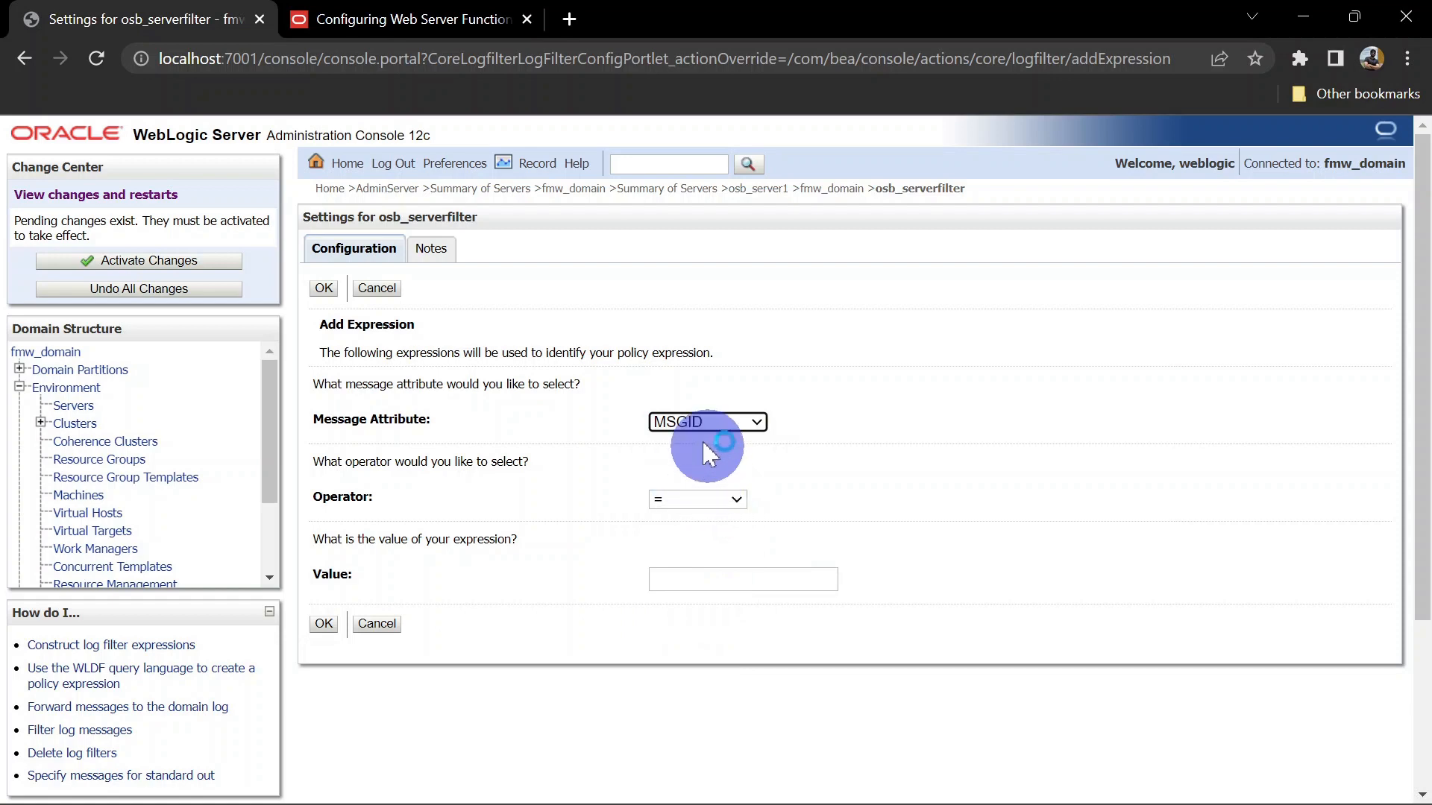
# - Copy the message ID BEA-002613 from the terminal log into the expression's value, then save the filter and activate the changes
pyautogui.click(708, 579)
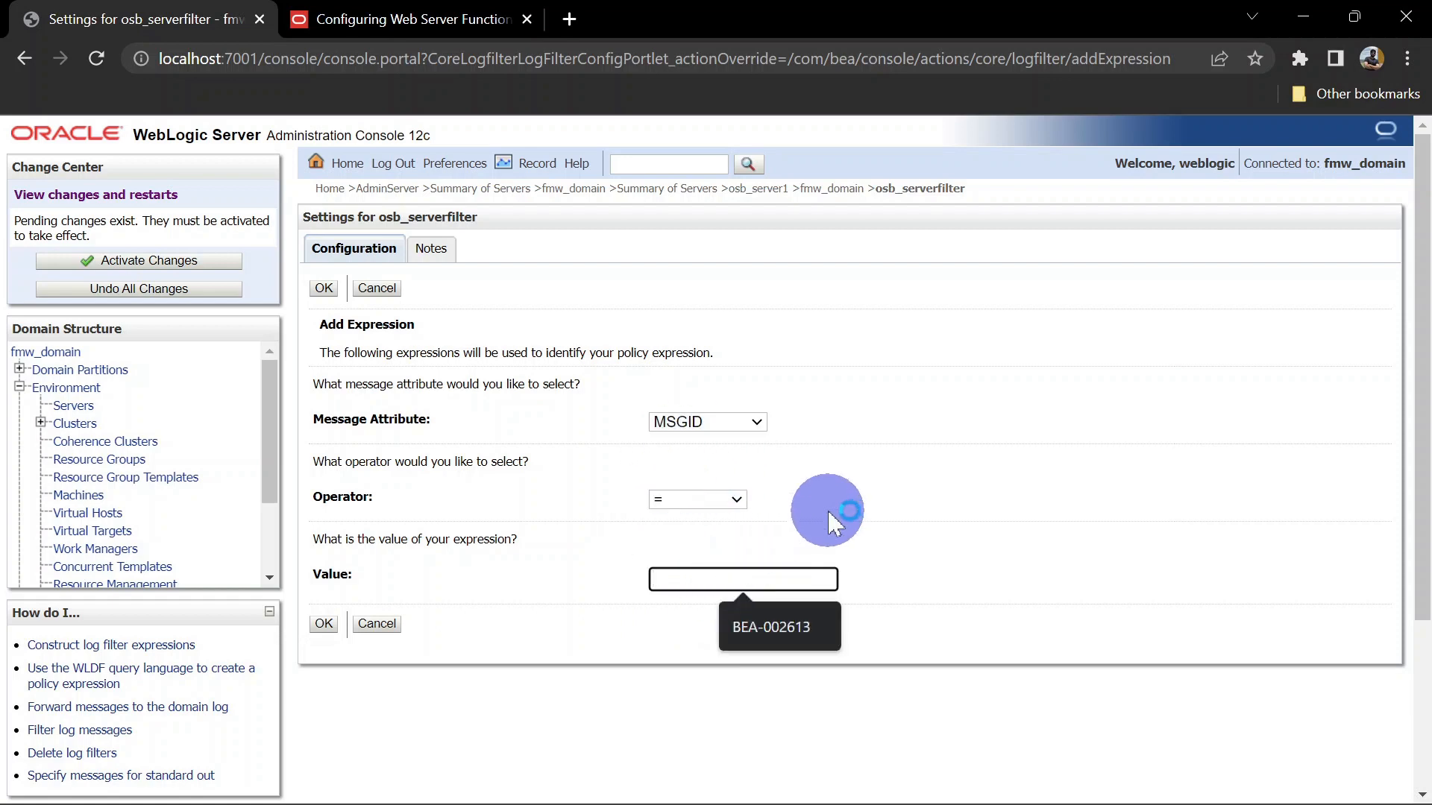
pyautogui.hotkey('alt', 'Tab')
pyautogui.click(712, 366)
pyautogui.moveTo(716, 365); pyautogui.dragTo(841, 361)
pyautogui.hotkey('ctrl', 'c')
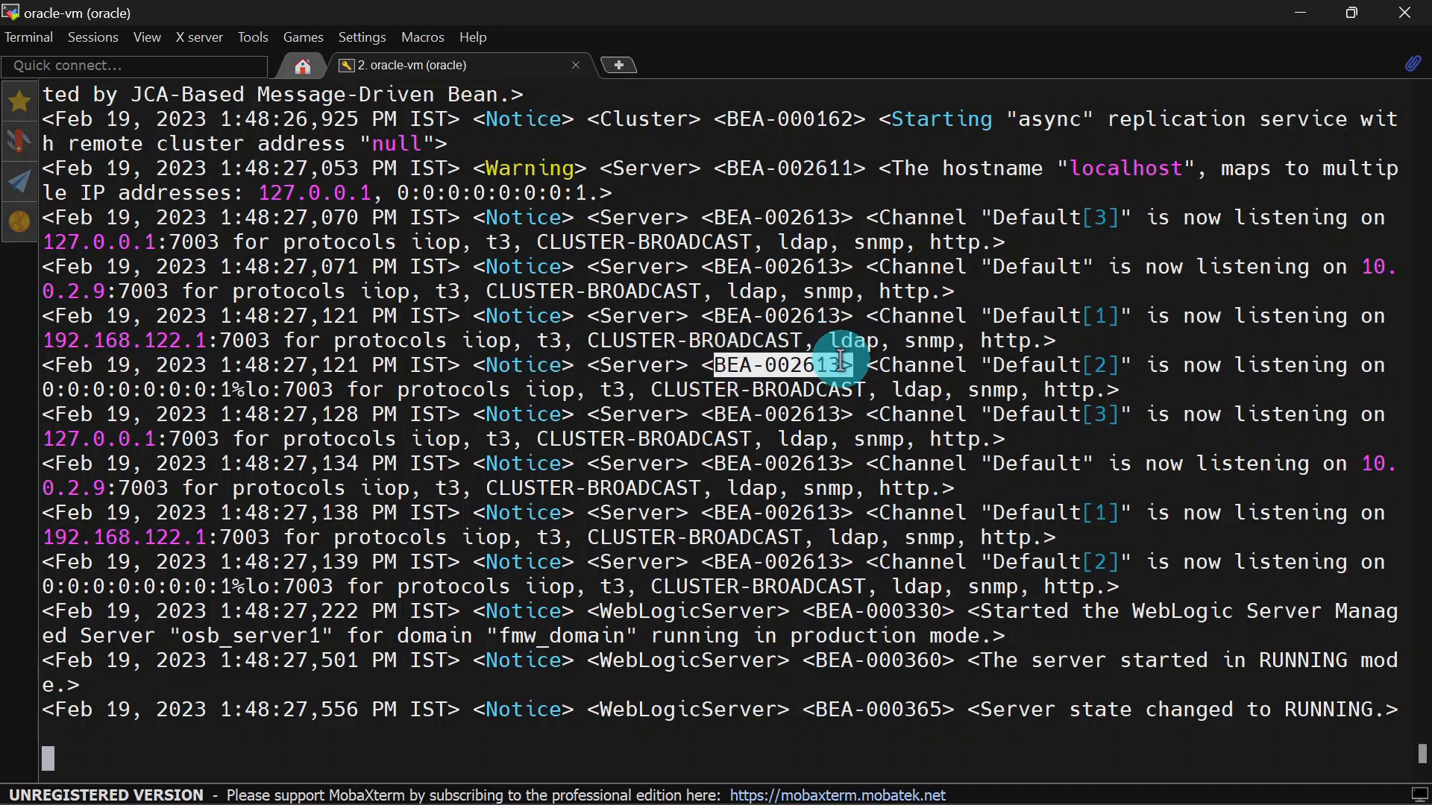
pyautogui.hotkey('alt', 'Tab')
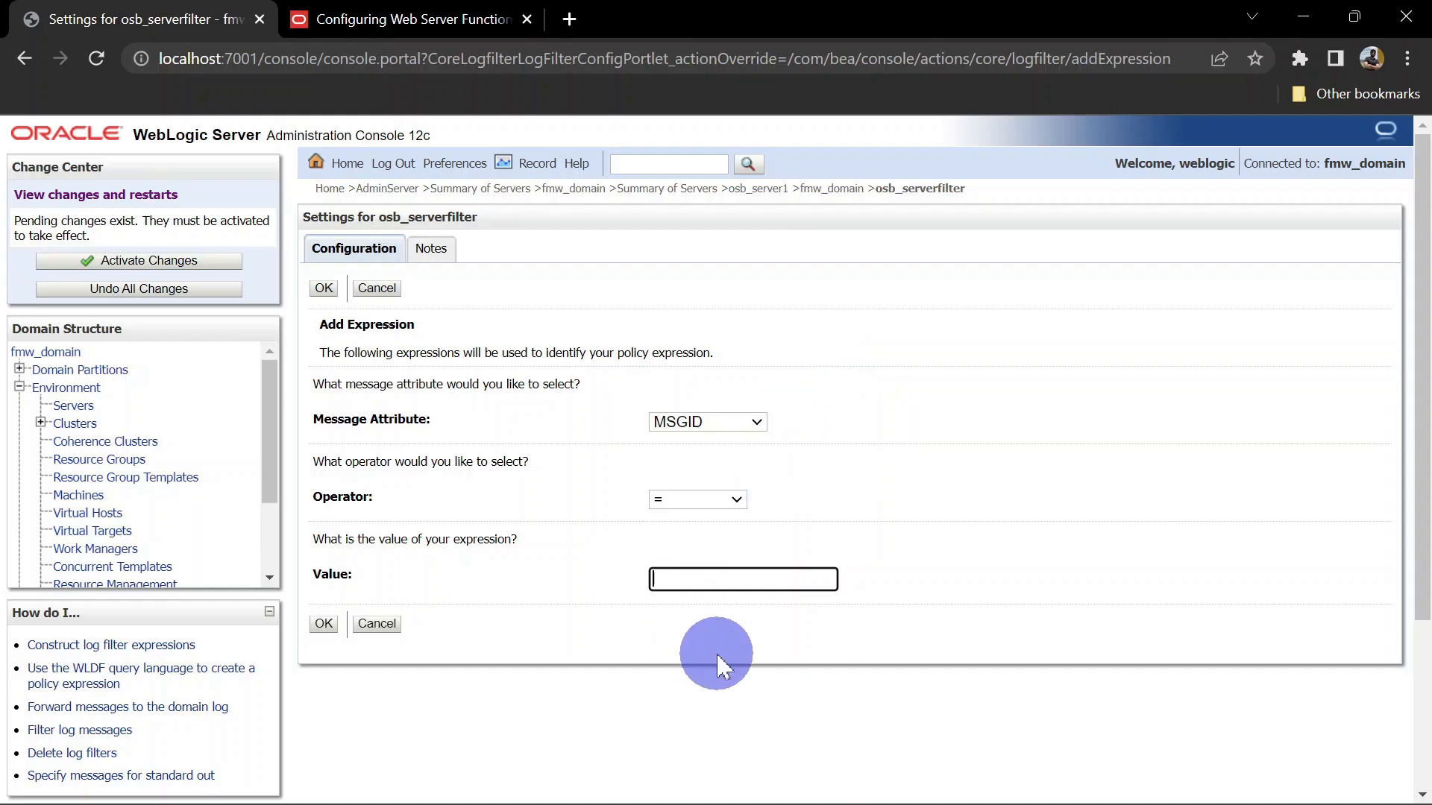
pyautogui.hotkey('ctrl', 'v')
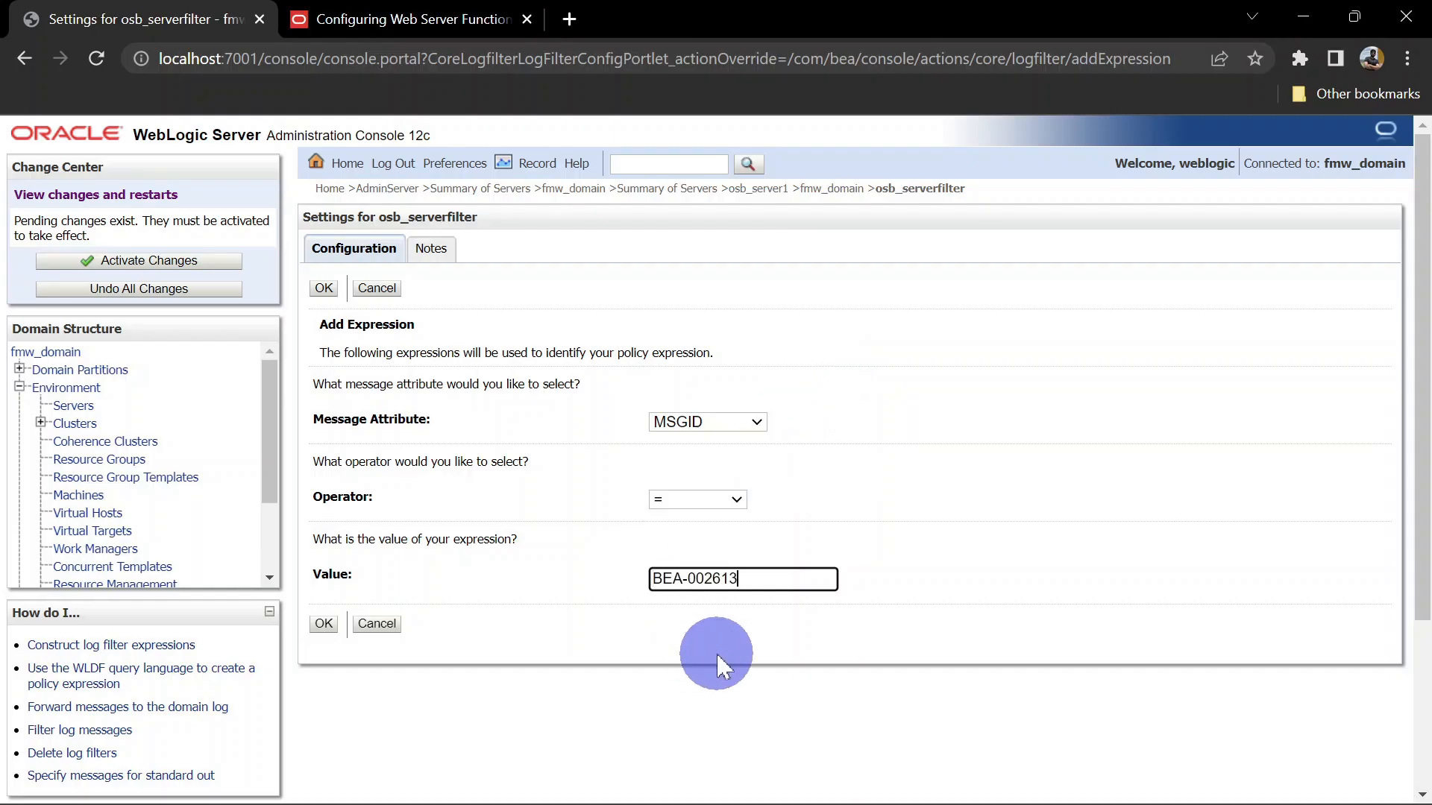
pyautogui.click(325, 624)
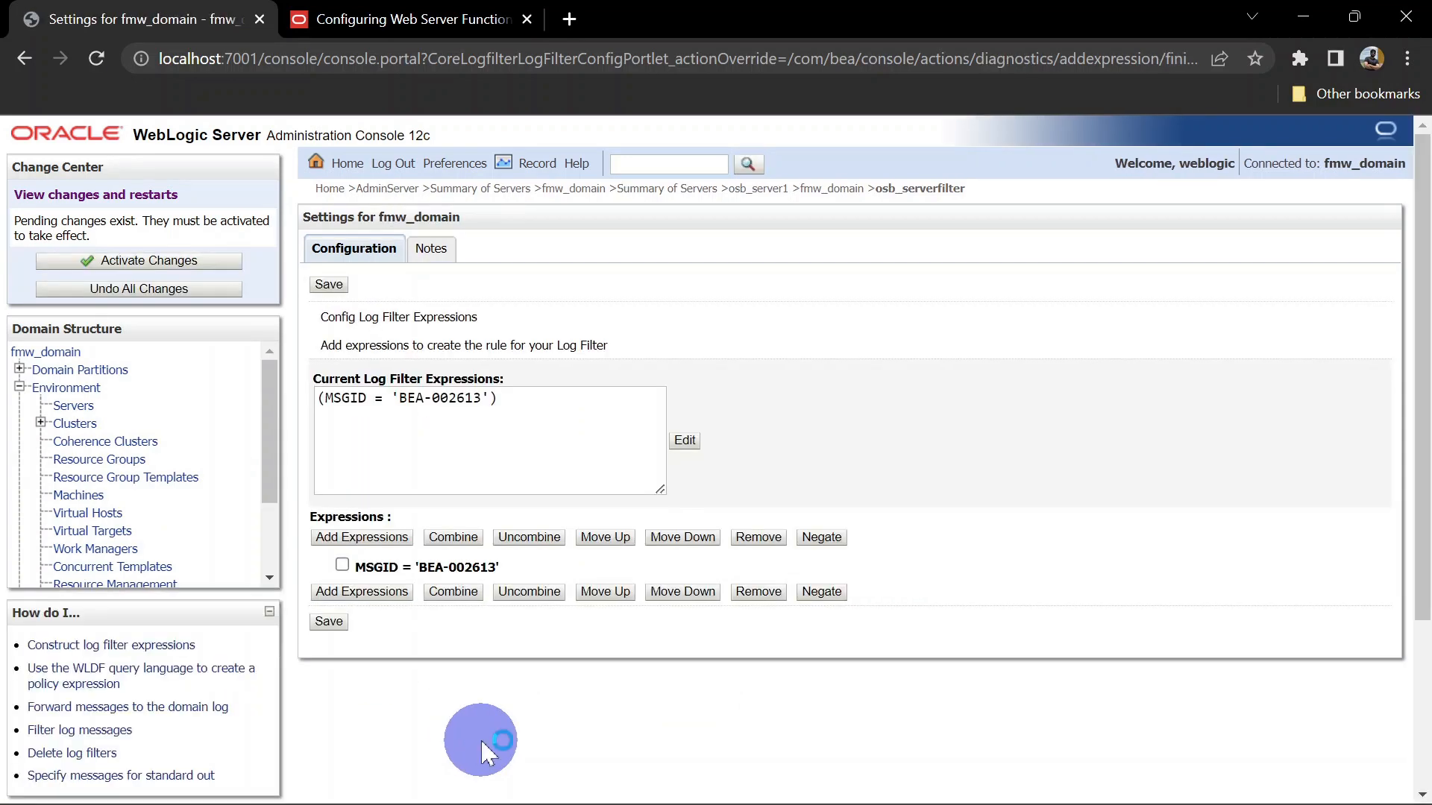
pyautogui.click(329, 621)
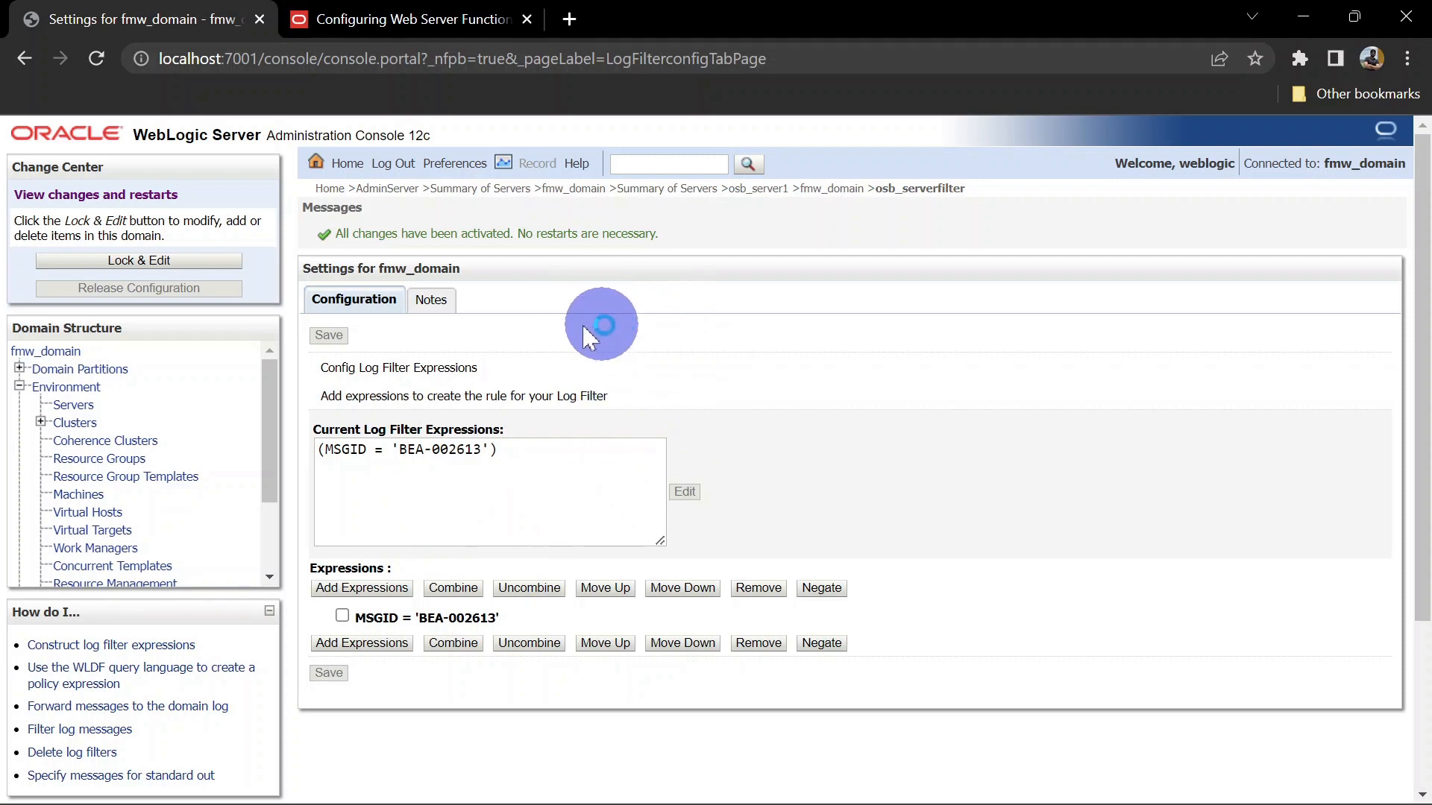
# - Lock the configuration and open the general logging settings of osb_server1 with the advanced options expanded
pyautogui.click(75, 405)
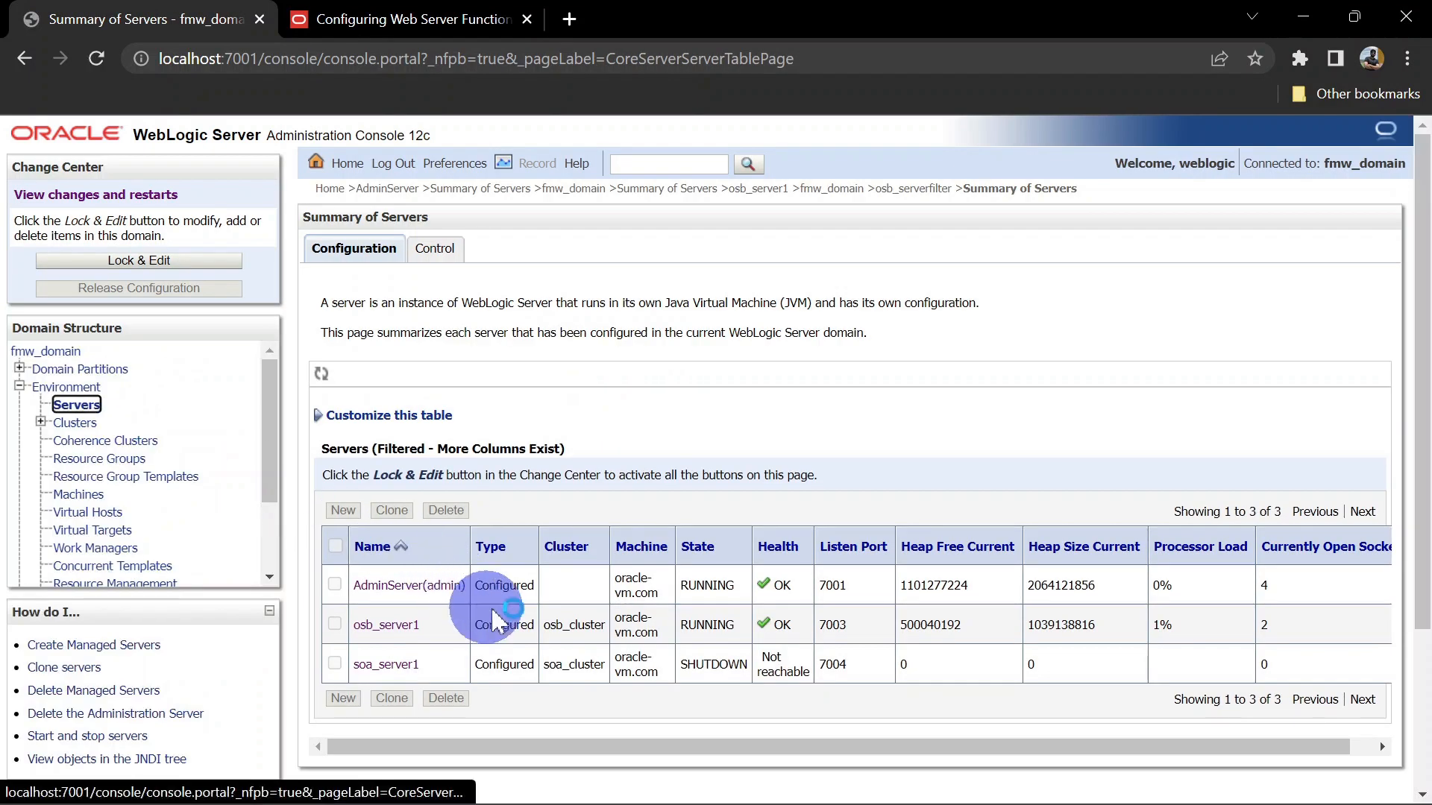
pyautogui.click(384, 626)
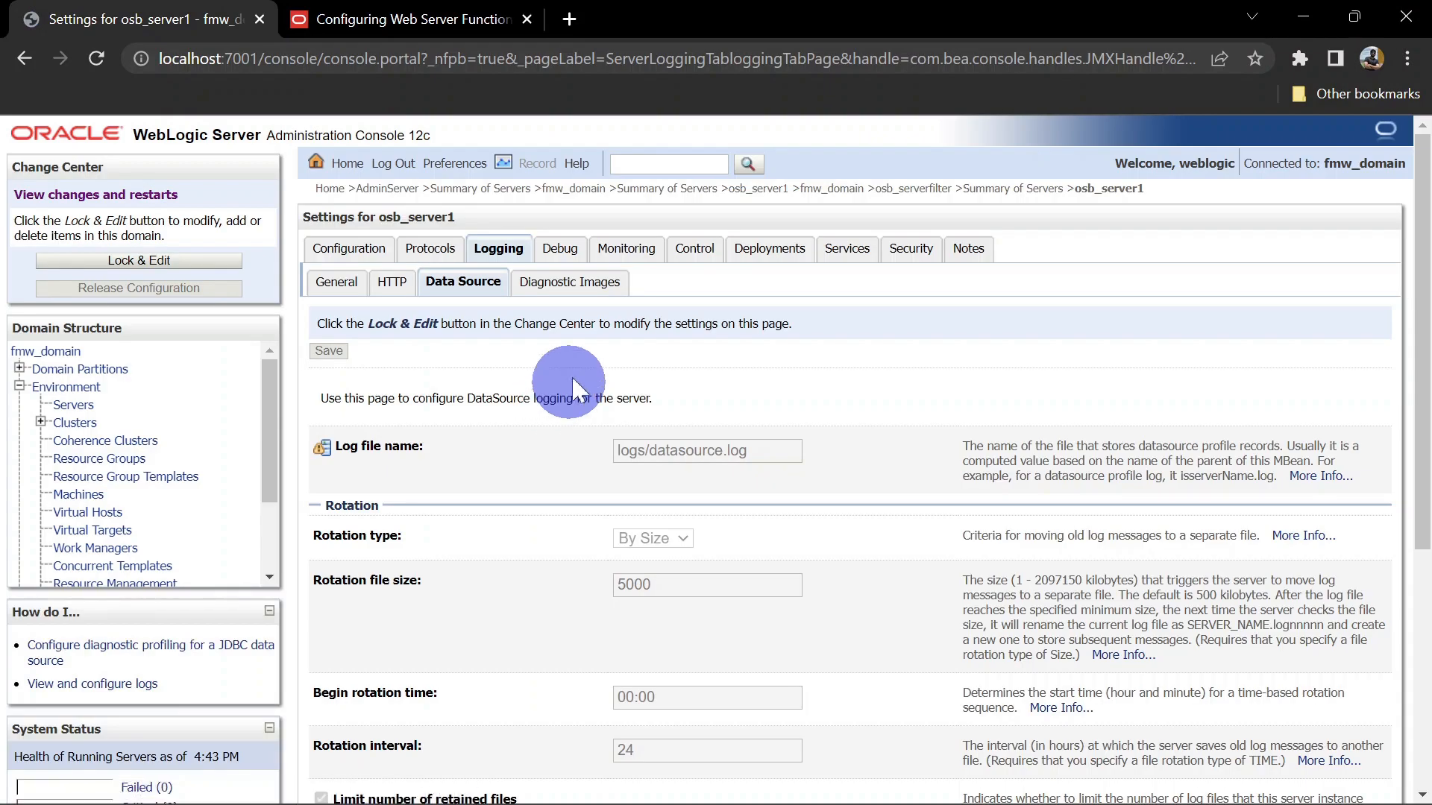
pyautogui.click(235, 261)
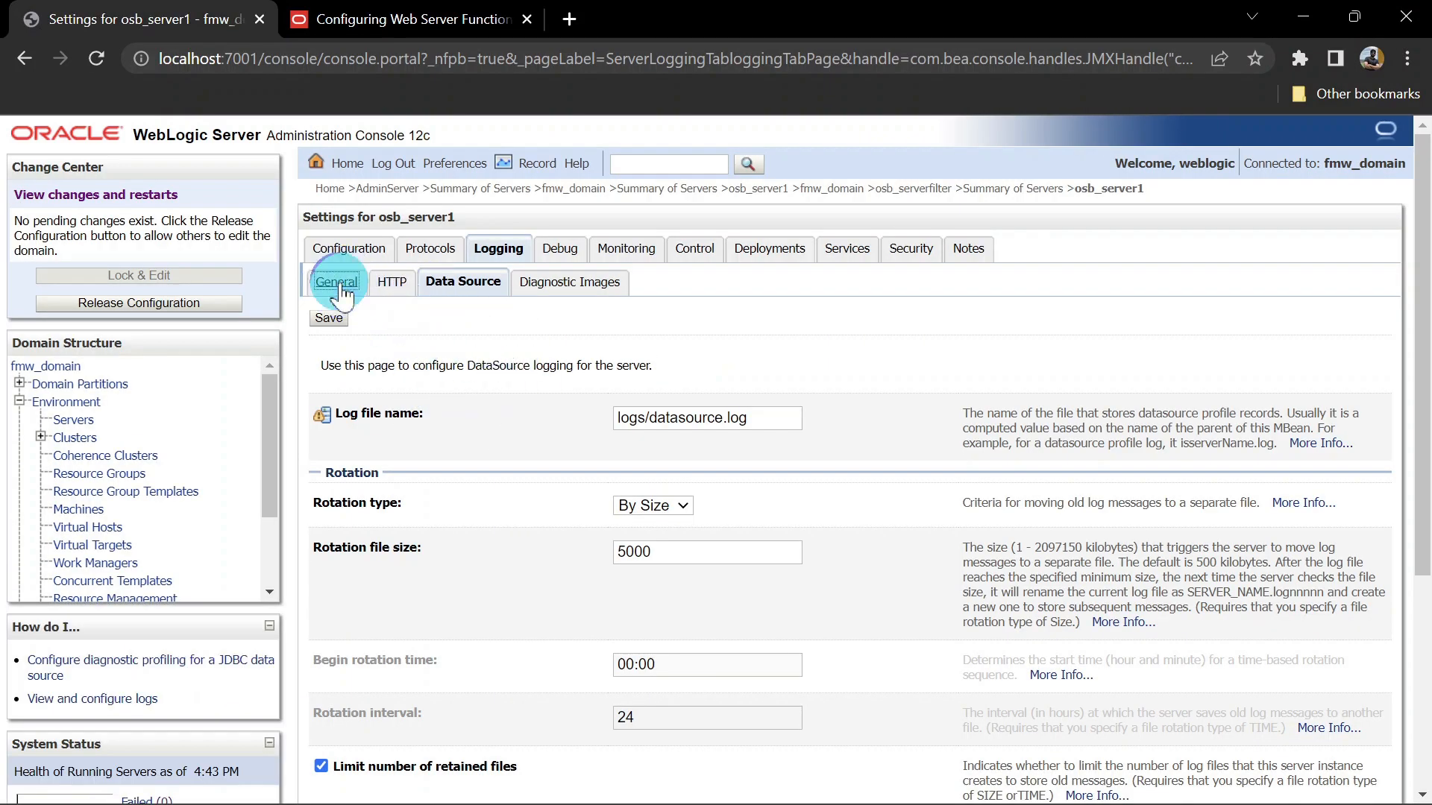
pyautogui.click(337, 283)
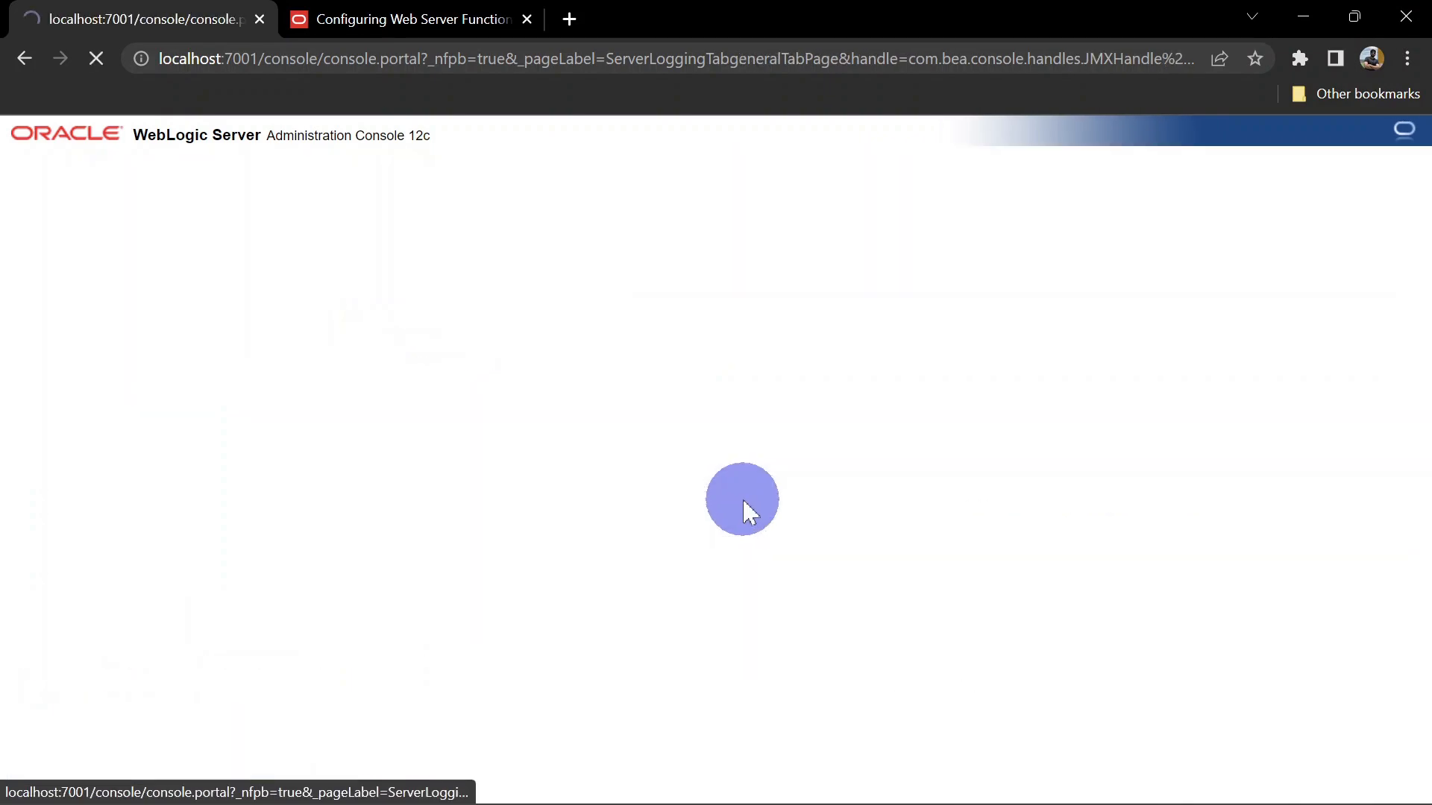
pyautogui.scroll(-5, 741, 498)
pyautogui.click(369, 680)
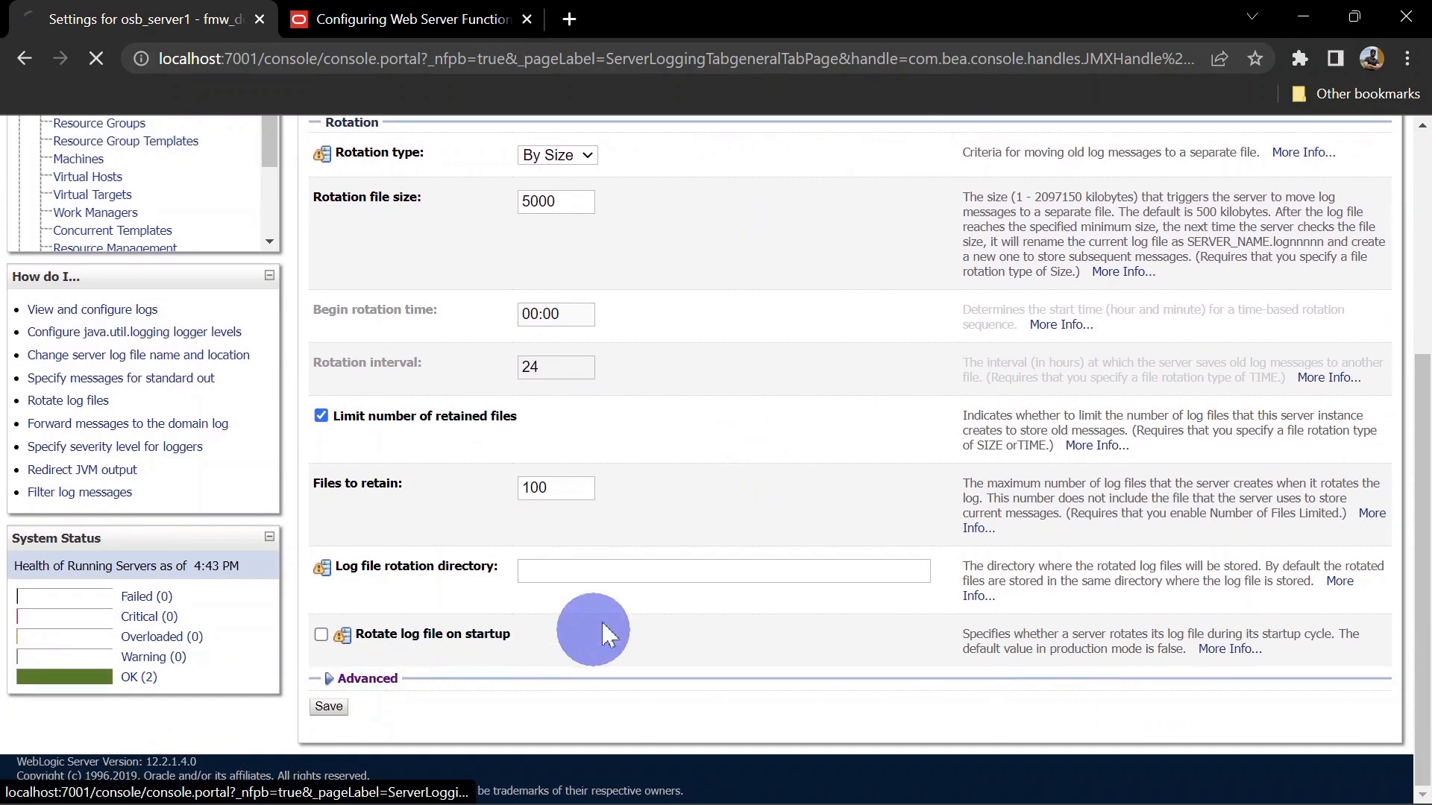
# - Set the standard out filter of osb_server1 to osb_serverfilter
pyautogui.scroll(-2, 659, 399)
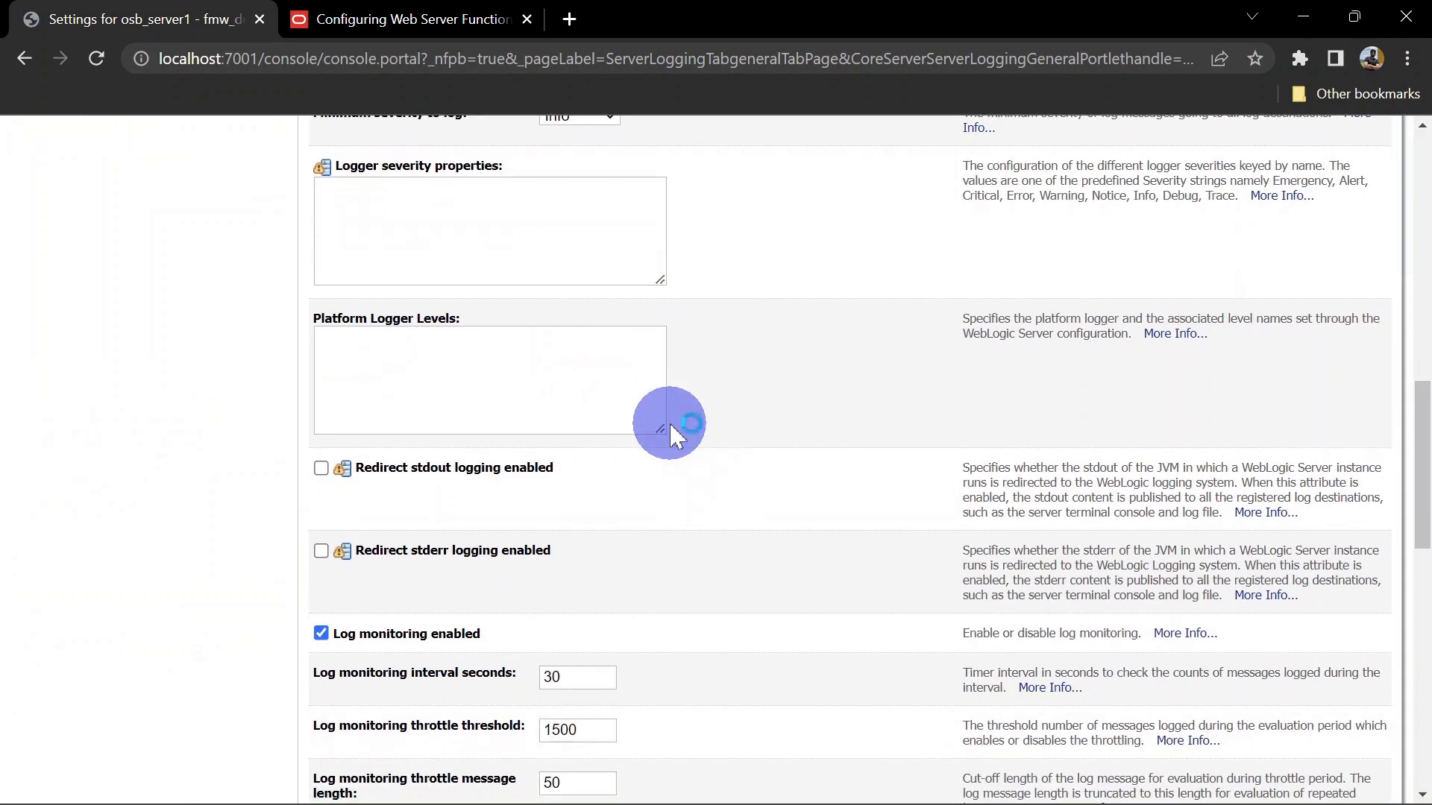
pyautogui.scroll(-8, 669, 422)
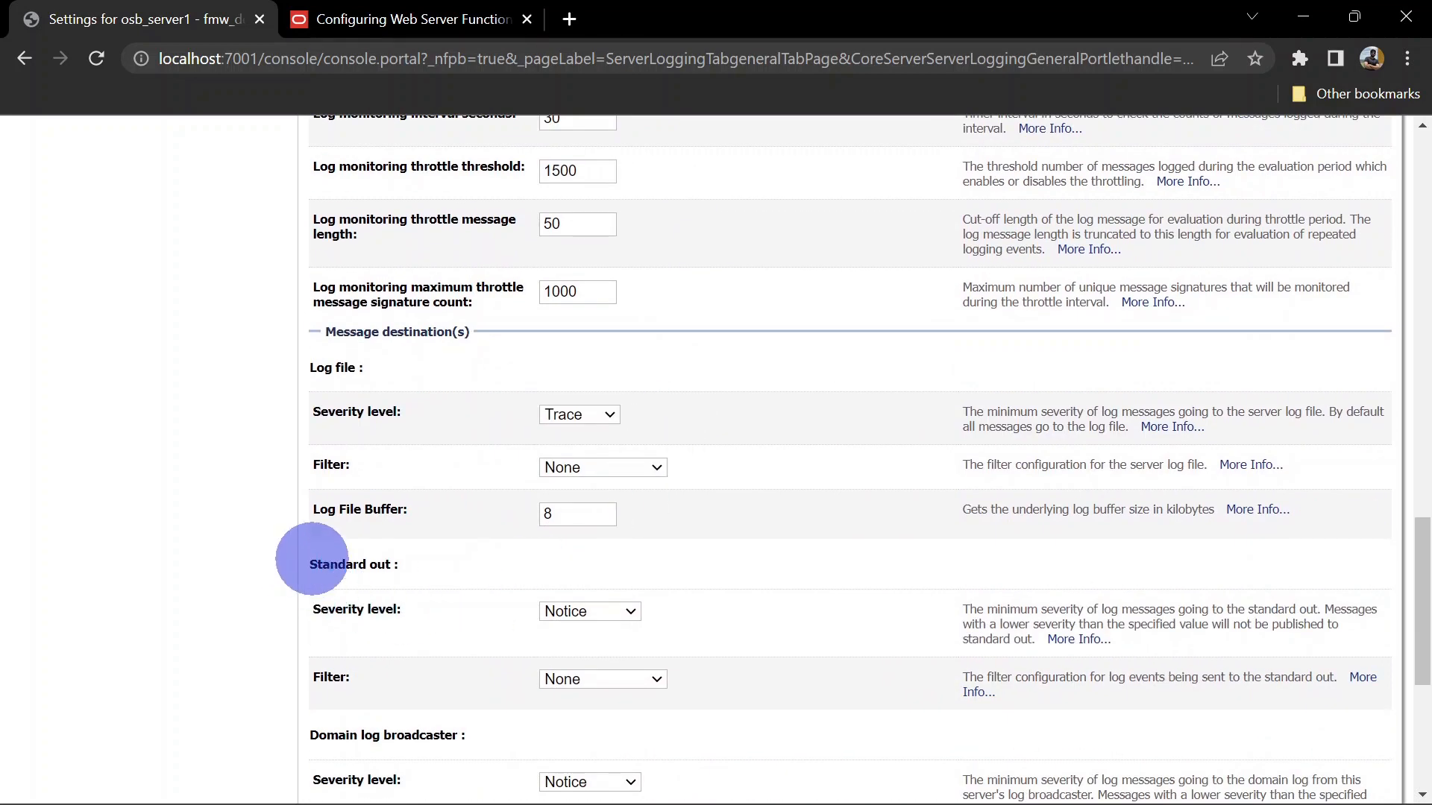
pyautogui.doubleClick(362, 565)
pyautogui.moveTo(362, 563); pyautogui.dragTo(397, 564)
pyautogui.scroll(-2, 425, 560)
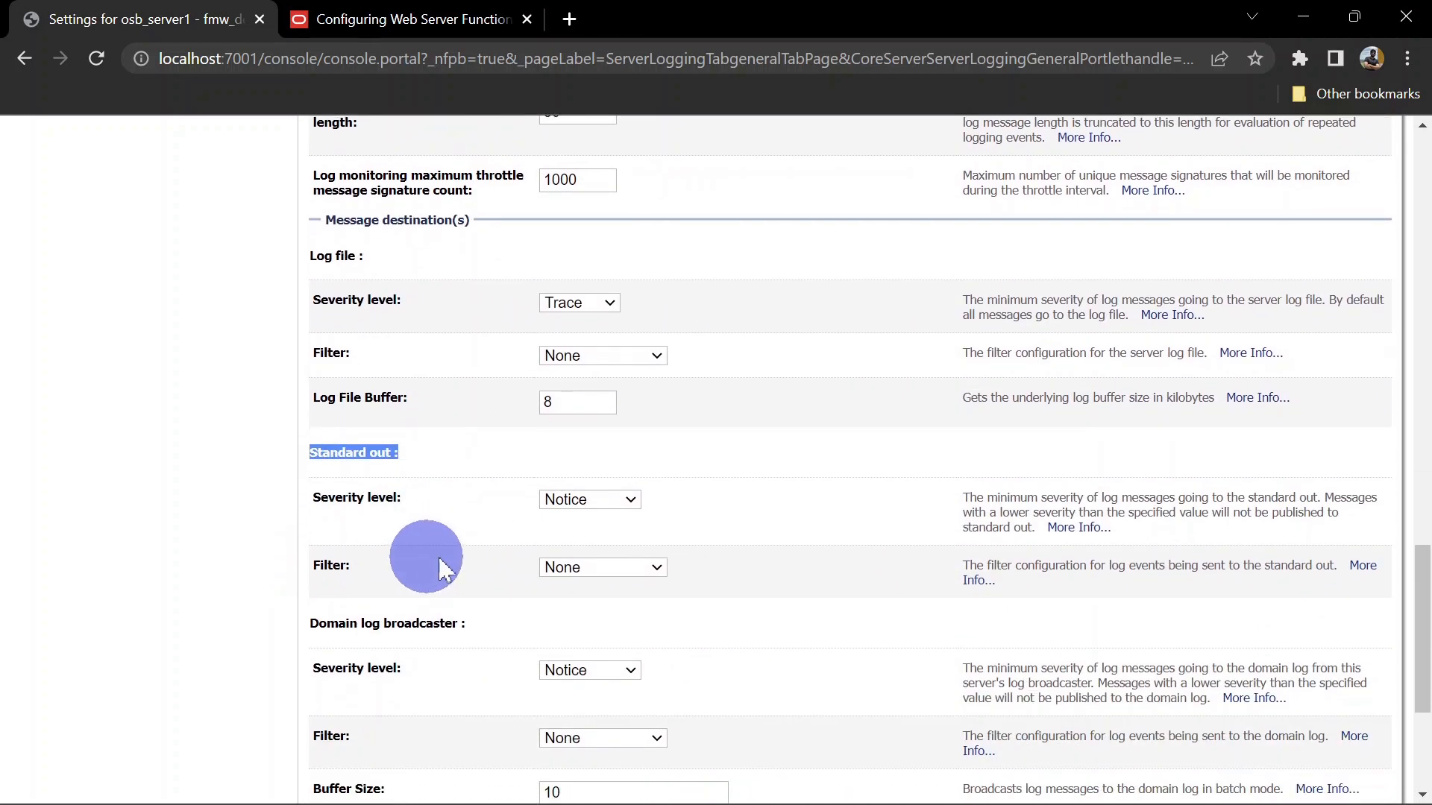
pyautogui.click(603, 564)
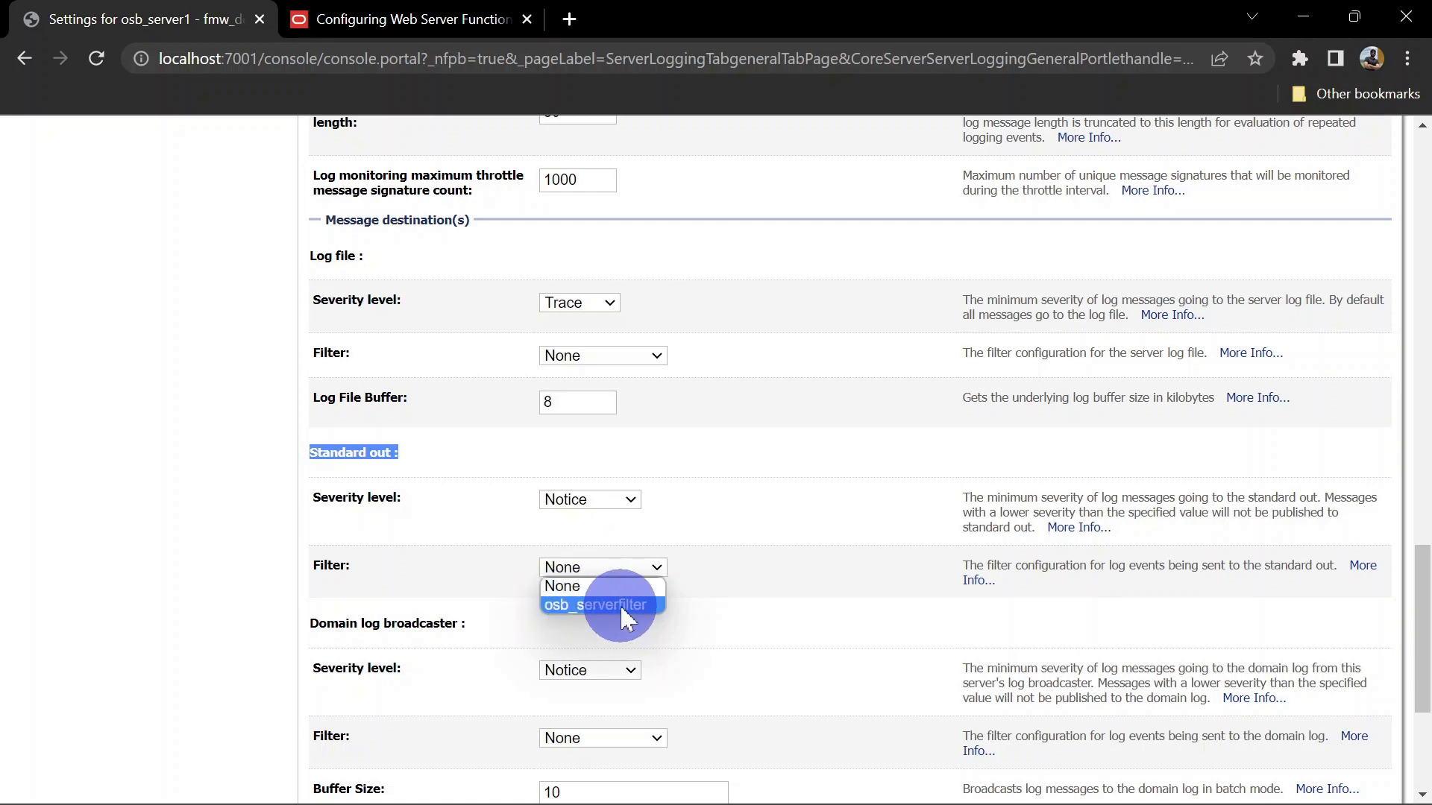
pyautogui.click(625, 610)
pyautogui.click(868, 498)
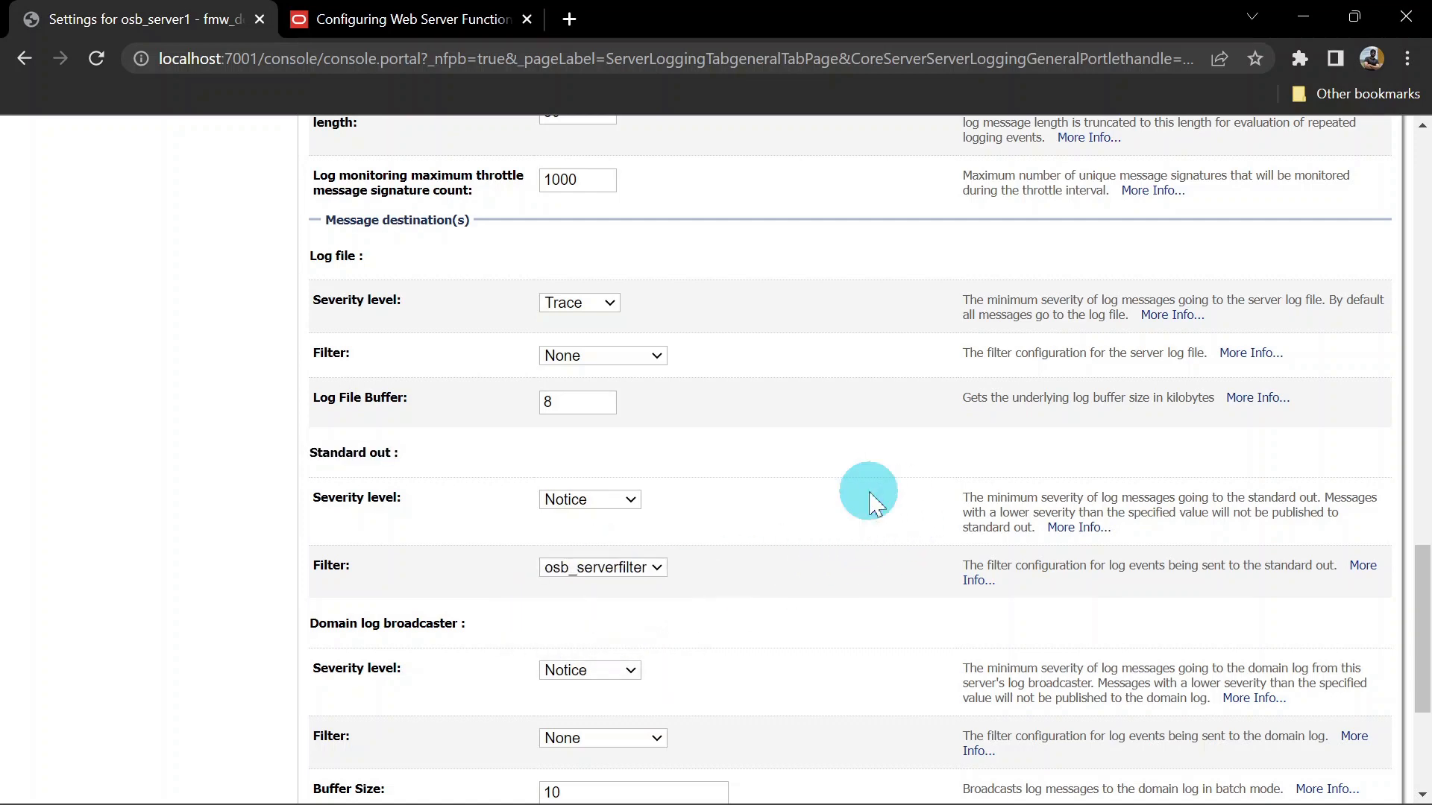
# - Save the general logging settings of osb_server1 and activate the pending changes
pyautogui.scroll(15, 841, 440)
pyautogui.scroll(3, 803, 405)
pyautogui.click(332, 282)
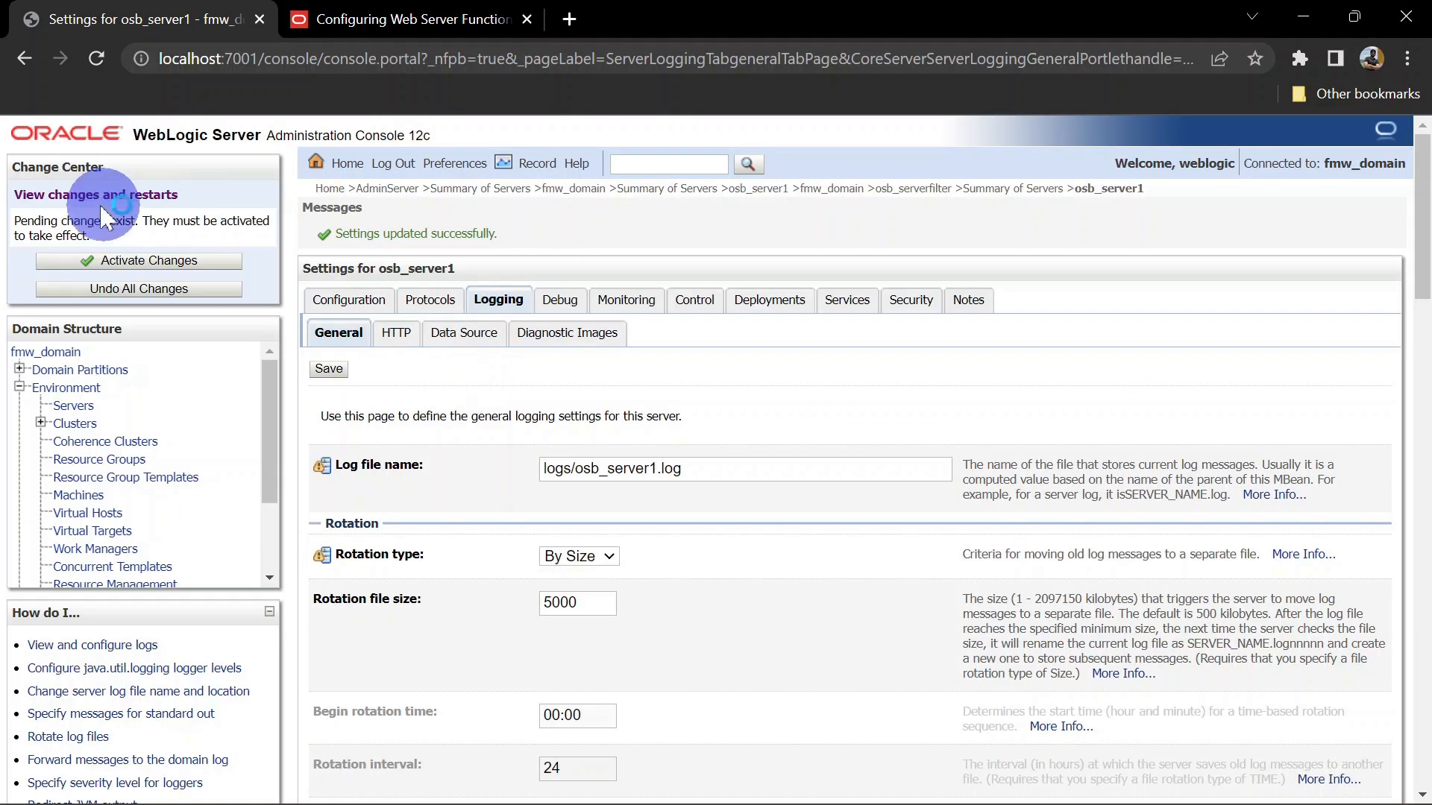
pyautogui.click(123, 261)
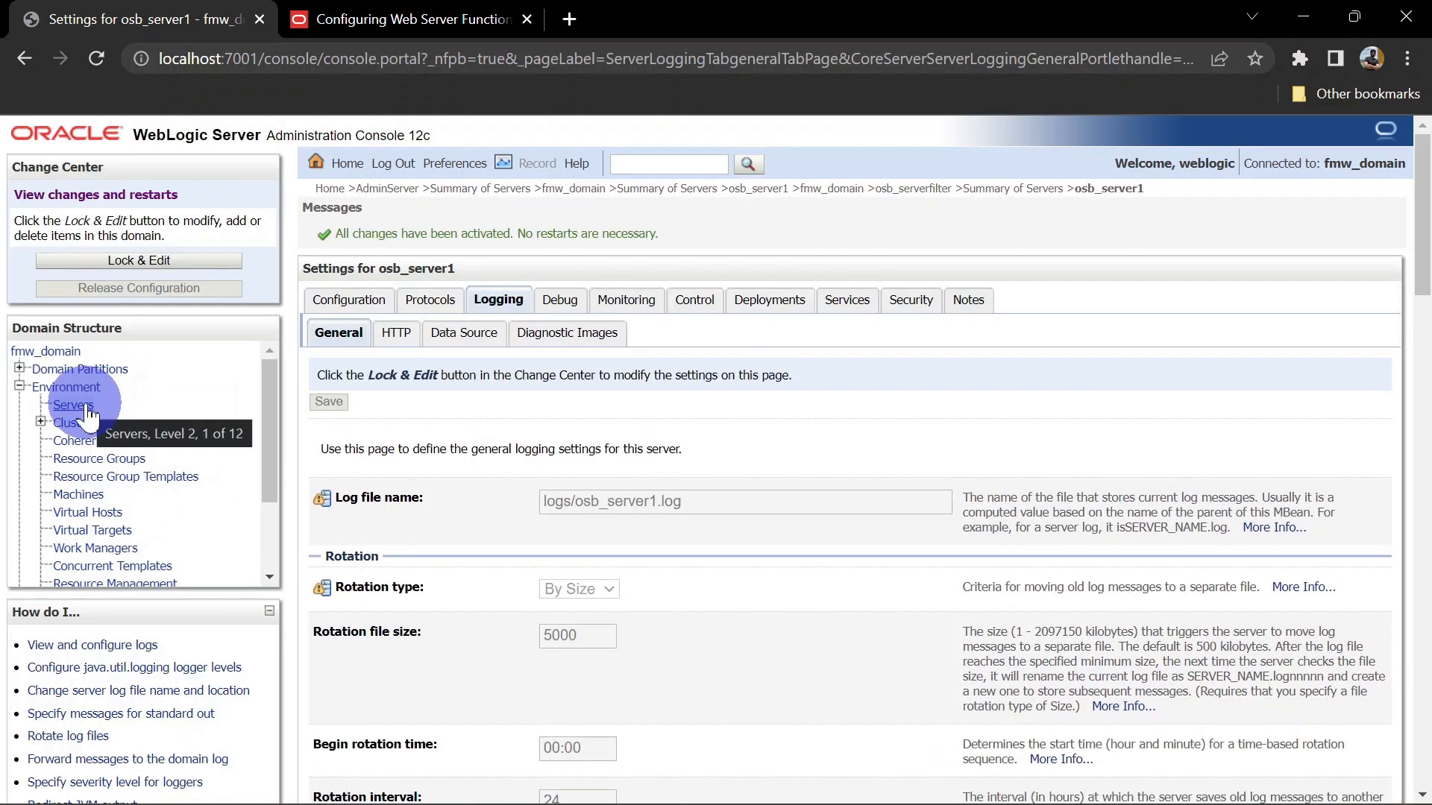
# - Restart osb_server1 from the server control page and switch to the MobaXterm terminal
pyautogui.click(73, 406)
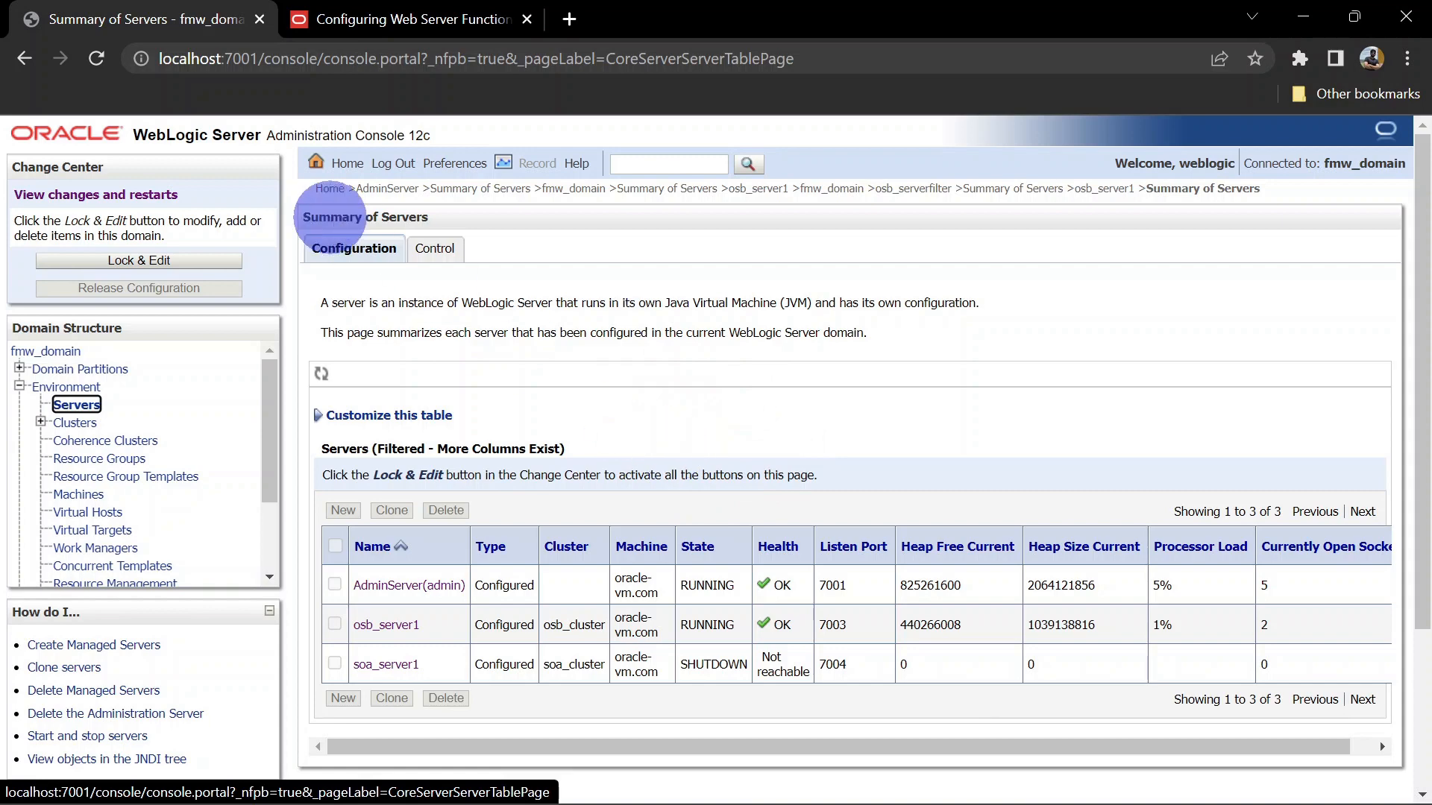
pyautogui.click(433, 251)
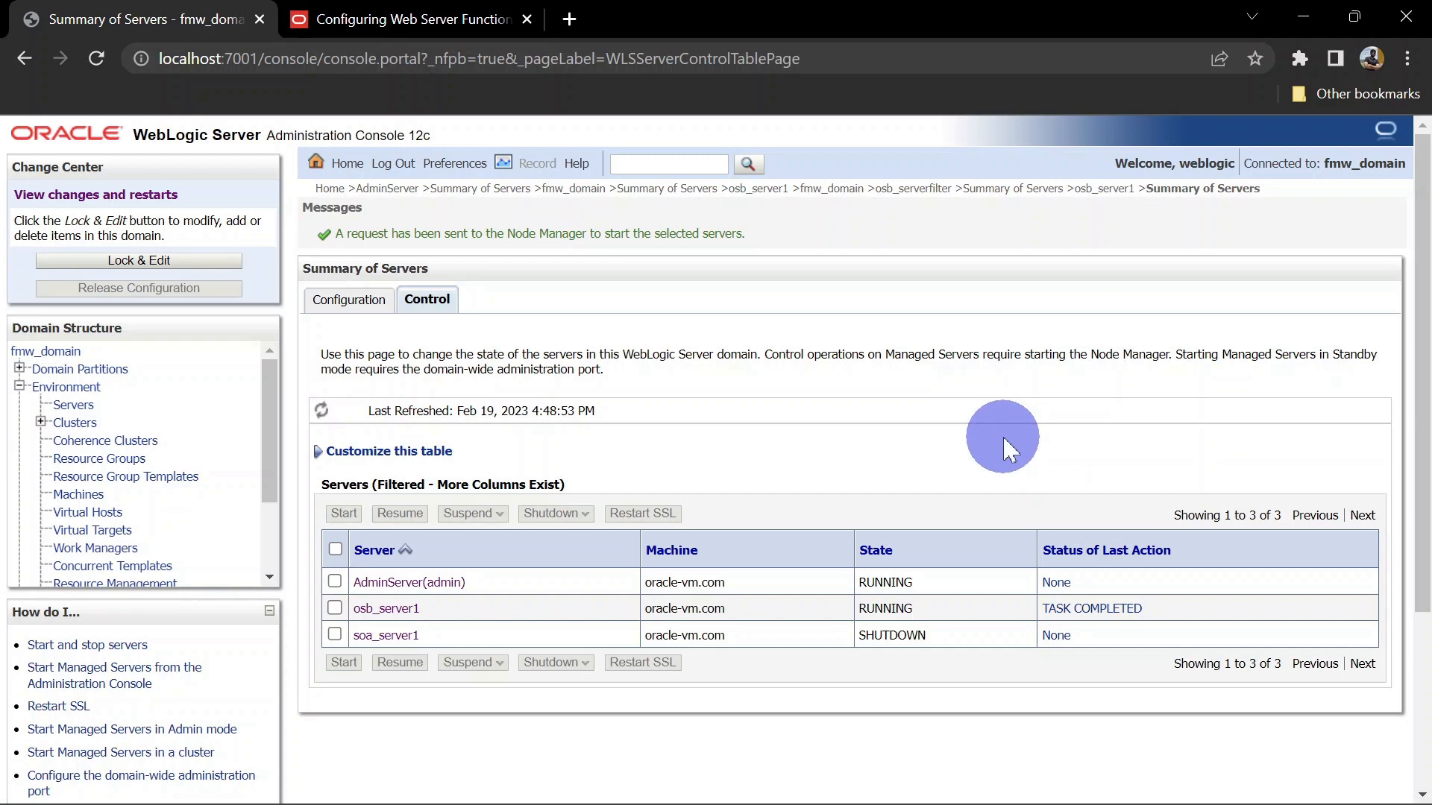
pyautogui.hotkey('alt', 'Tab')
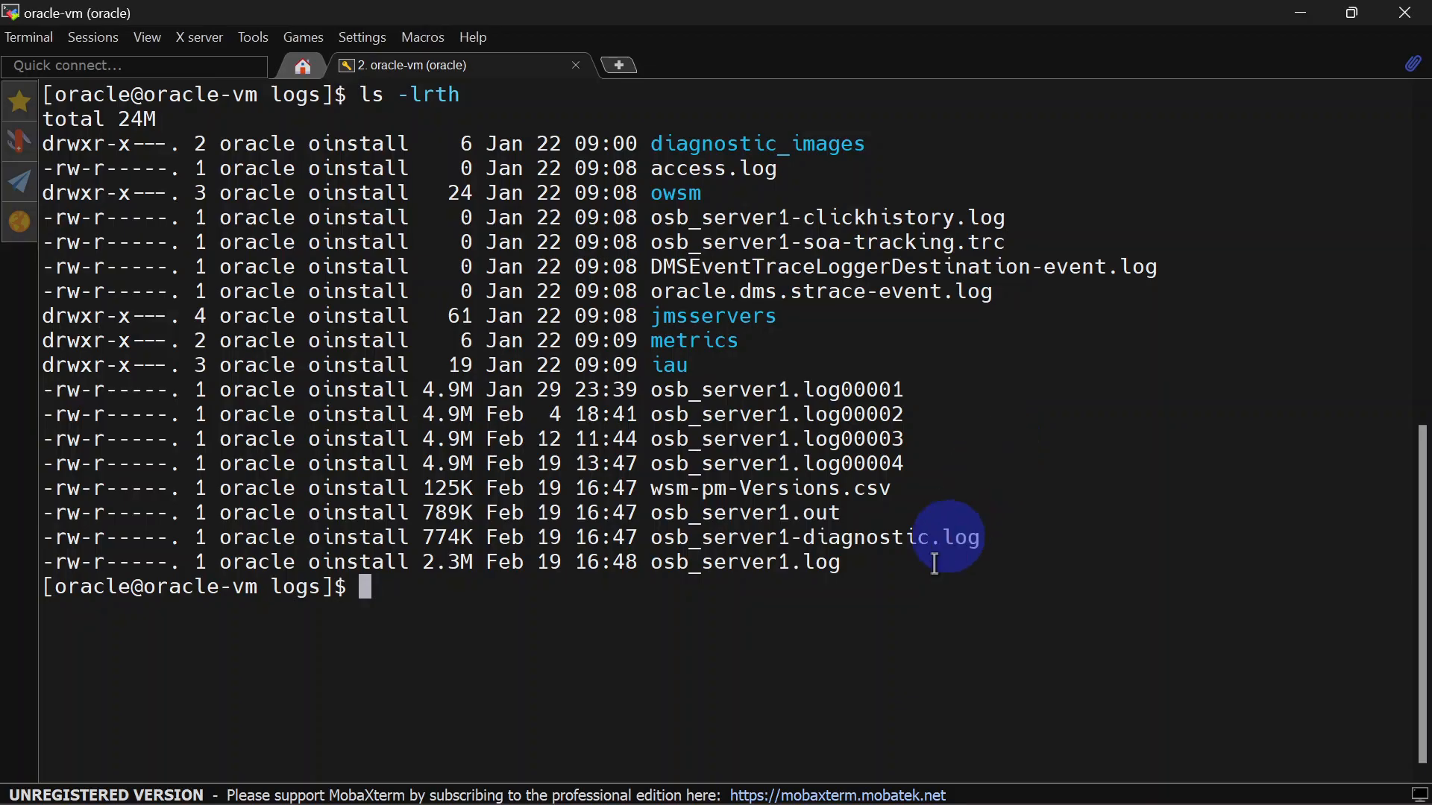
# - Follow the last 1000 lines of osb_server1.out and check the message IDs of the server's channel listening notices
pyautogui.doubleClick(783, 513)
pyautogui.write('tail -1000f')
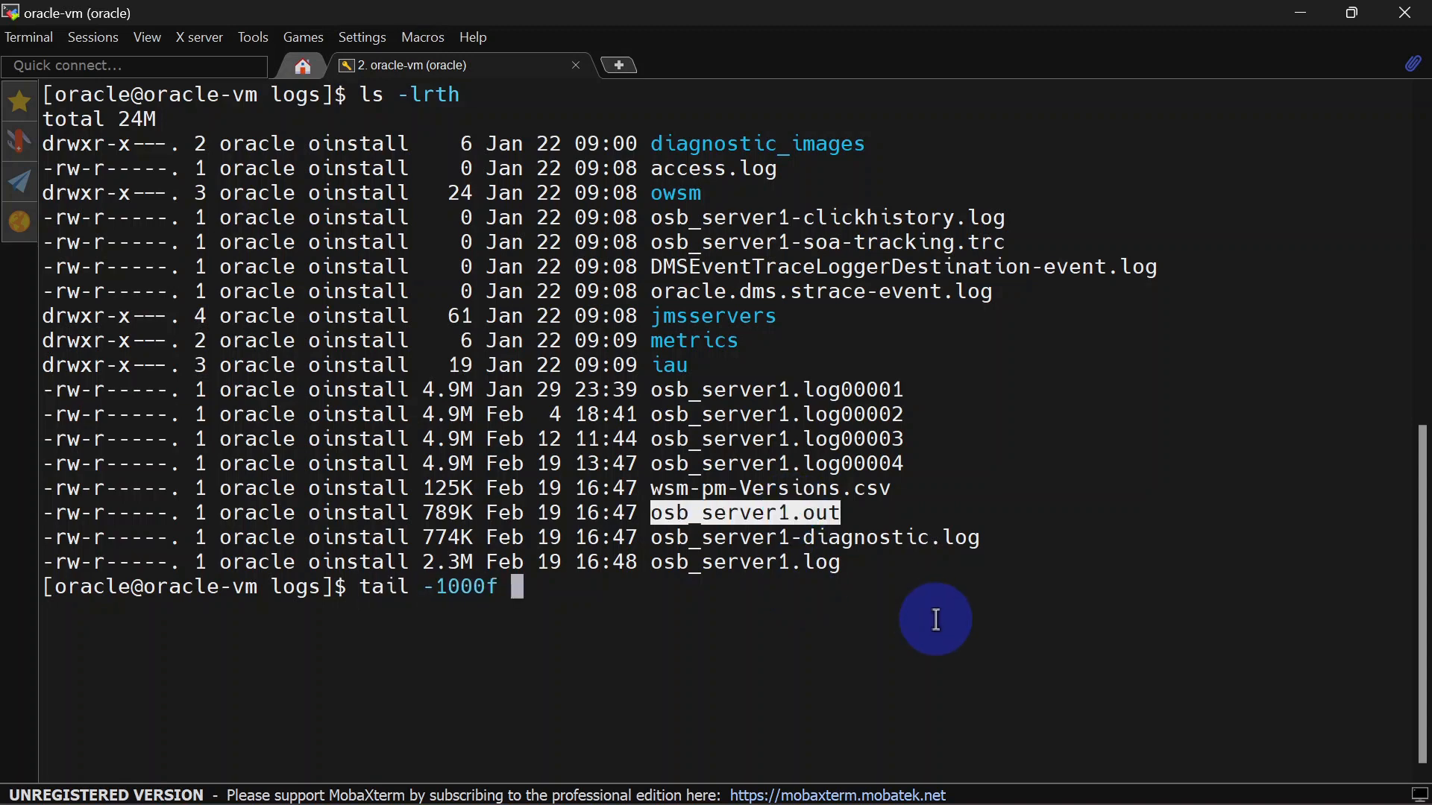
pyautogui.rightClick(937, 619)
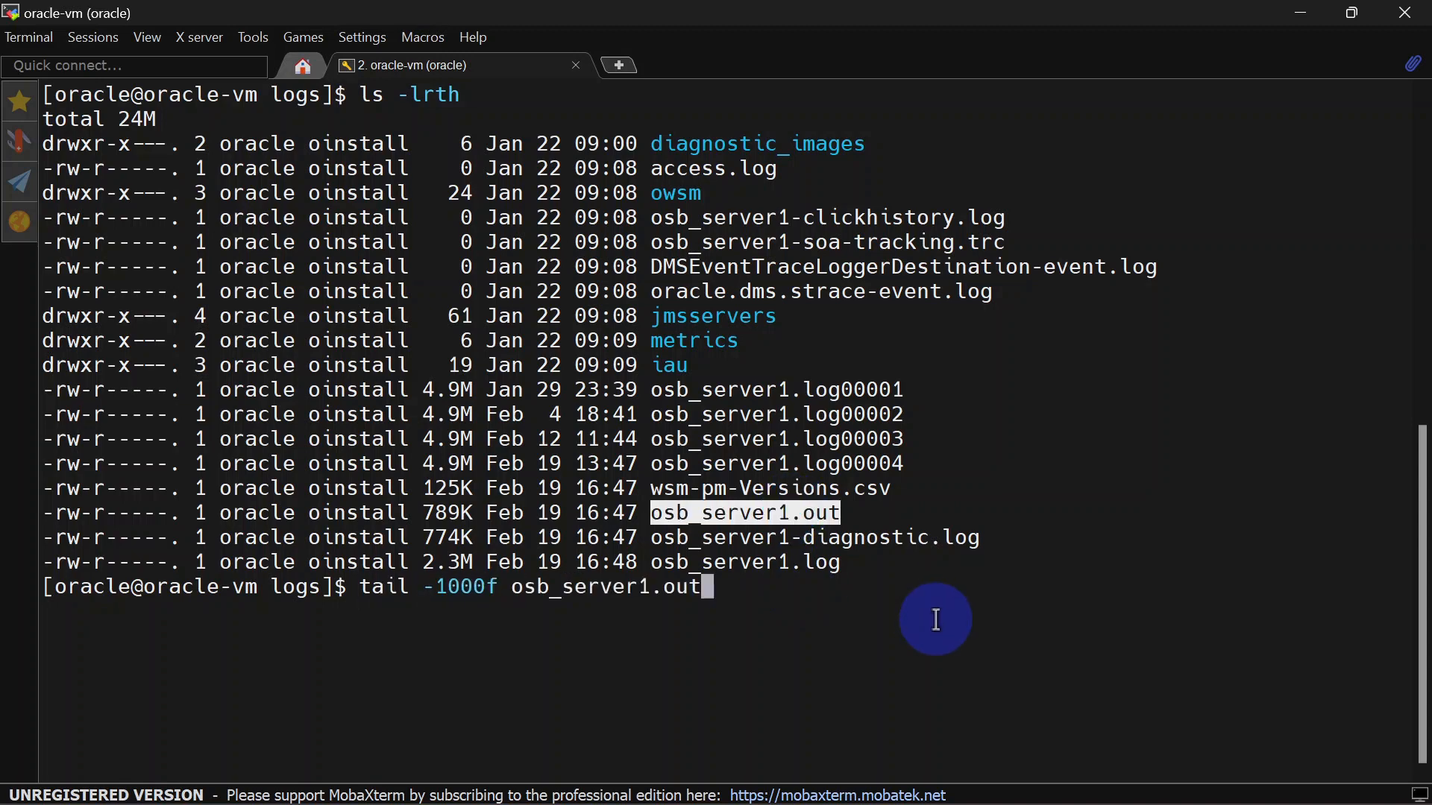
pyautogui.press('Return')
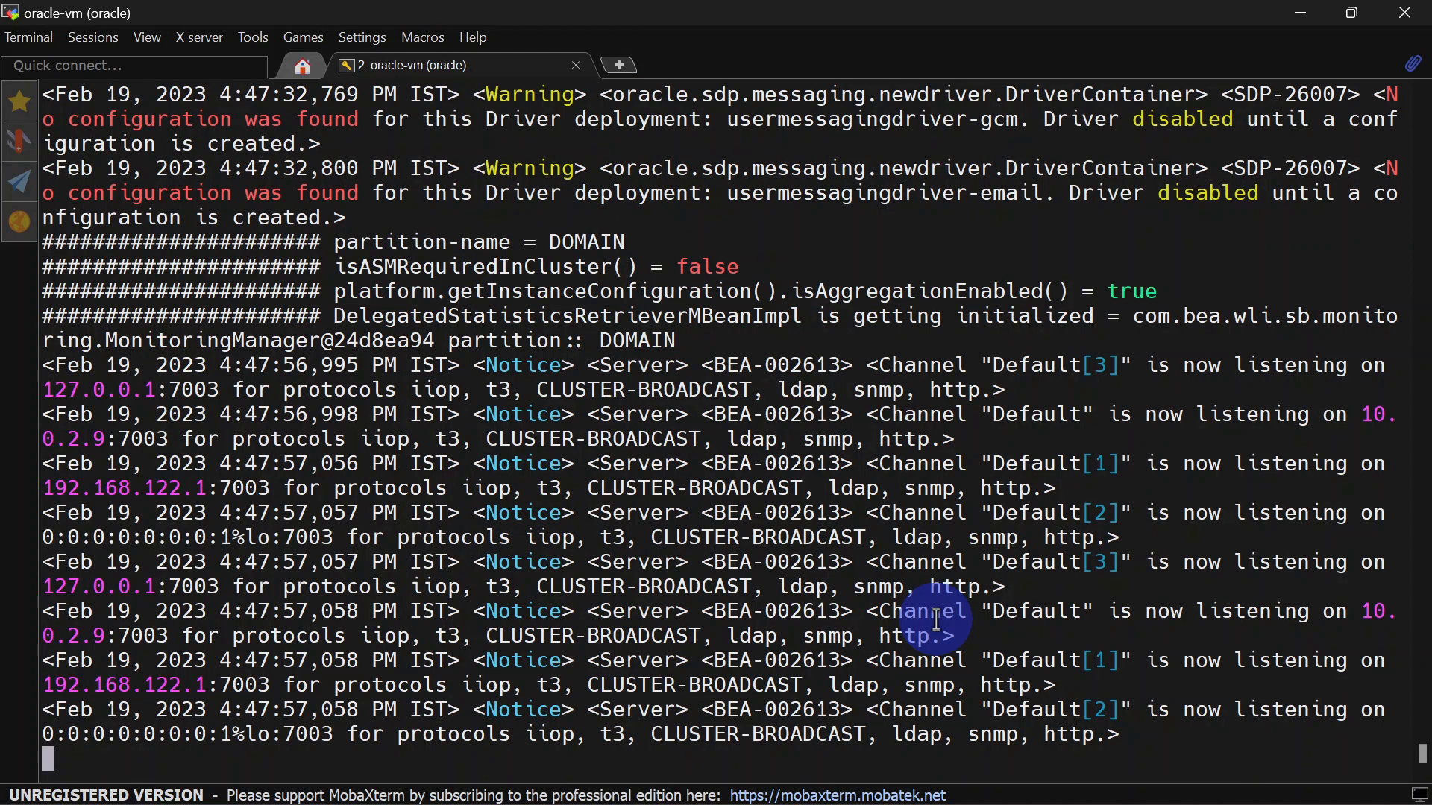
pyautogui.moveTo(714, 365); pyautogui.dragTo(841, 368)
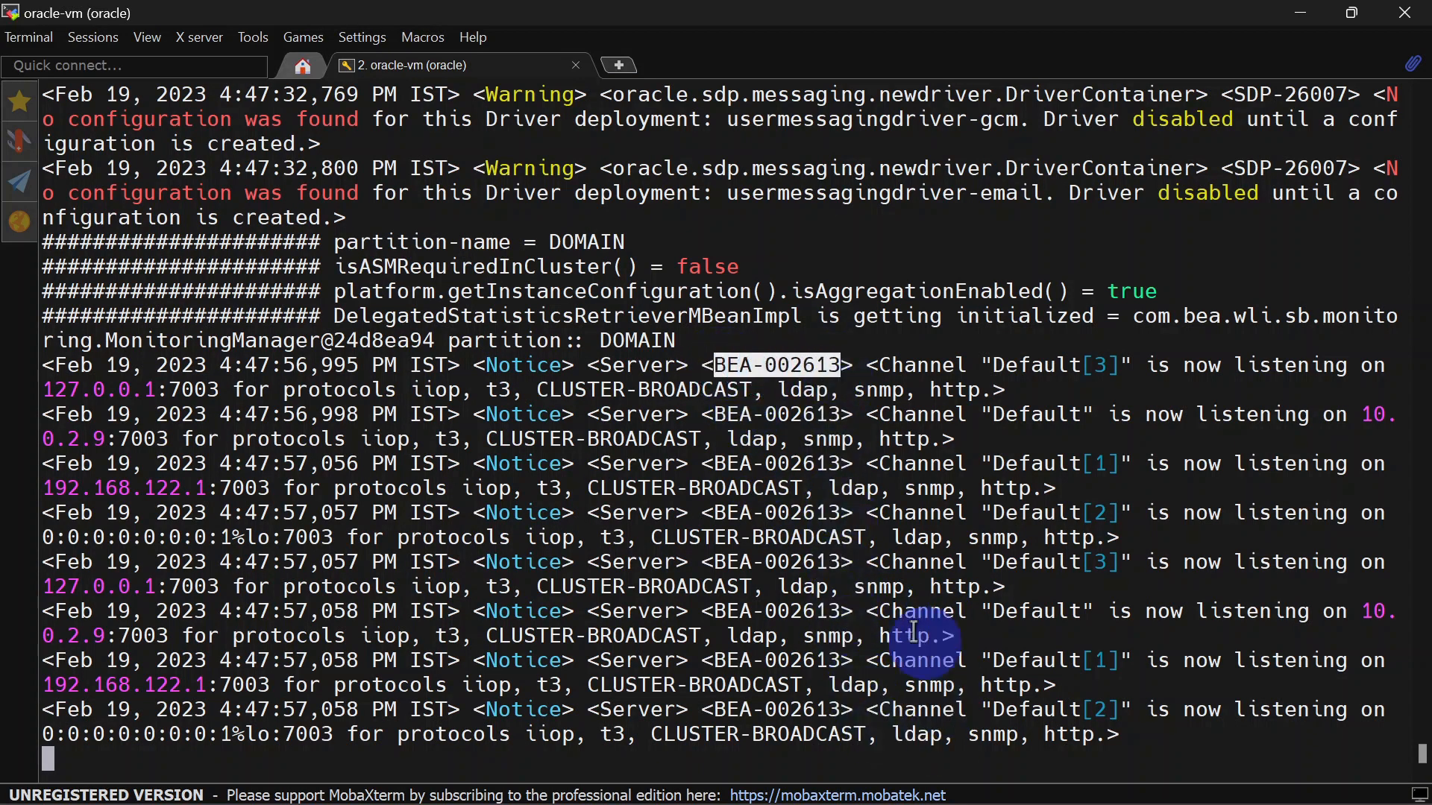
pyautogui.moveTo(715, 710); pyautogui.dragTo(838, 720)
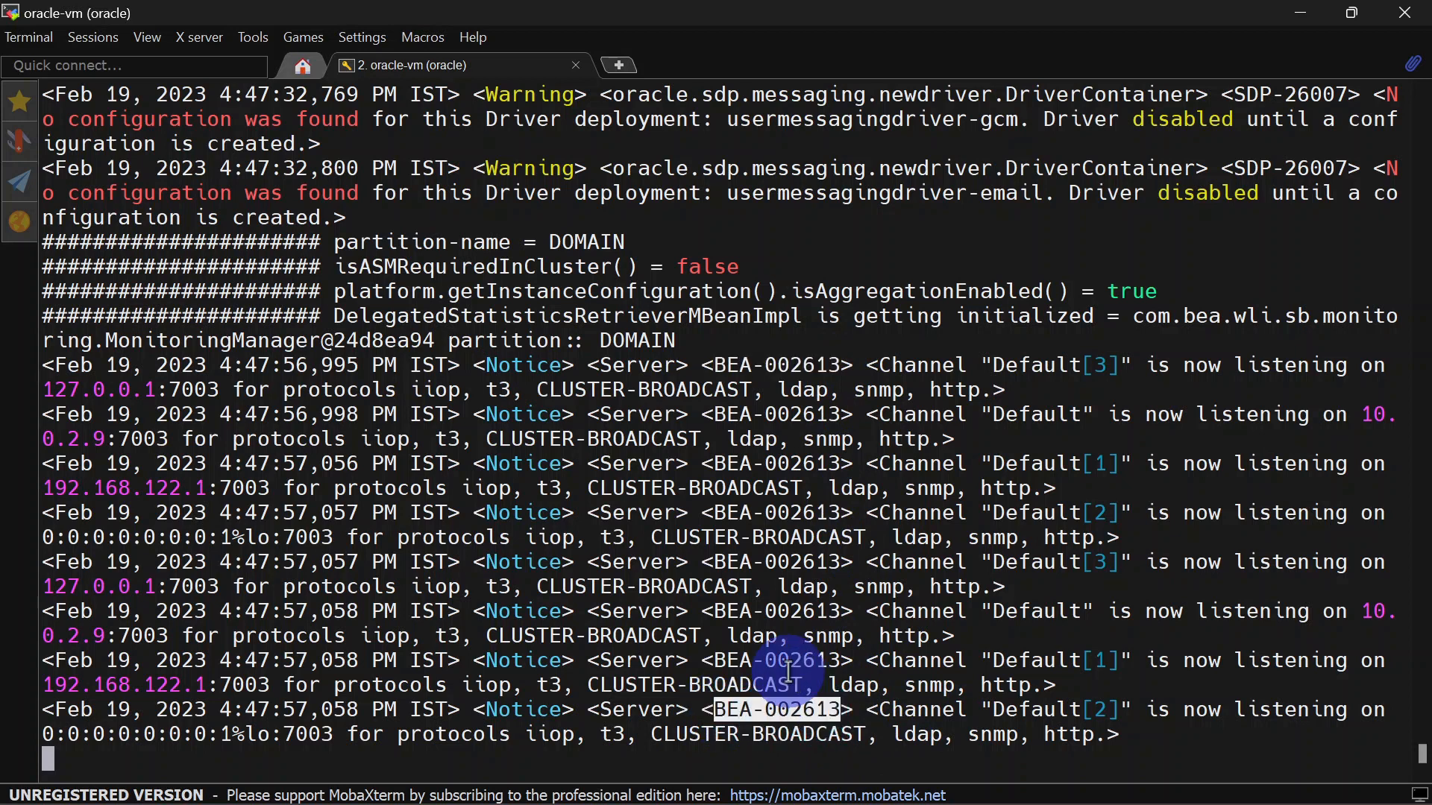
pyautogui.doubleClick(789, 614)
pyautogui.doubleClick(791, 563)
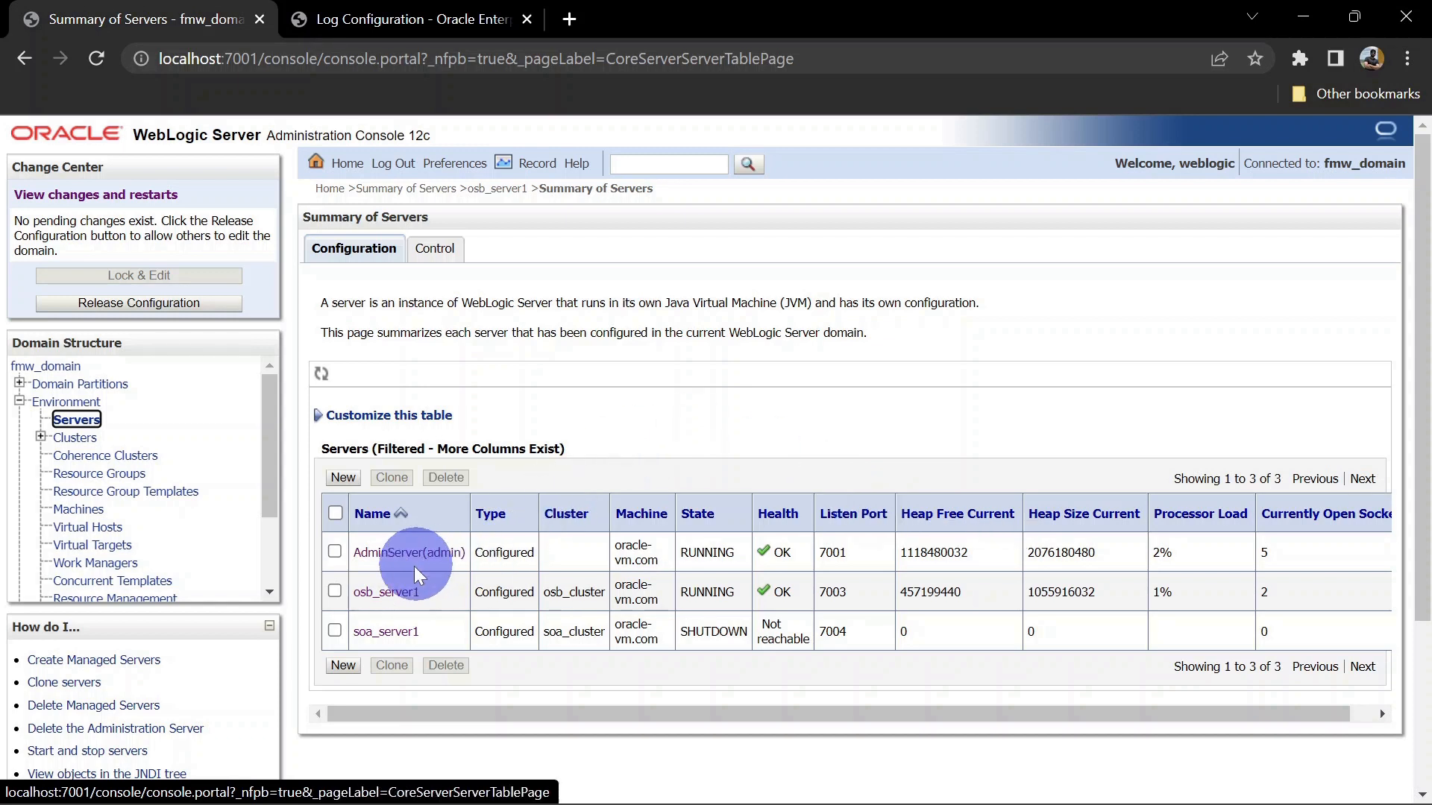
# - Switch to the WebLogic Administration Console, open the debug settings of osb_server1 and expand the weblogic debug scope
pyautogui.click(384, 555)
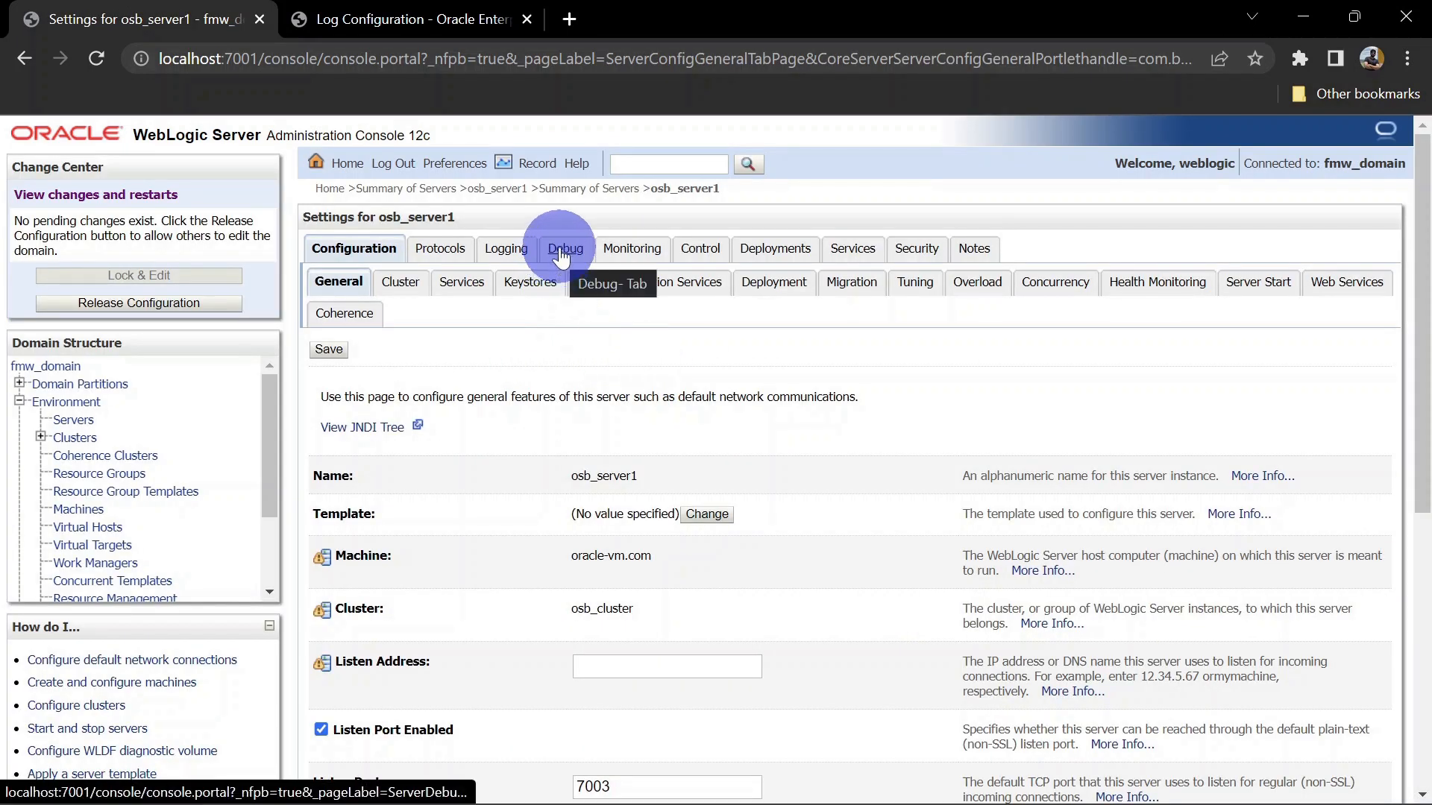
pyautogui.click(560, 254)
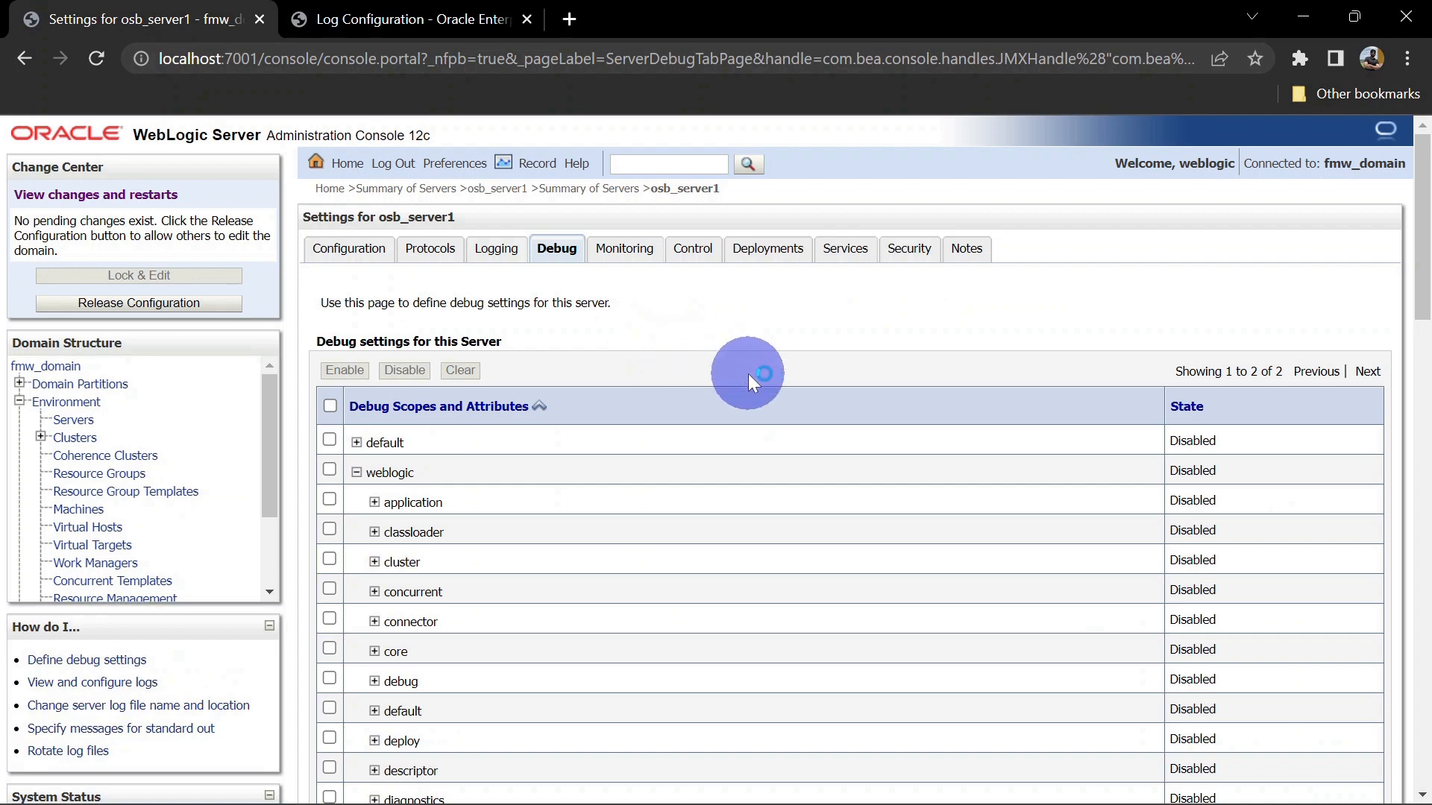
pyautogui.click(357, 472)
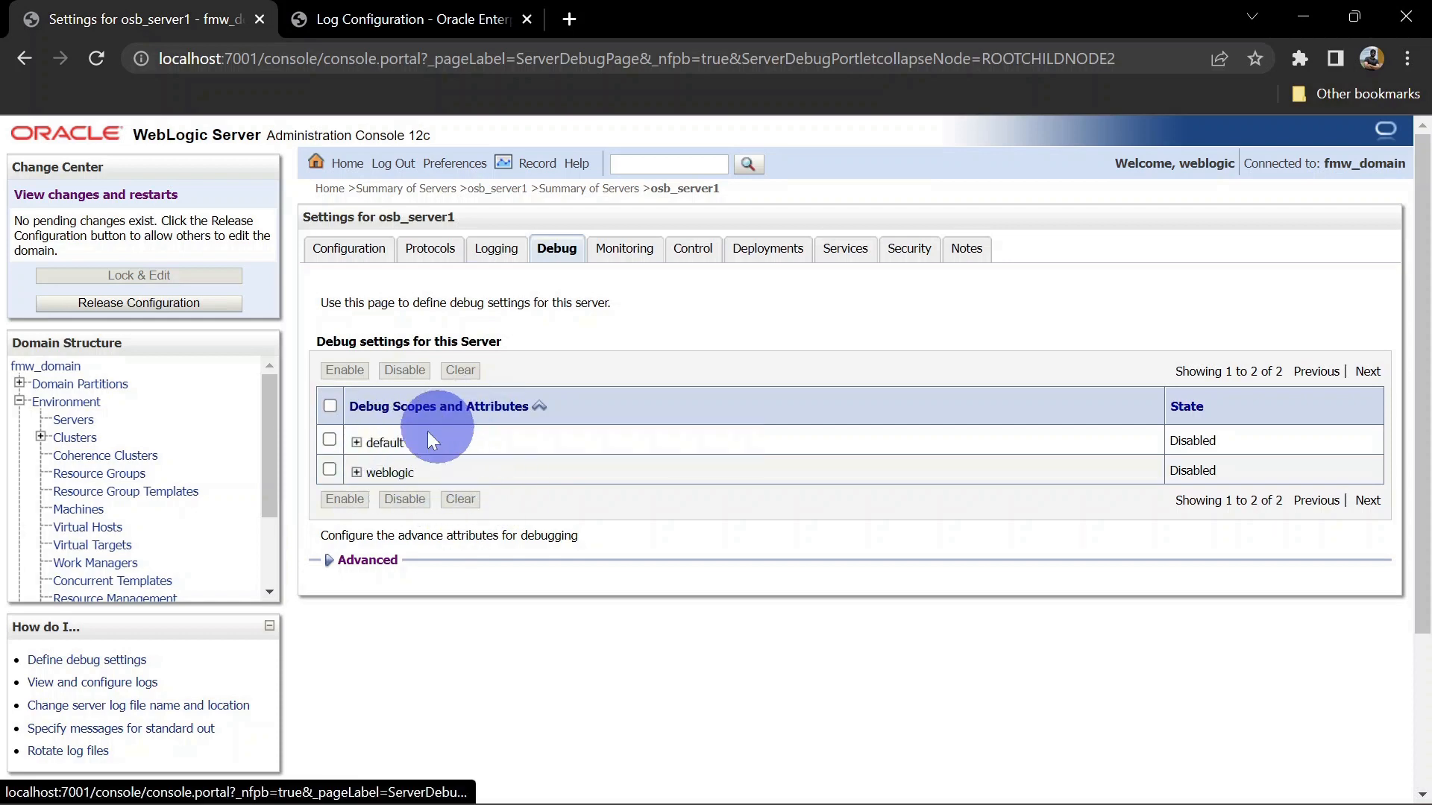
pyautogui.click(358, 473)
pyautogui.scroll(-2, 567, 437)
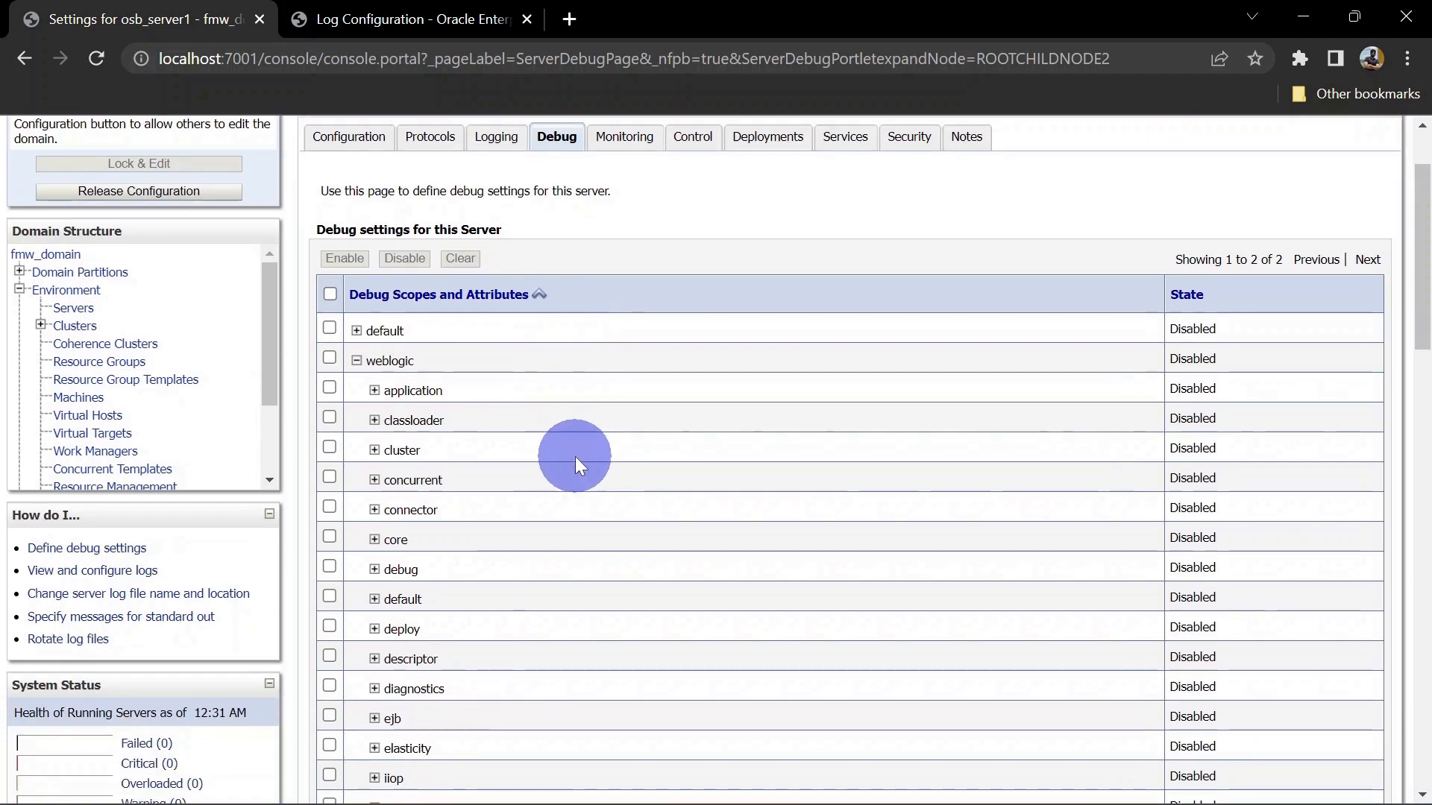
# - Select the whole jdbc scope under weblogic instead of only its connection scope, and enable debugging for it
pyautogui.scroll(-5, 529, 459)
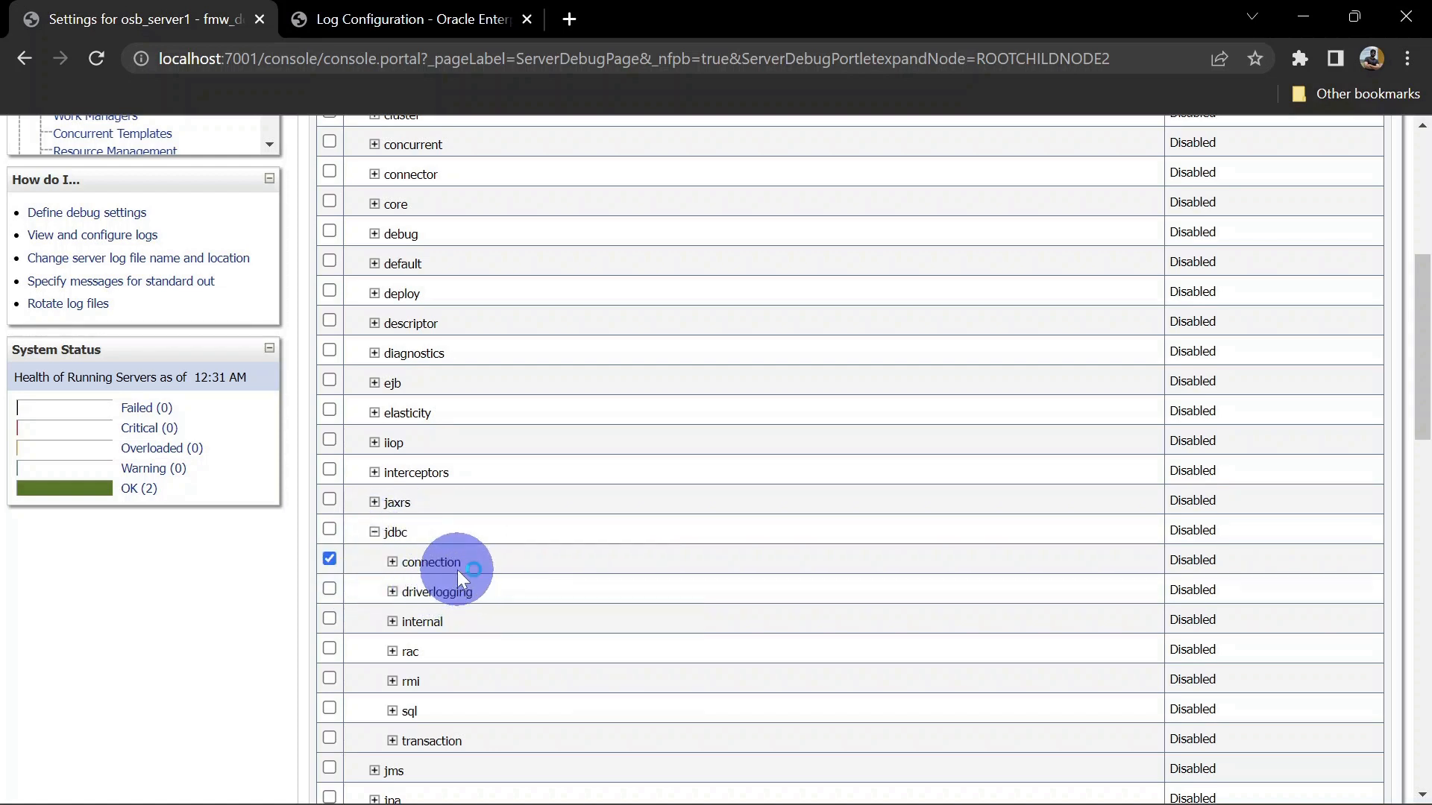
pyautogui.click(329, 560)
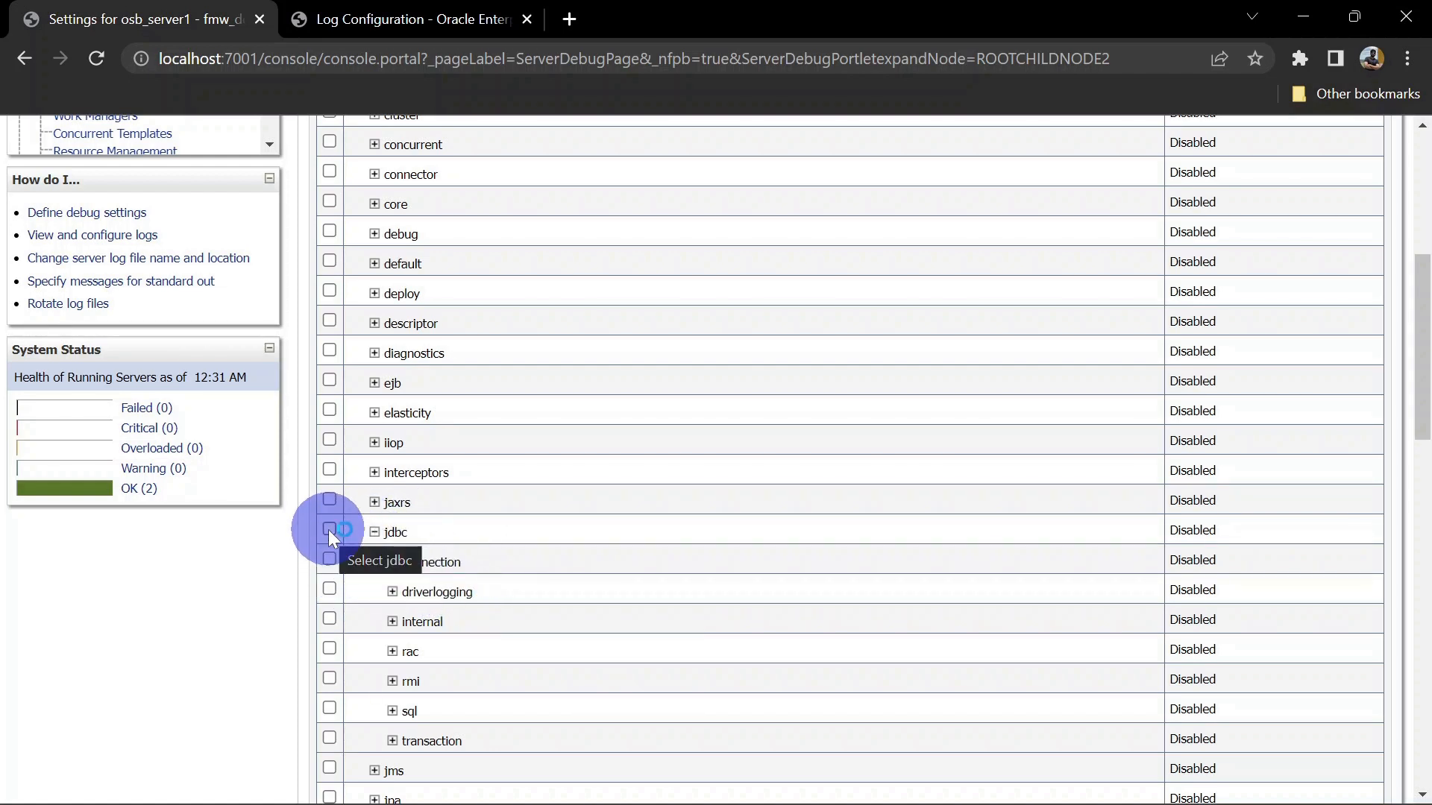
pyautogui.click(329, 529)
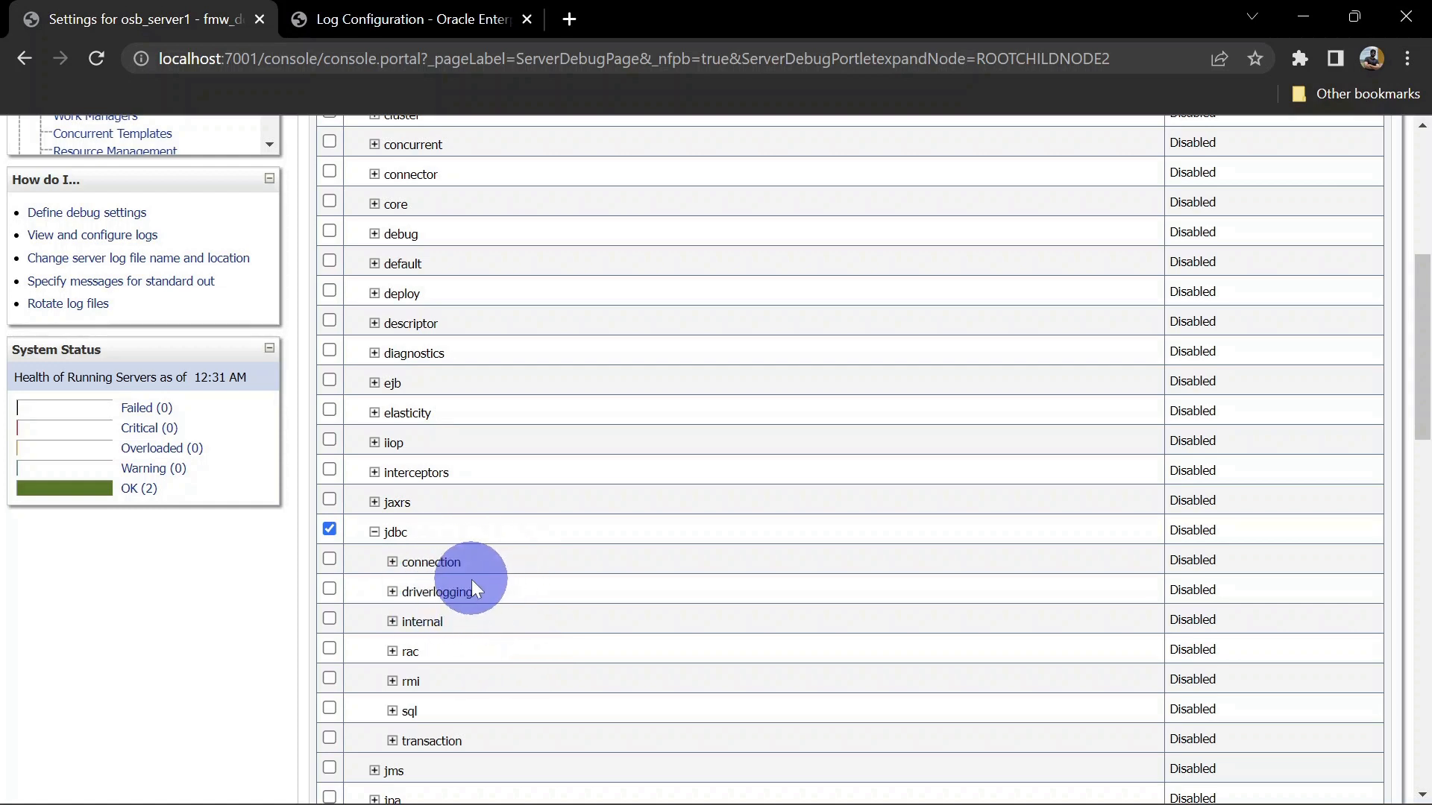
pyautogui.scroll(-1, 471, 579)
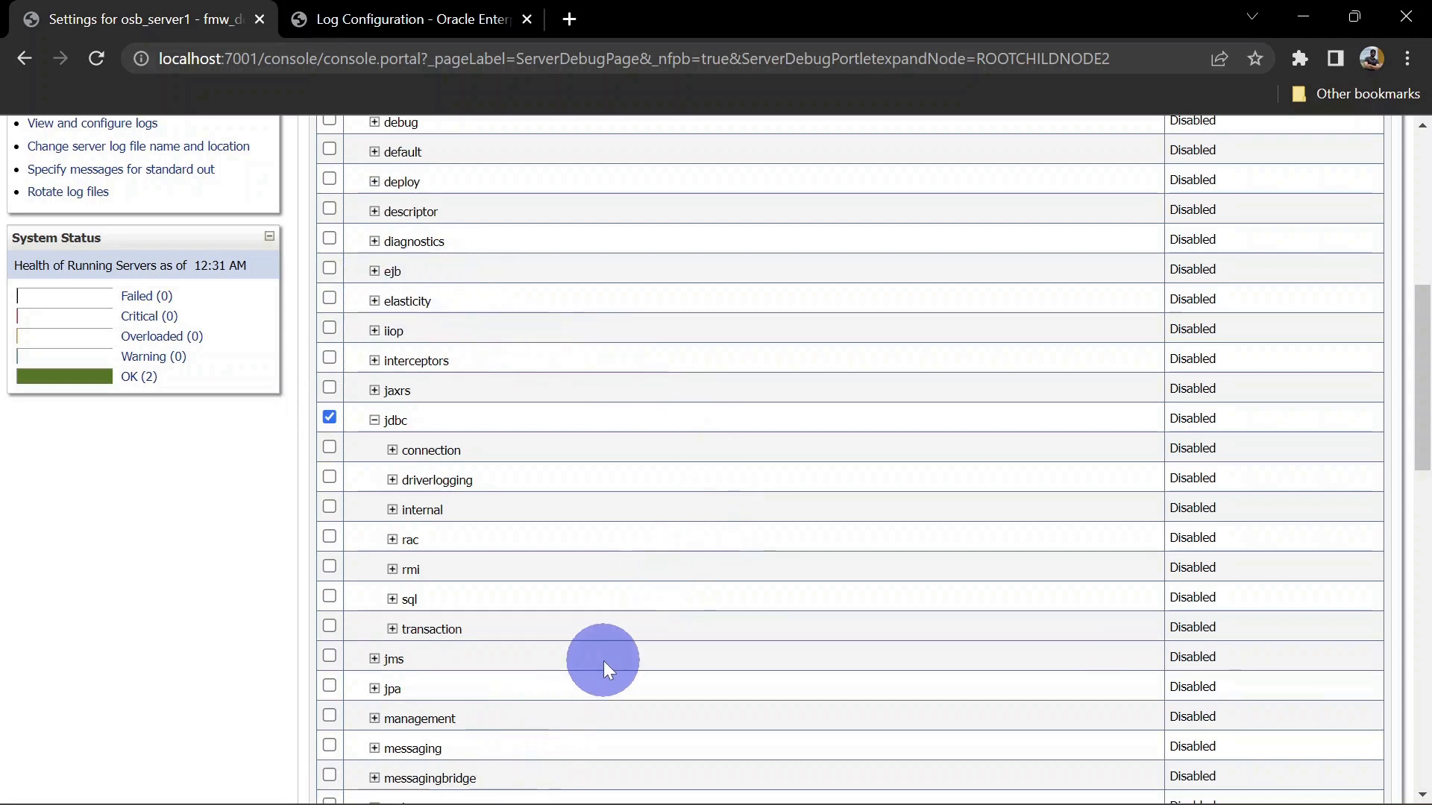
pyautogui.scroll(-1, 603, 660)
pyautogui.scroll(-1, 604, 662)
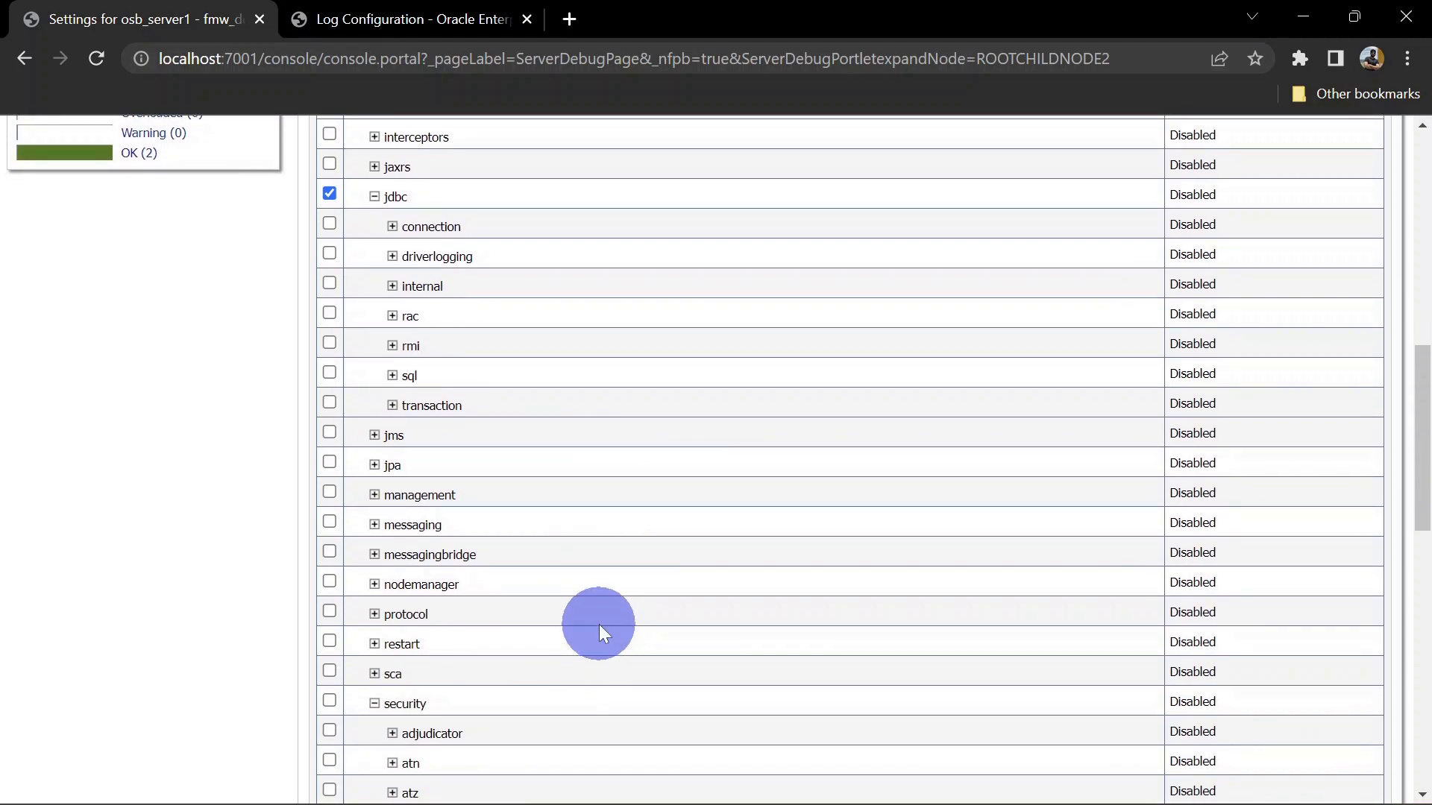
pyautogui.scroll(5, 598, 625)
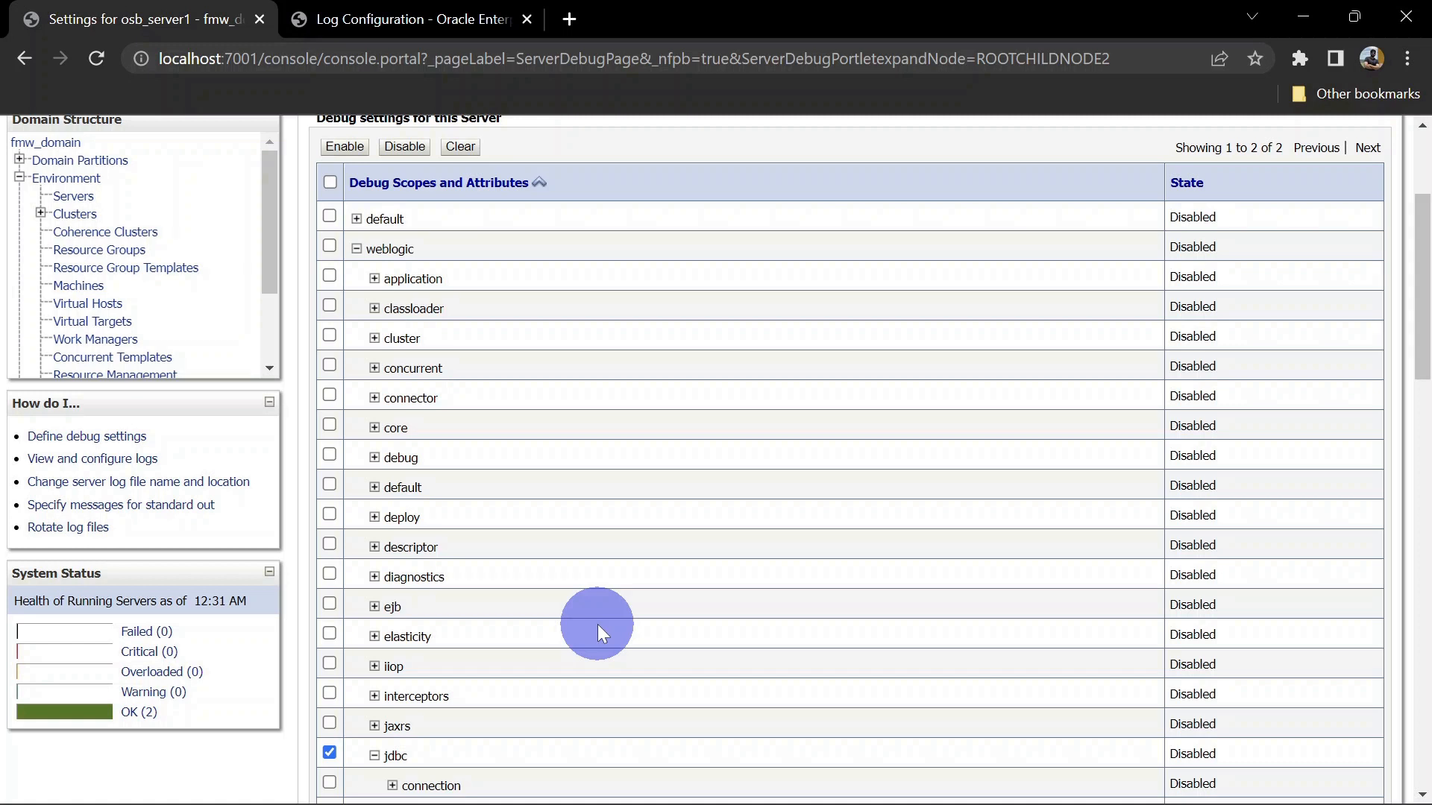
pyautogui.click(343, 147)
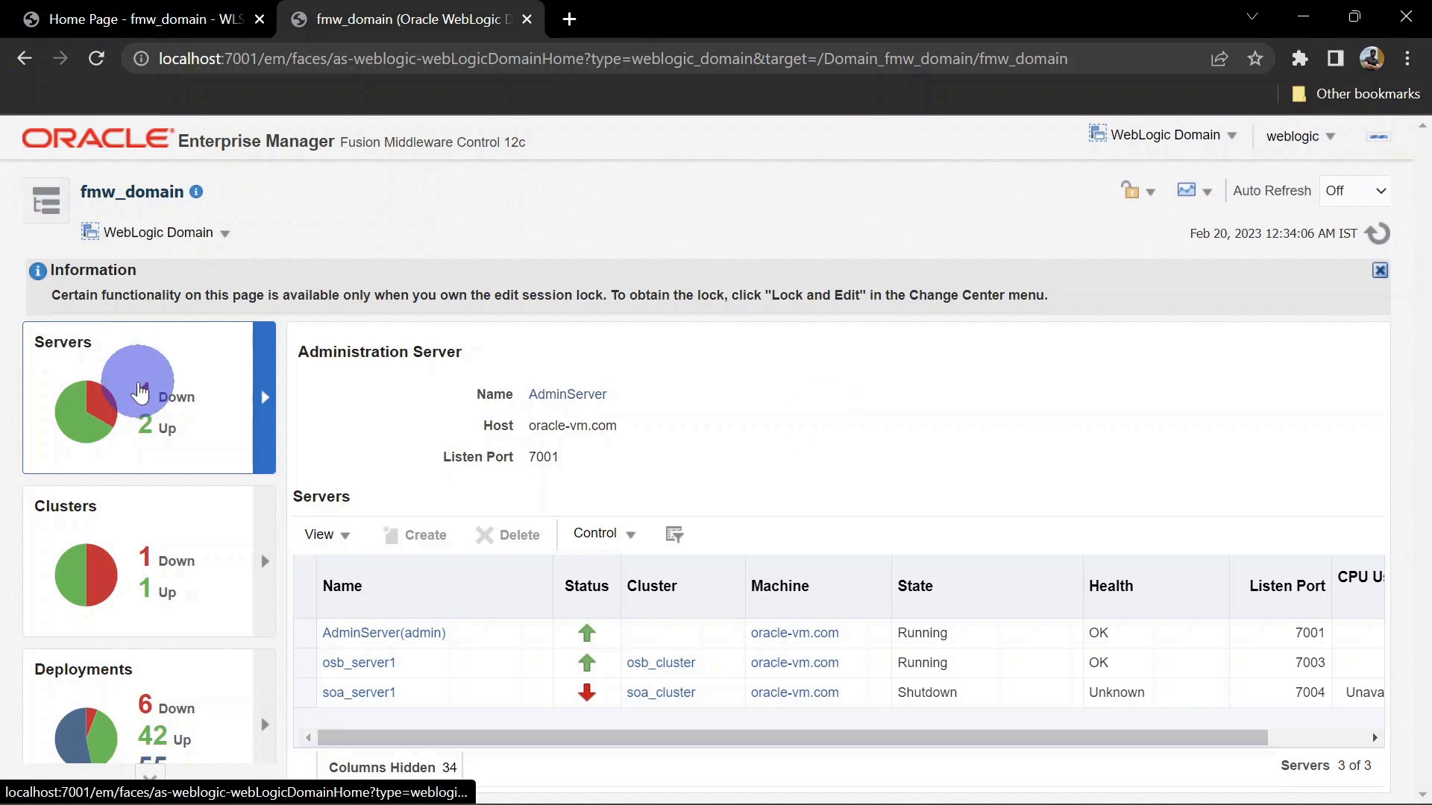
# - In Enterprise Manager Fusion Middleware Control, open the log configuration of osb_server1 from the target navigation
pyautogui.click(139, 391)
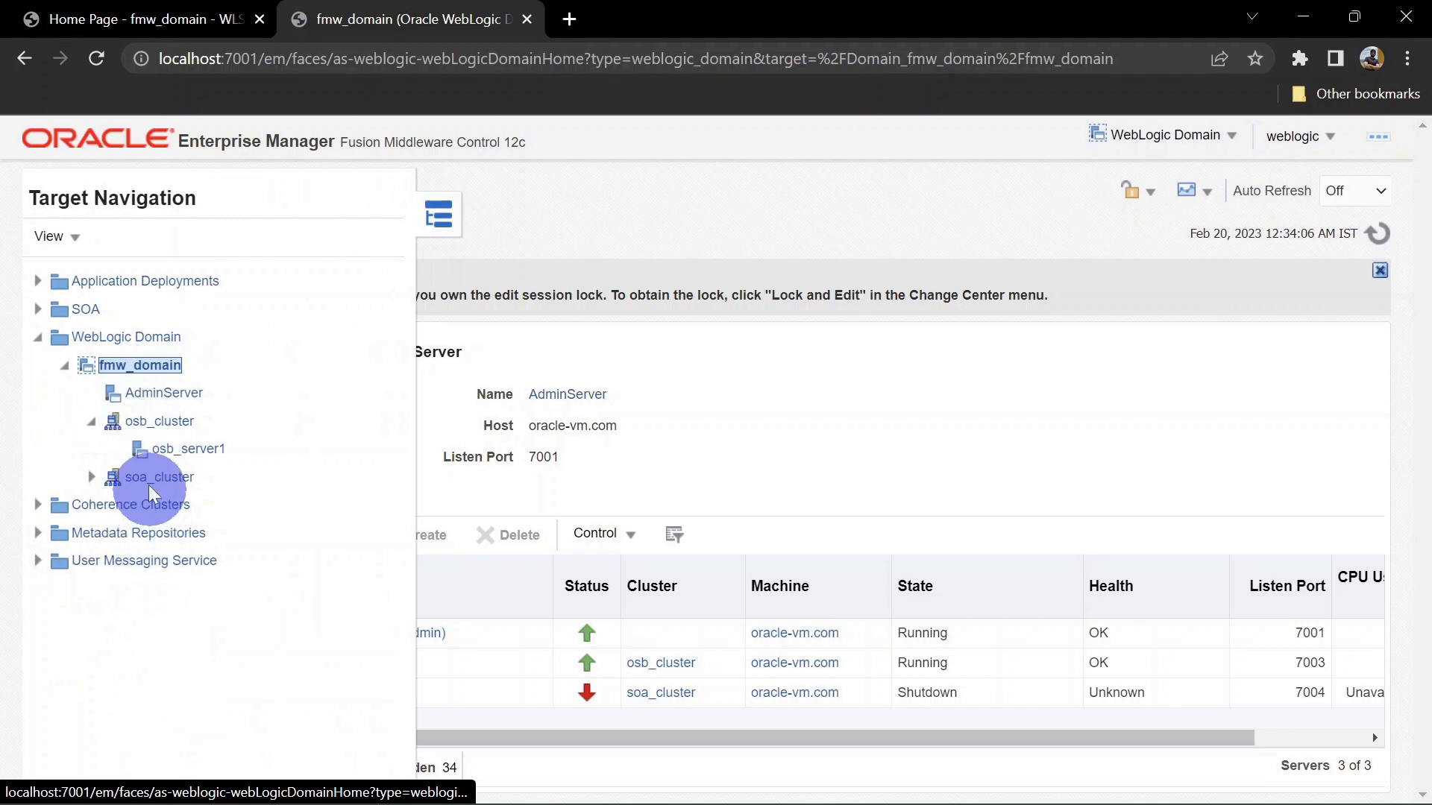
pyautogui.rightClick(198, 455)
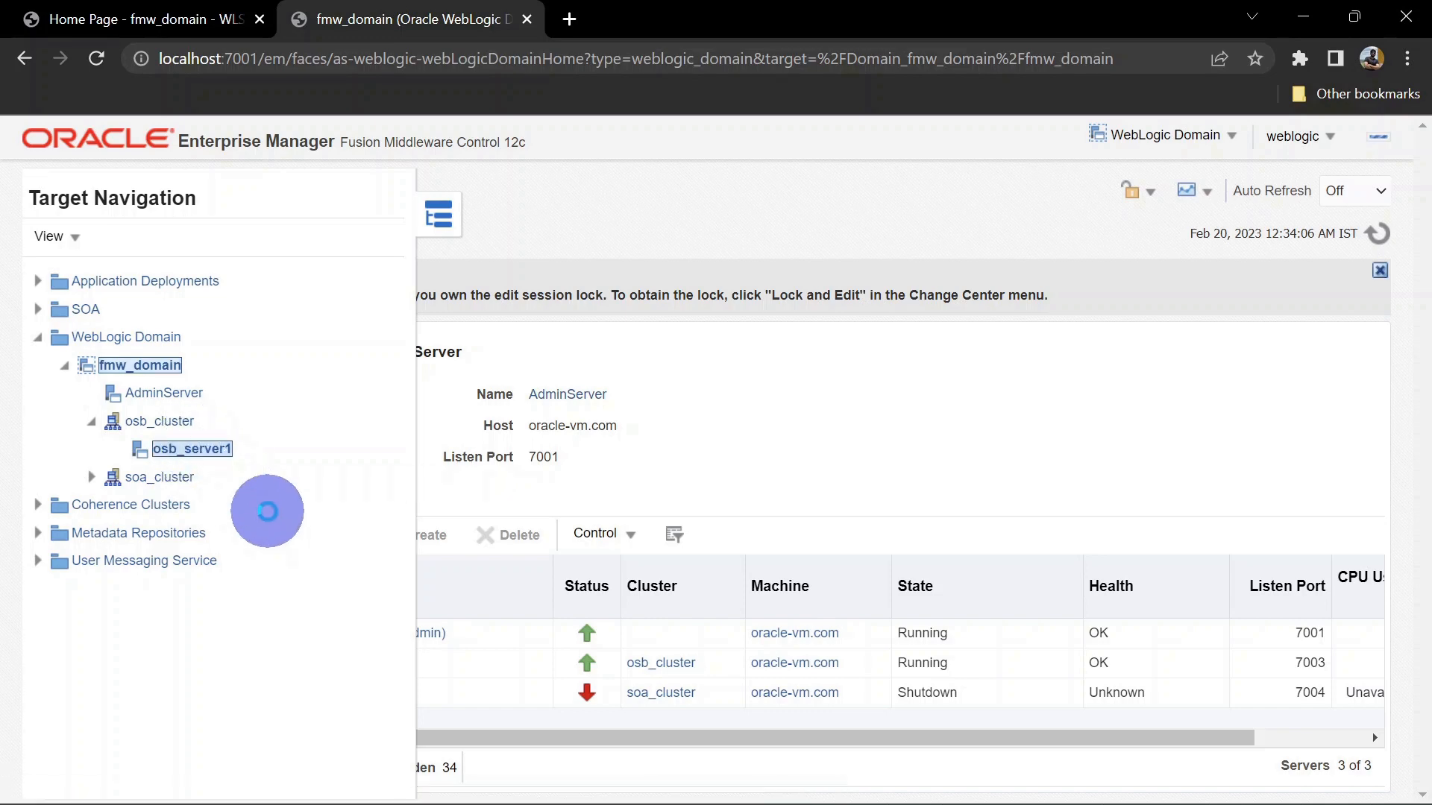
pyautogui.moveTo(286, 601)
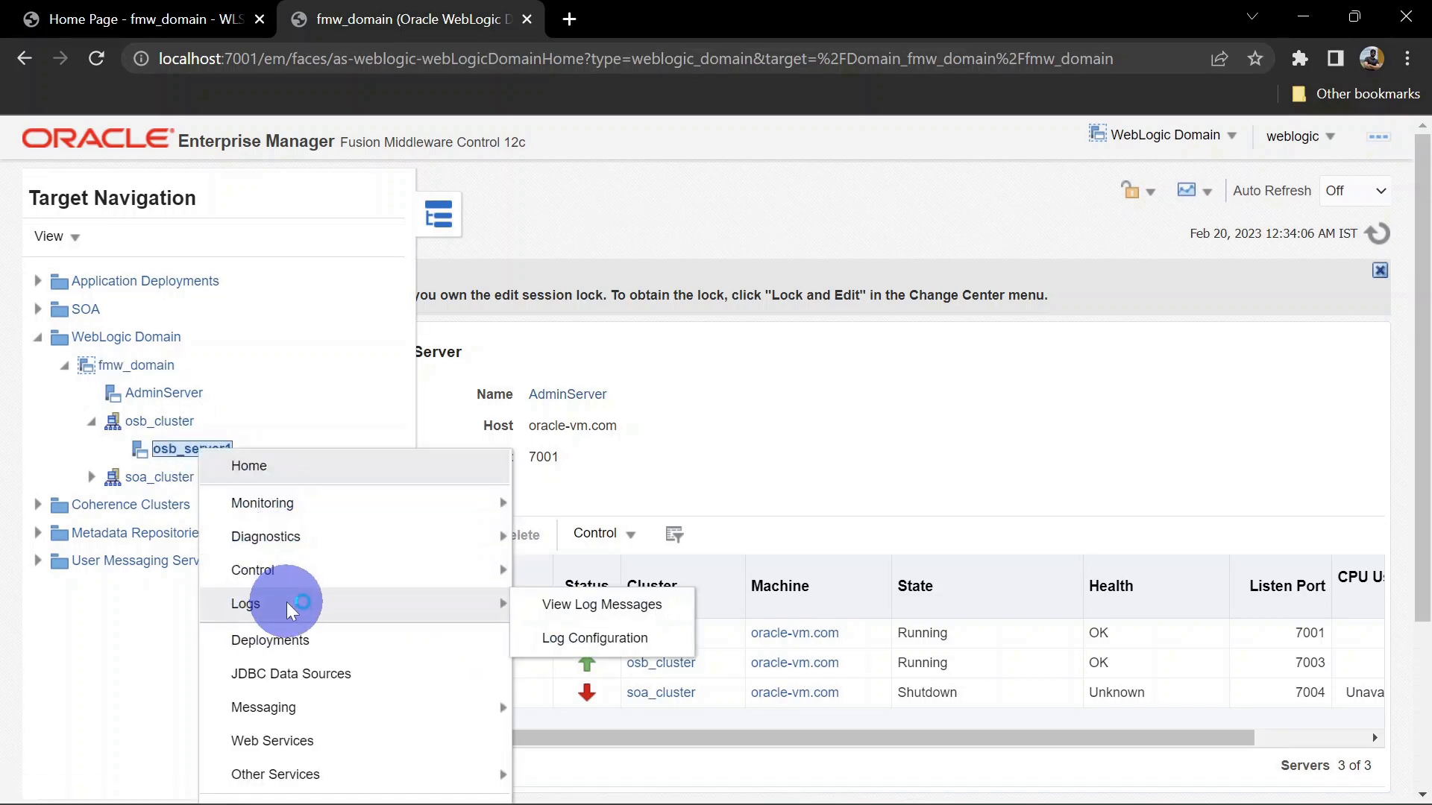
pyautogui.click(598, 636)
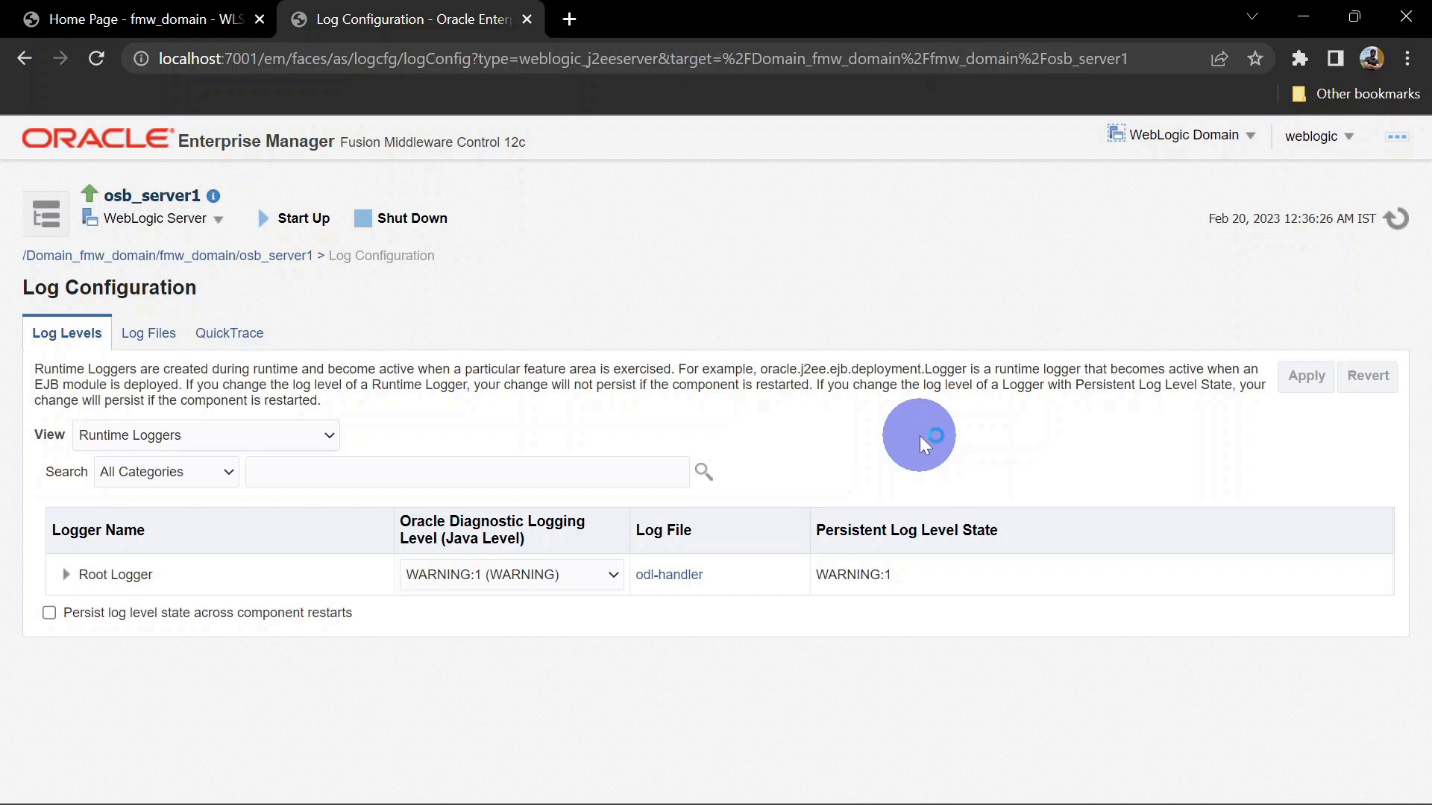
# - Show the full log paths of the log handlers and review the odl-handler's size-based rotation settings without changing them
pyautogui.click(687, 578)
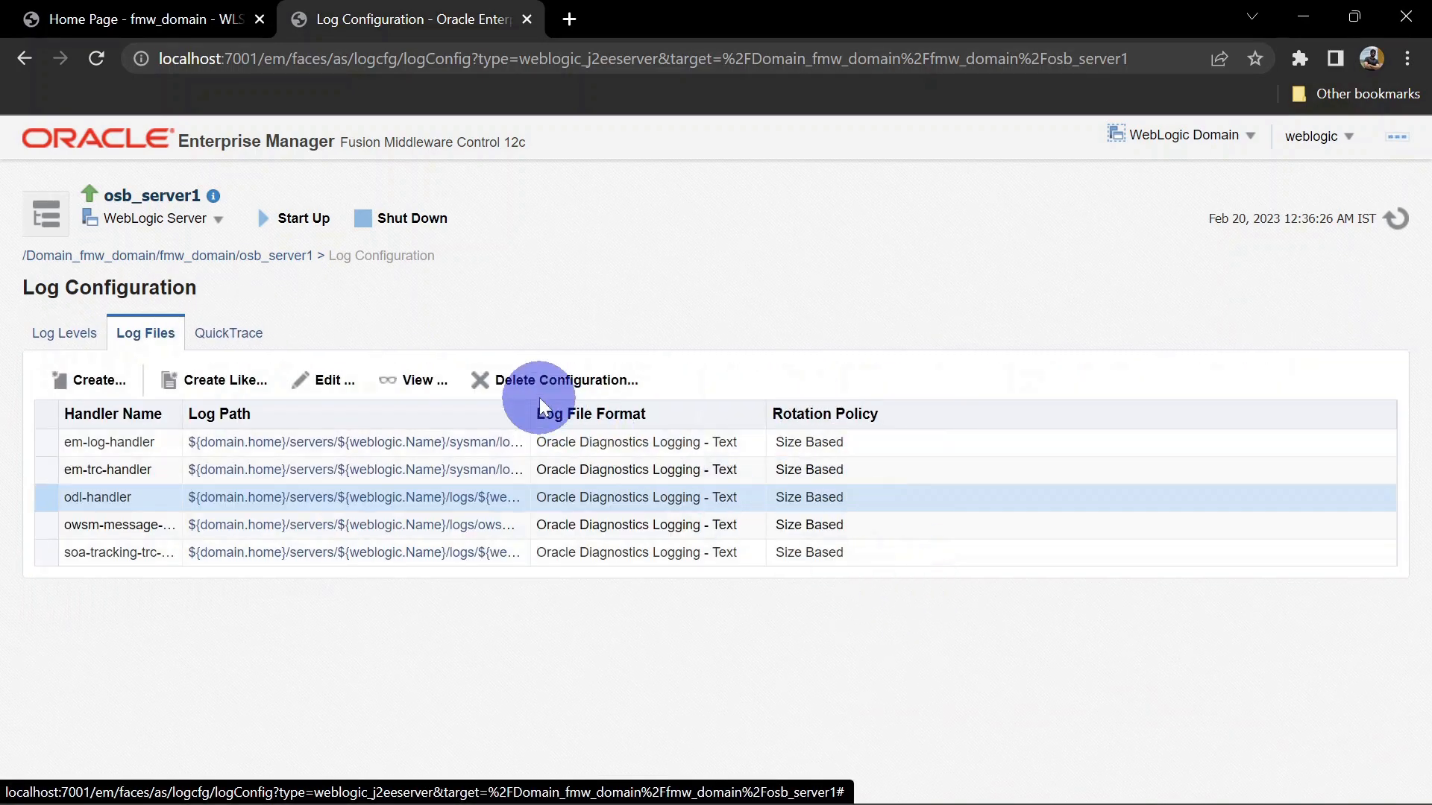
pyautogui.moveTo(532, 407); pyautogui.dragTo(699, 414)
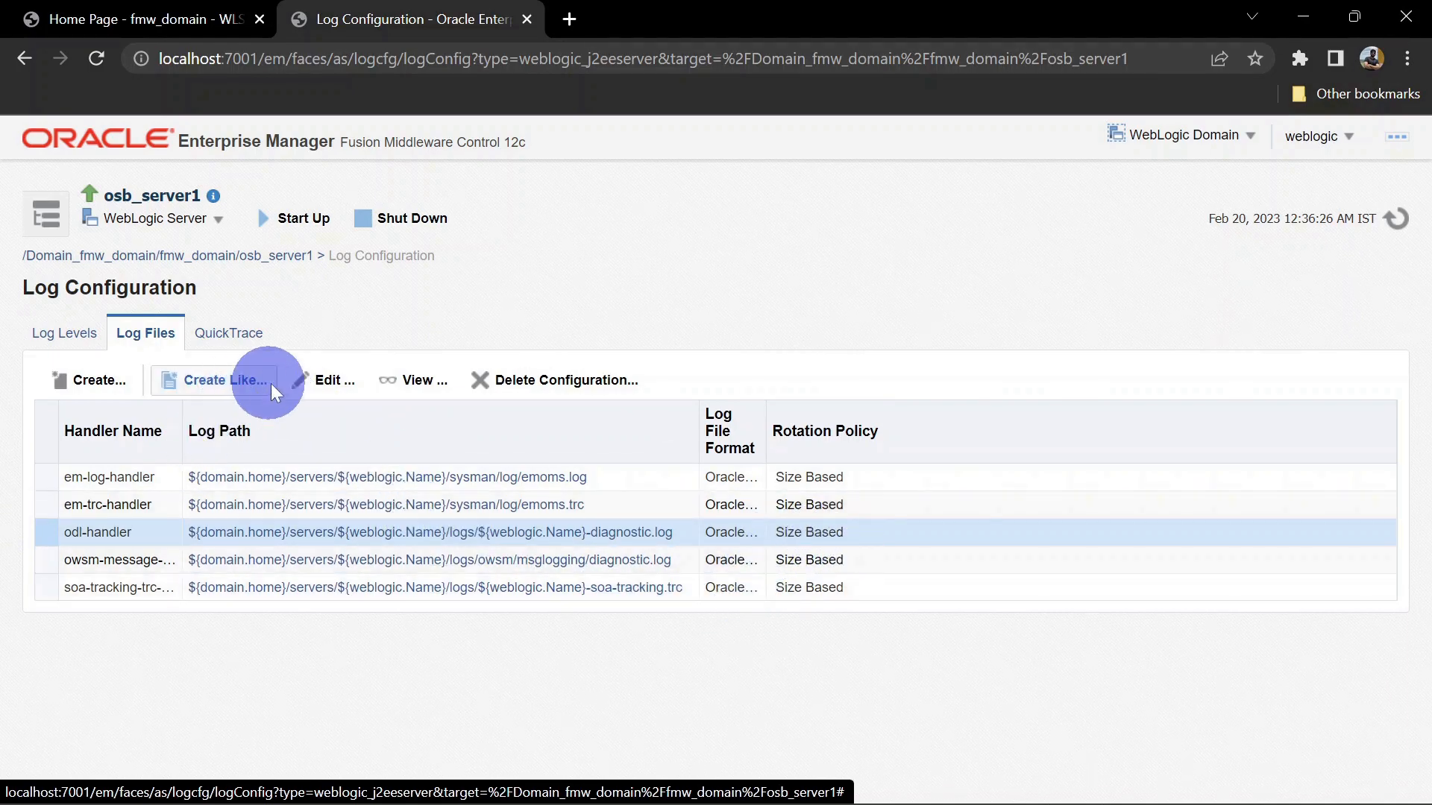
pyautogui.click(306, 382)
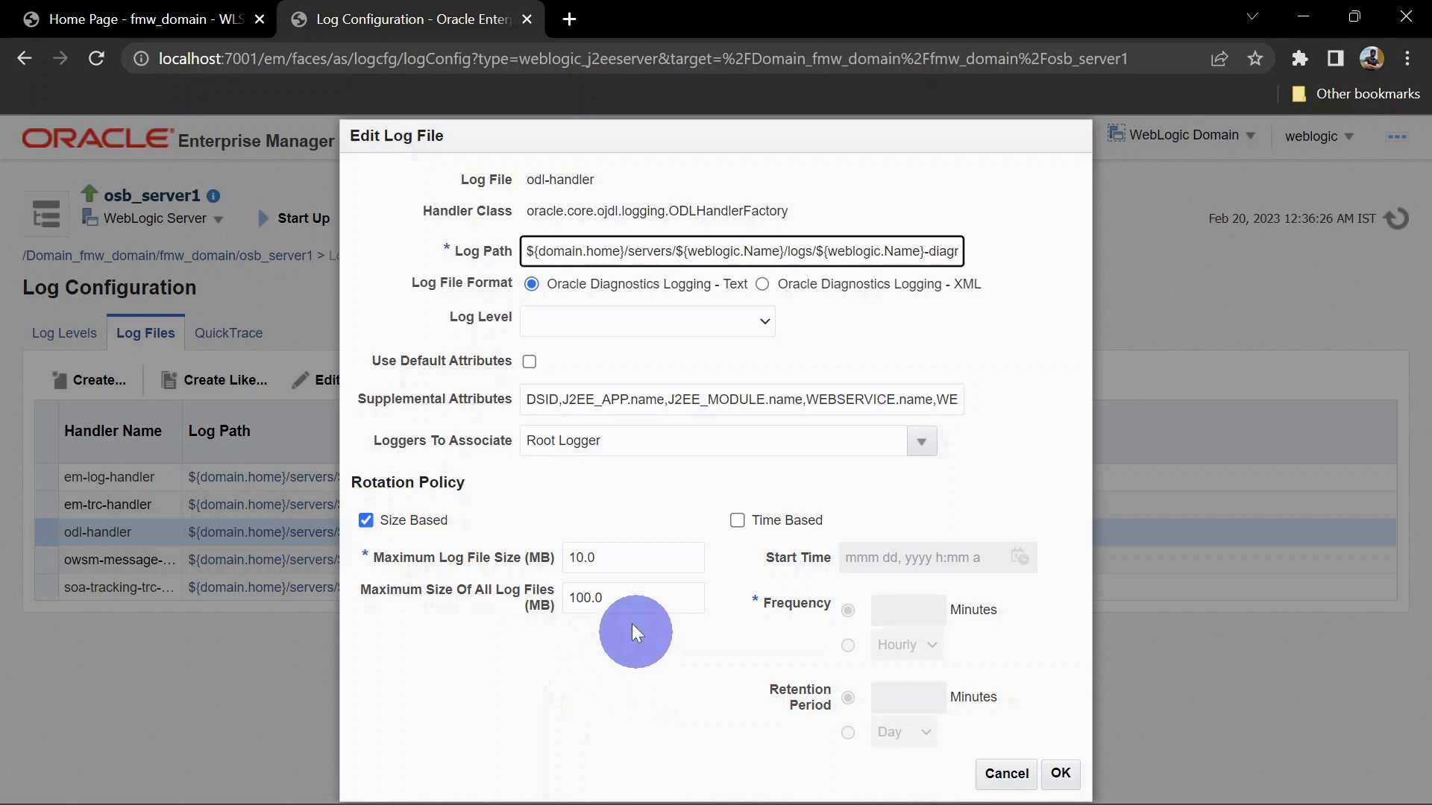
pyautogui.doubleClick(602, 558)
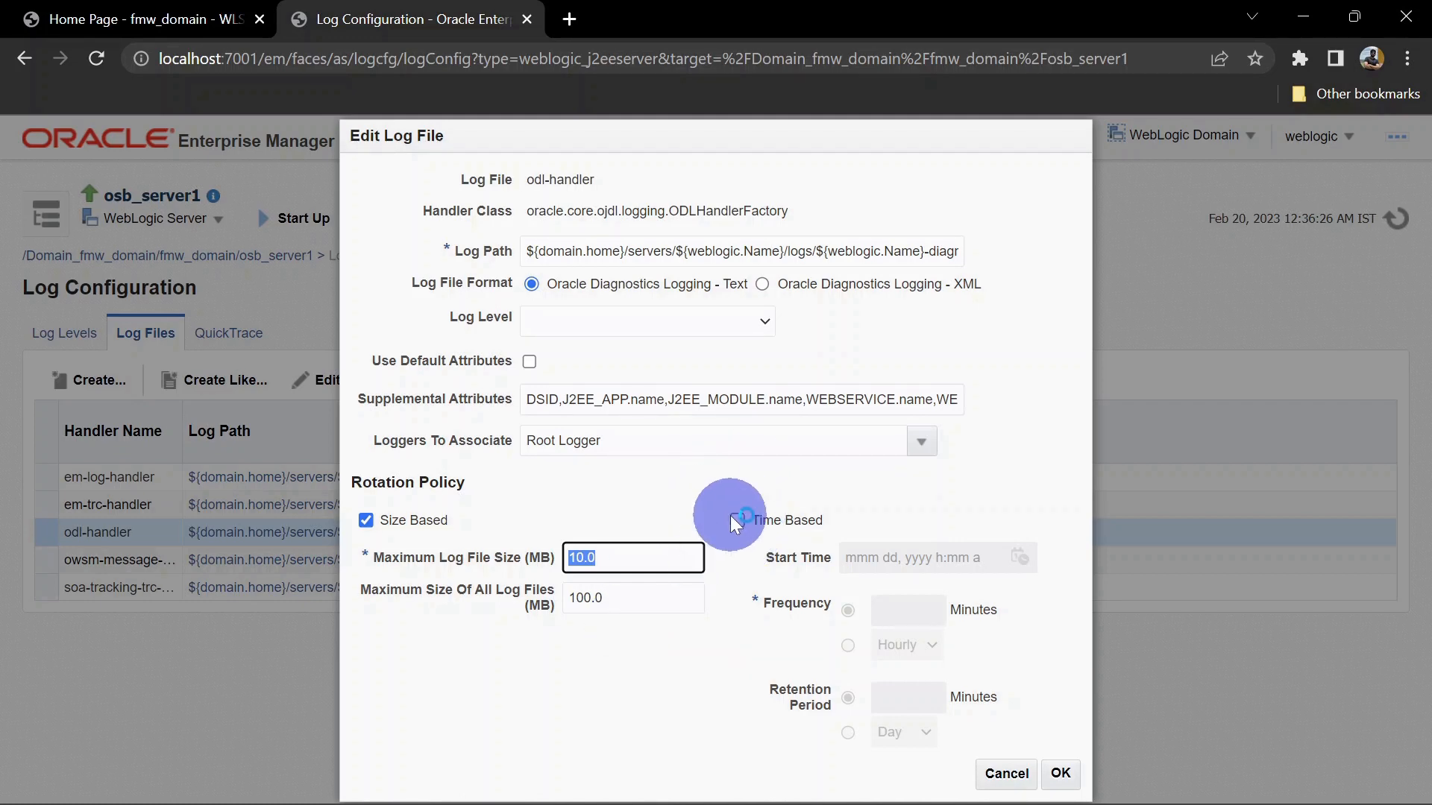
pyautogui.click(1006, 775)
pyautogui.click(1007, 774)
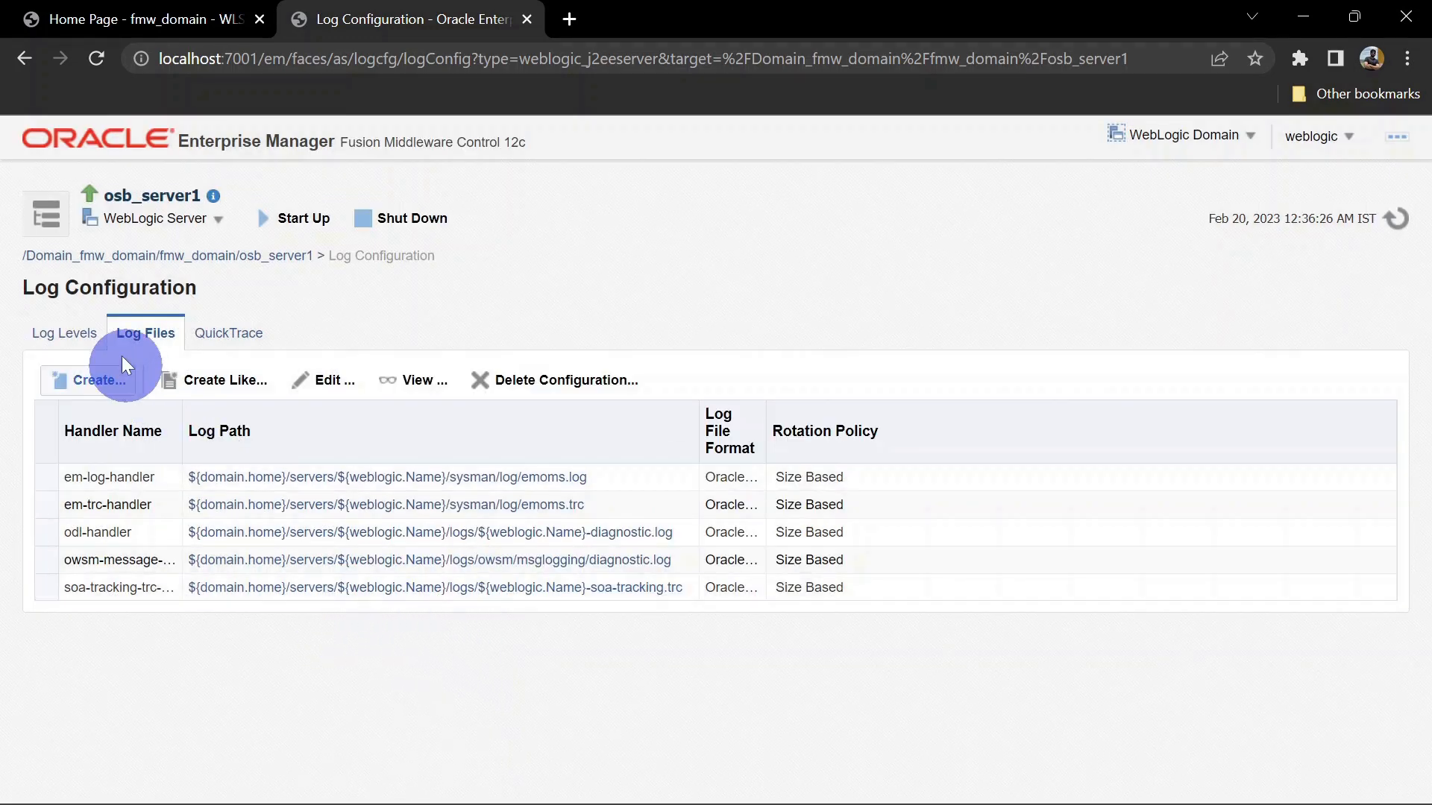
# - Expand the Root Logger in the log levels of osb_server1 and review the levels of its child loggers
pyautogui.click(67, 332)
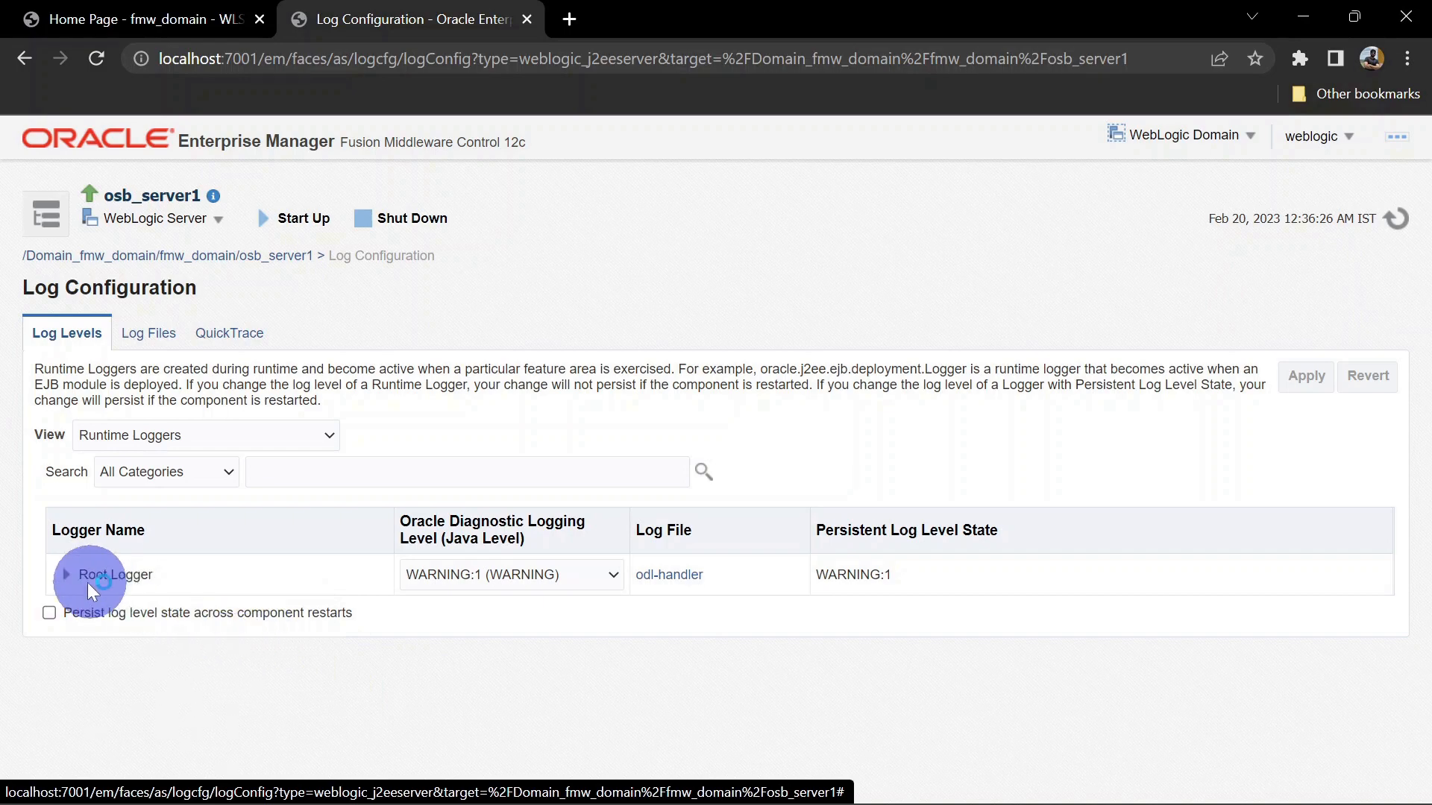
pyautogui.click(66, 575)
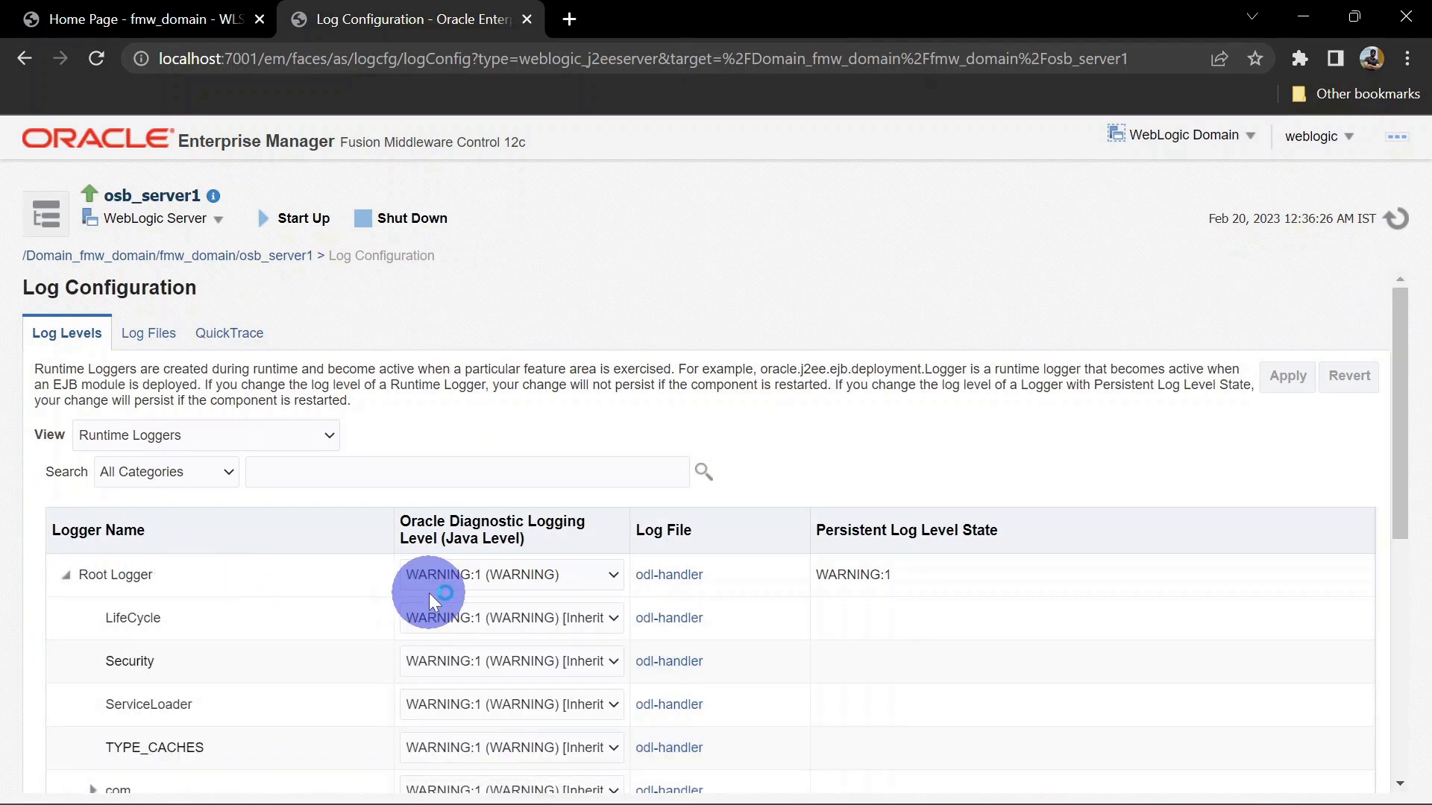
pyautogui.scroll(-6, 429, 594)
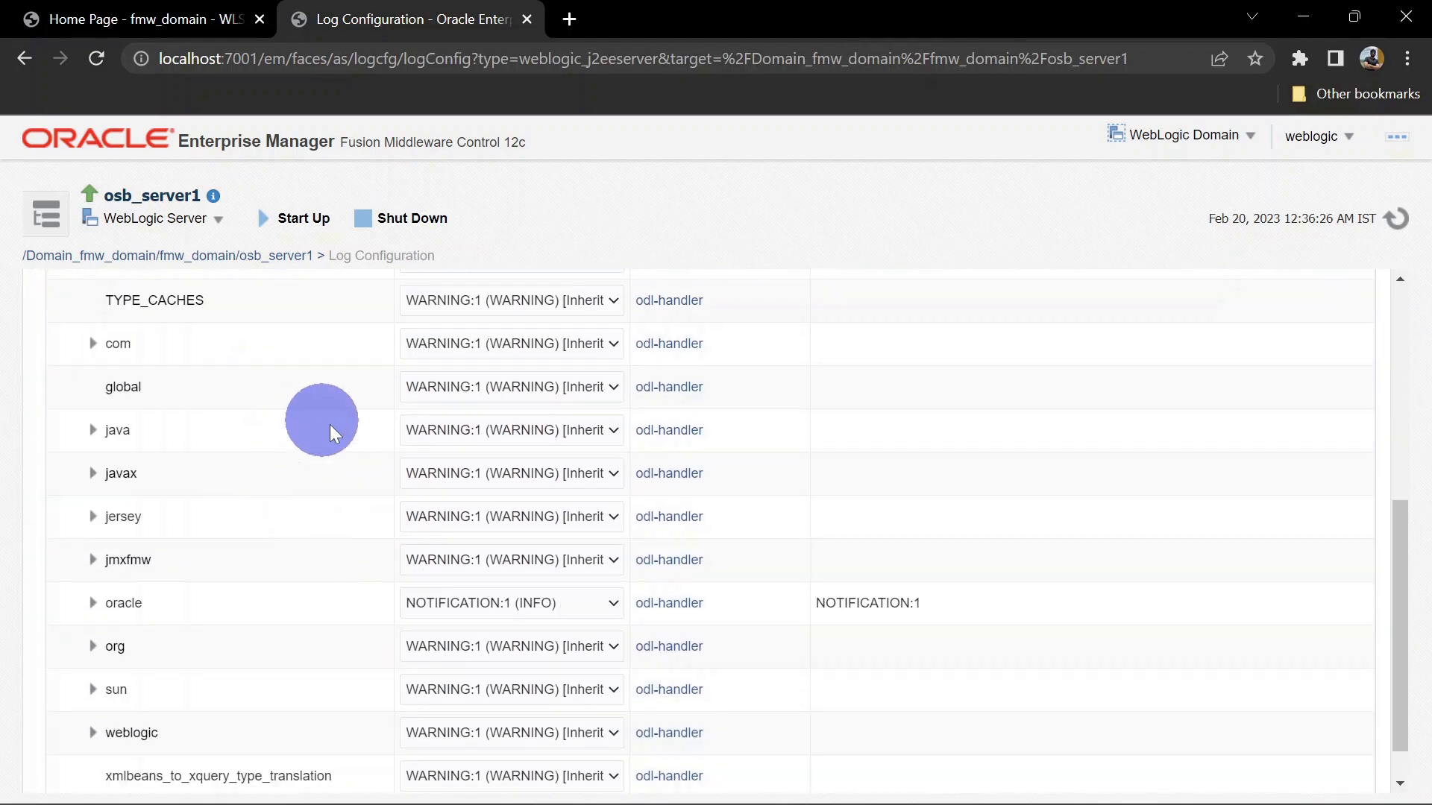
pyautogui.scroll(5, 338, 442)
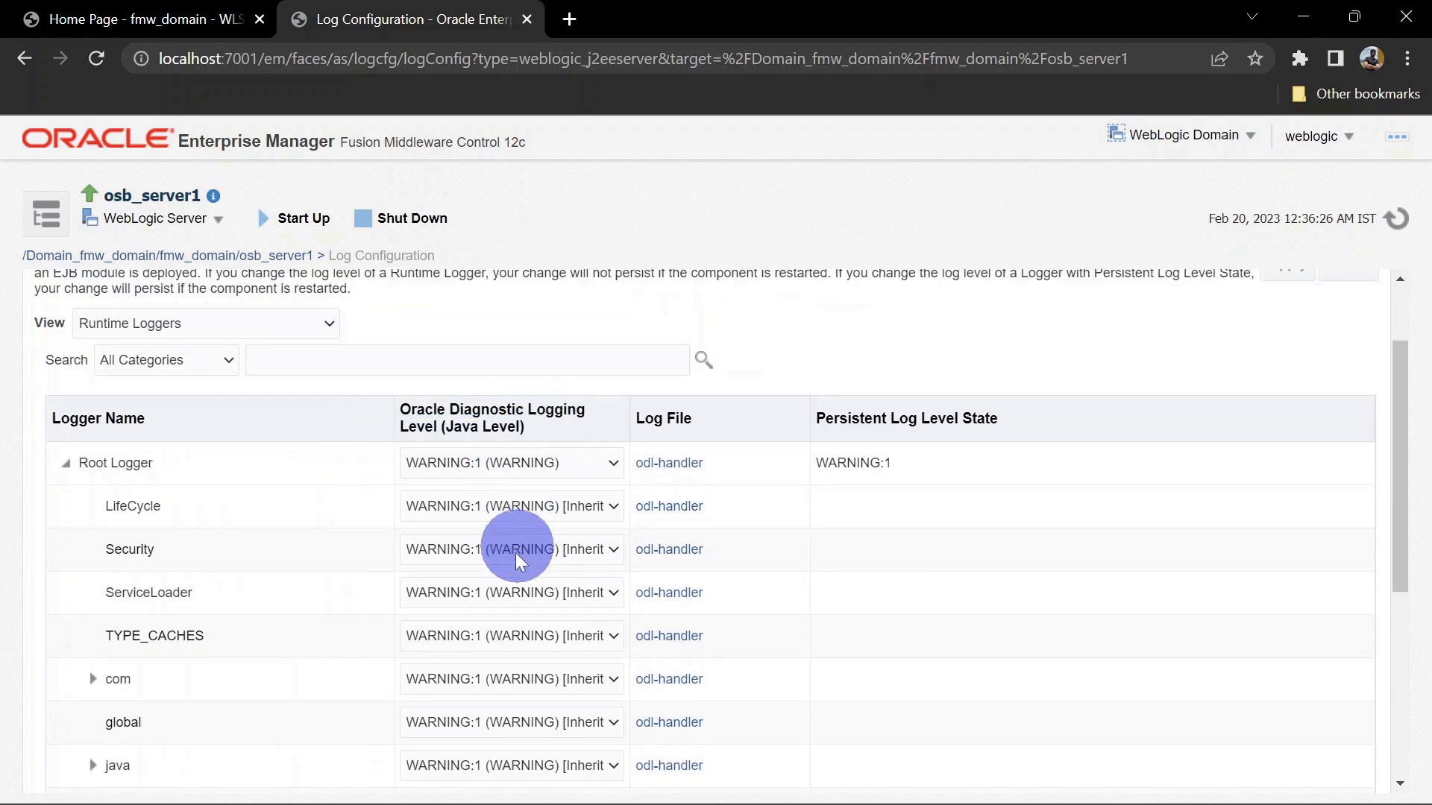
pyautogui.scroll(-3, 514, 554)
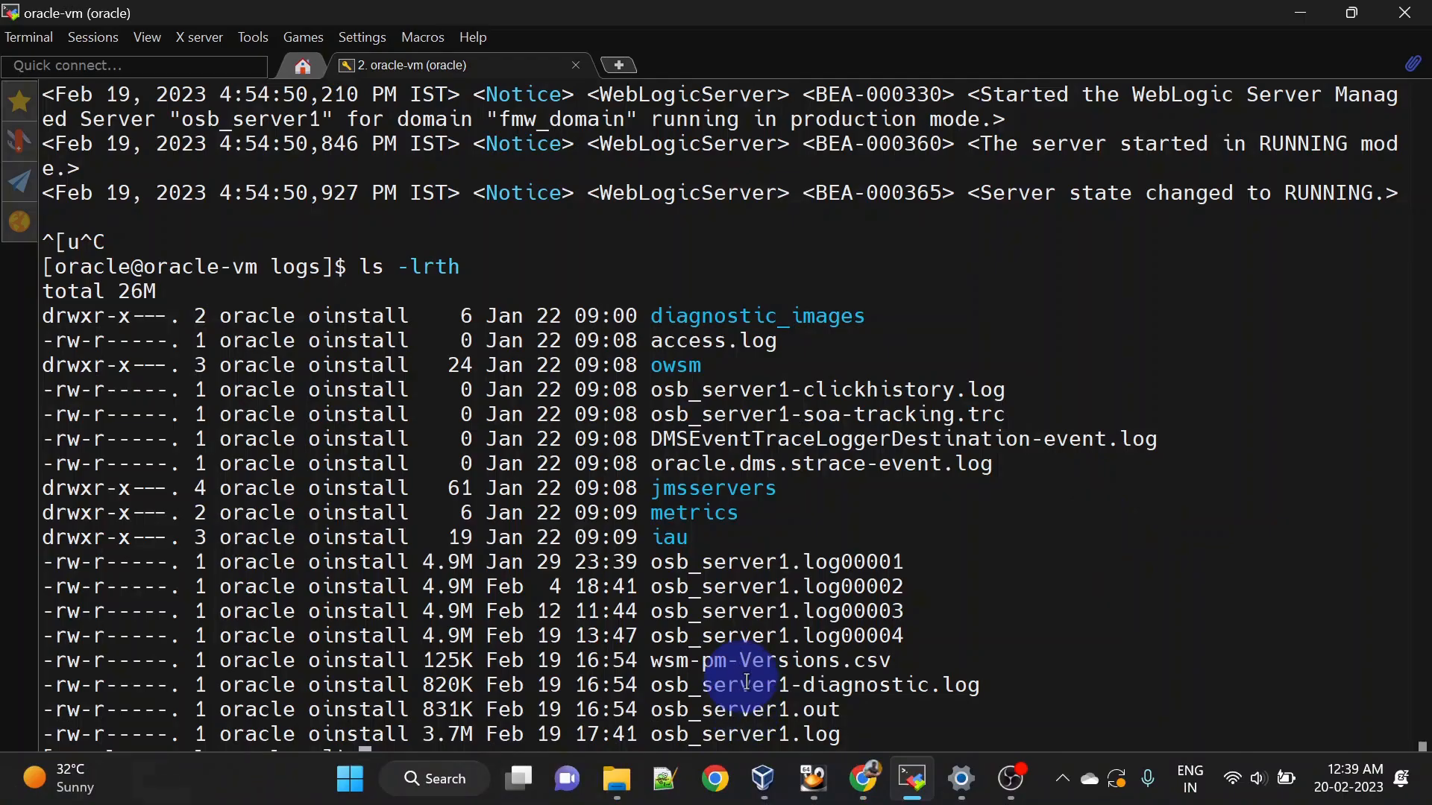
# - Switch to the MobaXterm terminal, follow the last 1000 lines of osb_server1.out and locate the logger name in an oracle.osb.statistics warning
pyautogui.doubleClick(751, 709)
pyautogui.write('tail -1000f')
pyautogui.rightClick(1101, 568)
pyautogui.press('Return')
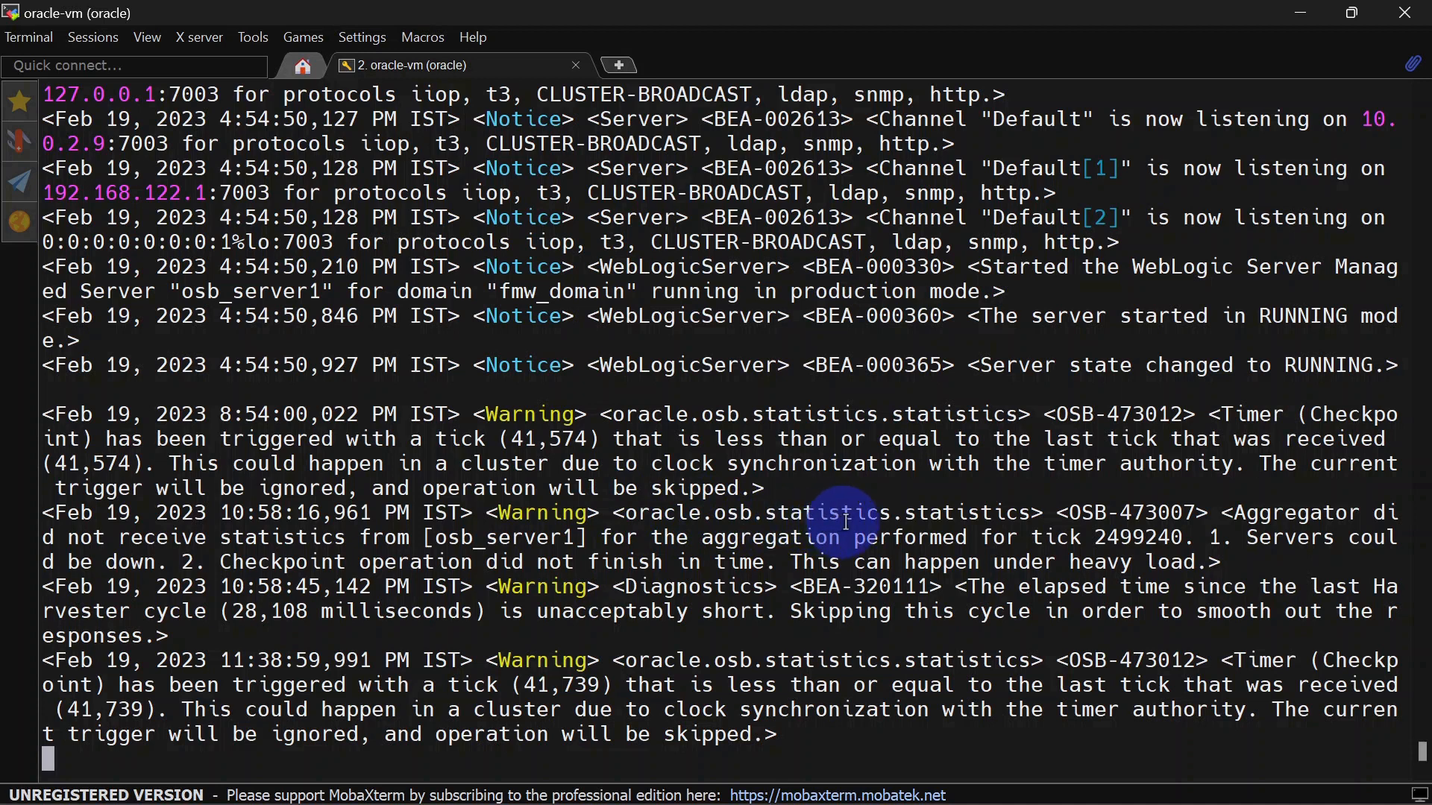
pyautogui.moveTo(627, 513); pyautogui.dragTo(890, 513)
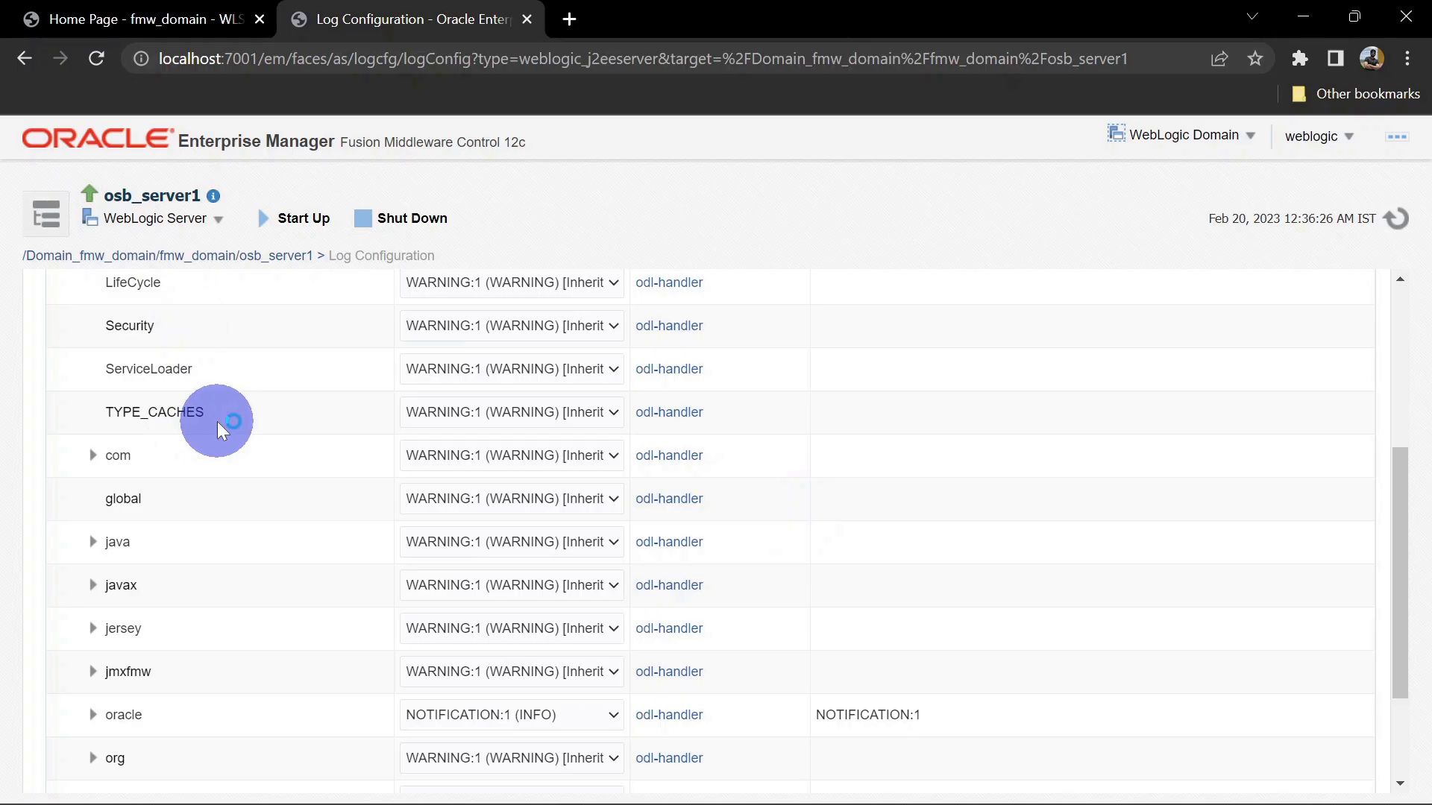
# - Expand the oracle logger and its oracle.osb child logger in the log levels of osb_server1
pyautogui.scroll(-3, 215, 427)
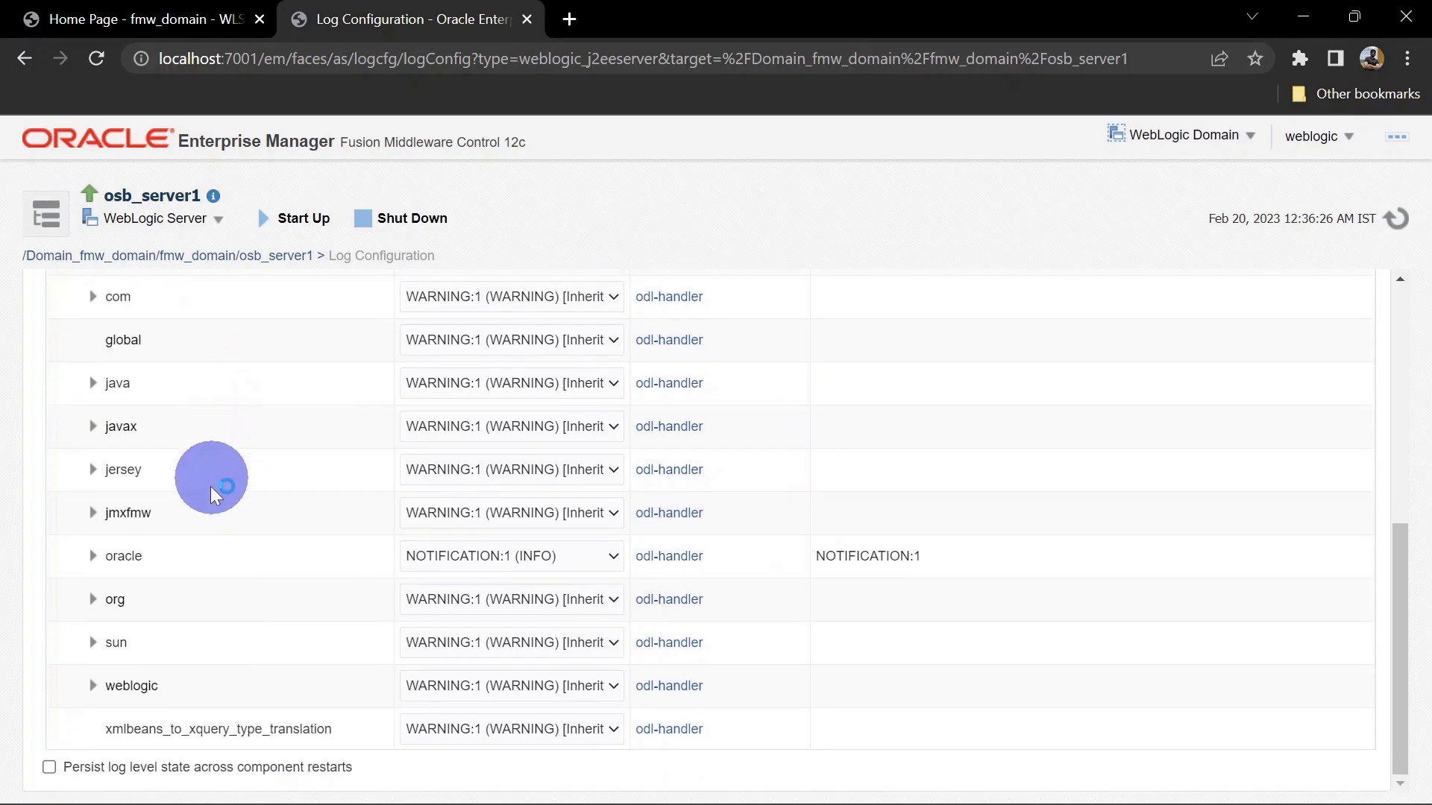
pyautogui.click(91, 558)
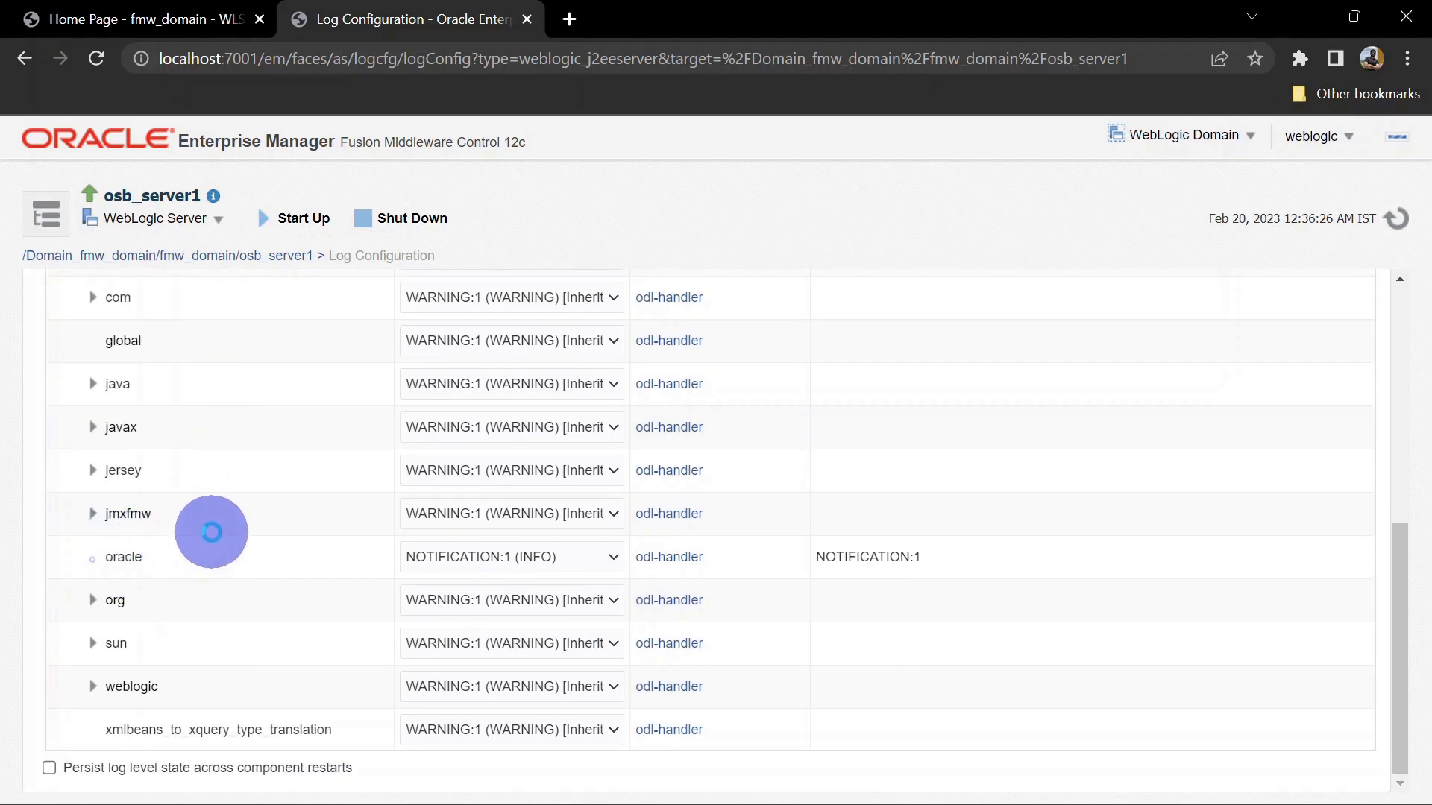
pyautogui.scroll(-6, 283, 504)
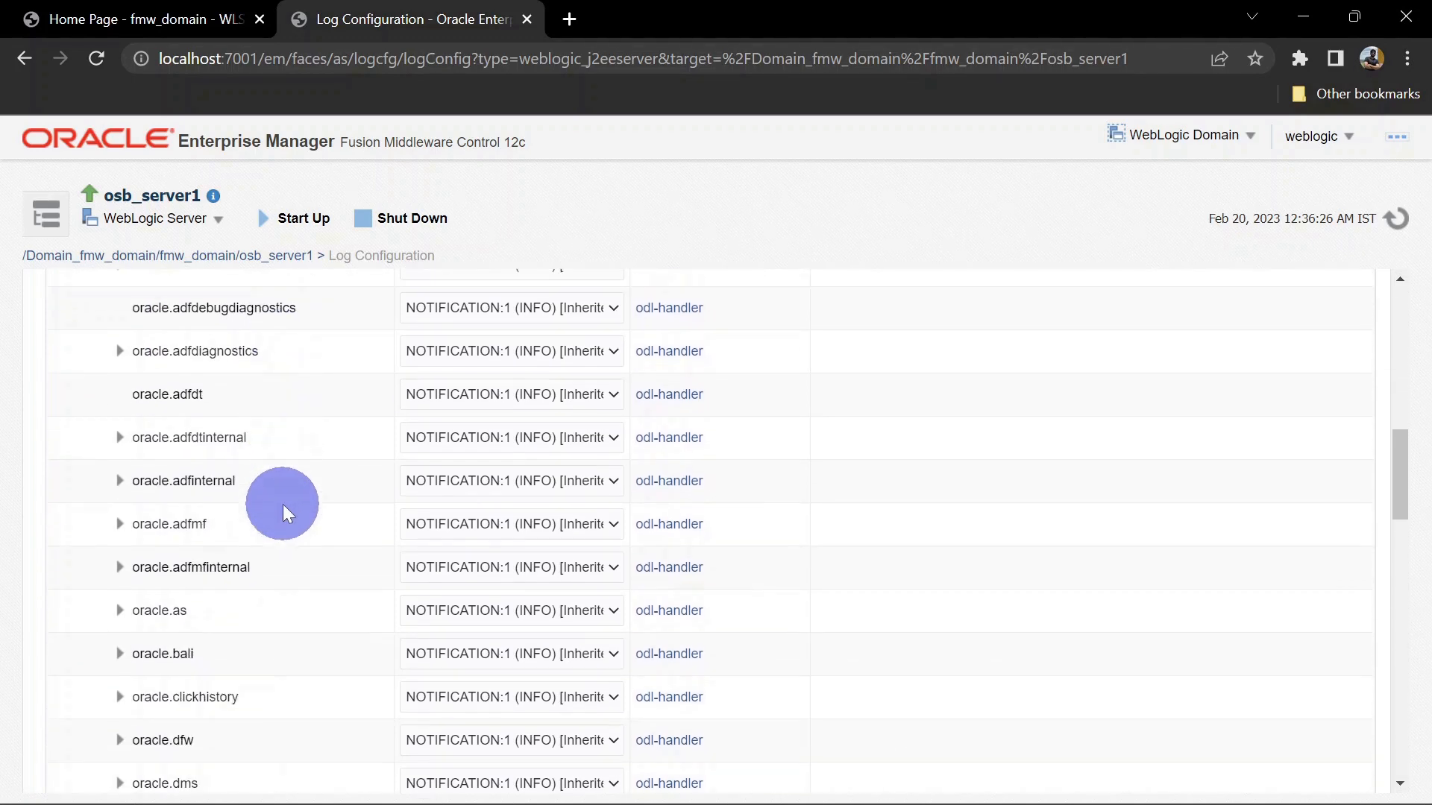
pyautogui.scroll(-8, 283, 504)
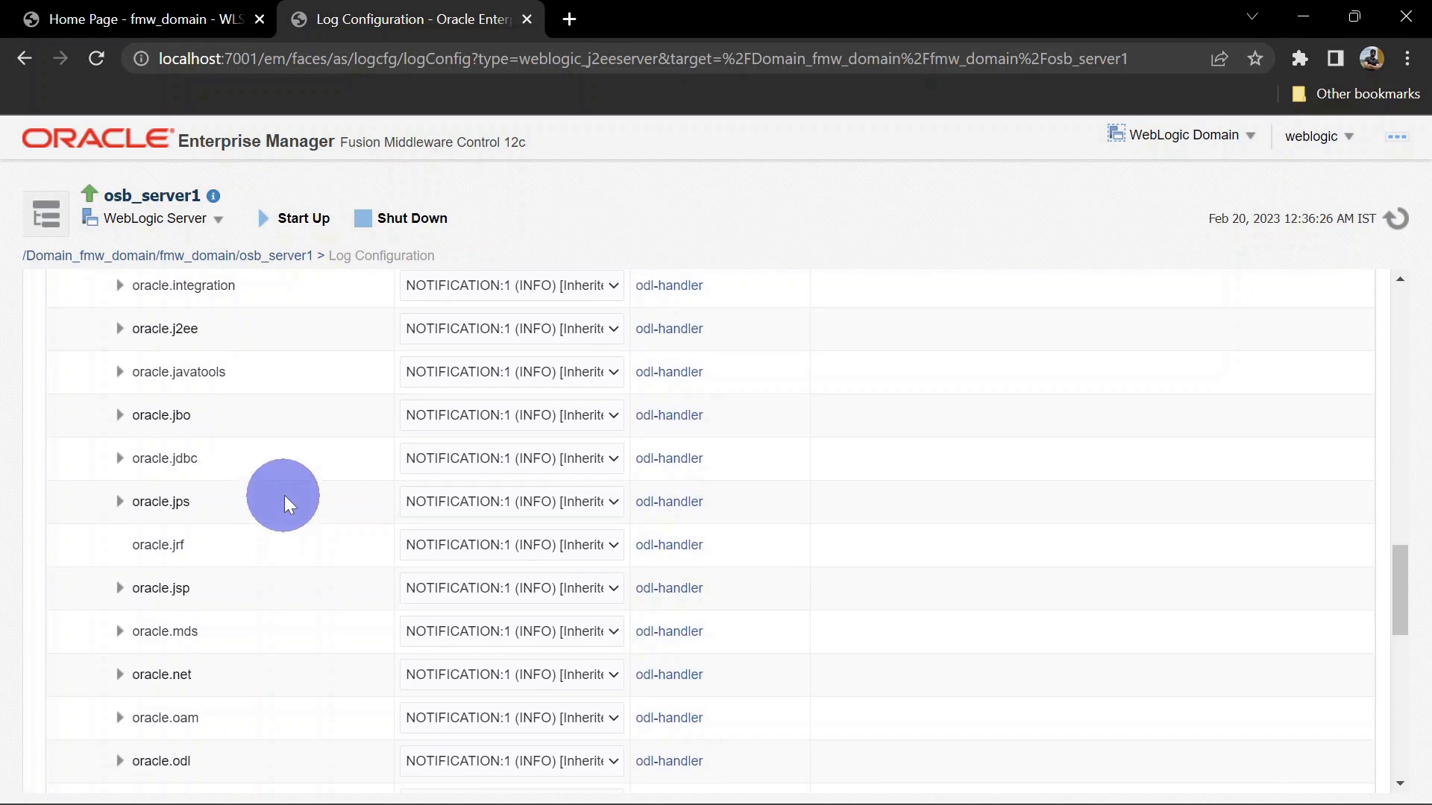
pyautogui.scroll(-1, 297, 462)
pyautogui.click(120, 624)
# - Find the oracle.osb.statistics.statistics logger among the oracle.osb children and show the log levels available for it
pyautogui.scroll(-11, 288, 547)
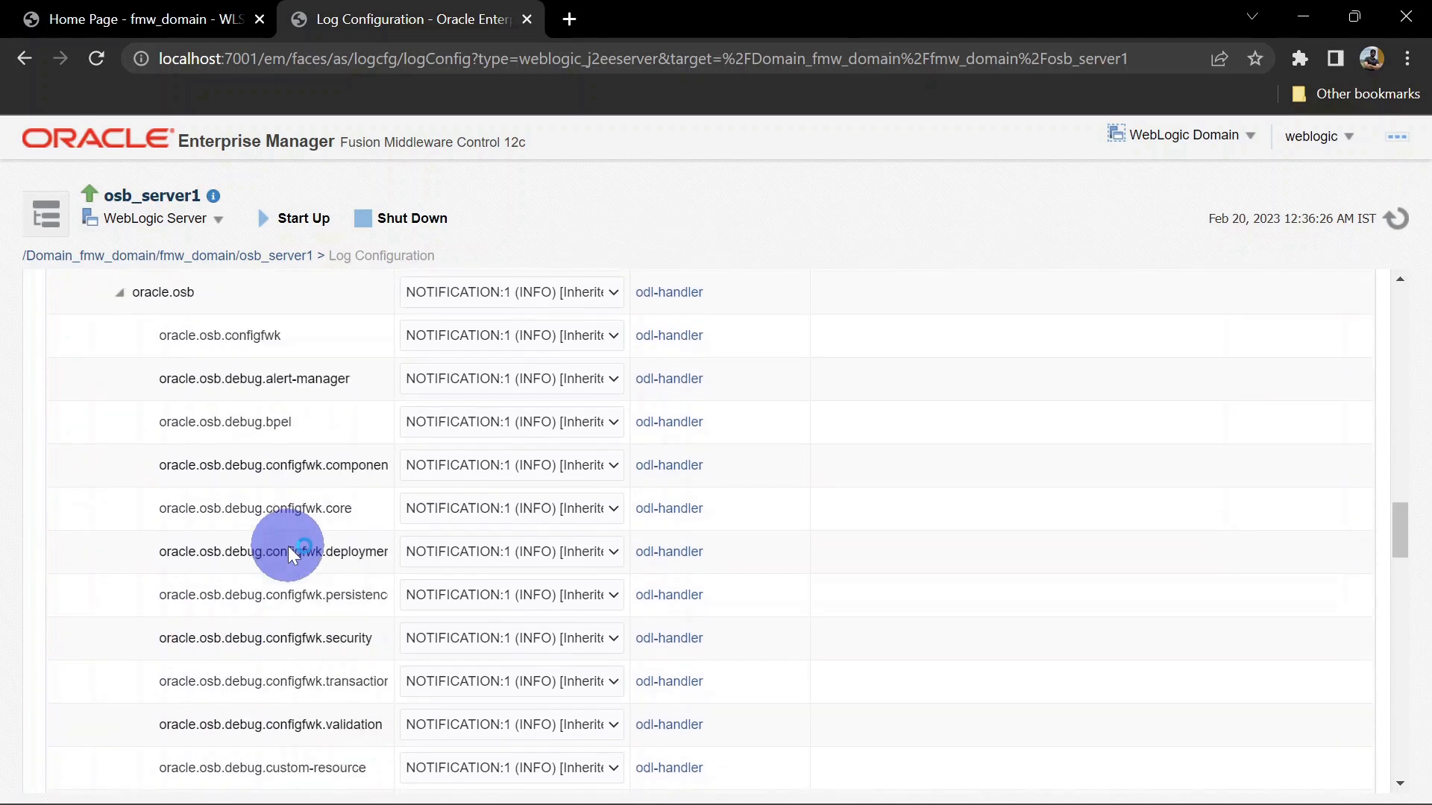
pyautogui.scroll(-2, 287, 551)
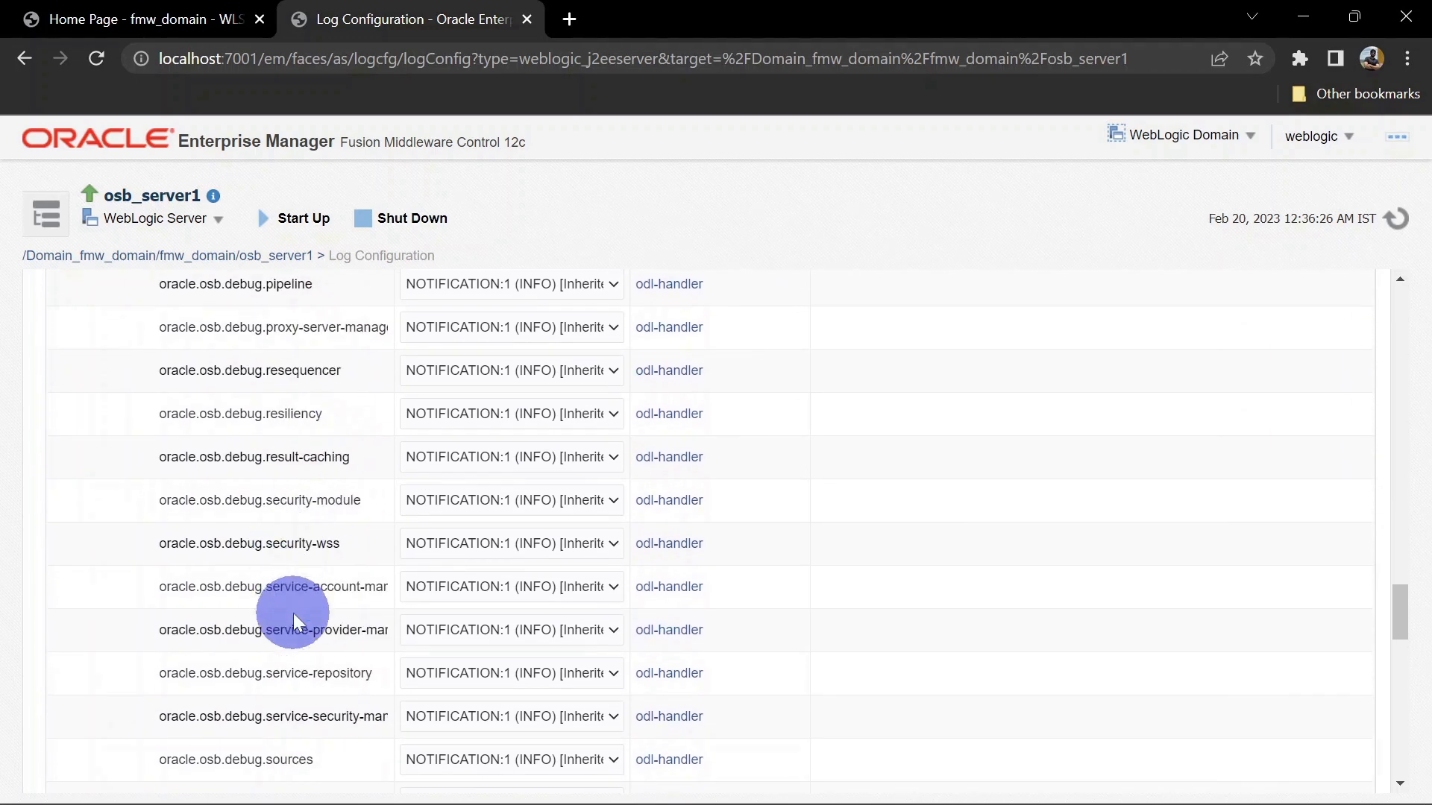
pyautogui.scroll(-4, 294, 614)
pyautogui.scroll(-6, 355, 545)
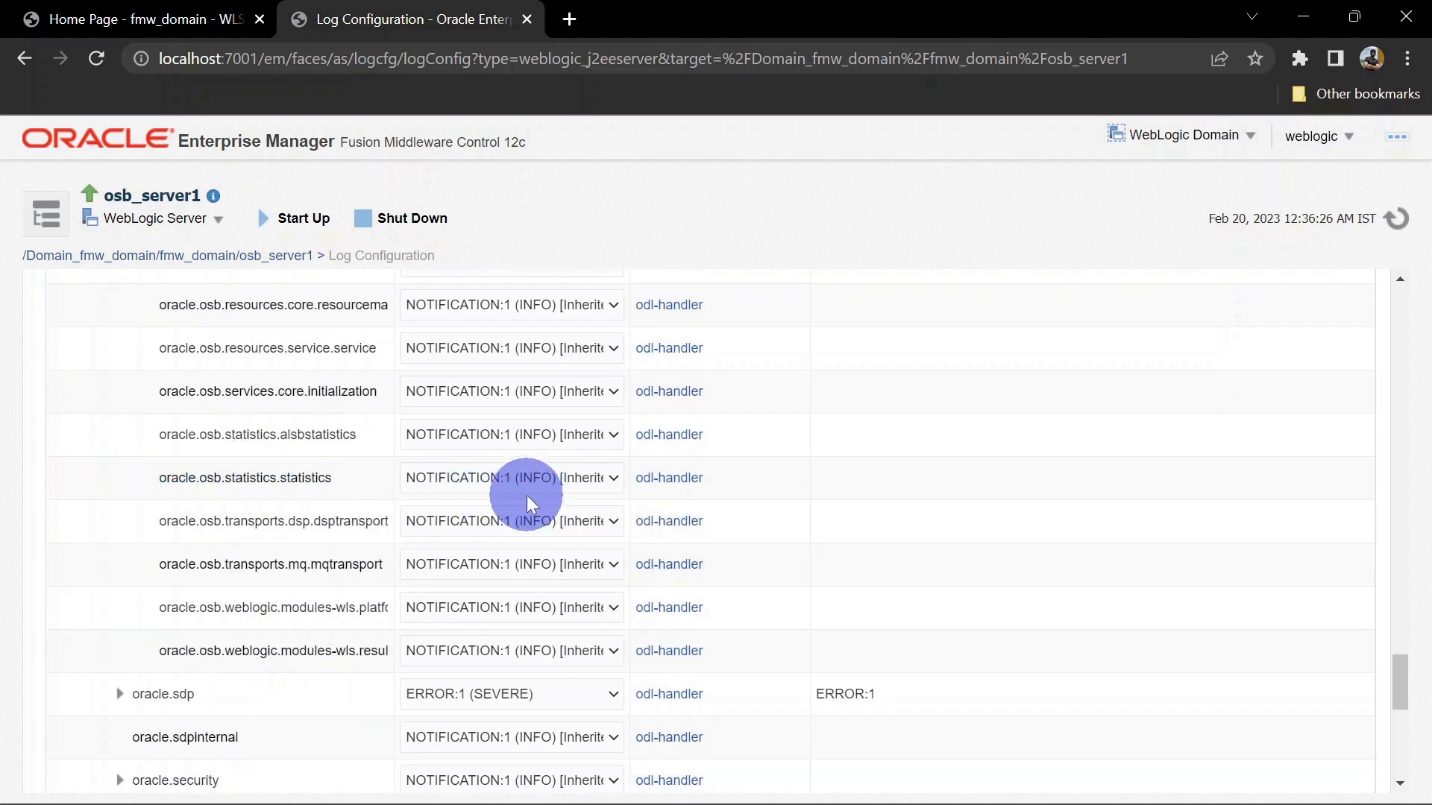
pyautogui.click(501, 482)
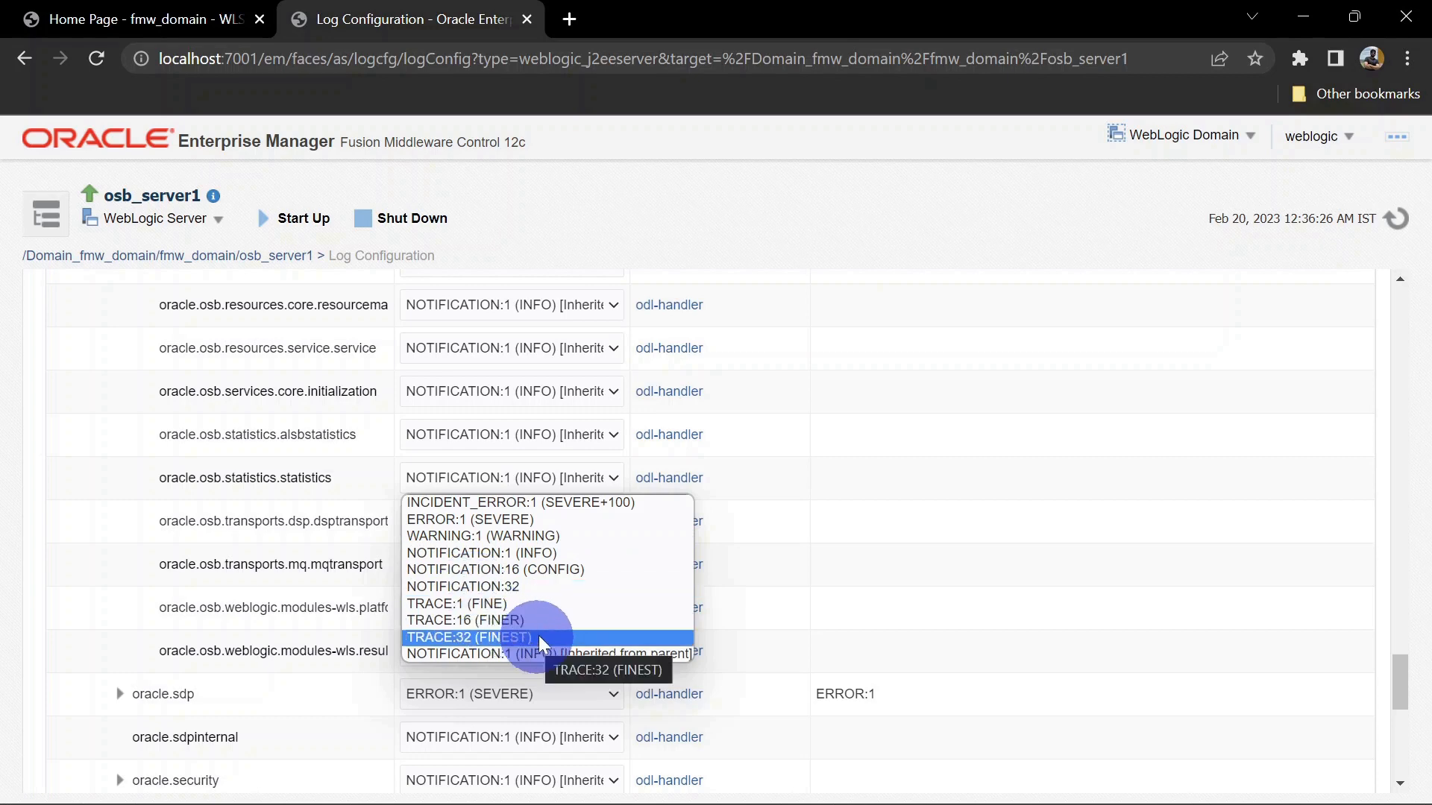
# - Look through the oracle.osb loggers and enable persisting the log level state across component restarts
pyautogui.scroll(5, 231, 461)
pyautogui.scroll(18, 235, 459)
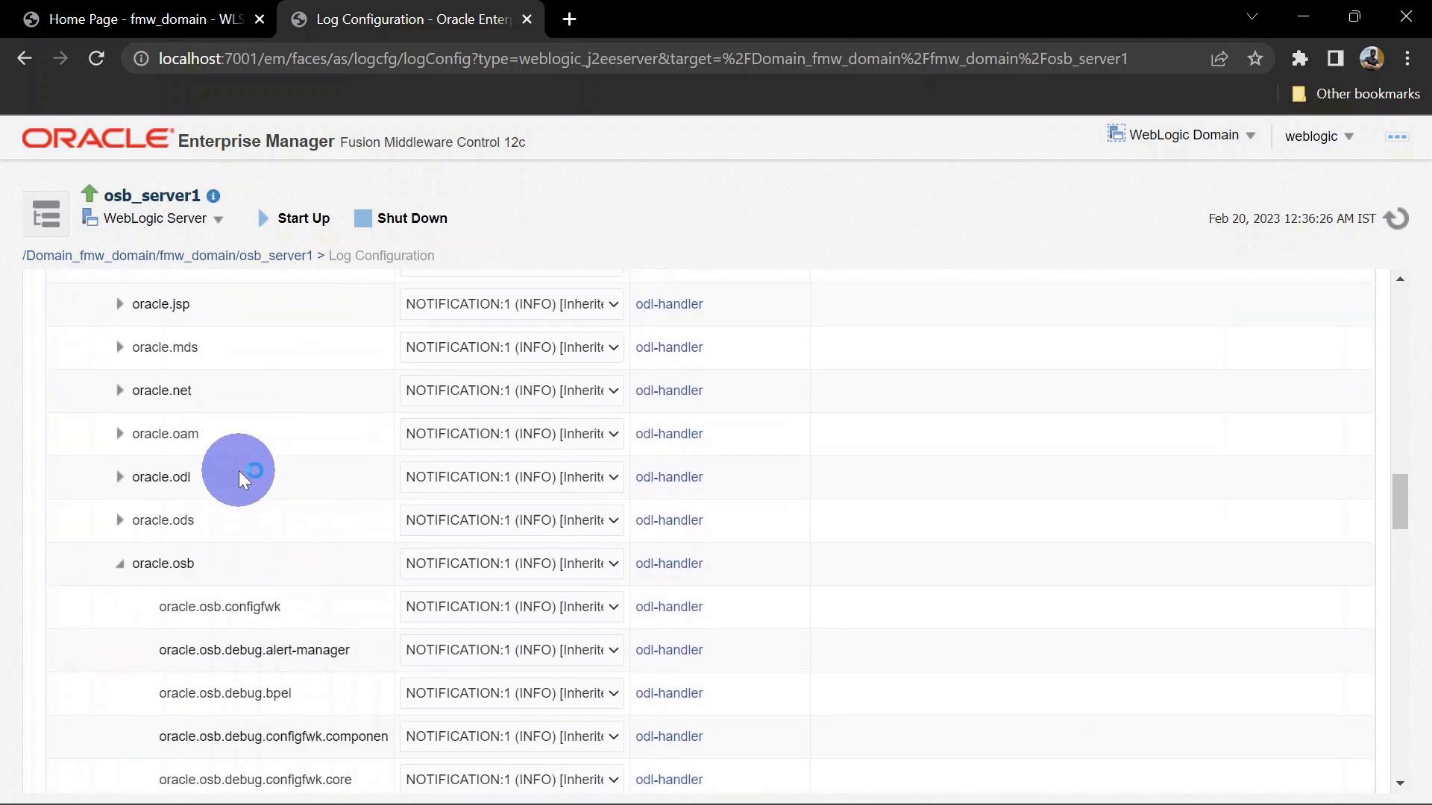
pyautogui.scroll(-1, 239, 471)
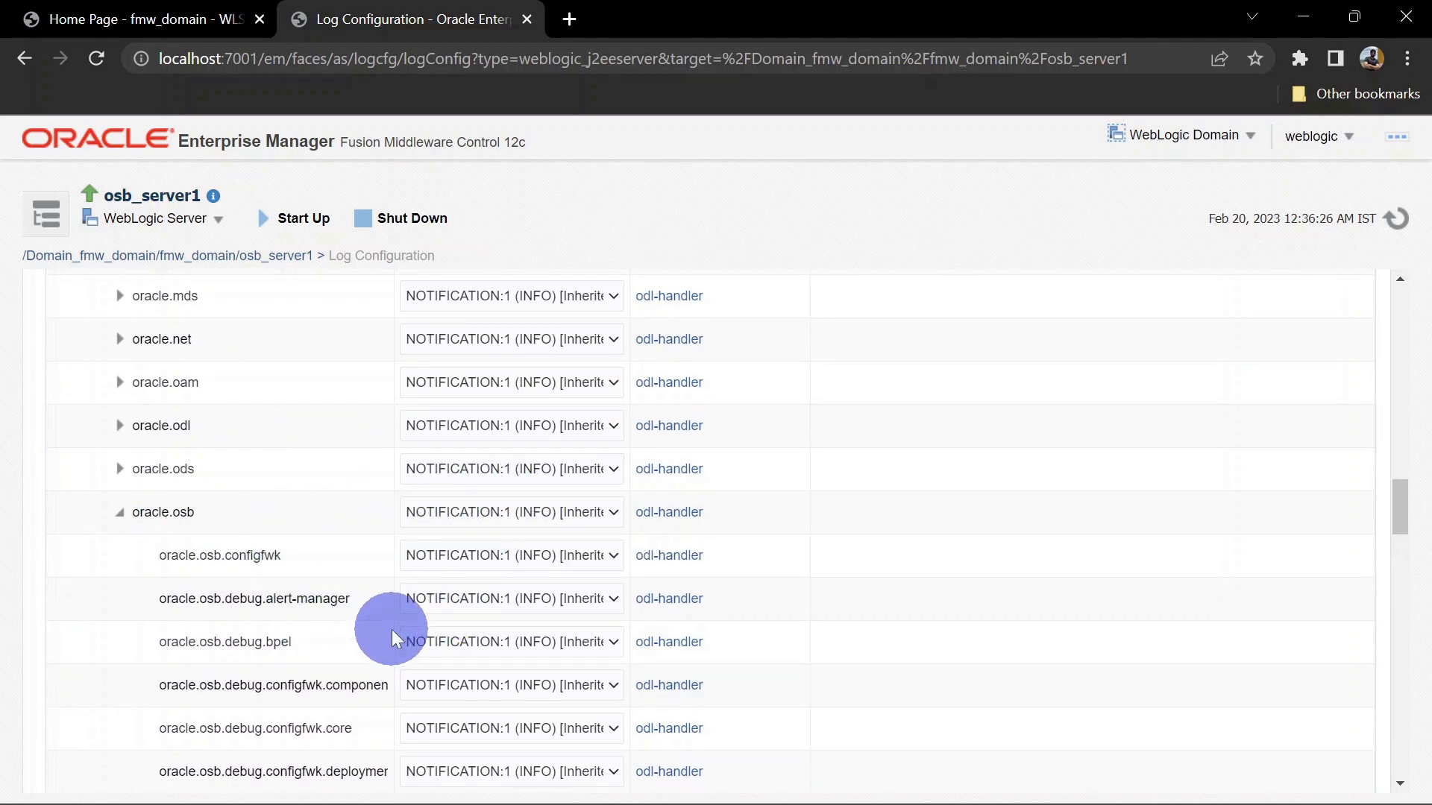
pyautogui.scroll(-15, 391, 629)
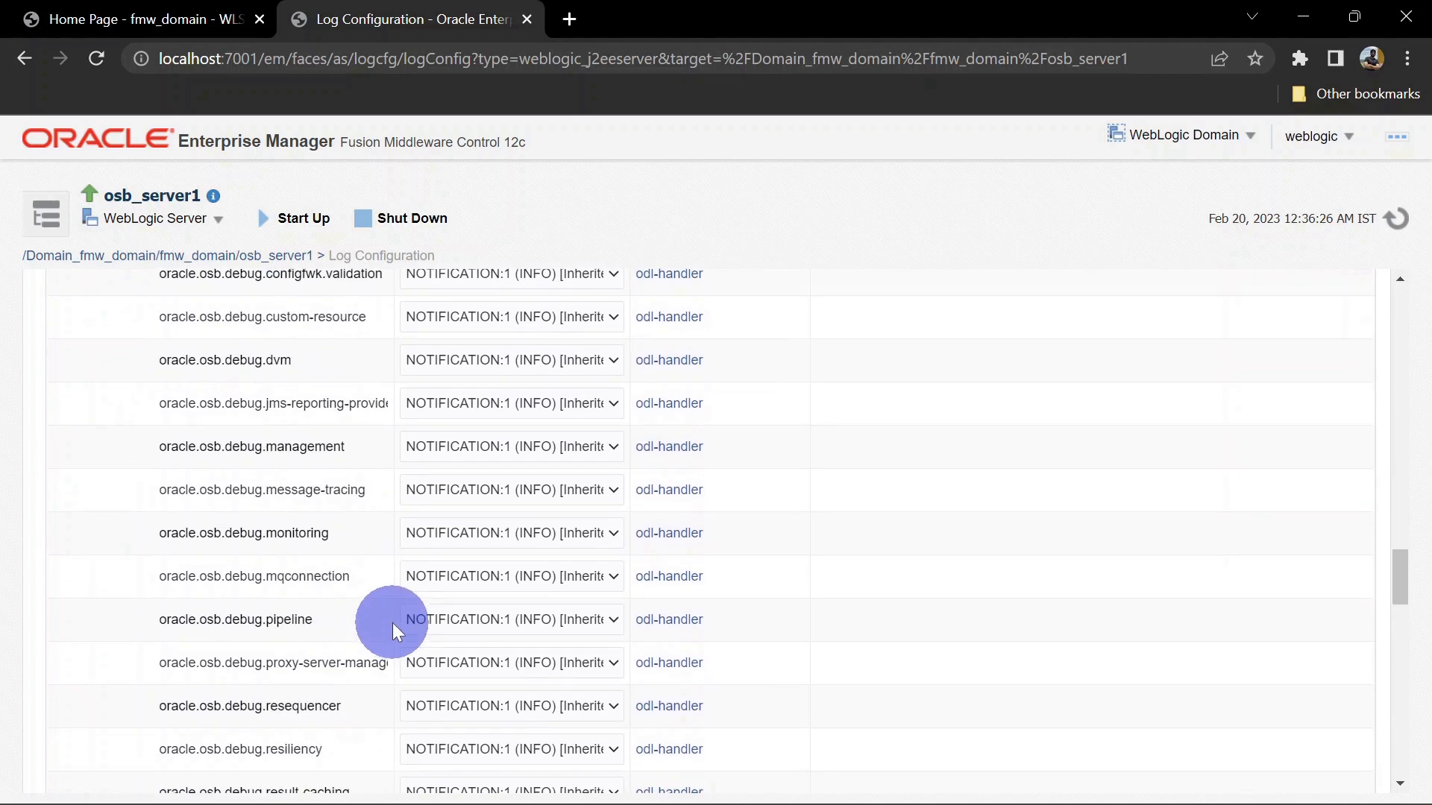
pyautogui.scroll(-10, 392, 623)
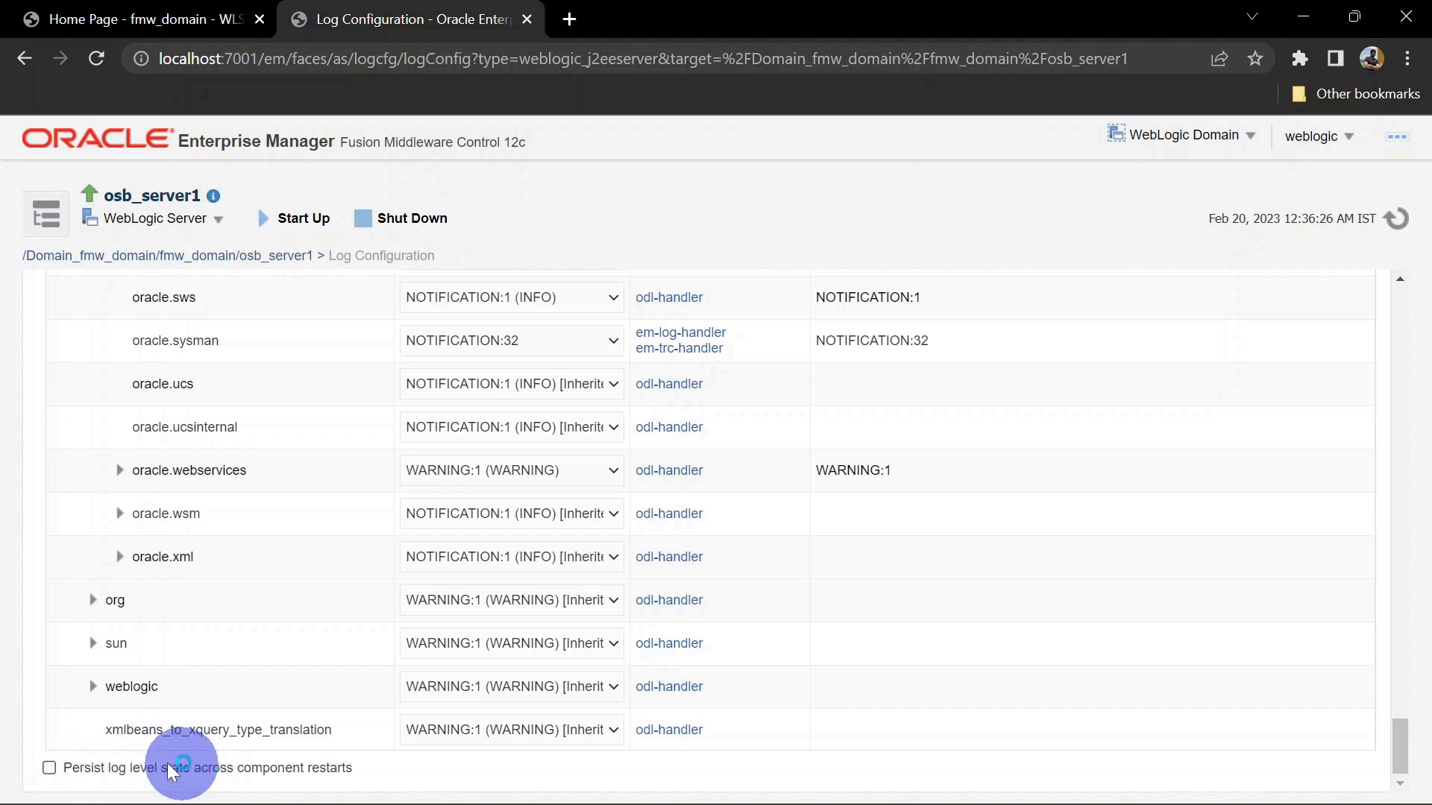
pyautogui.click(49, 768)
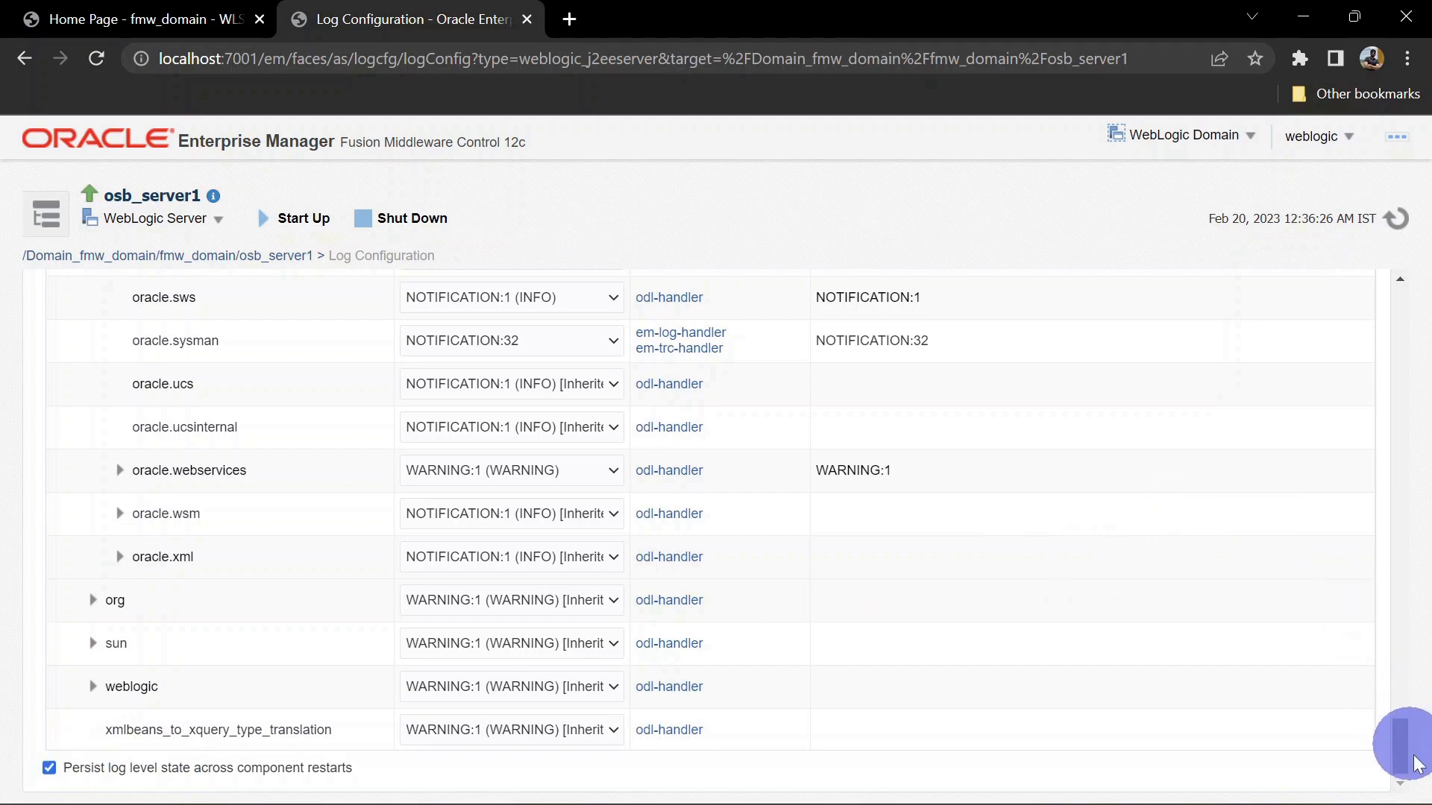
pyautogui.moveTo(1409, 764); pyautogui.dragTo(1399, 471)
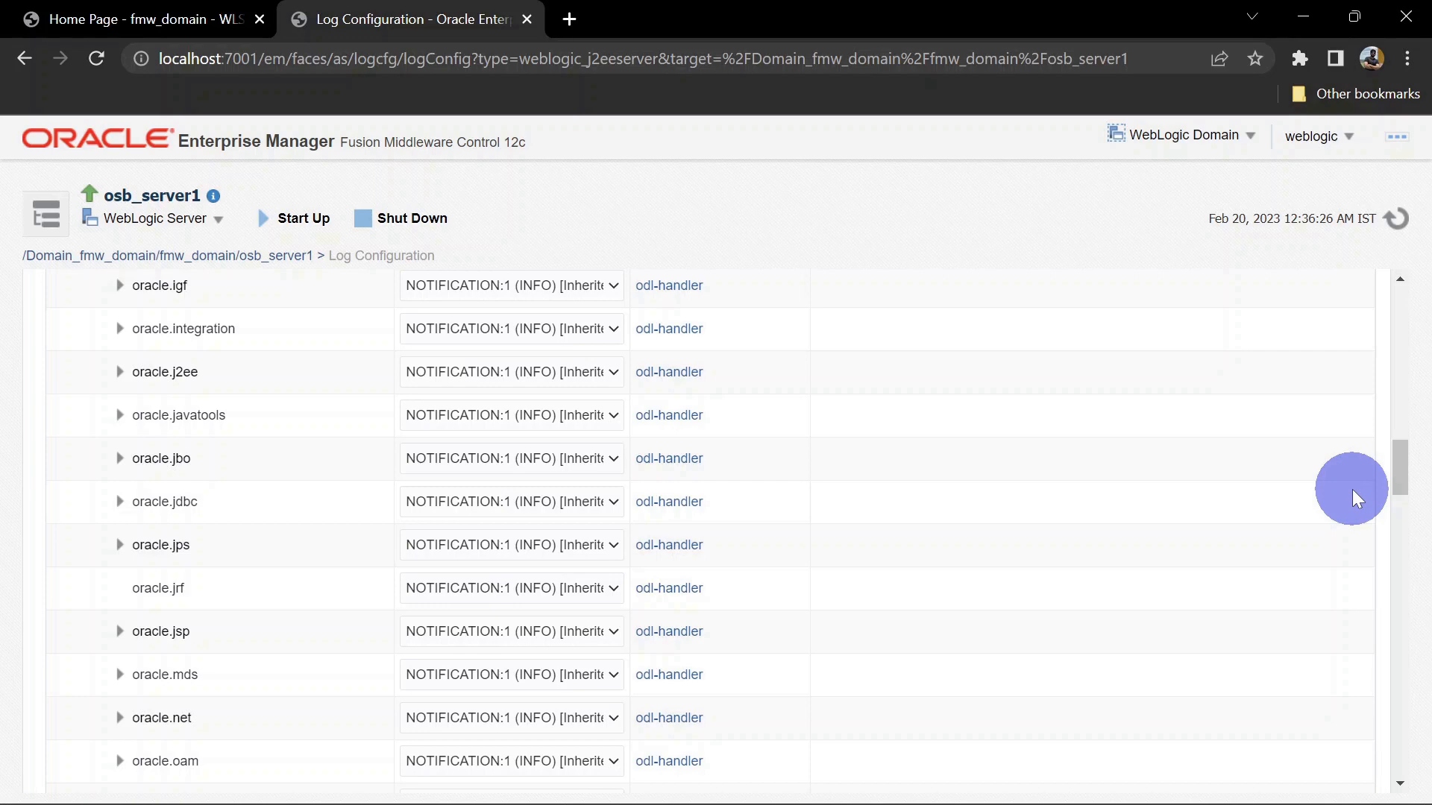
# - Switch to the MobaXterm terminal and list osb_server1's fmwconfig directory with ls -lrth
pyautogui.hotkey('alt', 'Tab')
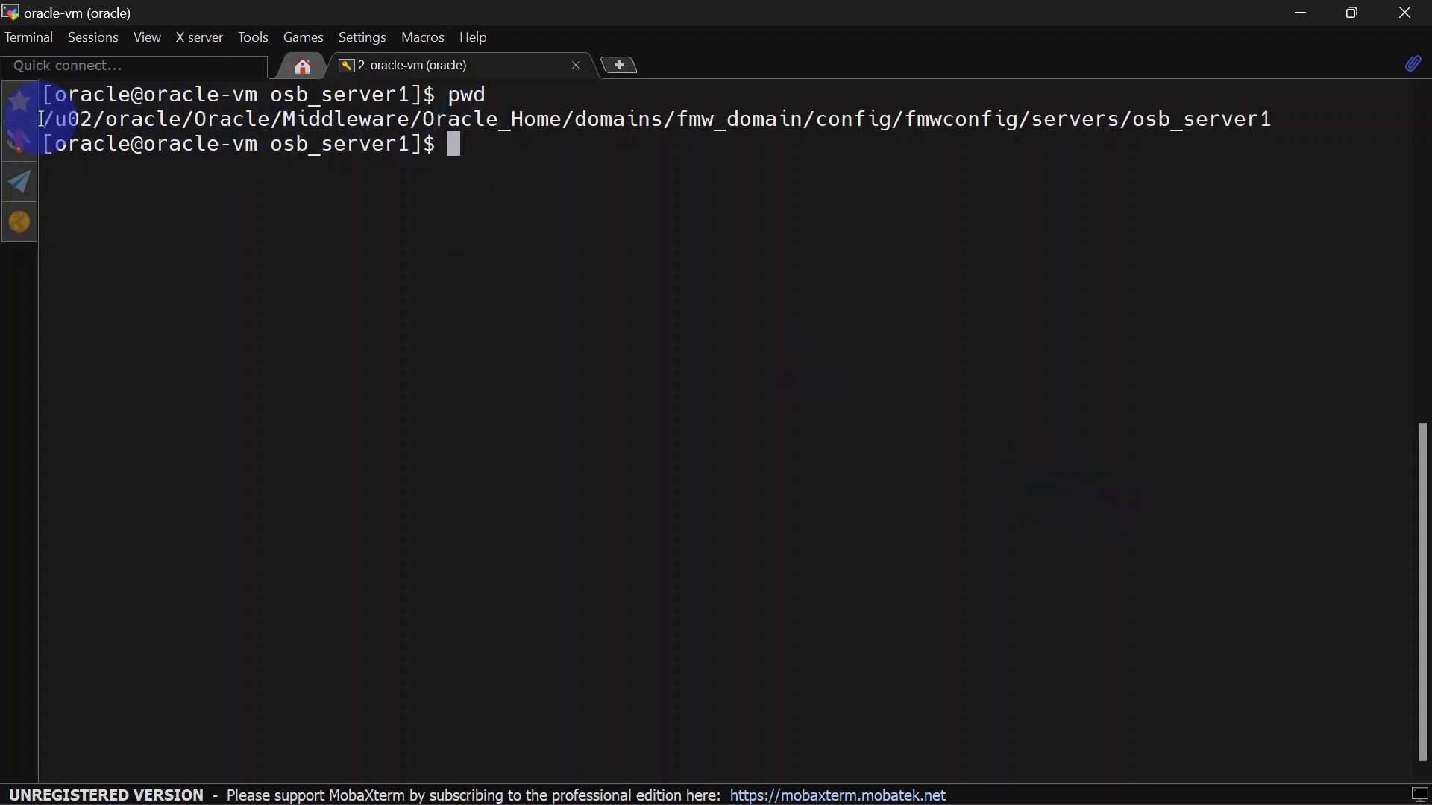
pyautogui.moveTo(41, 120); pyautogui.dragTo(803, 117)
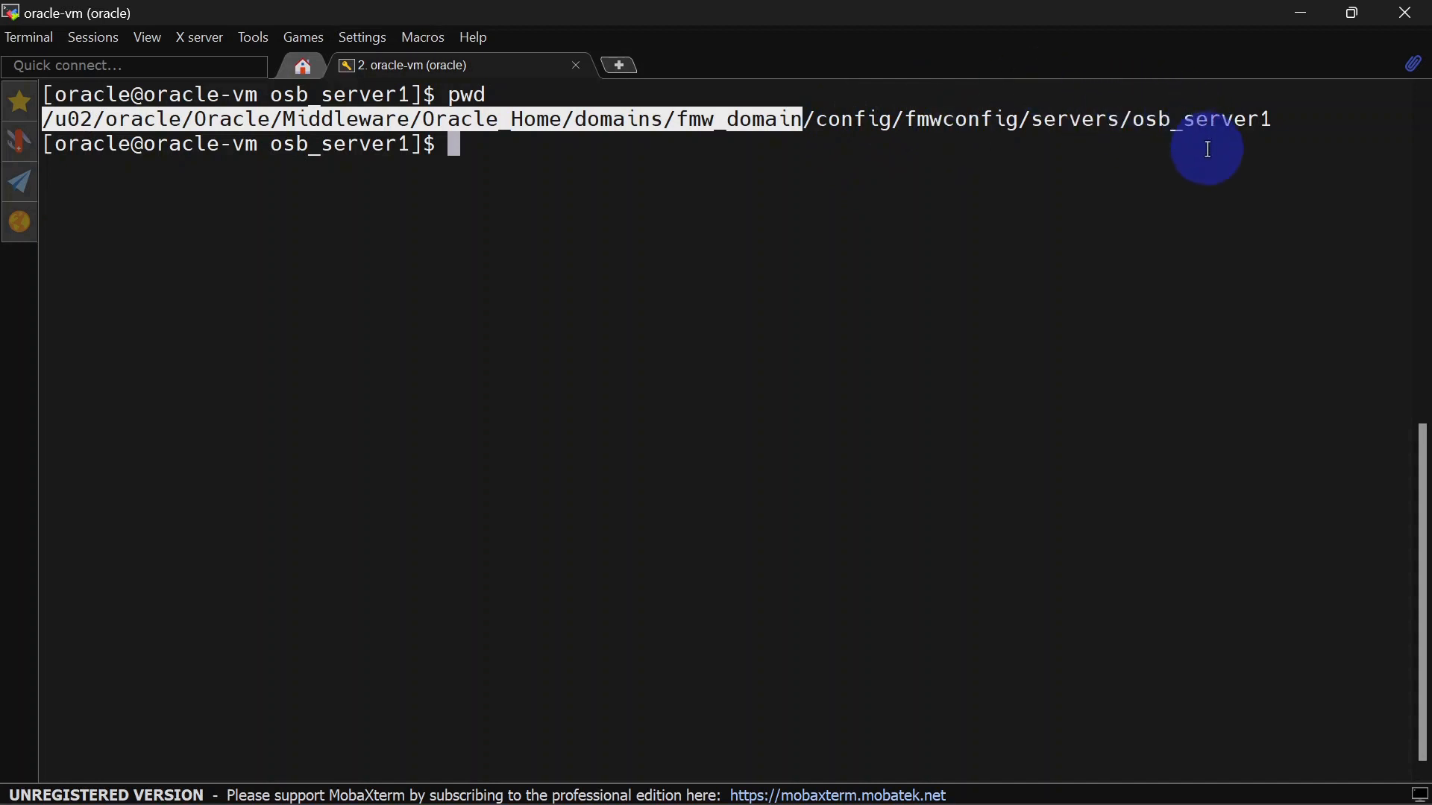
pyautogui.click(1035, 223)
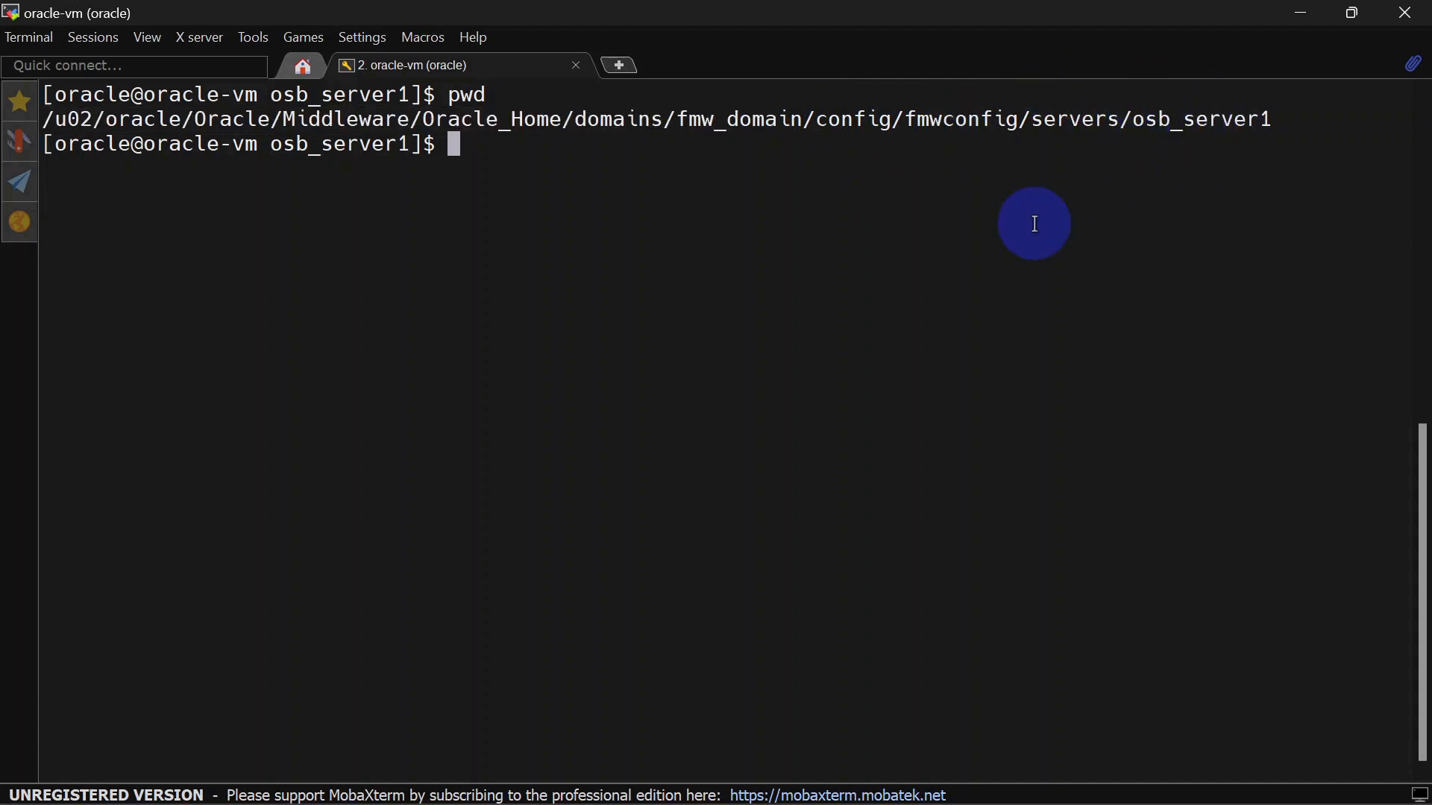
pyautogui.write('ls -lrth')
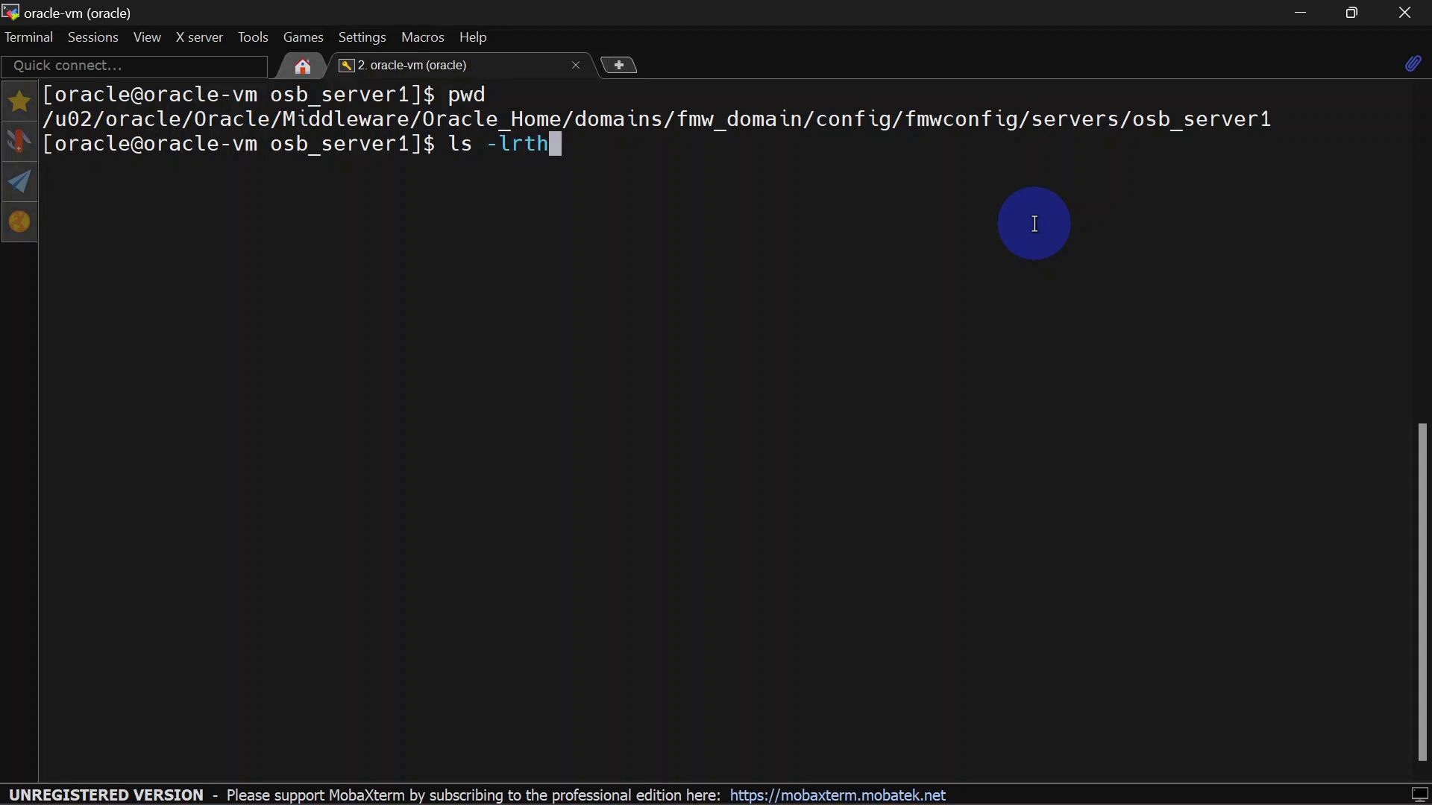
pyautogui.press('Return')
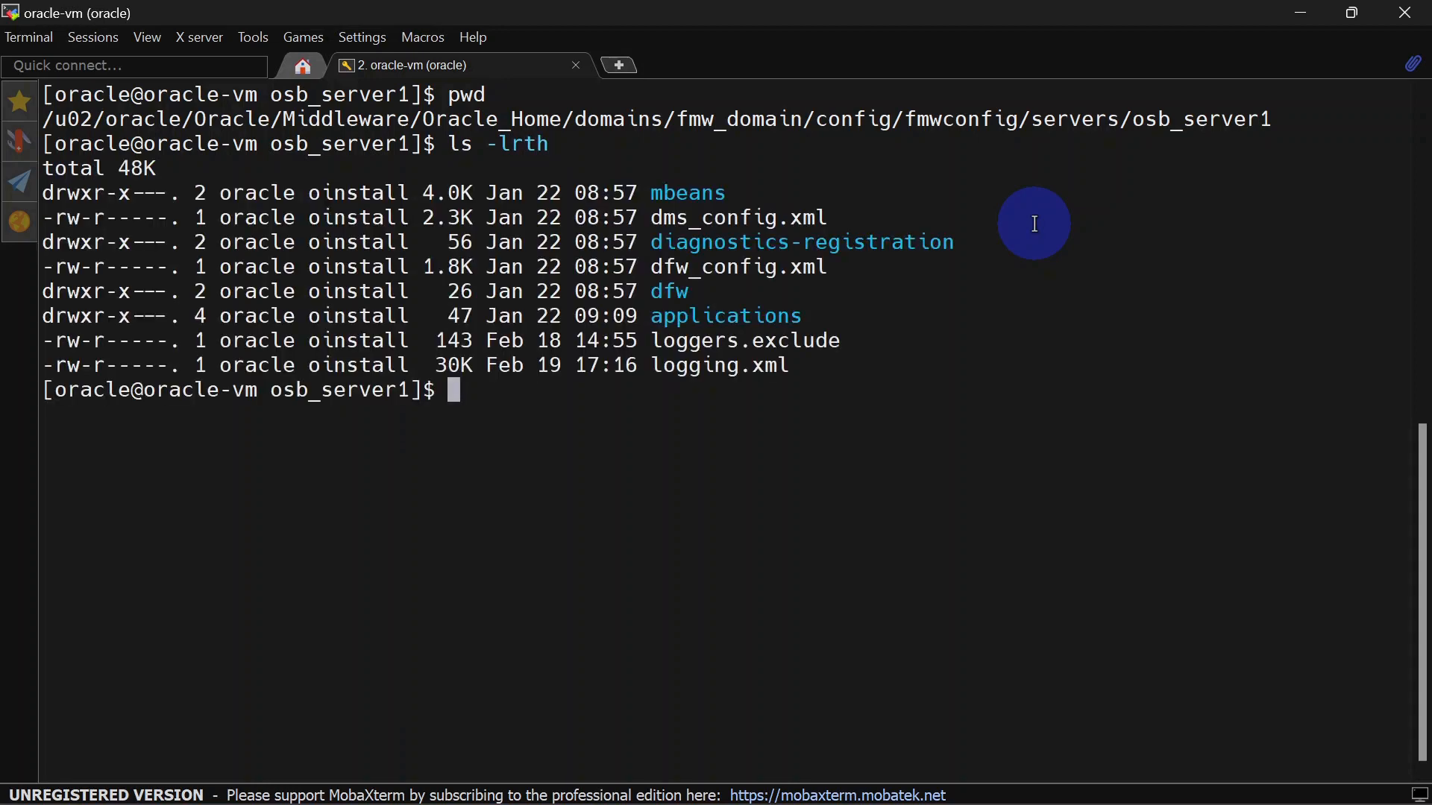
# - Open logging.xml with less and review the log handler definitions, including the wls-domain handler
pyautogui.doubleClick(697, 365)
pyautogui.hotkey('ctrl', 'c')
pyautogui.write('less')
pyautogui.rightClick(1126, 451)
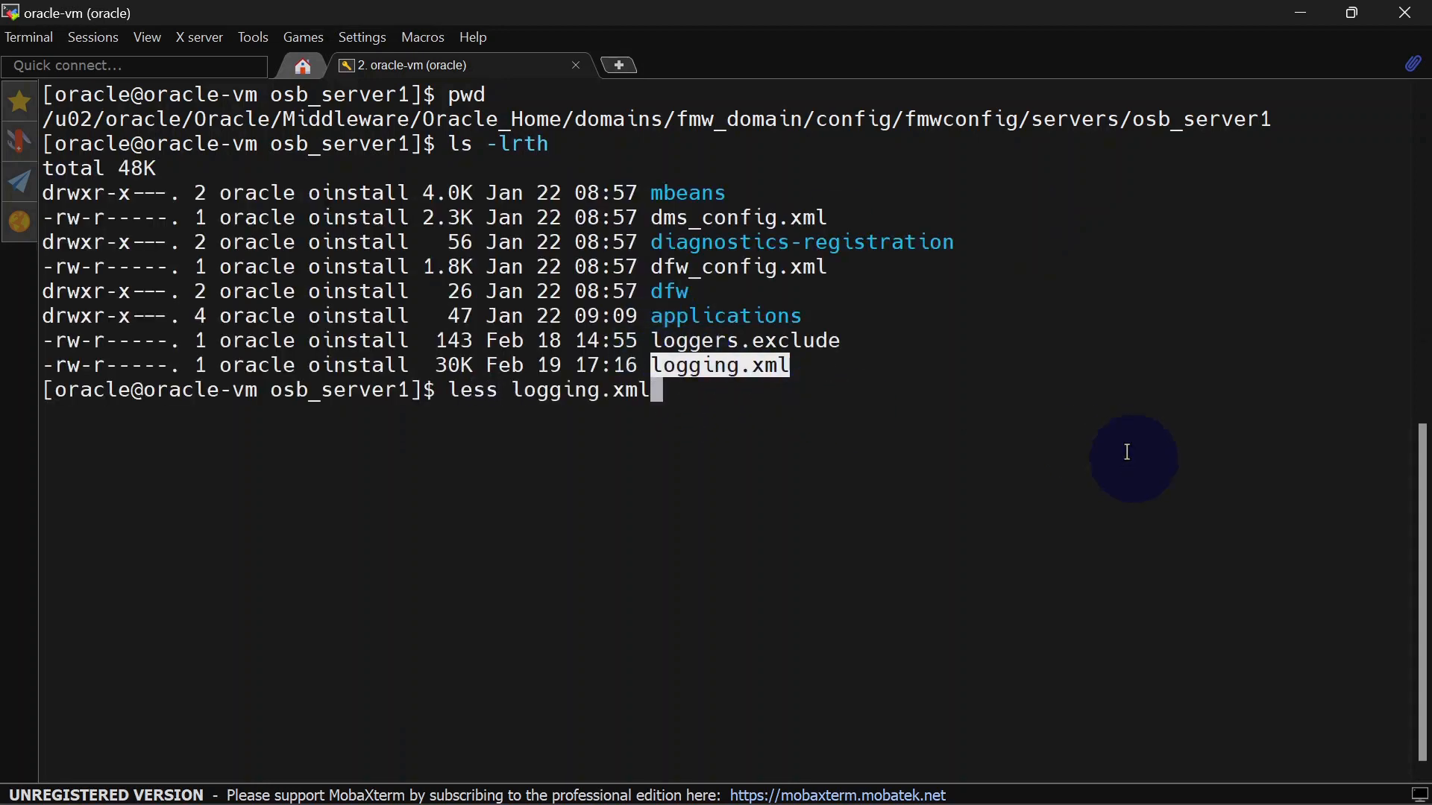
pyautogui.press('Return')
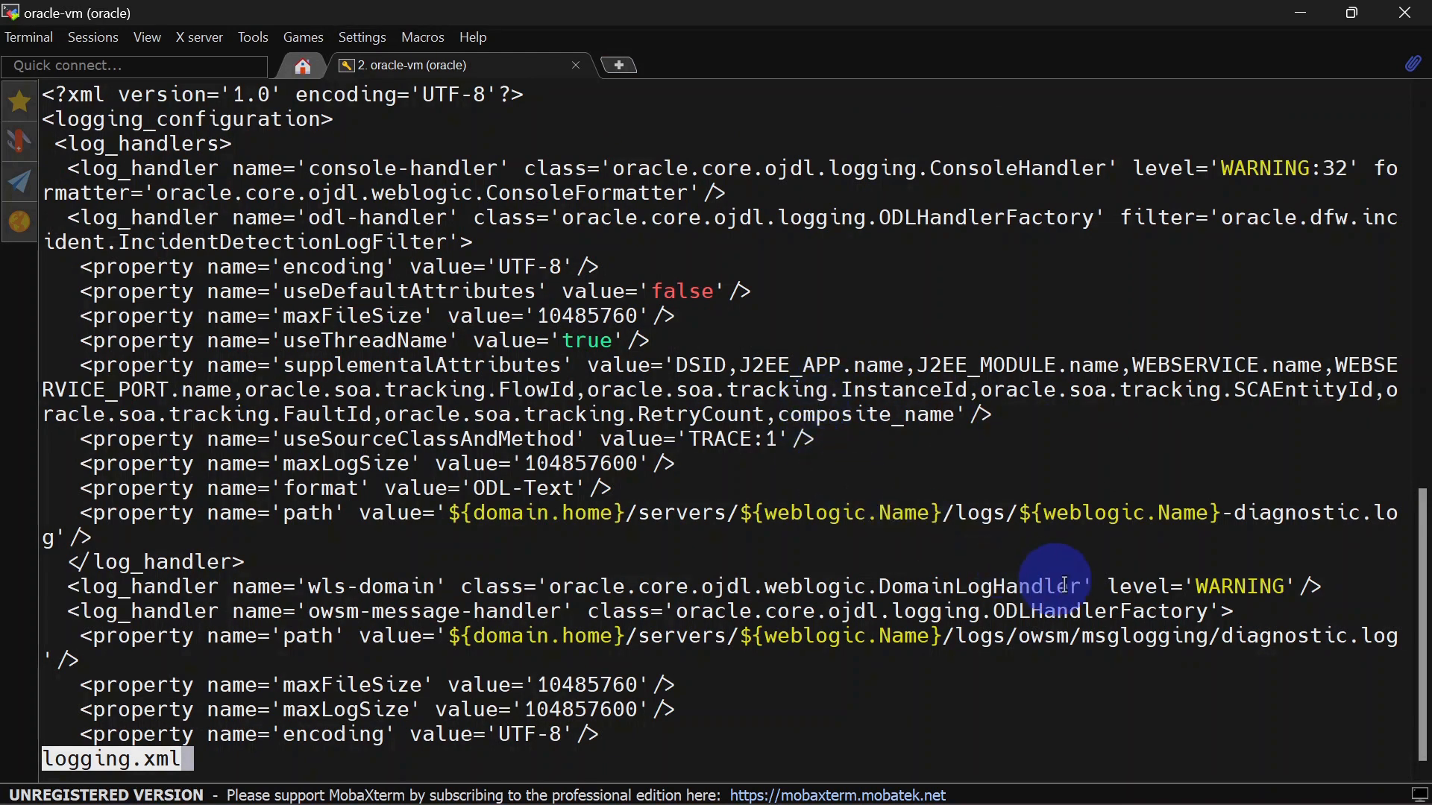
pyautogui.moveTo(563, 588); pyautogui.dragTo(645, 593)
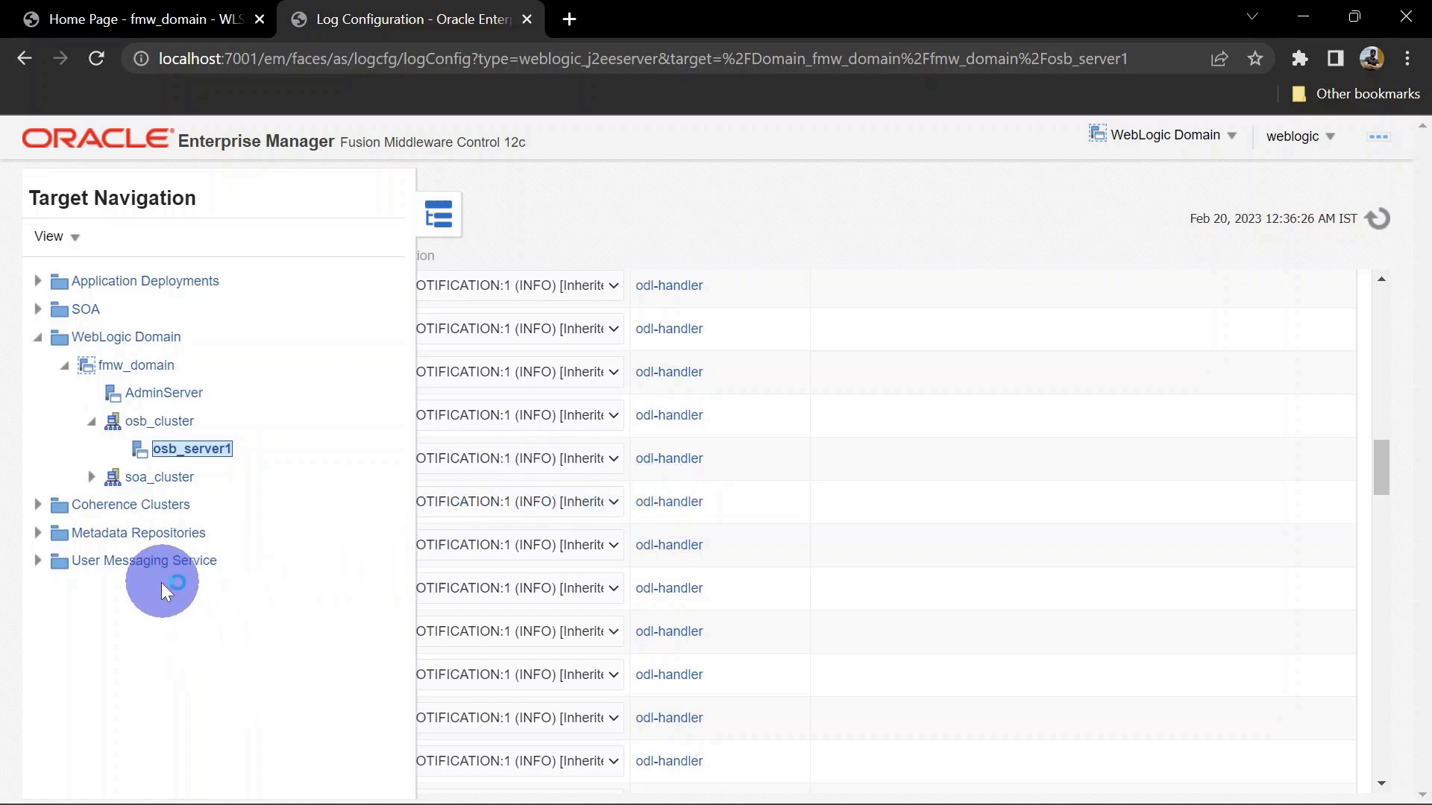
# - In Enterprise Manager, expand User Messaging Service and open the log configuration of usermessagingdriver-smpp (osb_server1)
pyautogui.click(38, 563)
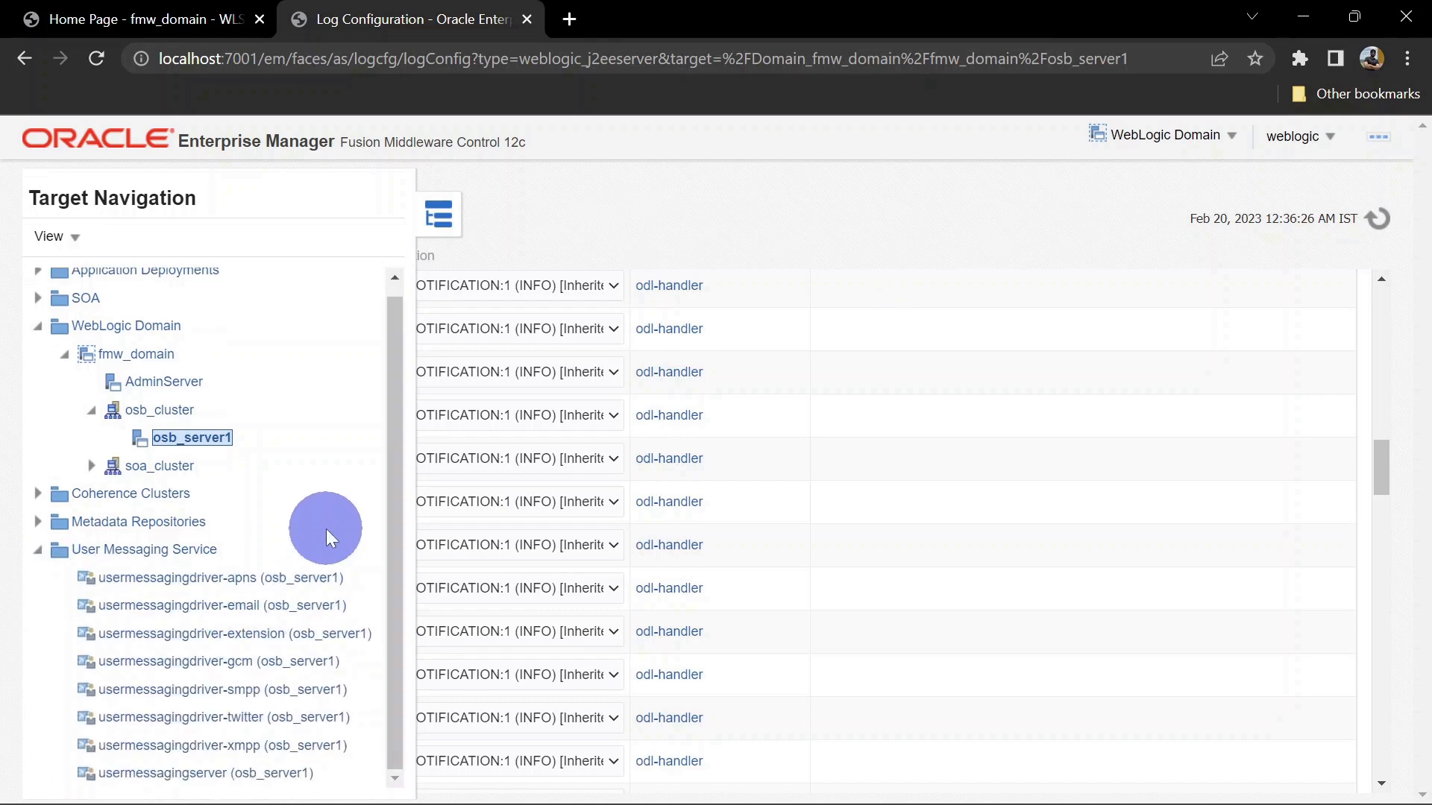
pyautogui.rightClick(247, 694)
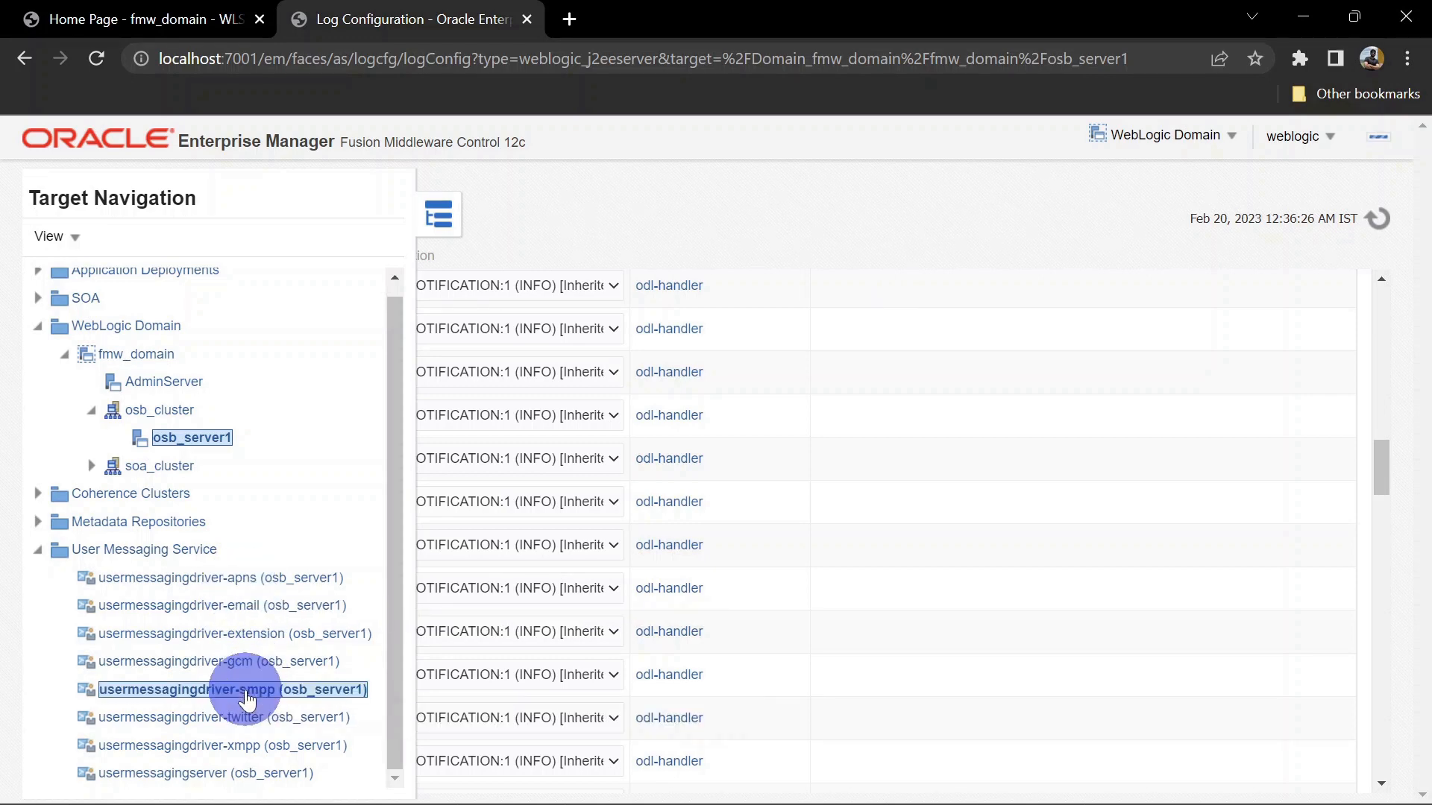
pyautogui.moveTo(358, 492)
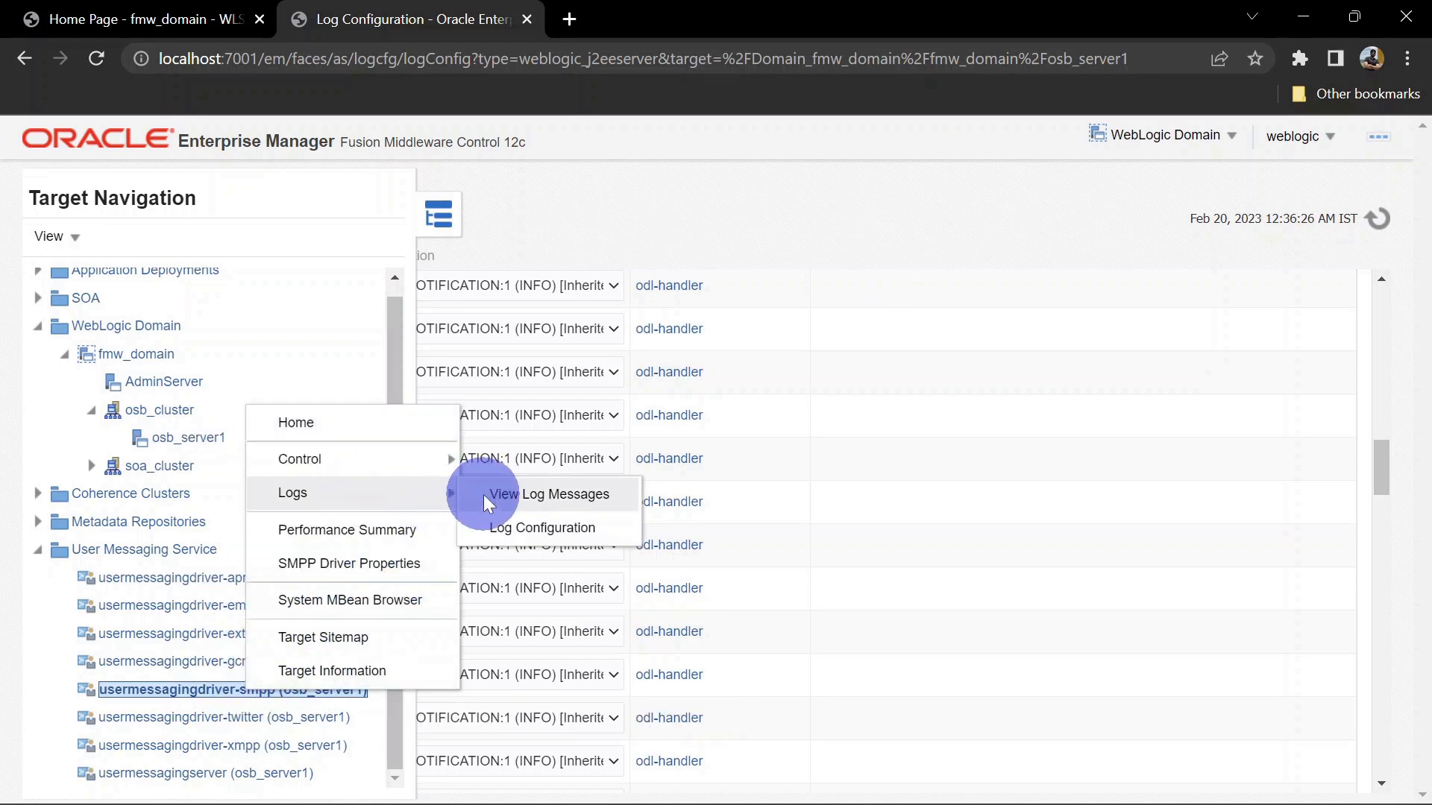
pyautogui.click(513, 525)
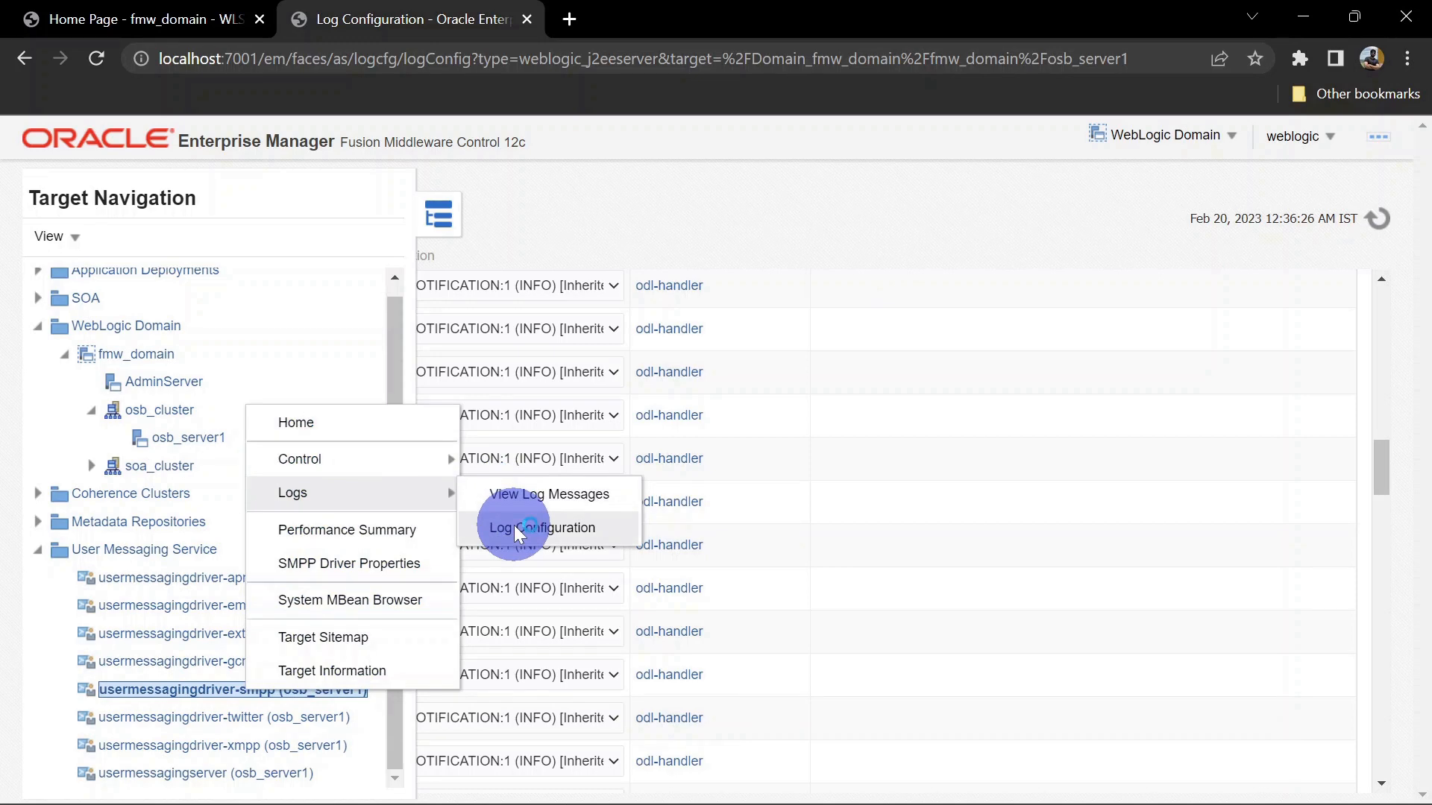